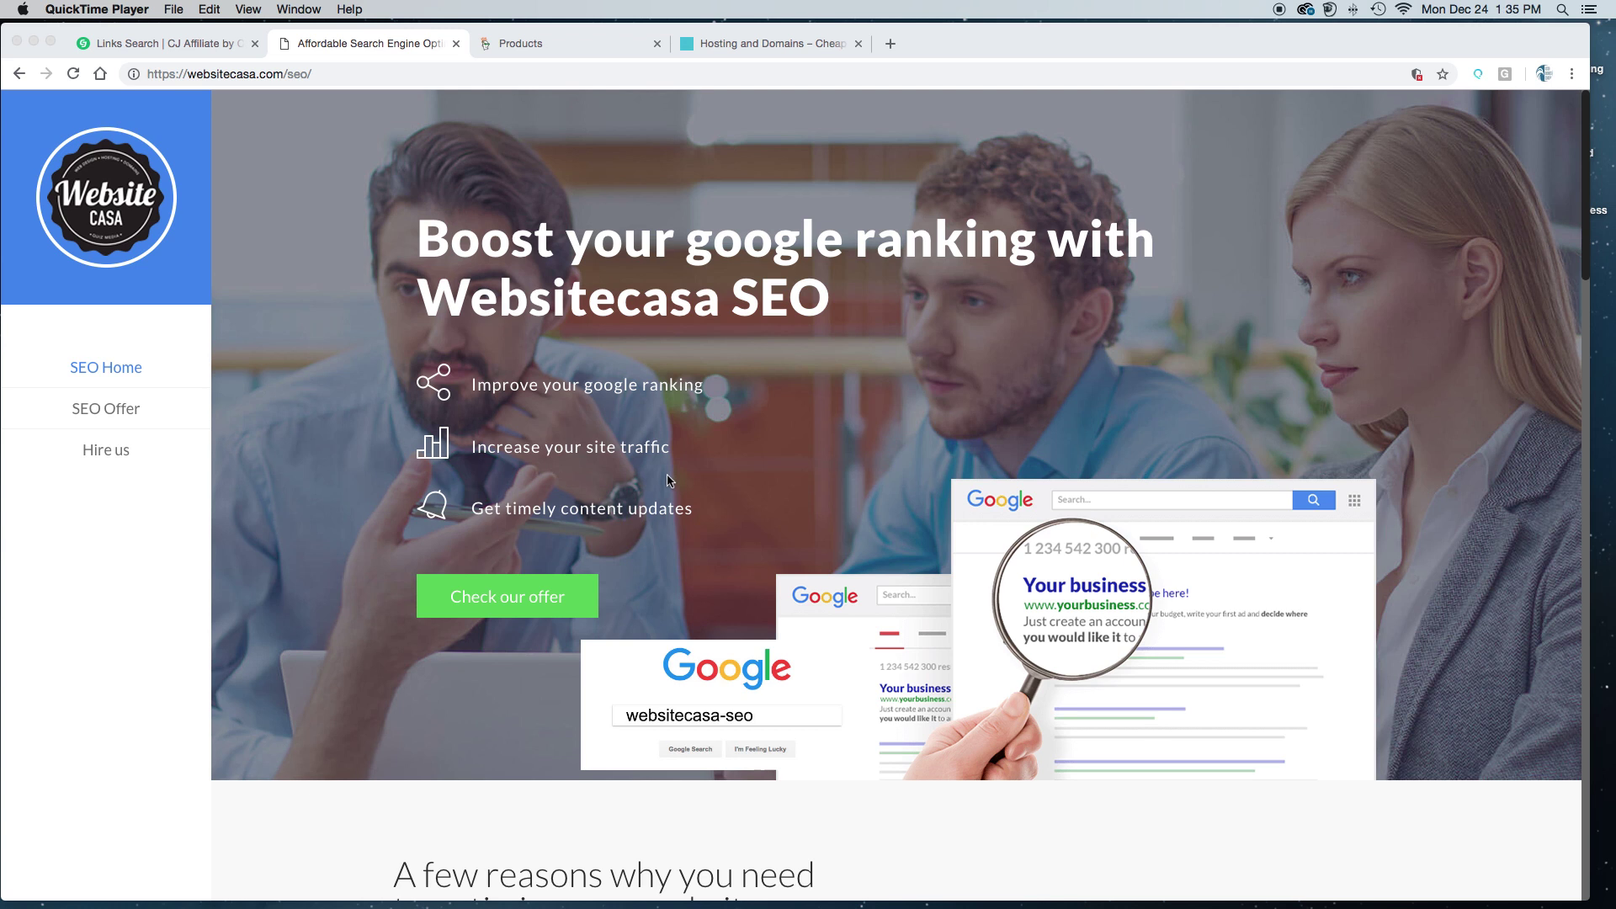
# Step: Compare the Websitecasa SEO tab with the websiteorhosting.com homepage, ending on GoDaddy My Products
pyautogui.click(539, 43)
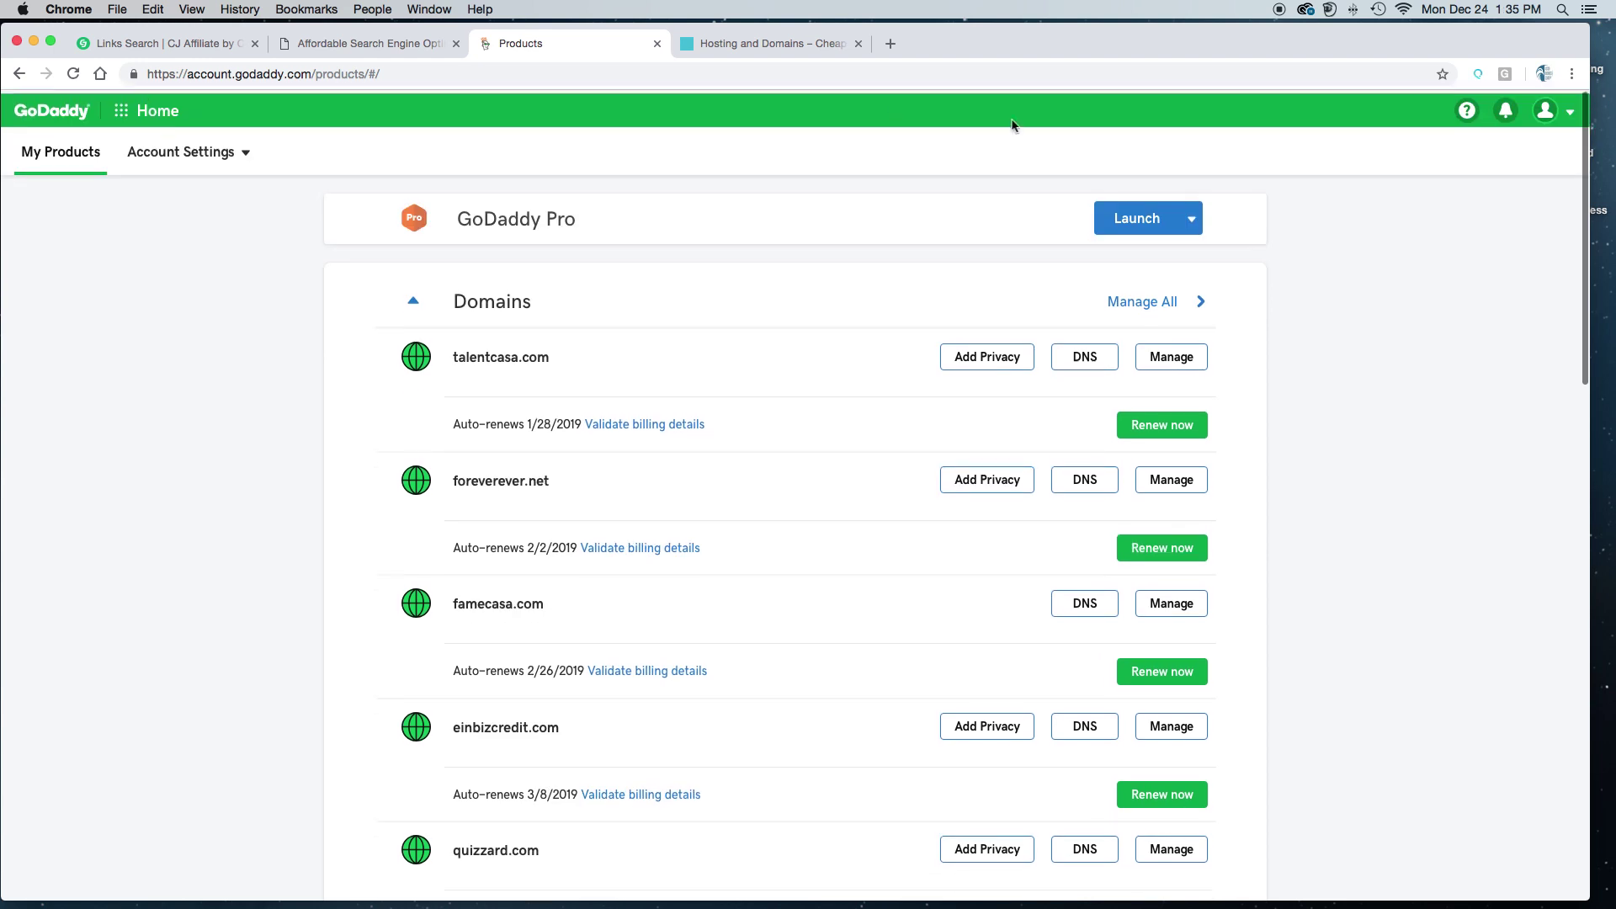
pyautogui.click(723, 49)
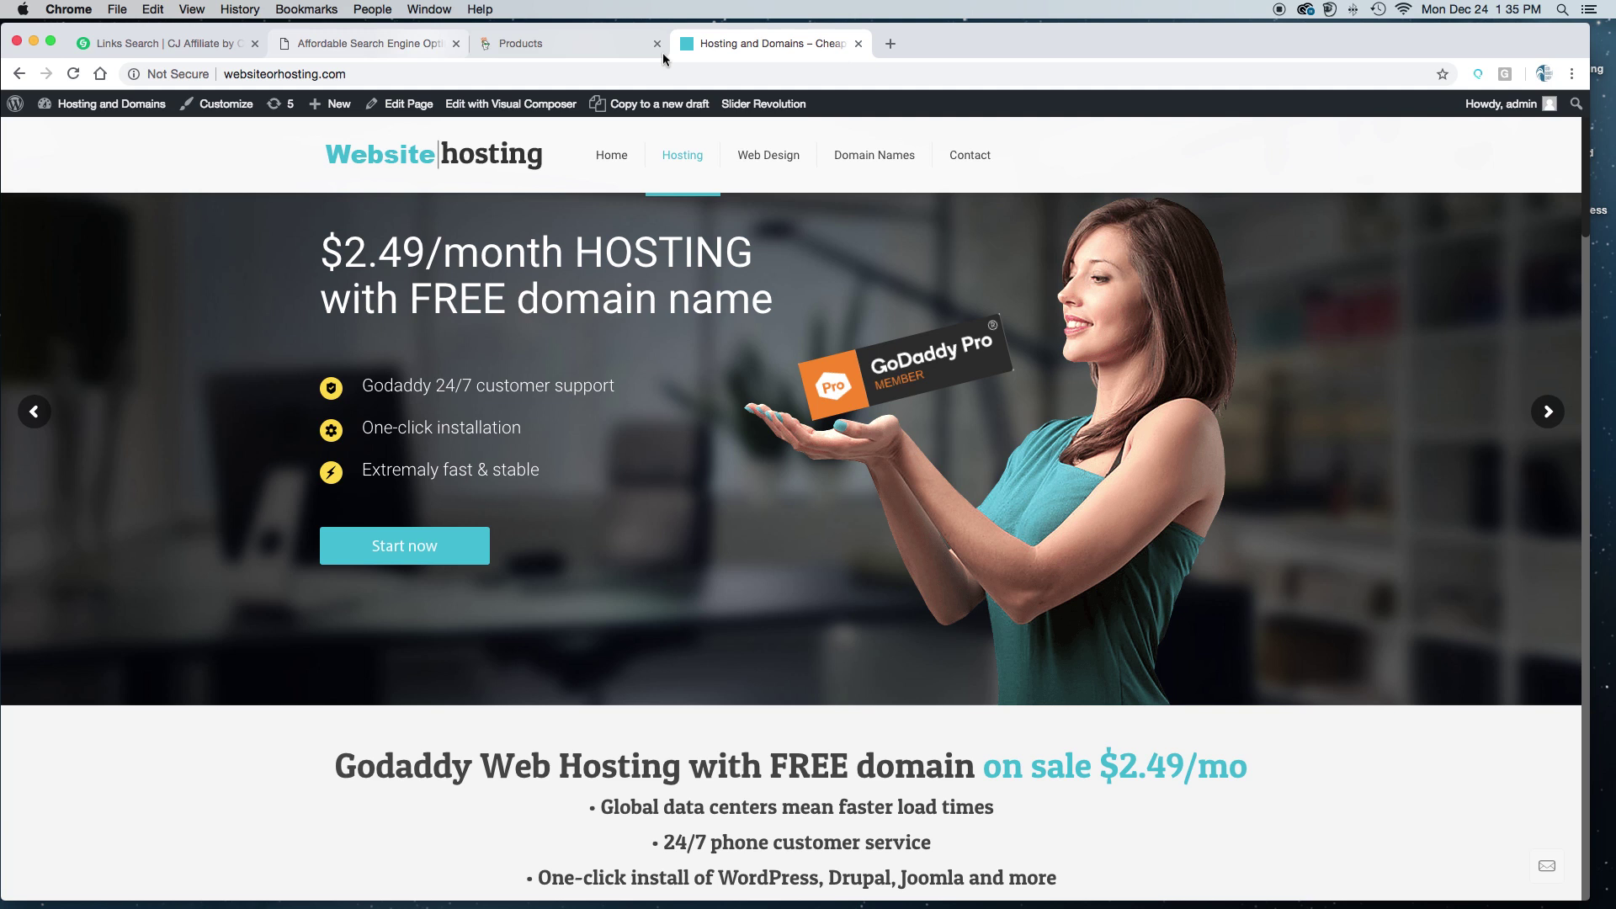
pyautogui.click(372, 42)
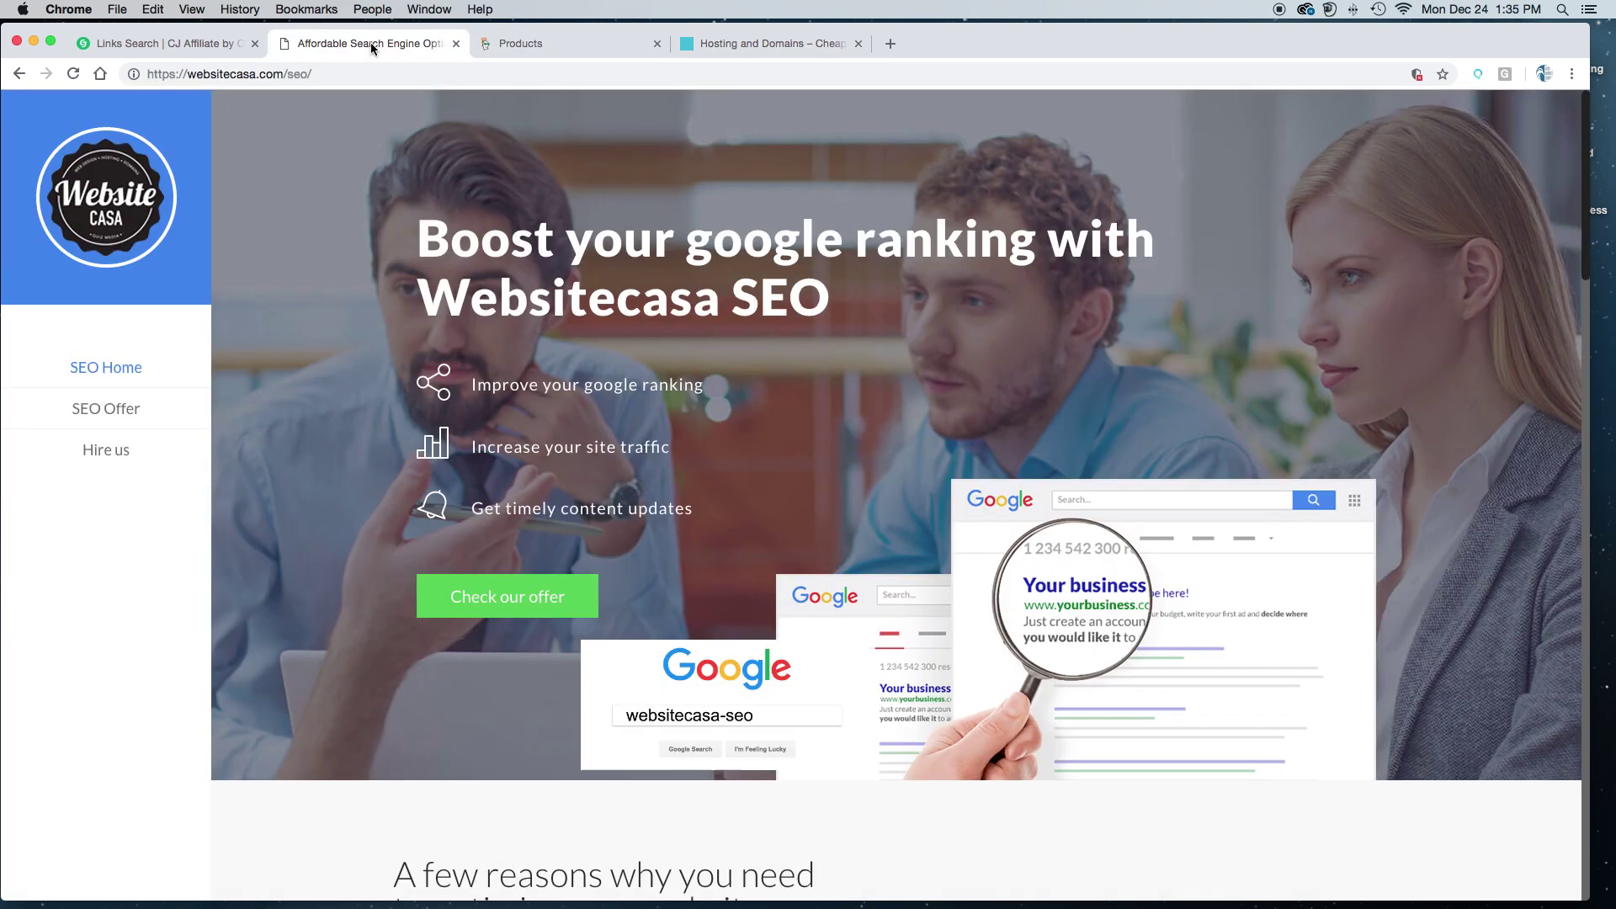
pyautogui.click(707, 47)
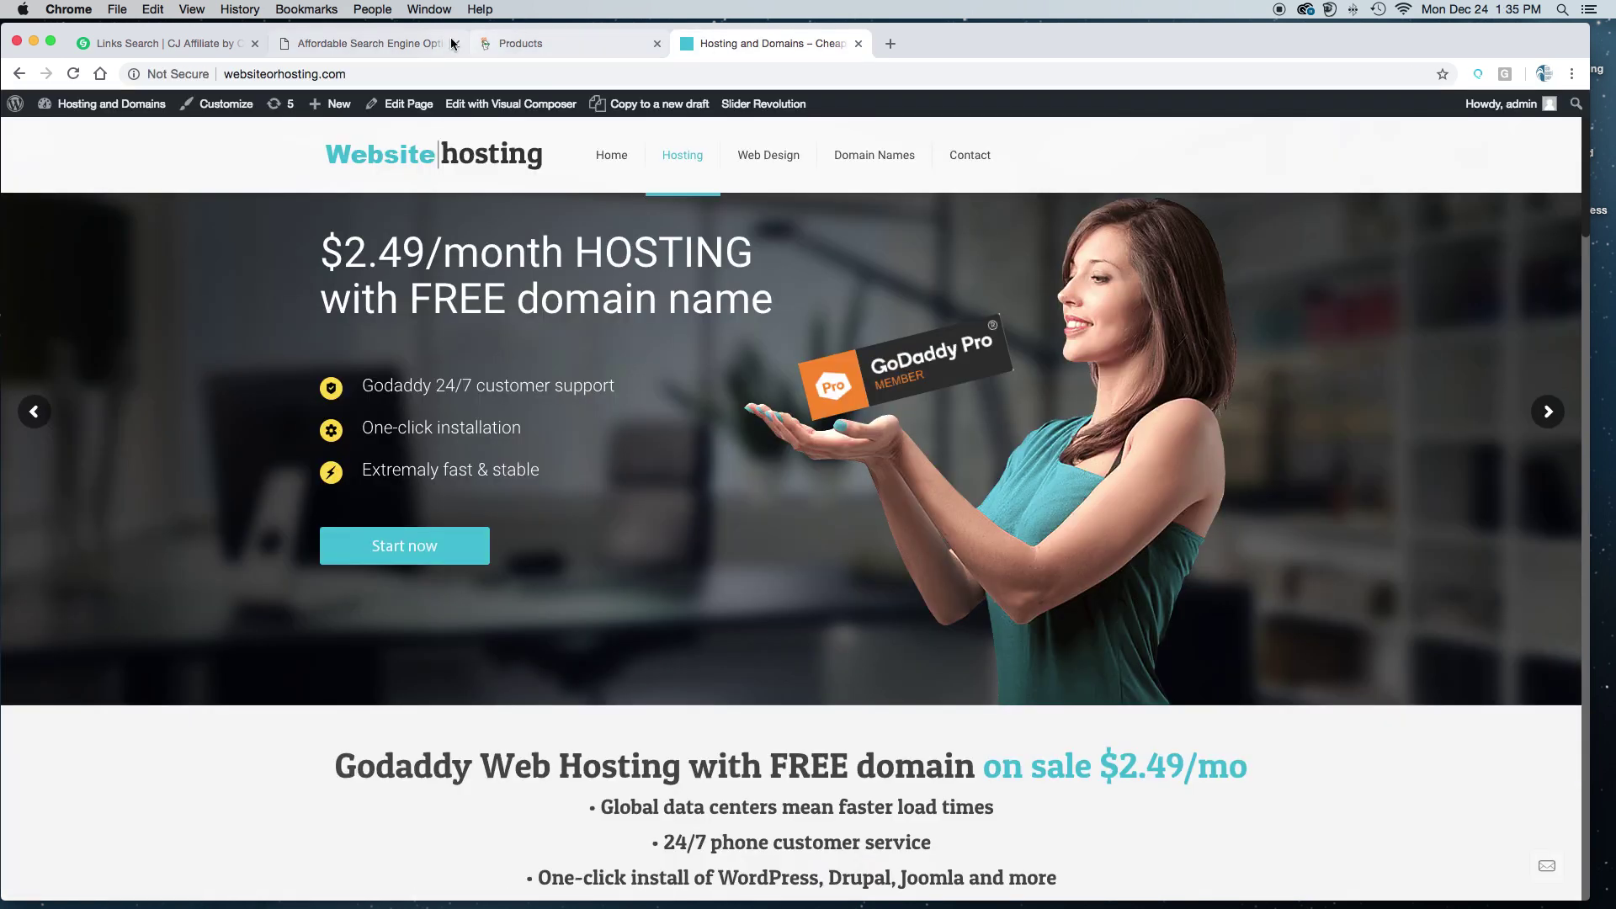
pyautogui.click(413, 43)
pyautogui.click(781, 46)
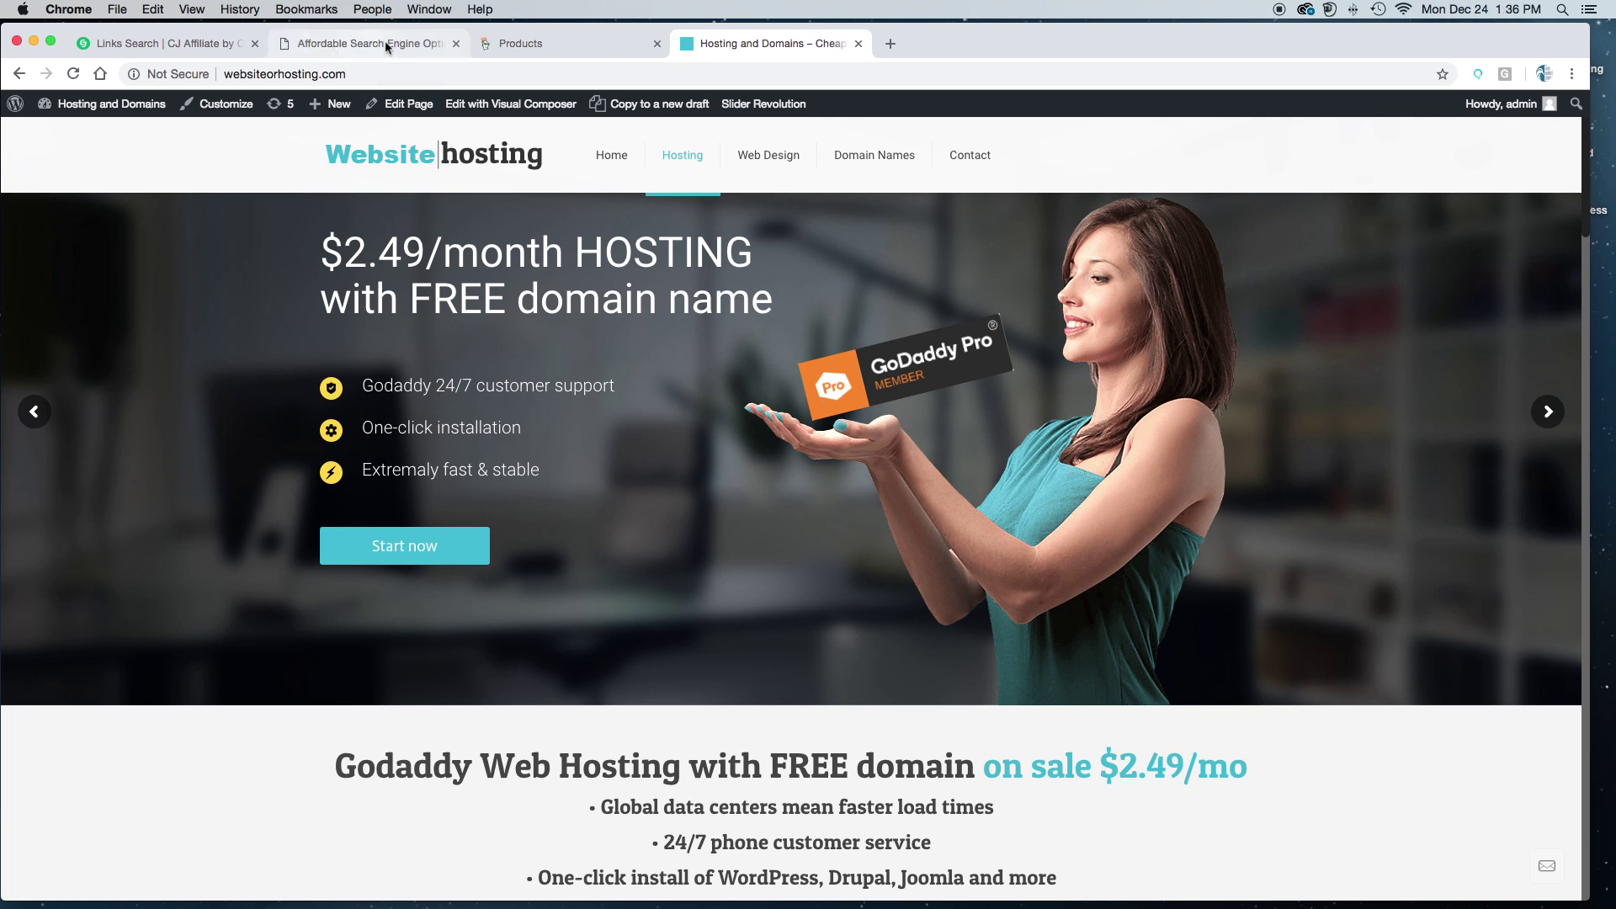
pyautogui.click(563, 47)
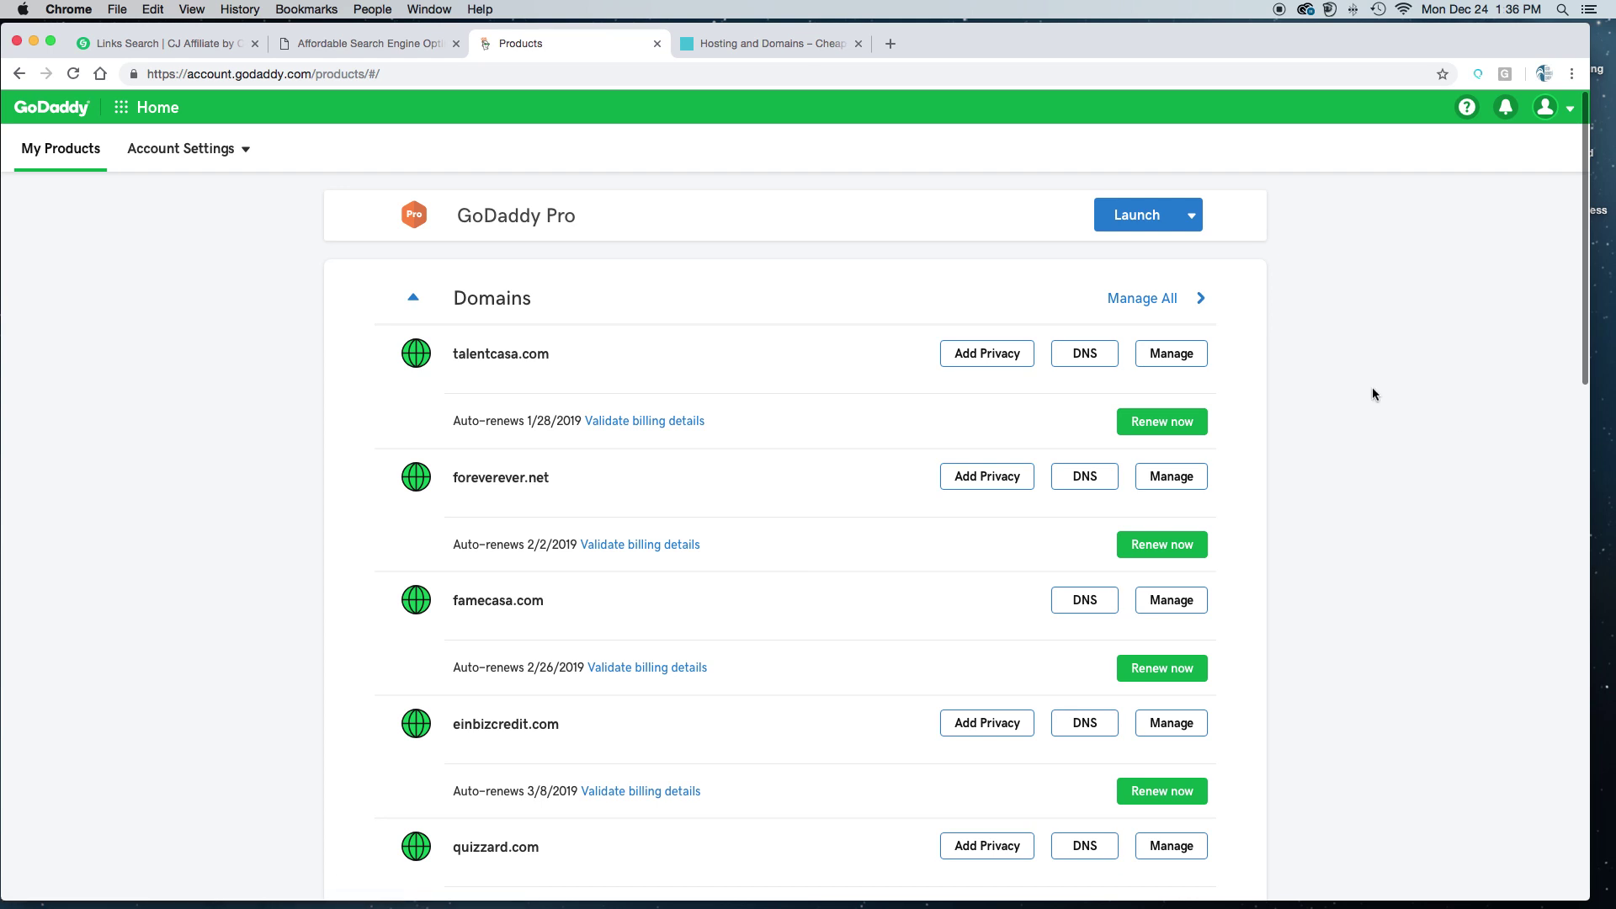
# Step: Collapse the Domains list on the GoDaddy My Products page
pyautogui.scroll(-4, 1372, 390)
pyautogui.scroll(-6, 1372, 392)
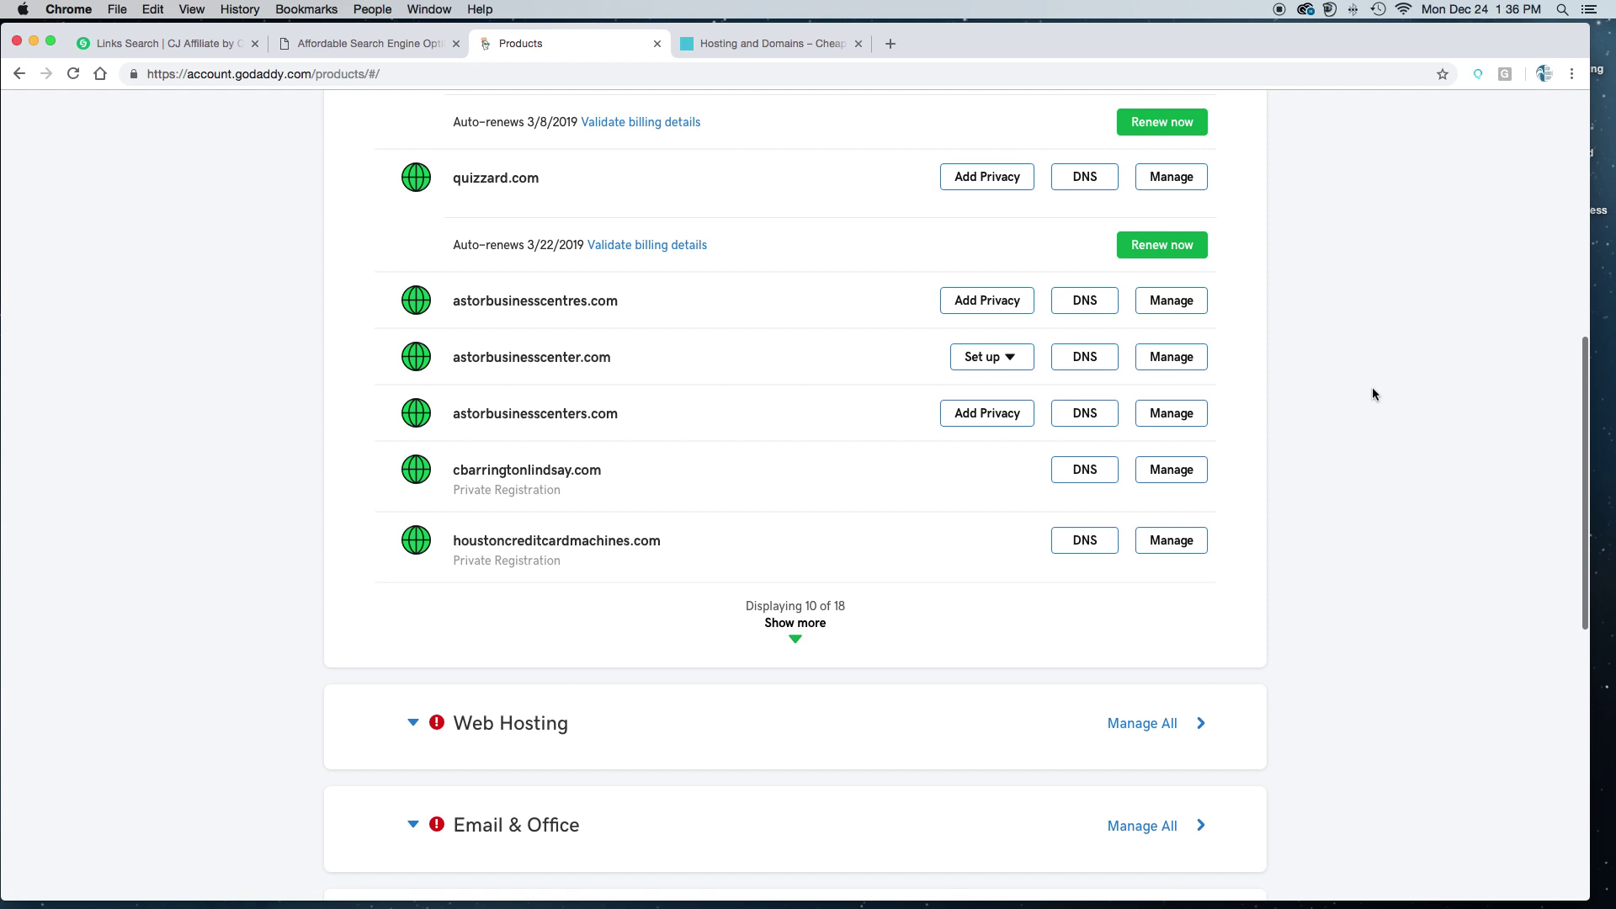
pyautogui.scroll(10, 602, 495)
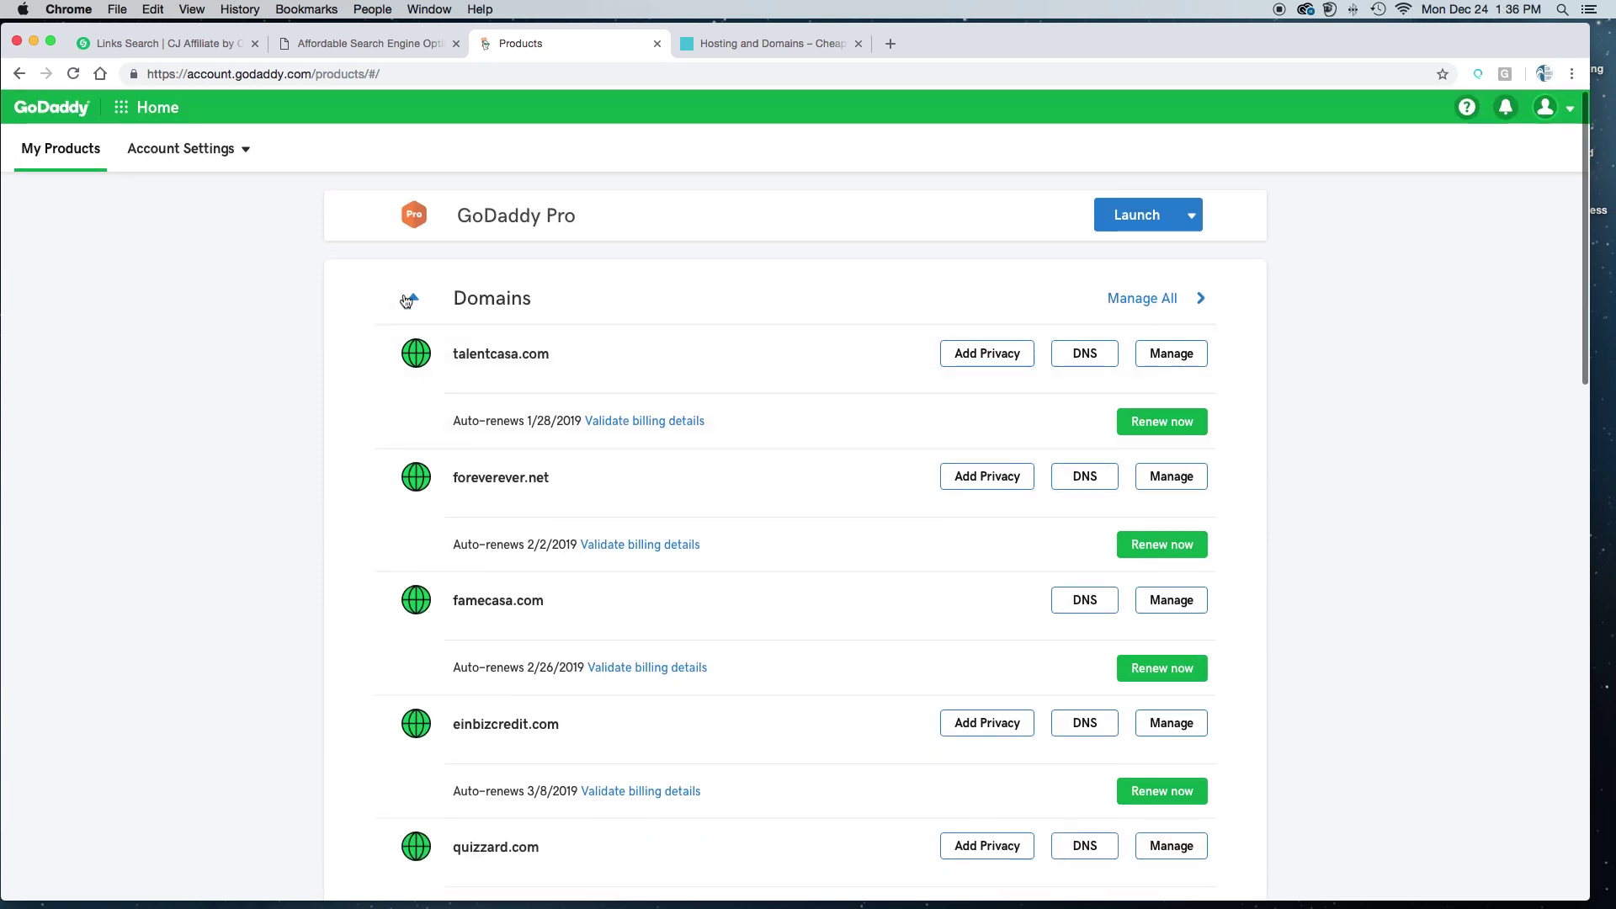
pyautogui.click(413, 301)
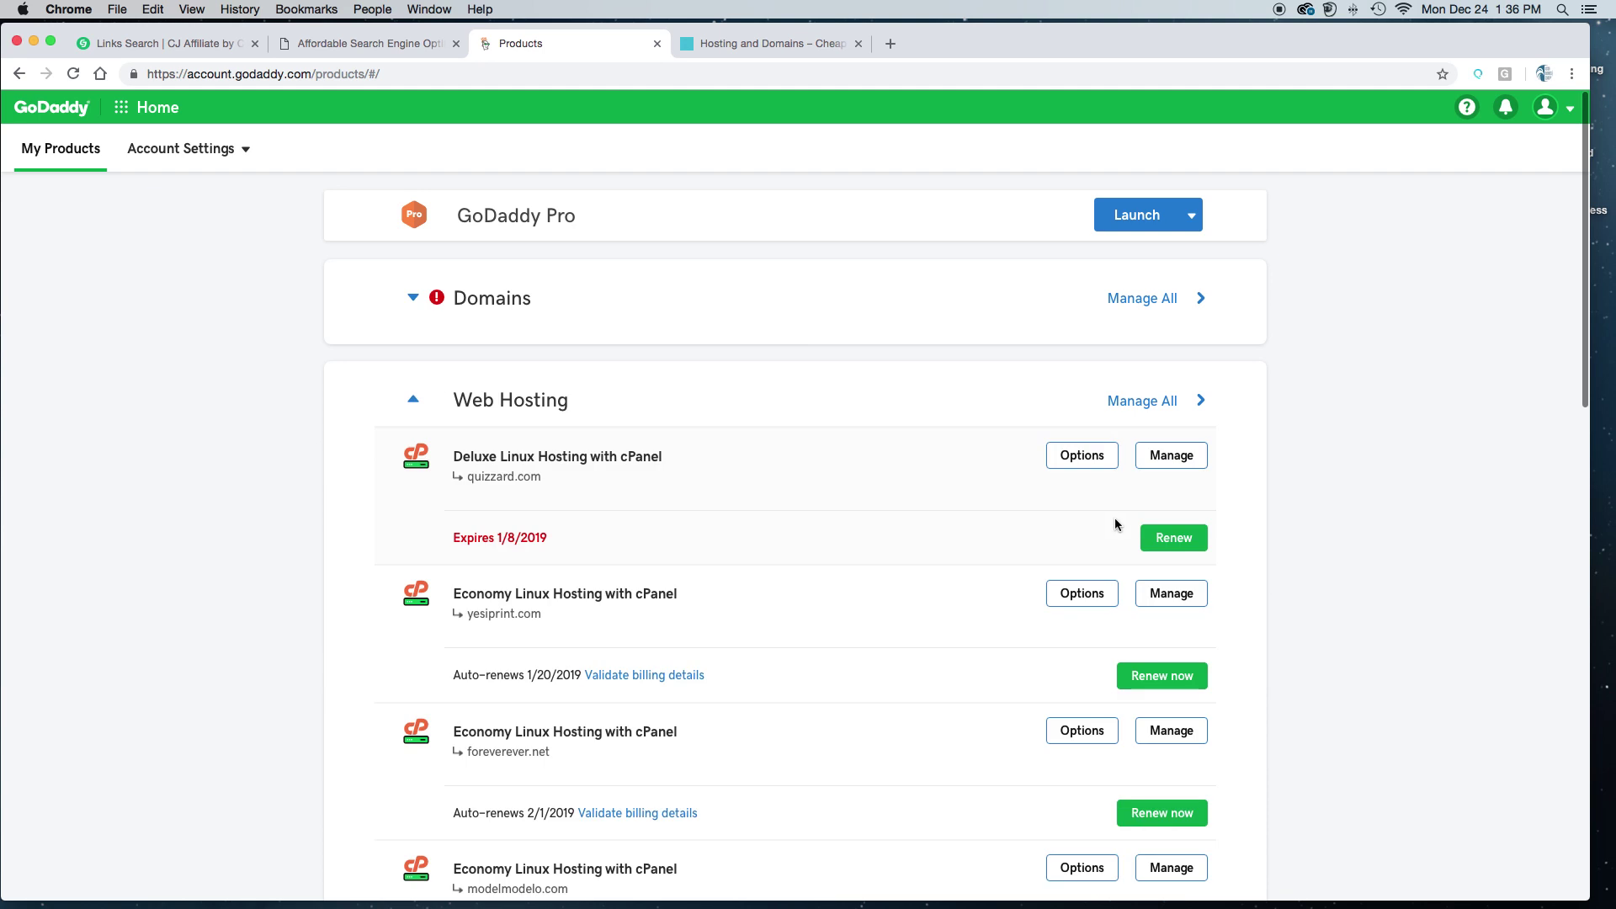
# Step: Open Manage for the websiteorhosting.com Economy Linux Hosting plan under Web Hosting
pyautogui.scroll(-10, 1114, 518)
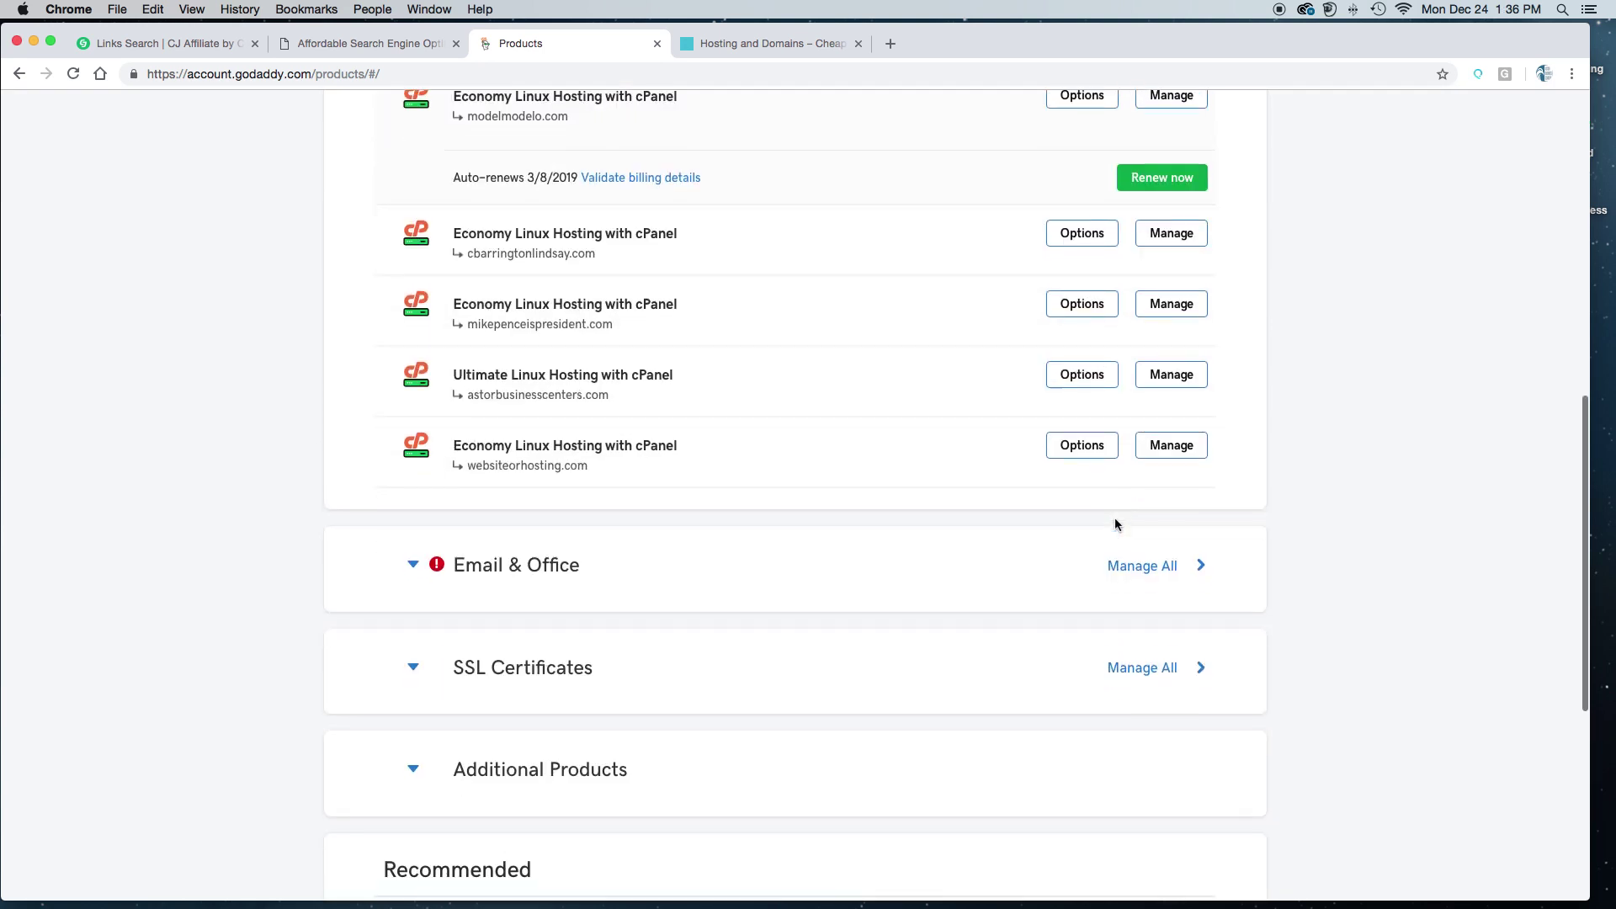
pyautogui.scroll(-2, 1114, 520)
pyautogui.scroll(-1, 1114, 520)
pyautogui.scroll(12, 1115, 520)
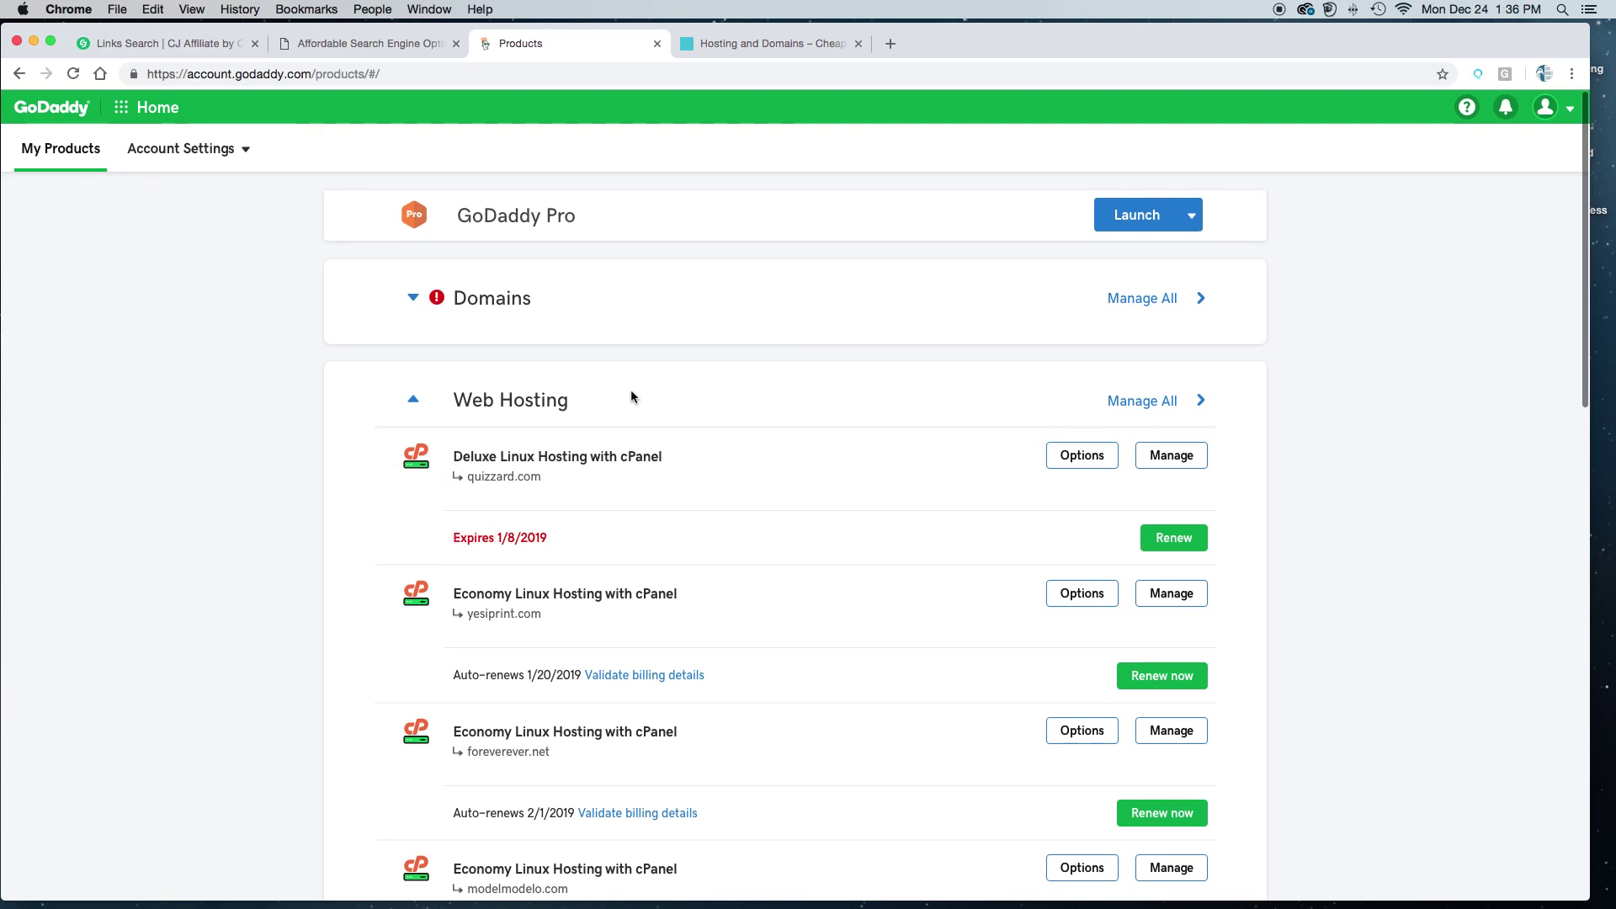
pyautogui.scroll(-12, 653, 502)
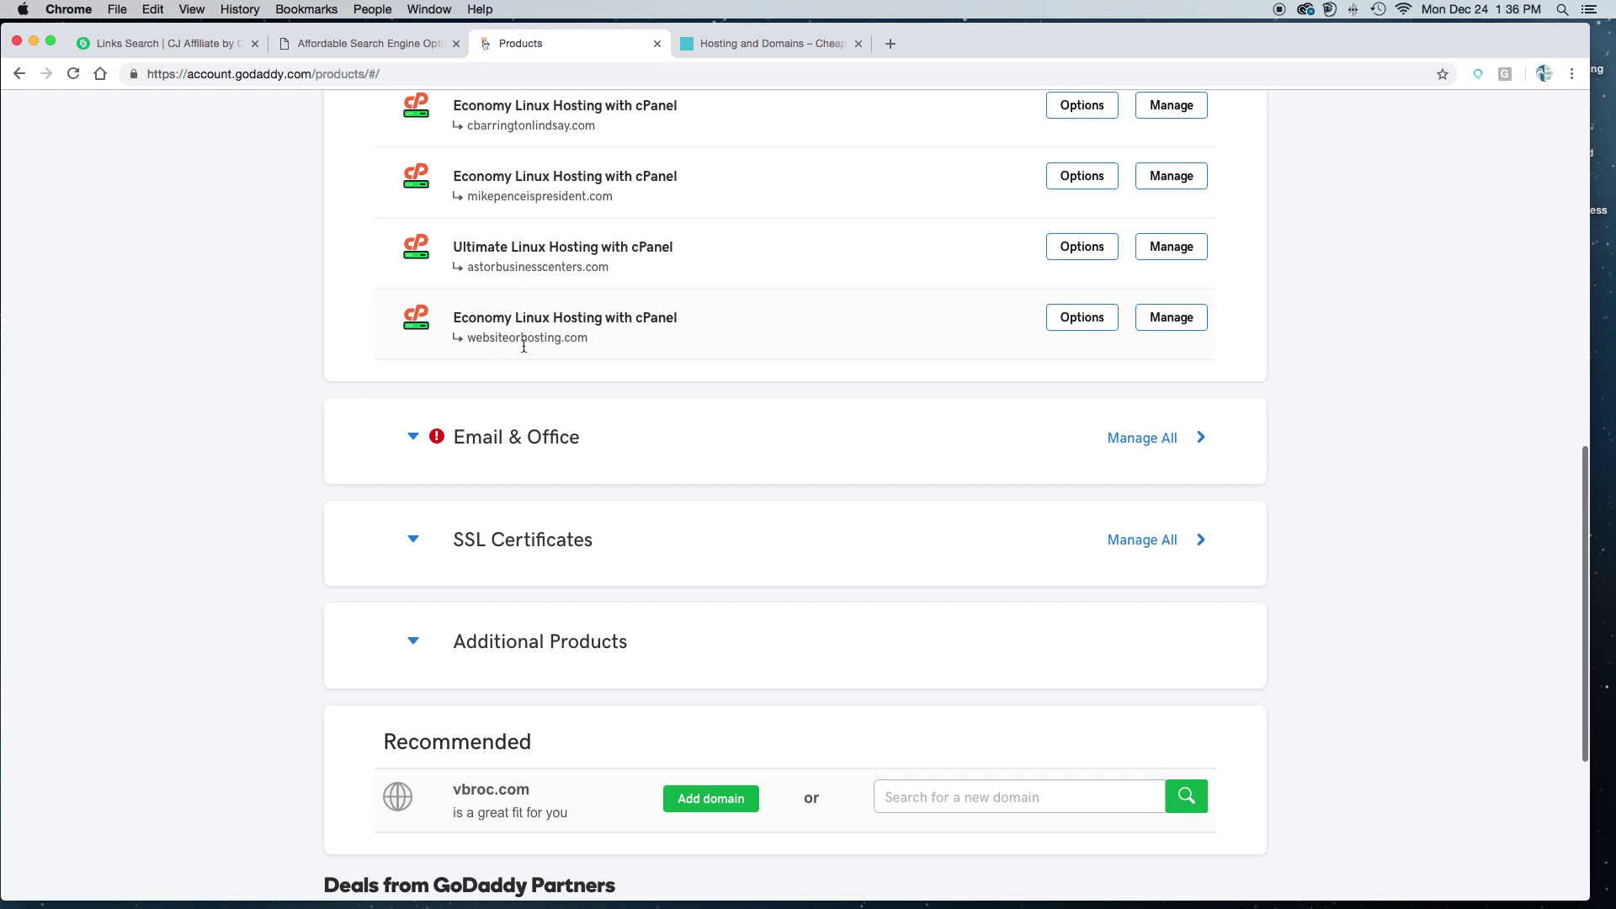
pyautogui.click(1179, 326)
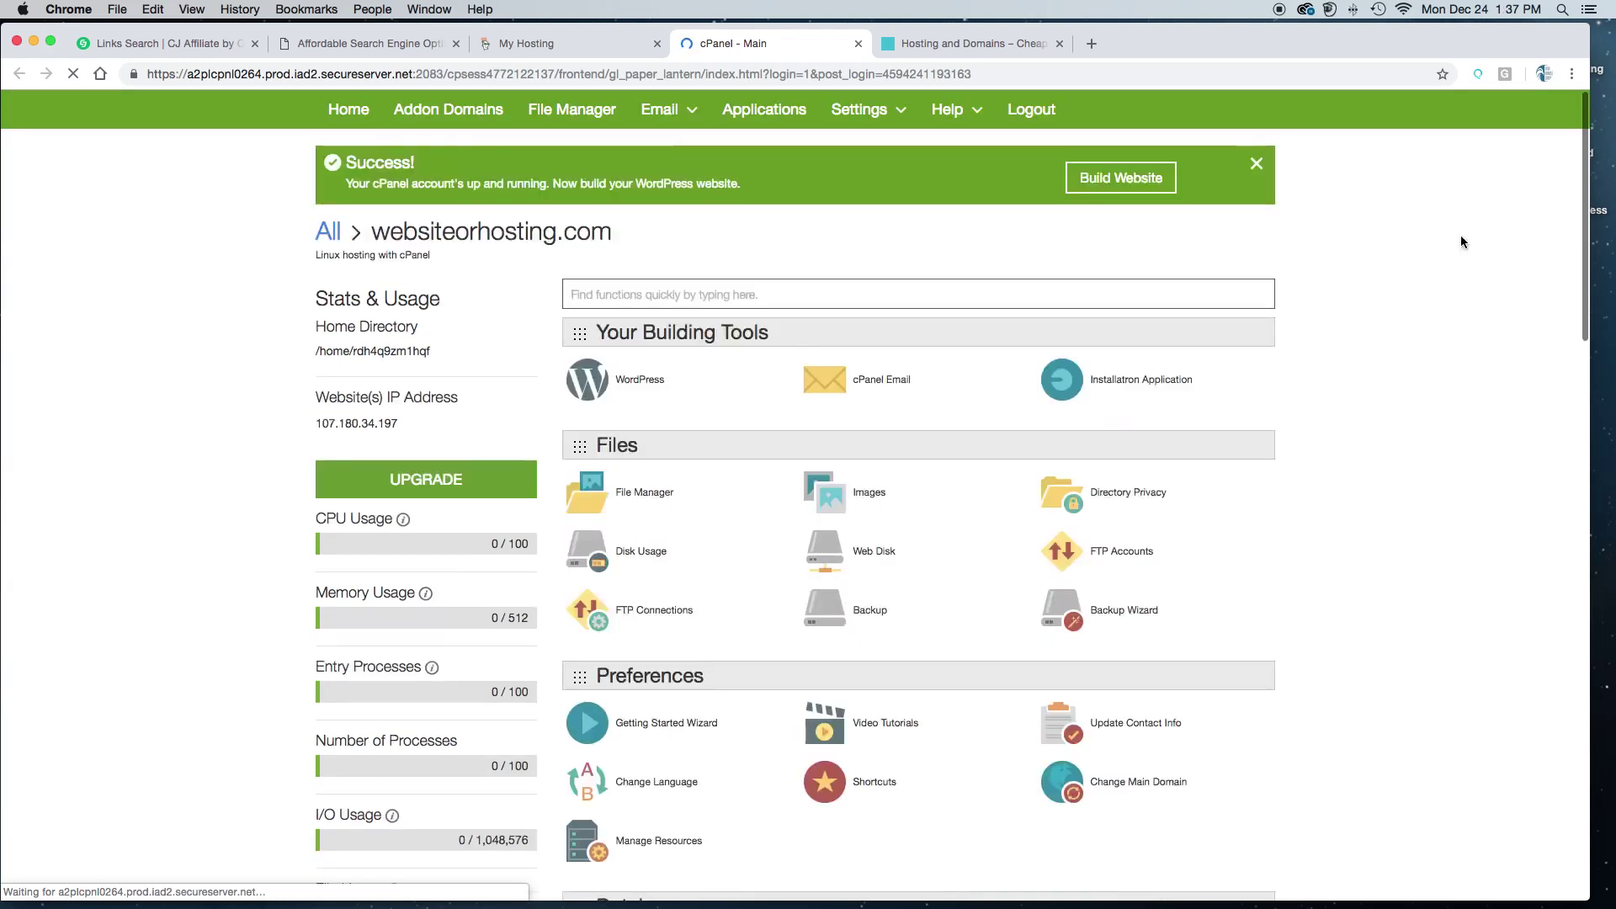
# Step: Open Installatron's My Applications list and follow the websiteorhosting.com wp-admin link
pyautogui.click(770, 110)
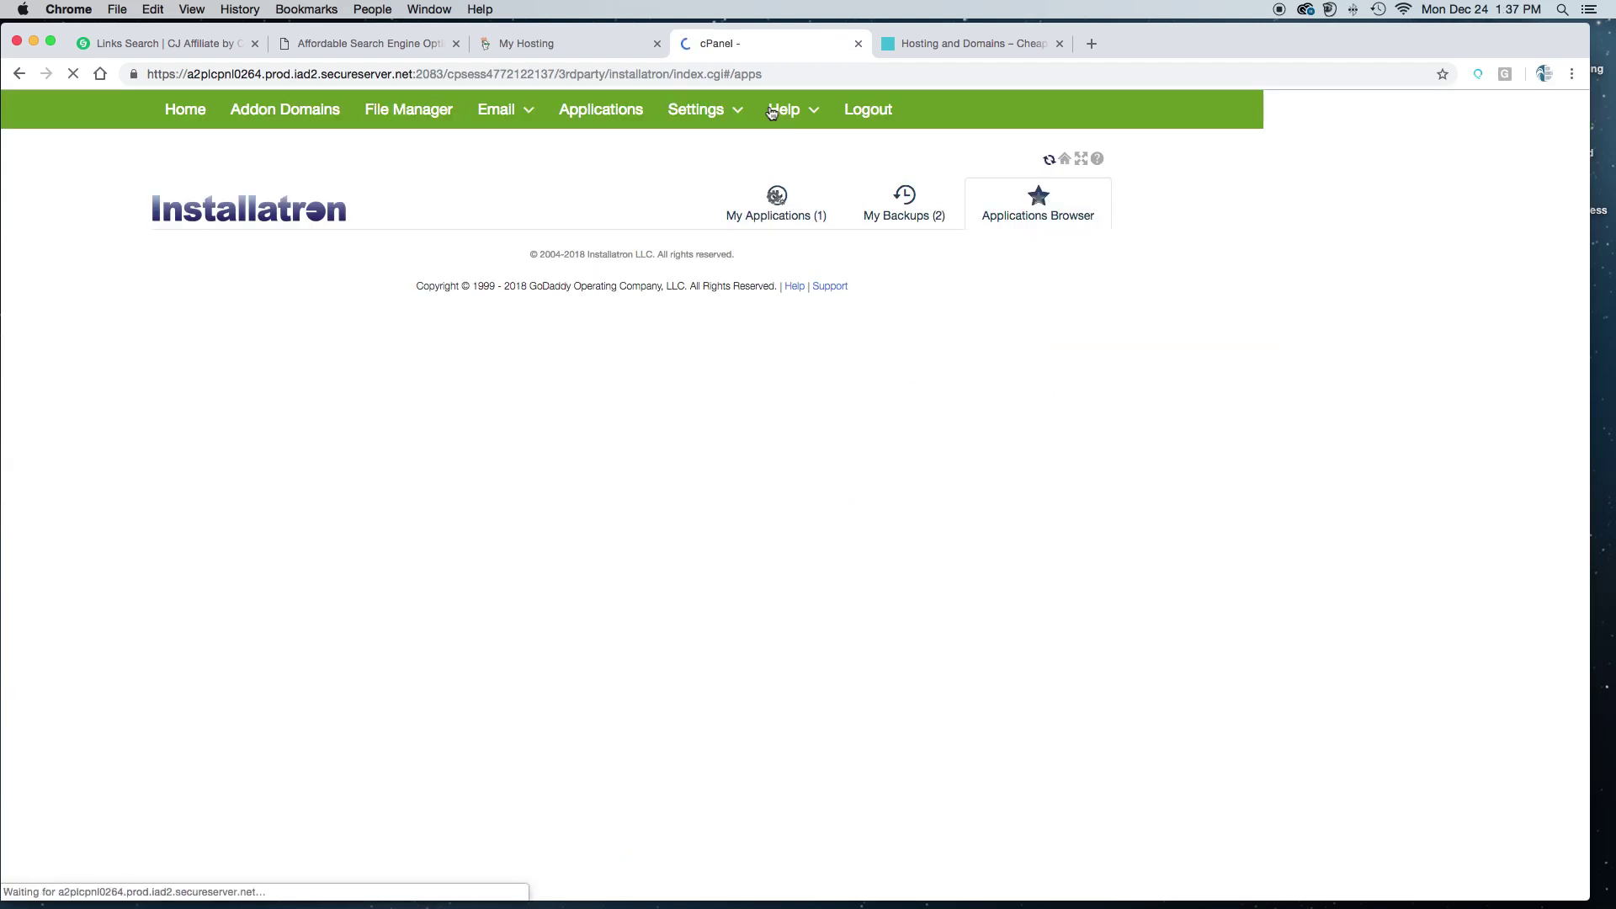
pyautogui.click(777, 218)
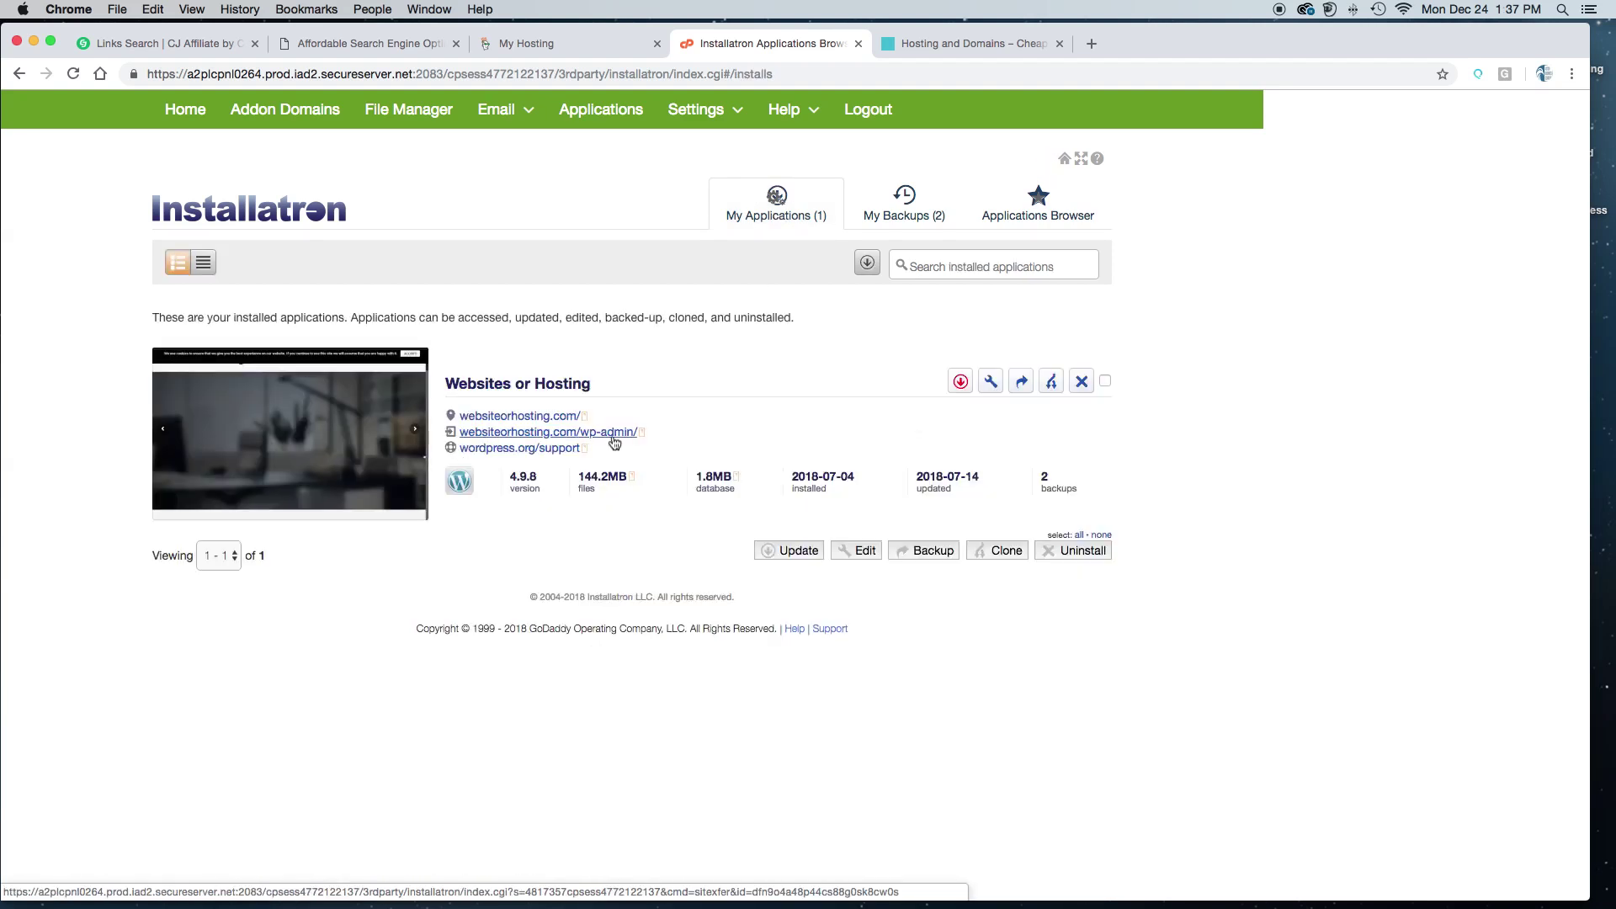
pyautogui.moveTo(685, 429); pyautogui.dragTo(431, 438)
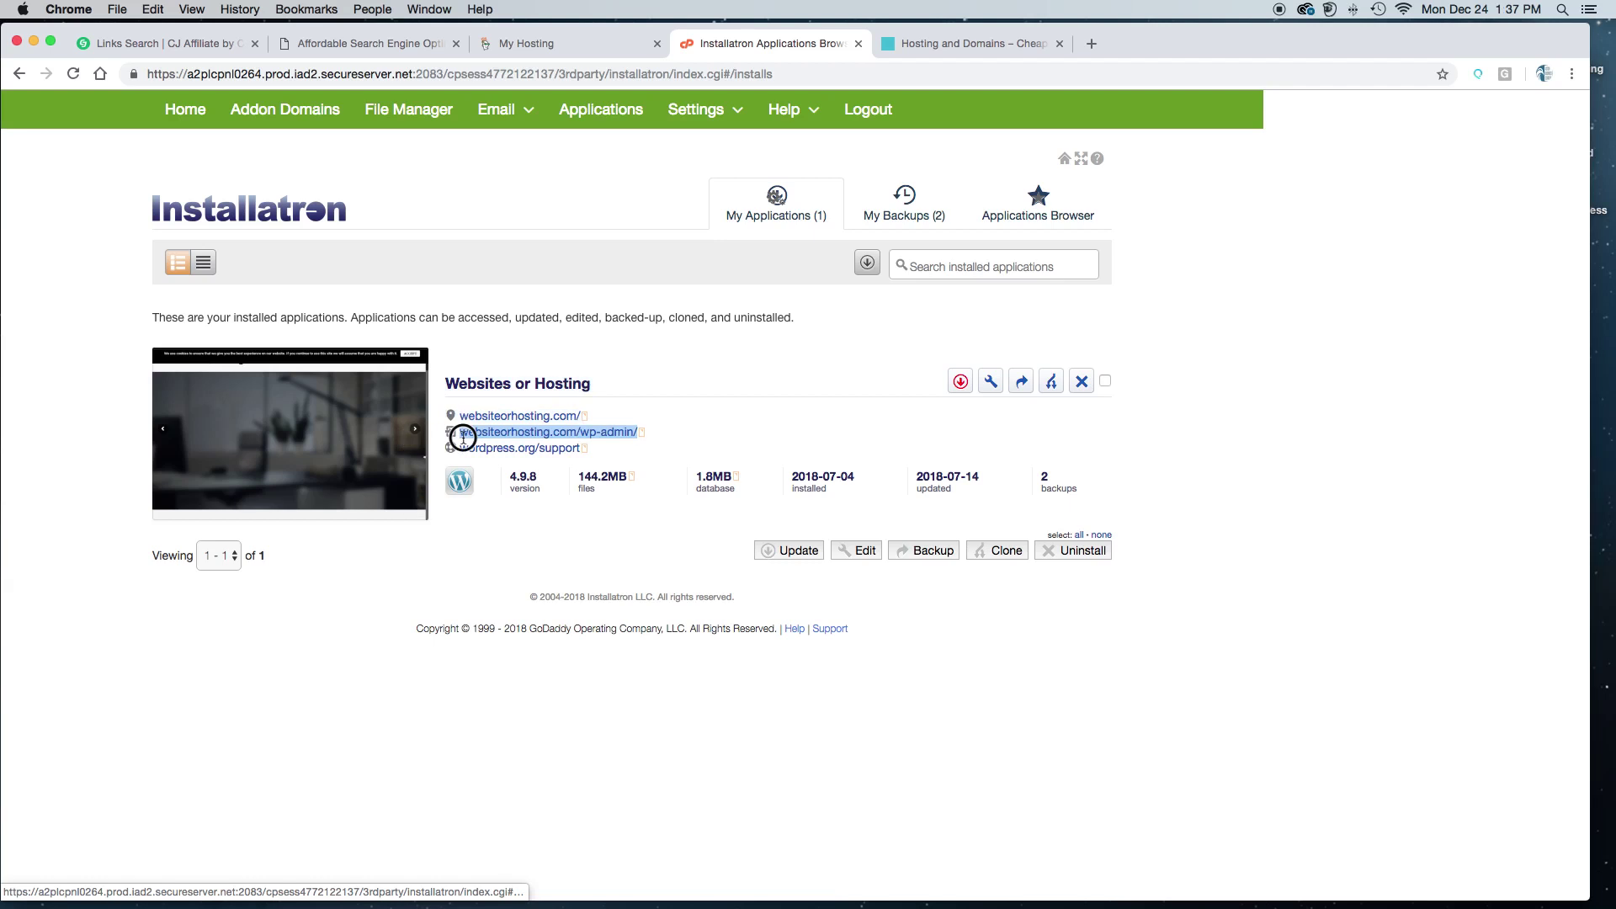
pyautogui.click(555, 443)
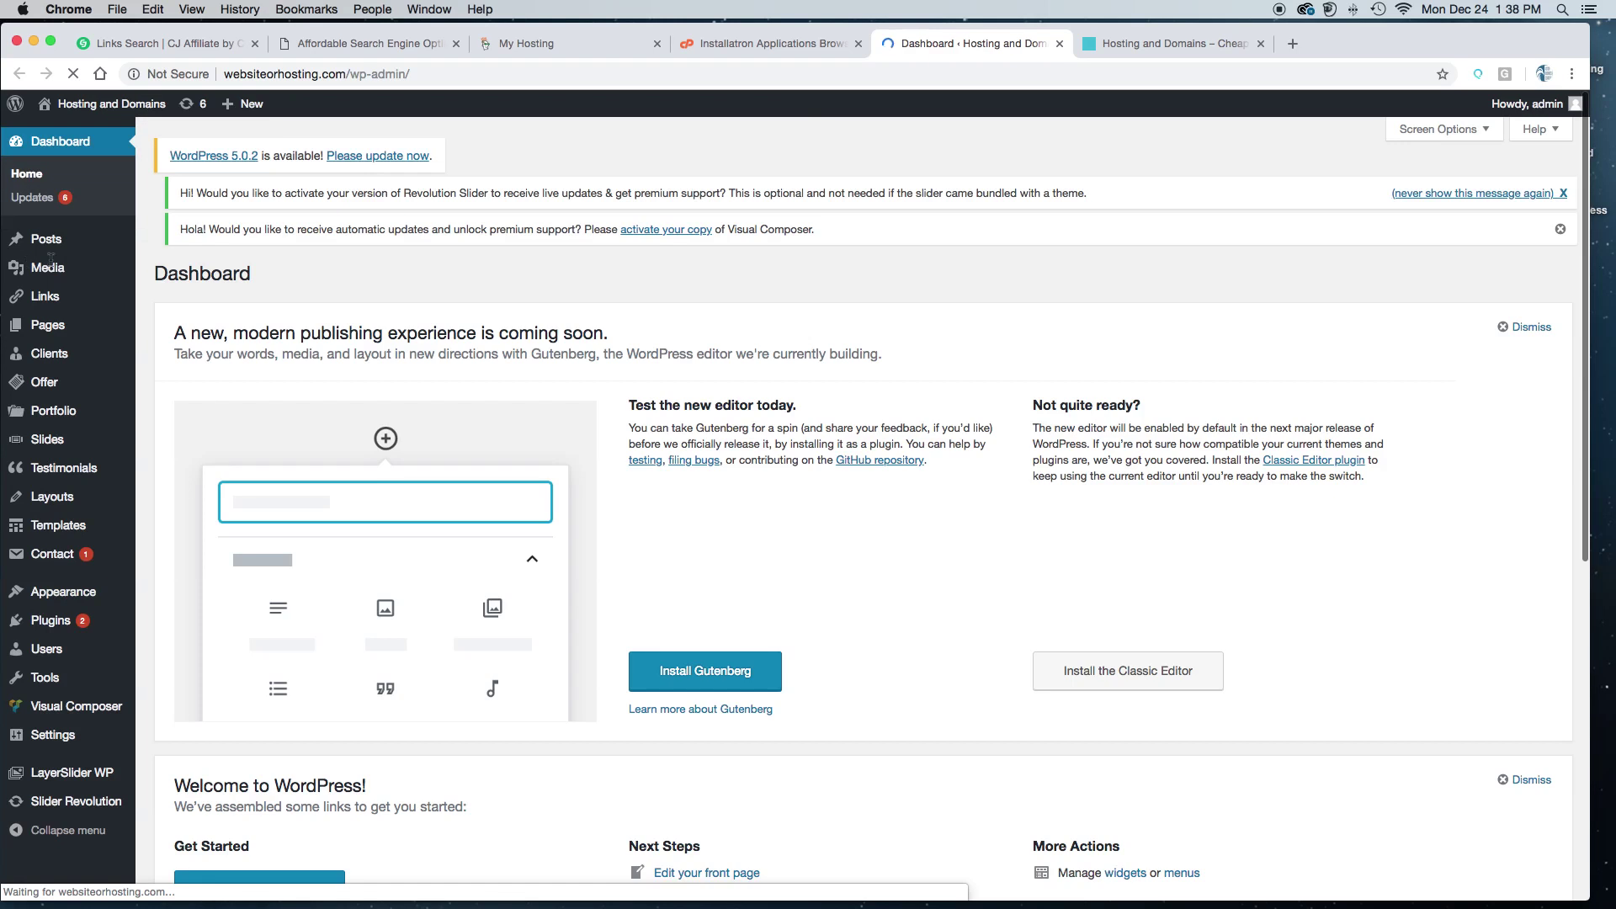
# Step: Open BeTheme Options from the Appearance menu in the WordPress admin sidebar
pyautogui.moveTo(54, 249)
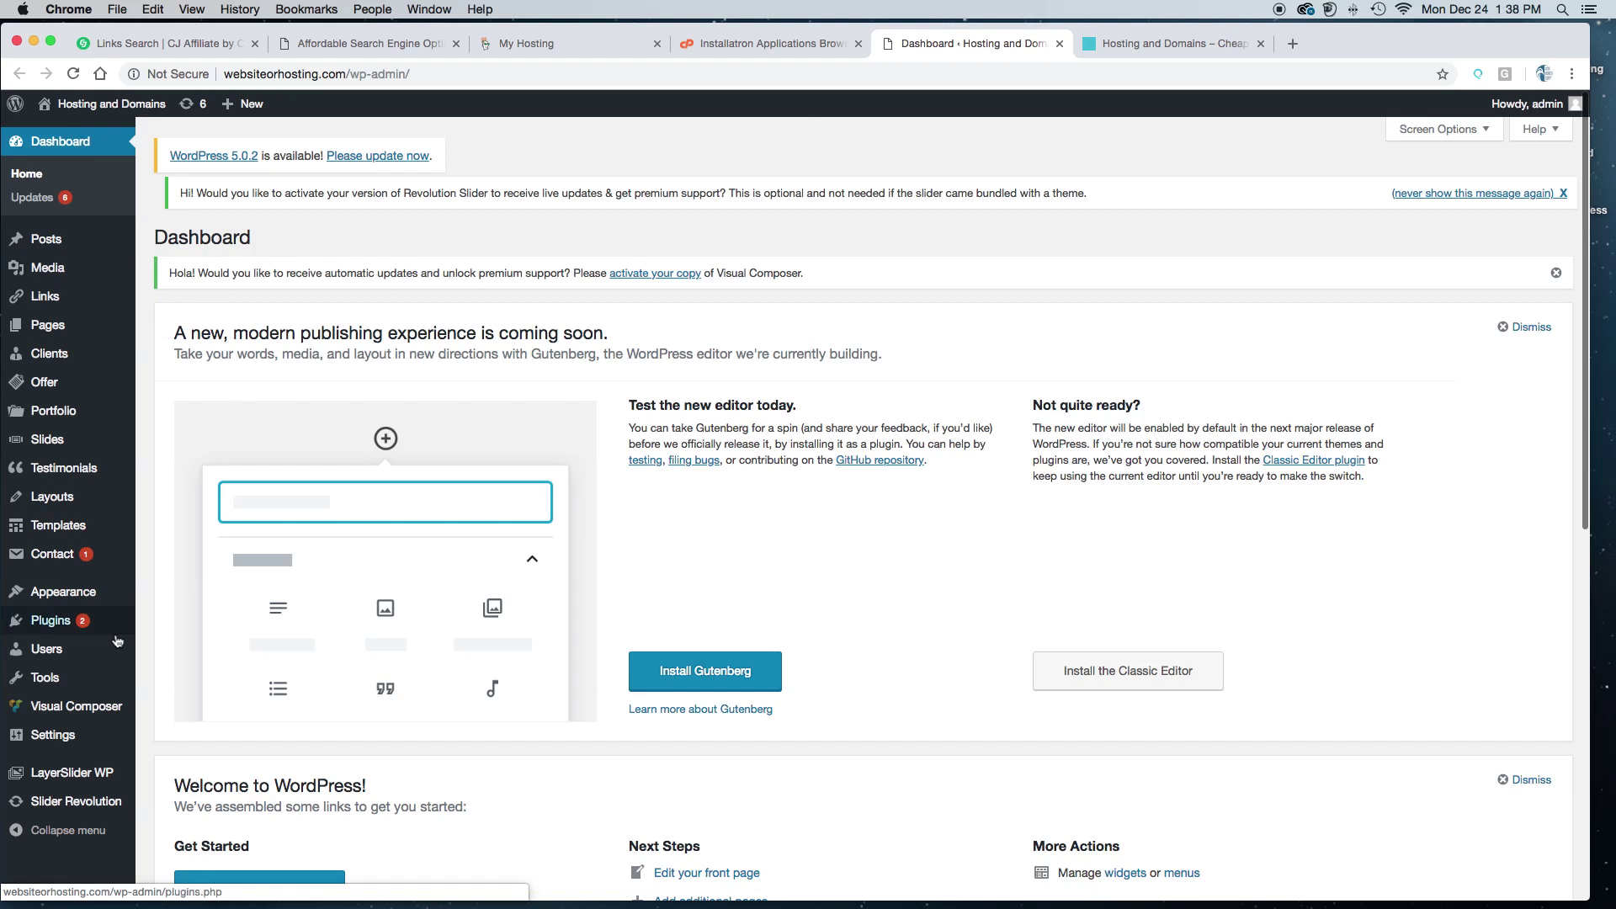
pyautogui.moveTo(52, 596)
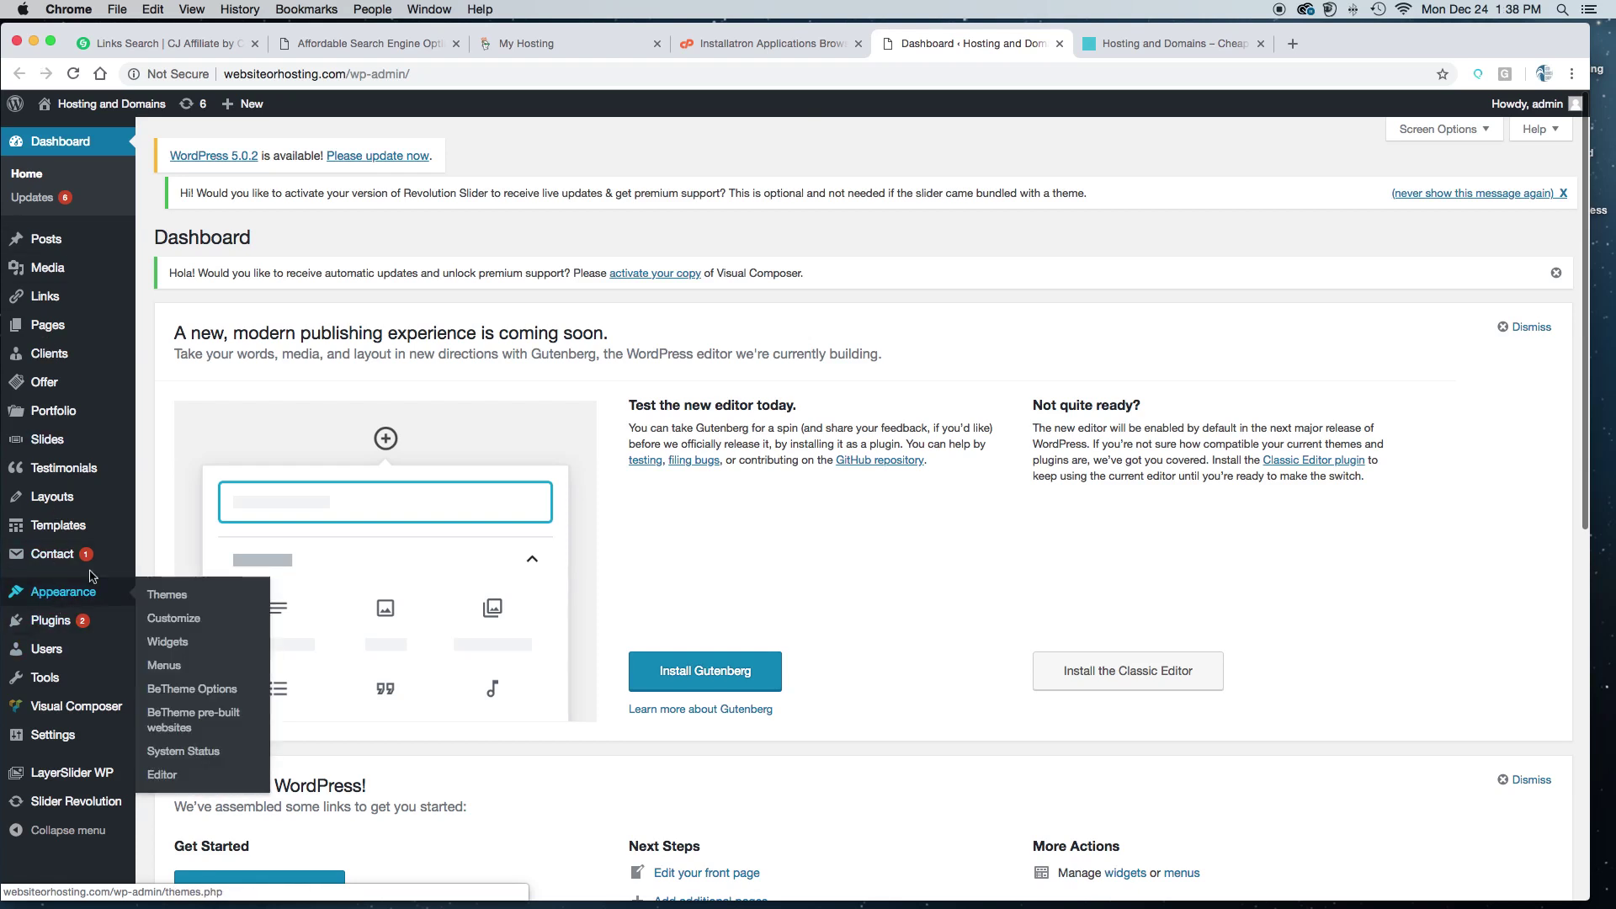
pyautogui.click(192, 689)
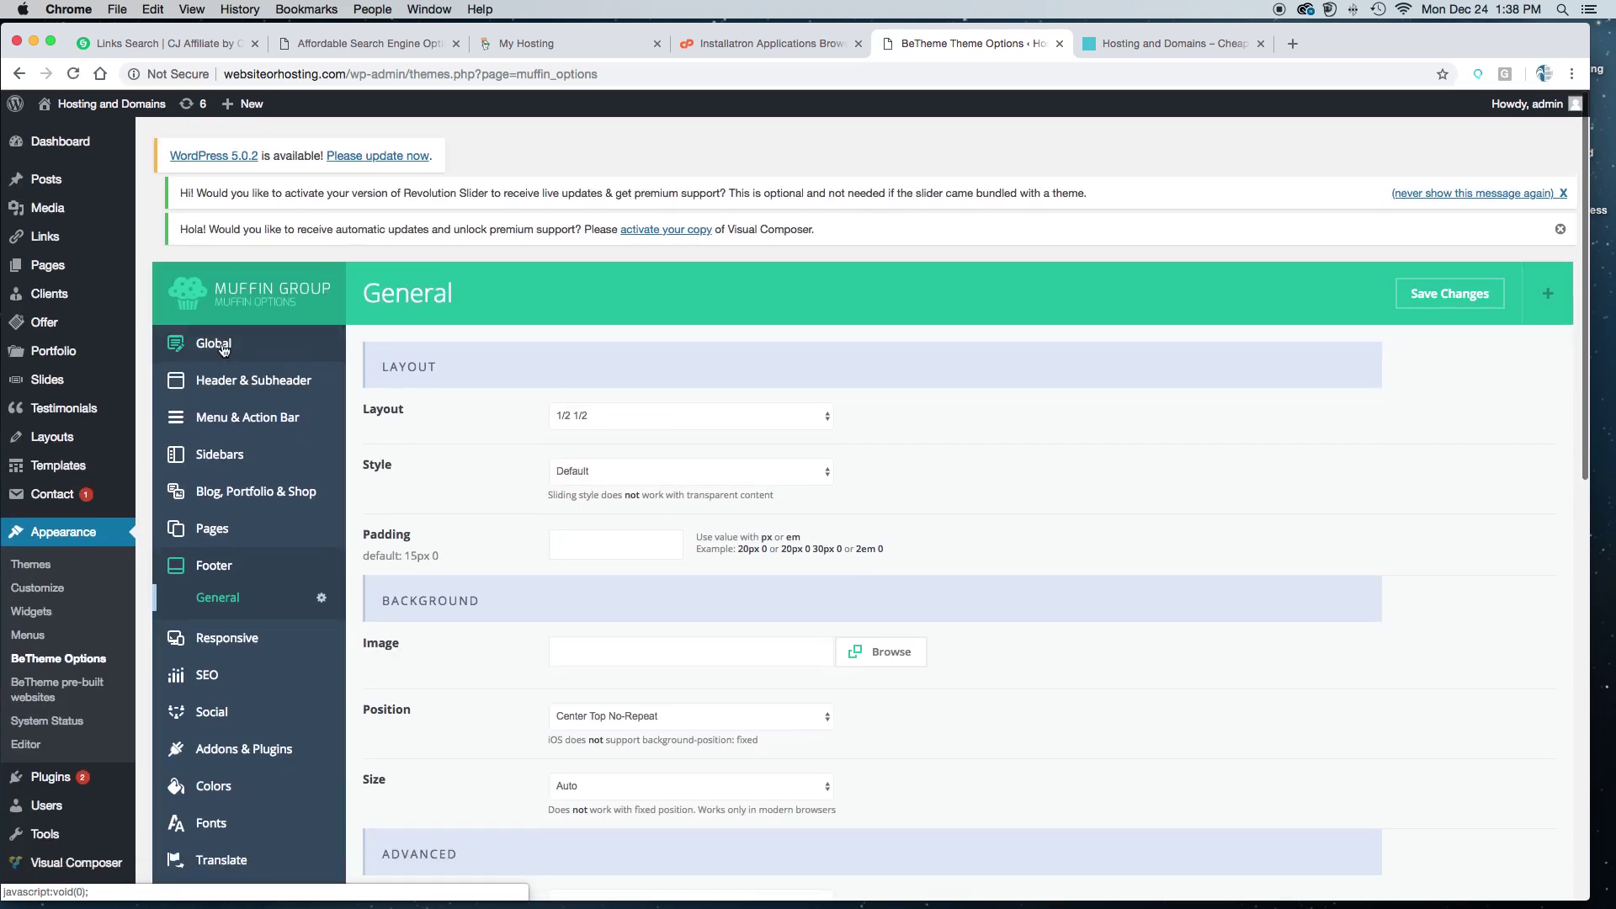
# Step: Show Global > General settings (Full width, 1220 grid) and compare against the live homepage
pyautogui.click(223, 347)
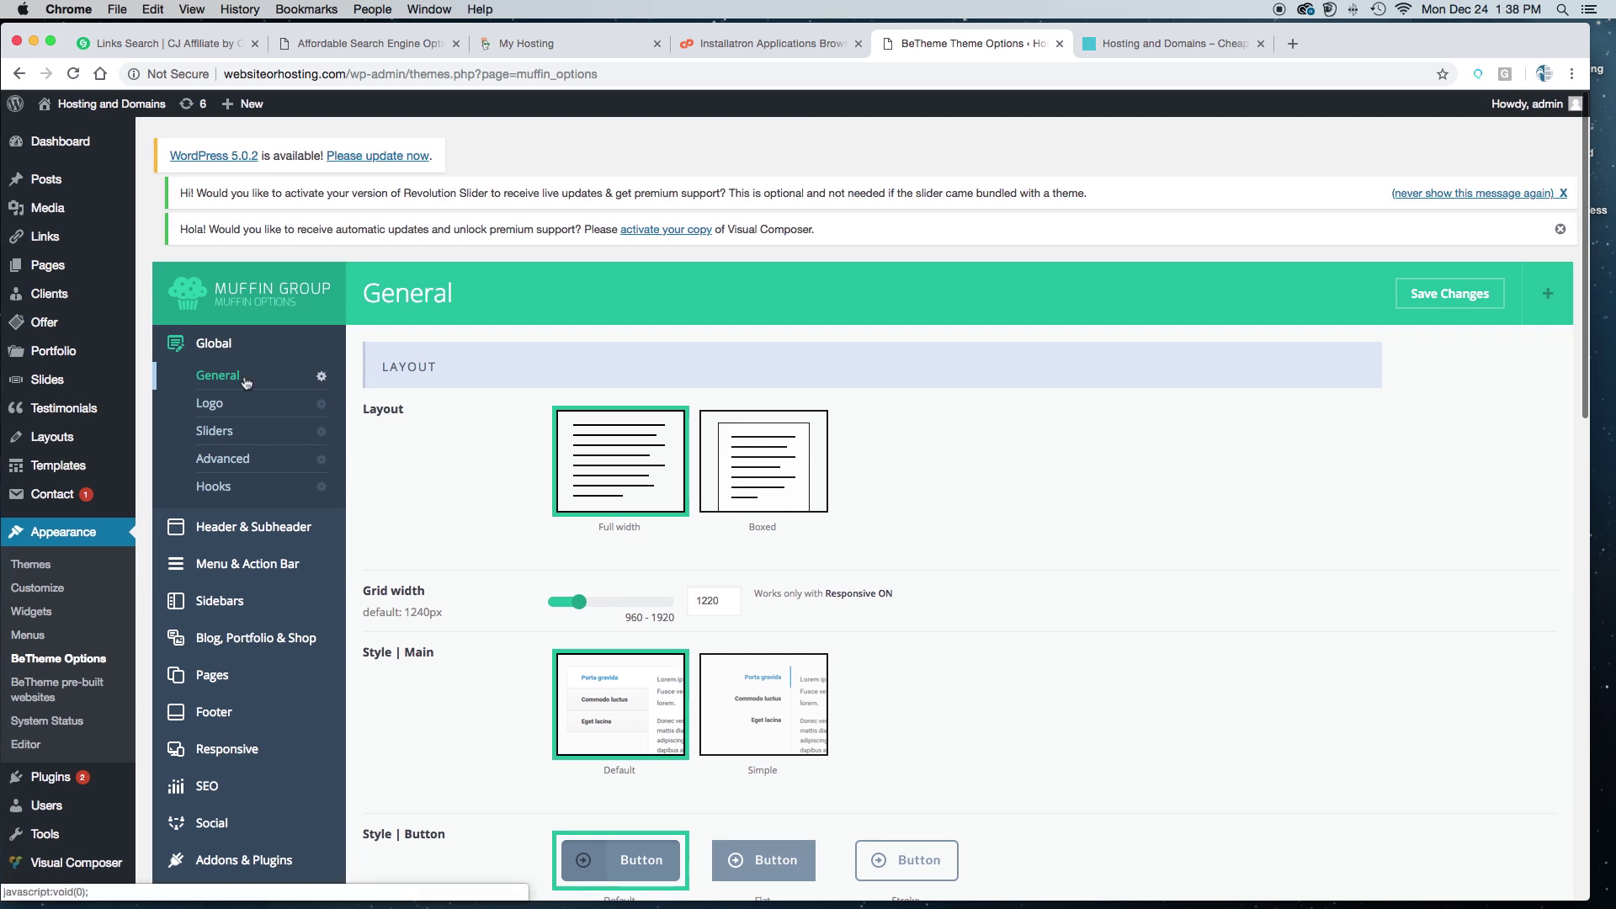
pyautogui.click(208, 346)
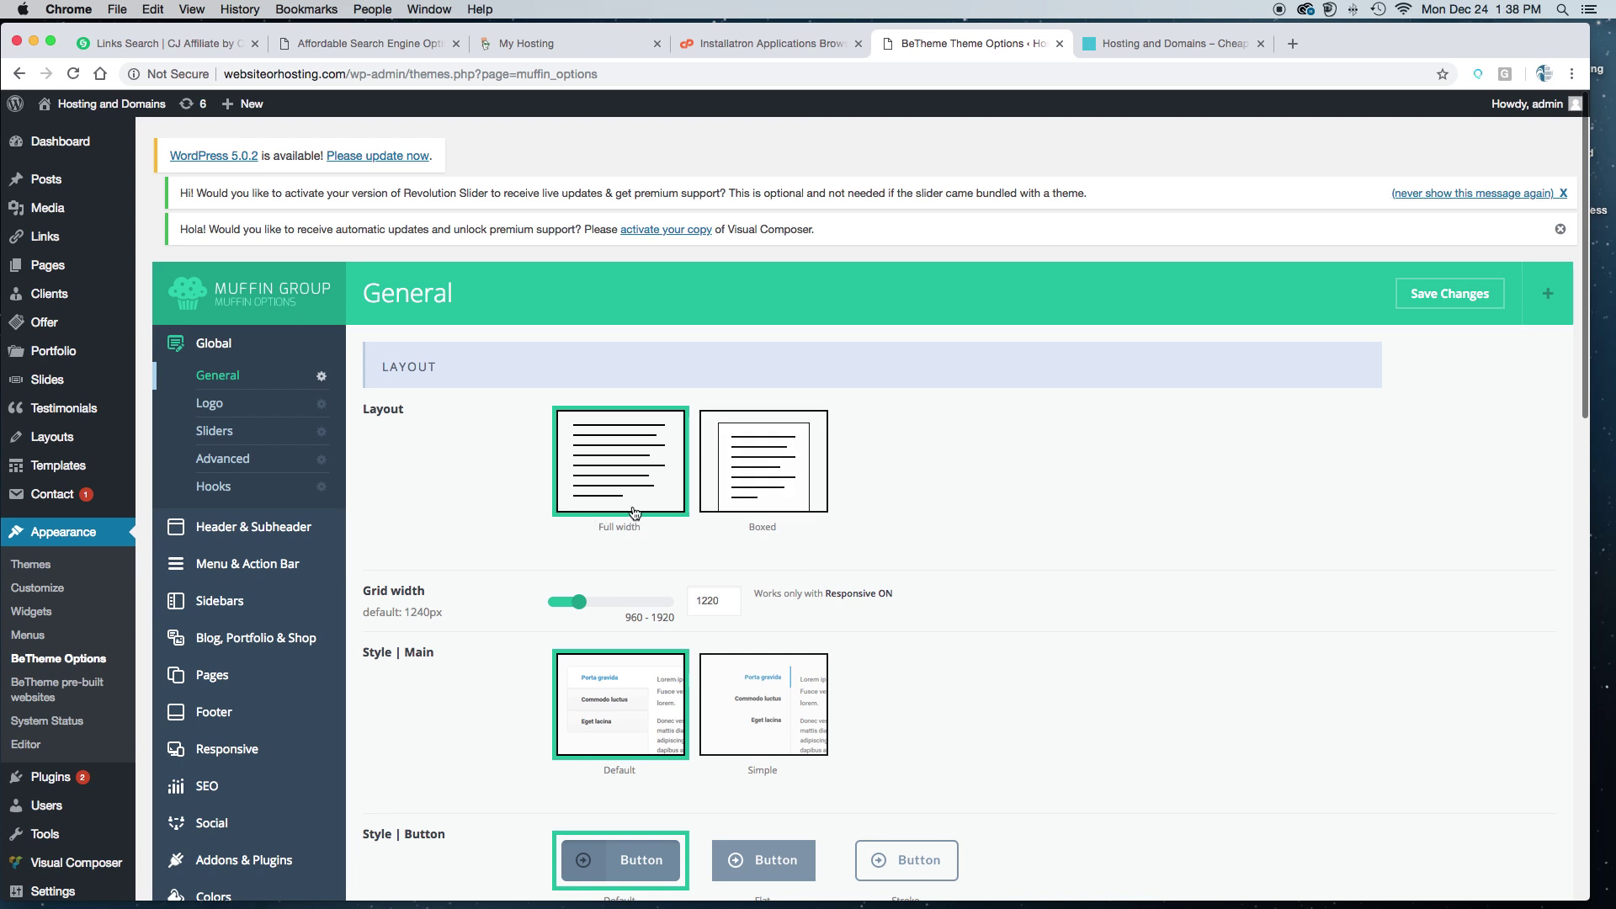
pyautogui.scroll(-1, 634, 512)
pyautogui.scroll(-1, 635, 505)
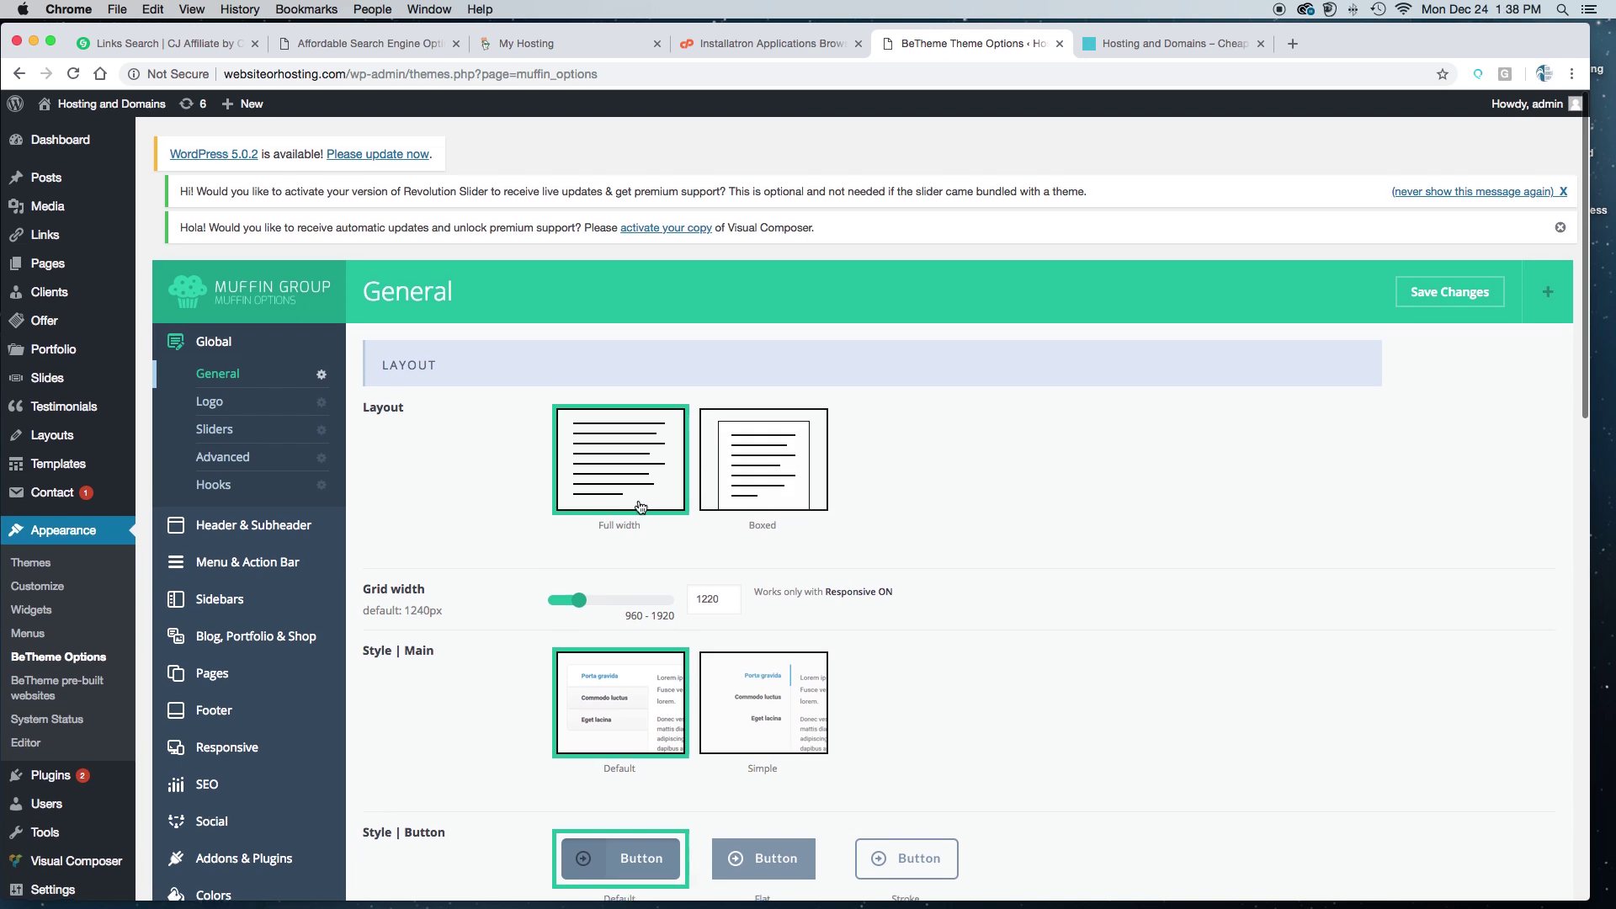
pyautogui.click(116, 107)
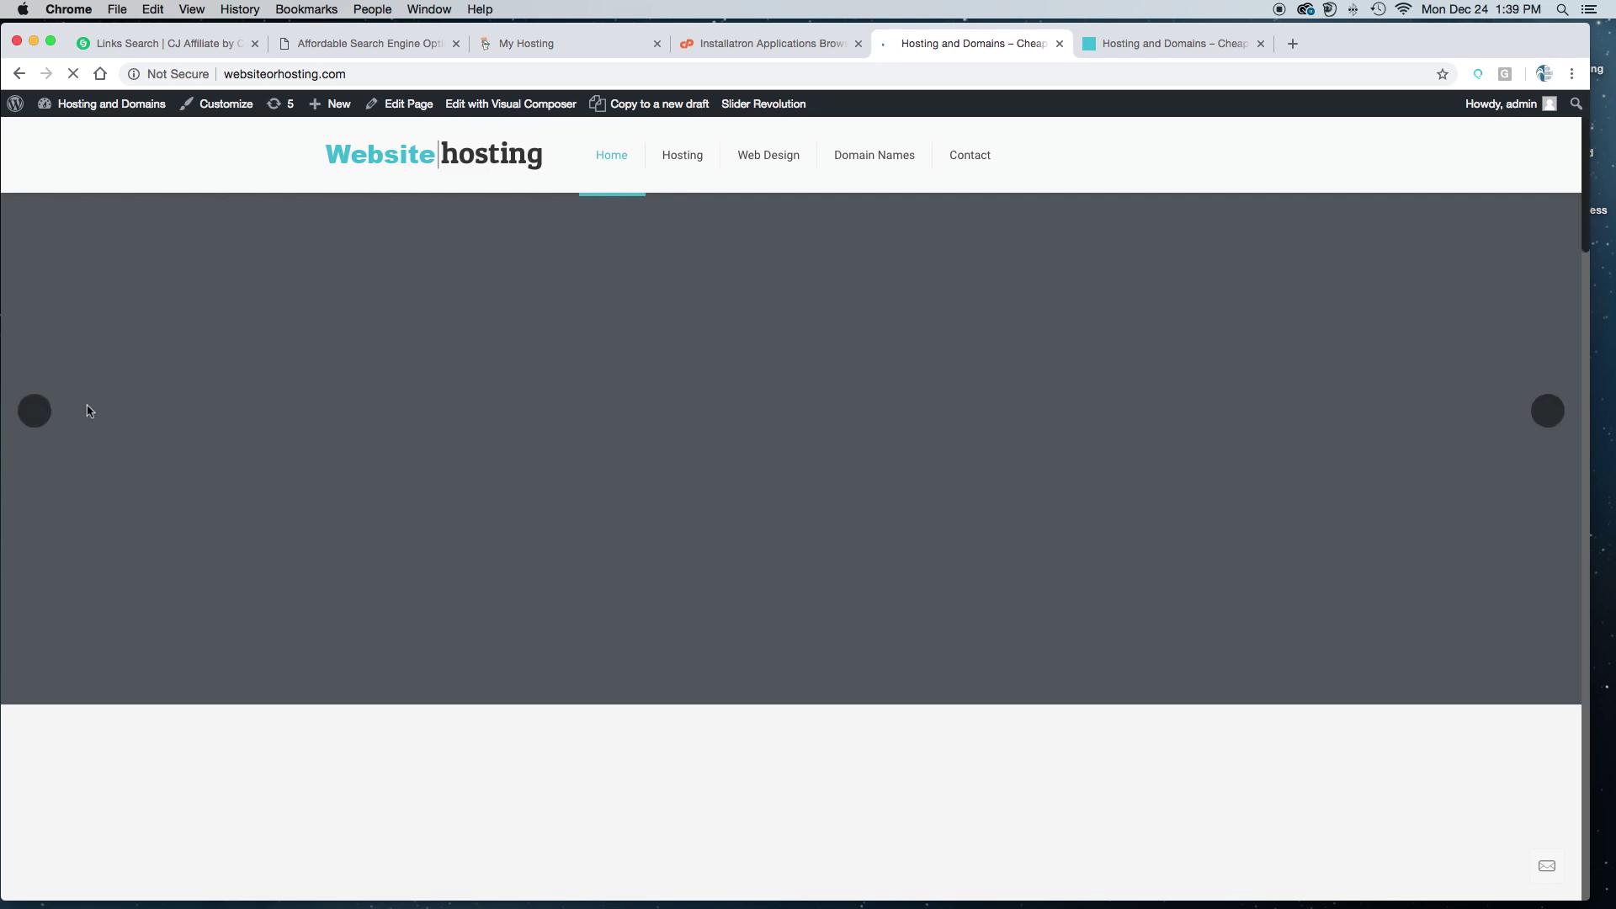
pyautogui.click(17, 75)
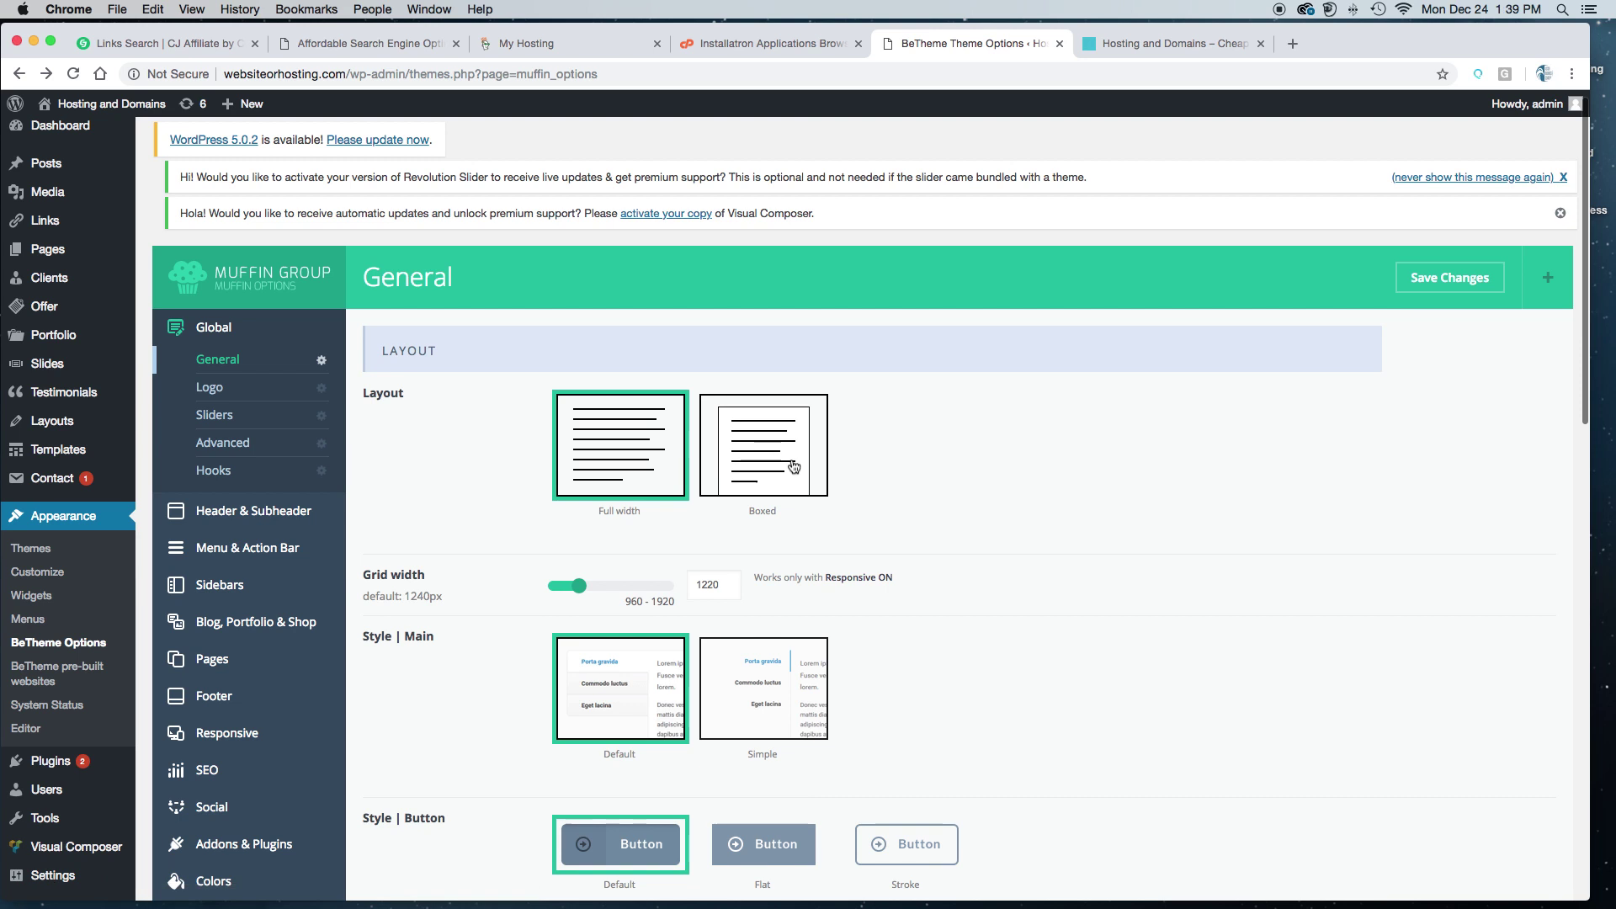
pyautogui.scroll(-3, 789, 472)
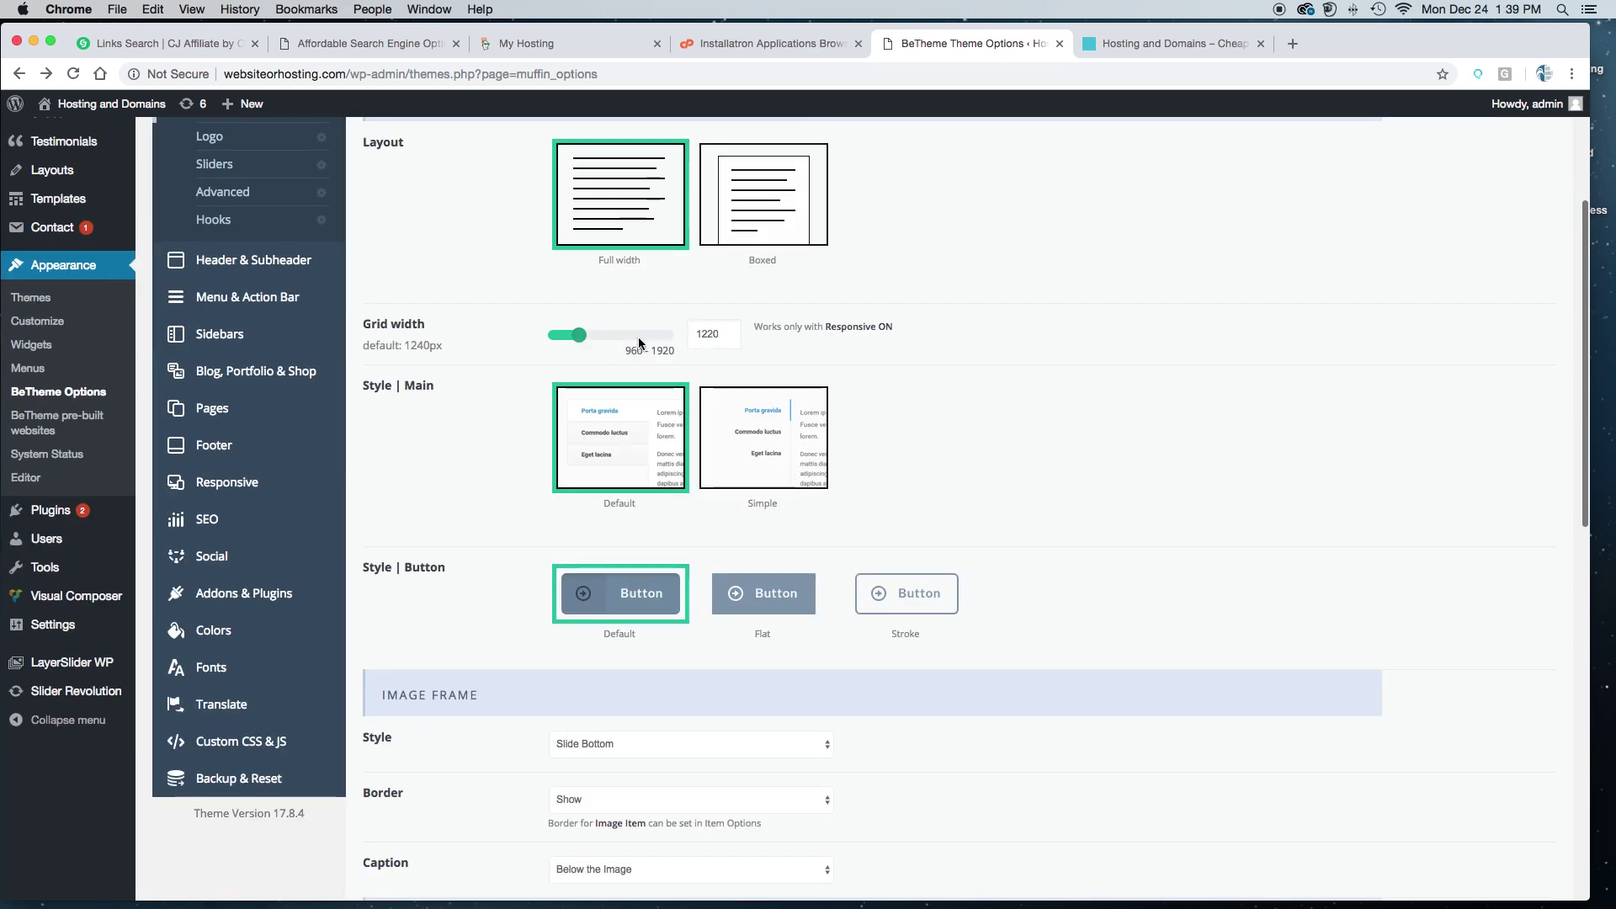
pyautogui.scroll(-3, 638, 337)
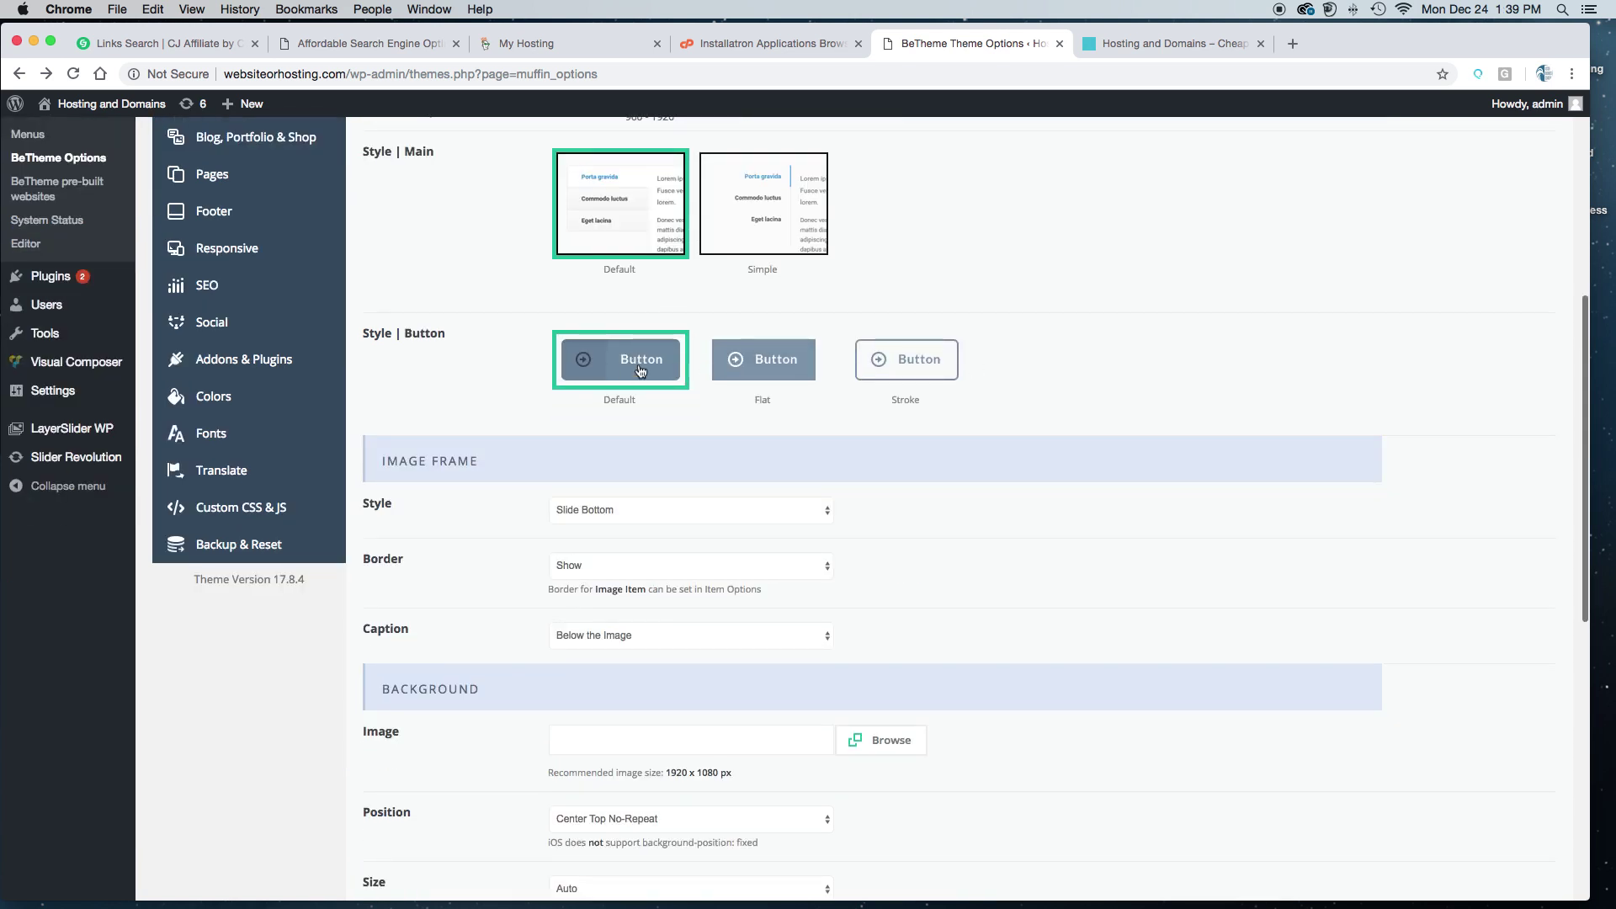
pyautogui.scroll(-5, 625, 370)
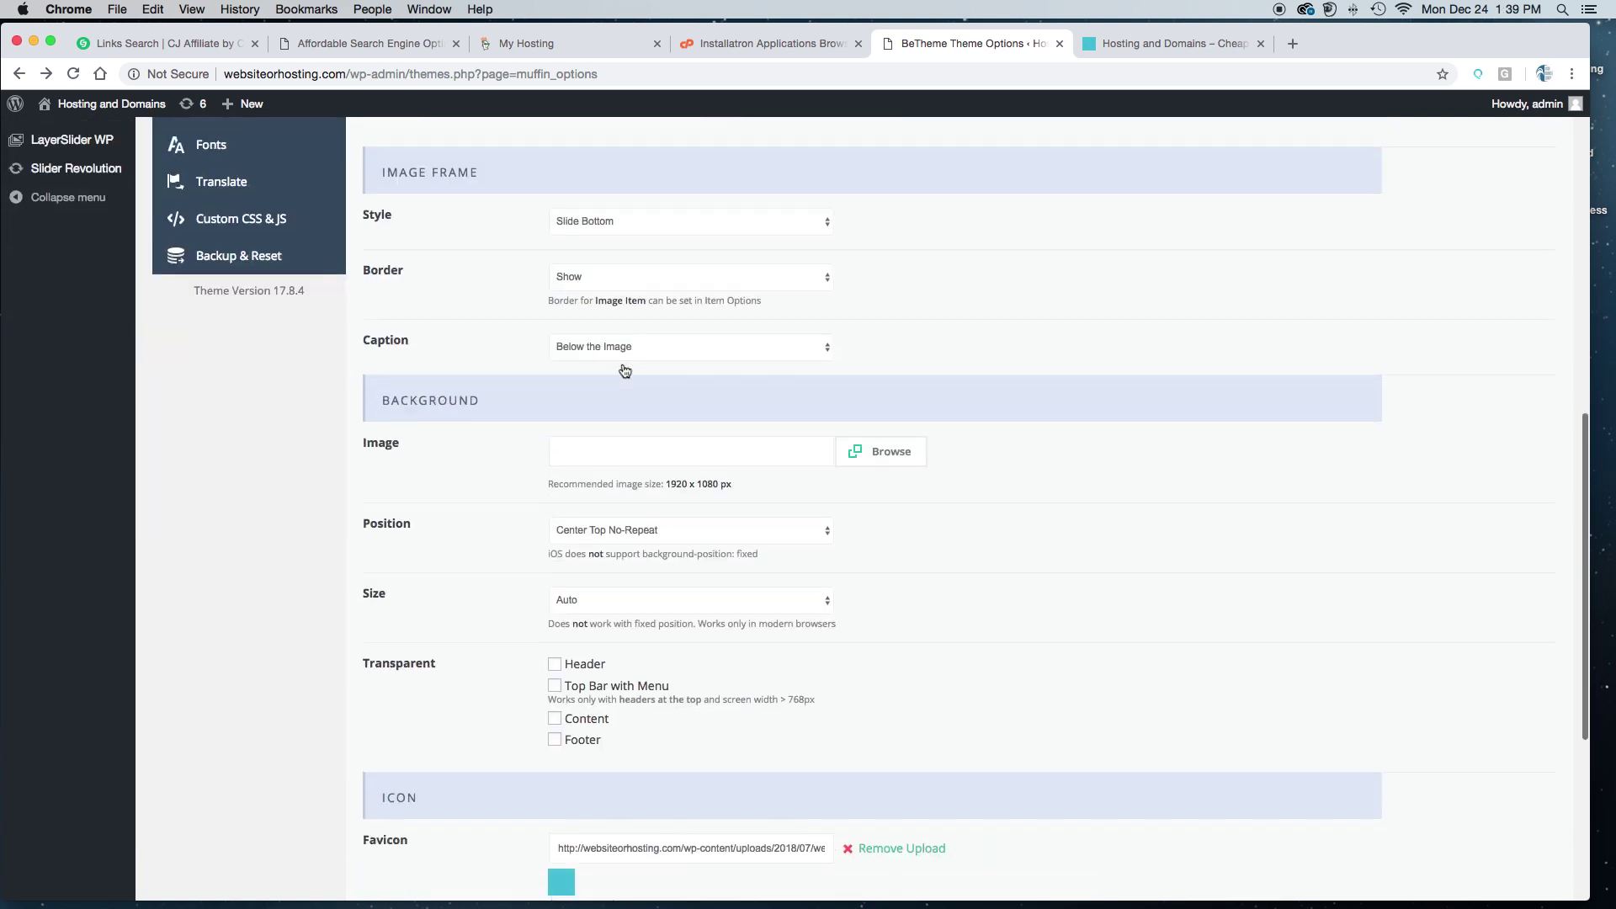
pyautogui.scroll(-3, 623, 362)
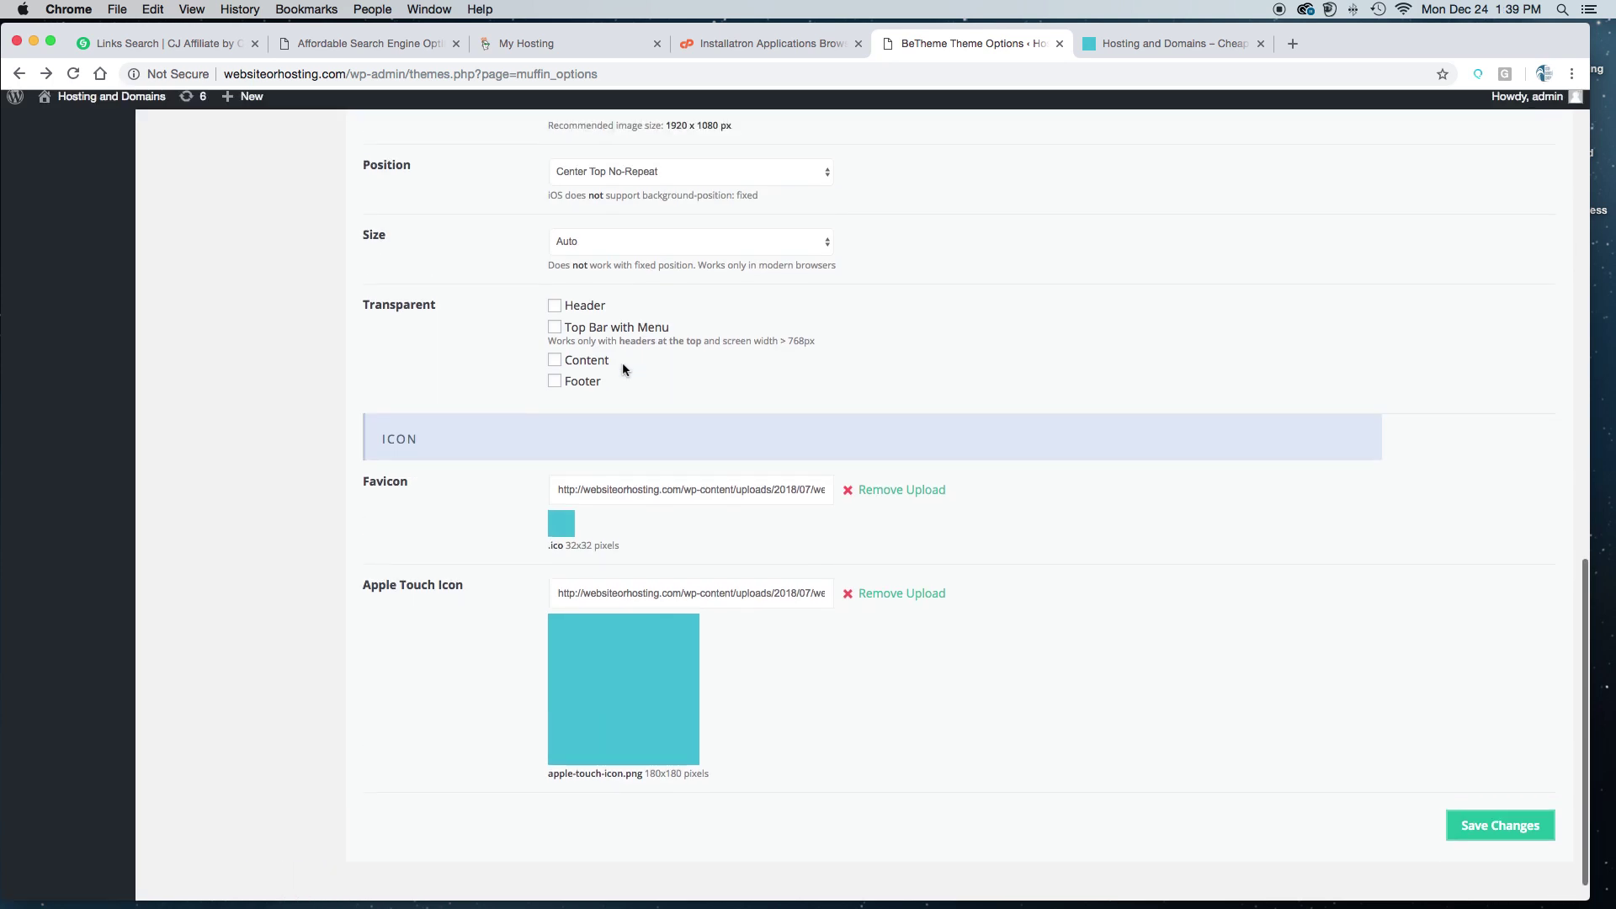
pyautogui.scroll(10, 623, 362)
pyautogui.scroll(-10, 623, 367)
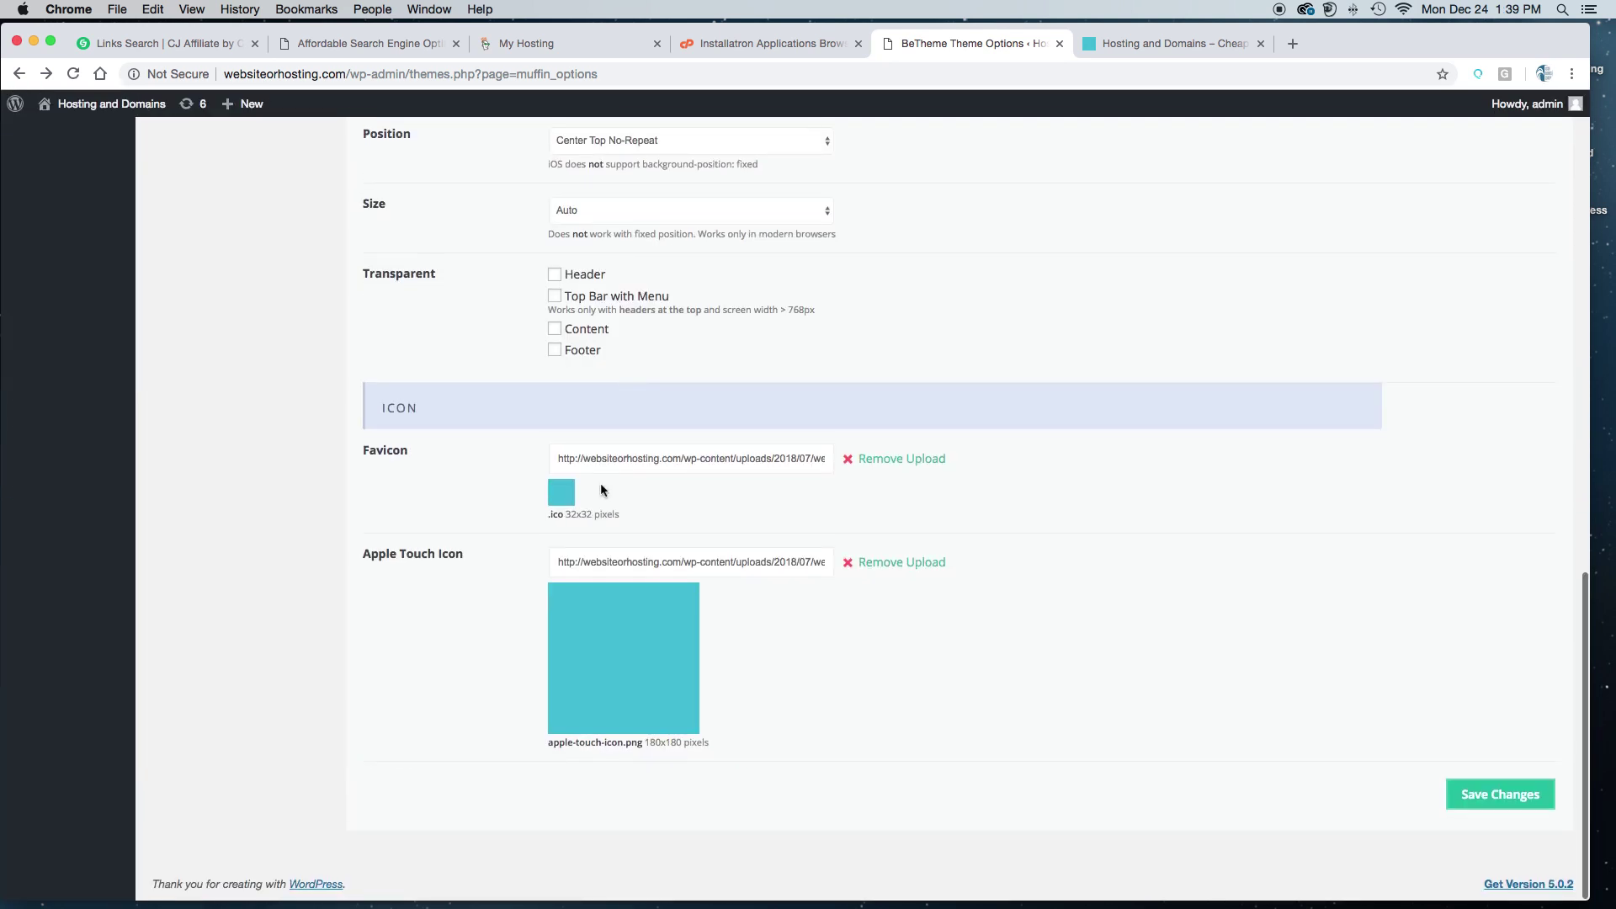
pyautogui.moveTo(556, 459); pyautogui.dragTo(903, 468)
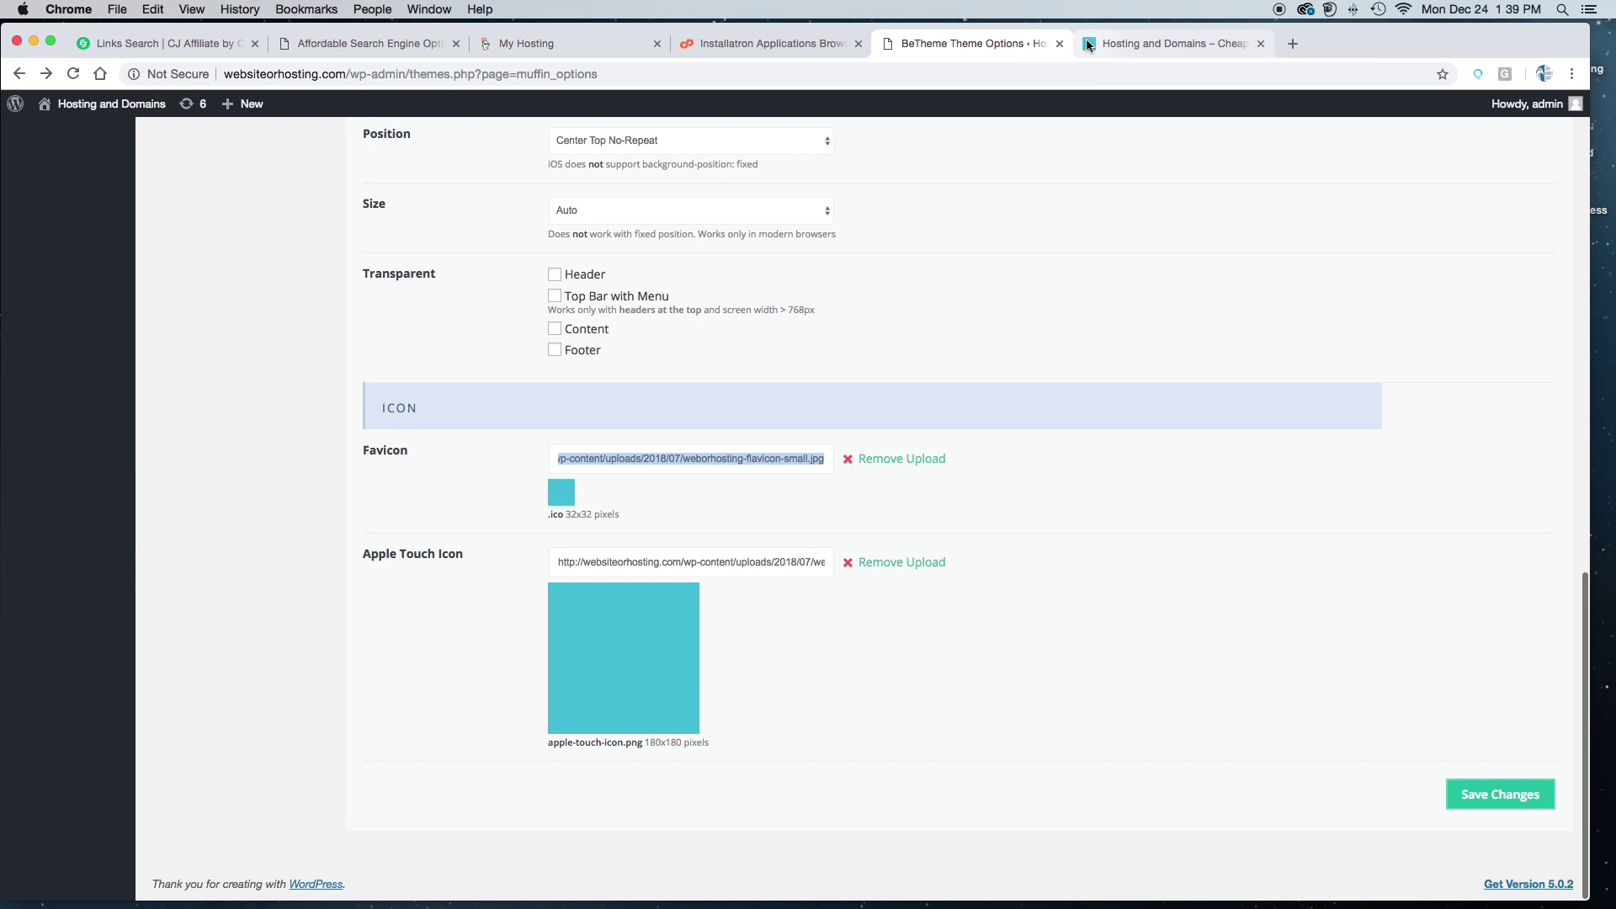
pyautogui.moveTo(419, 451); pyautogui.dragTo(354, 443)
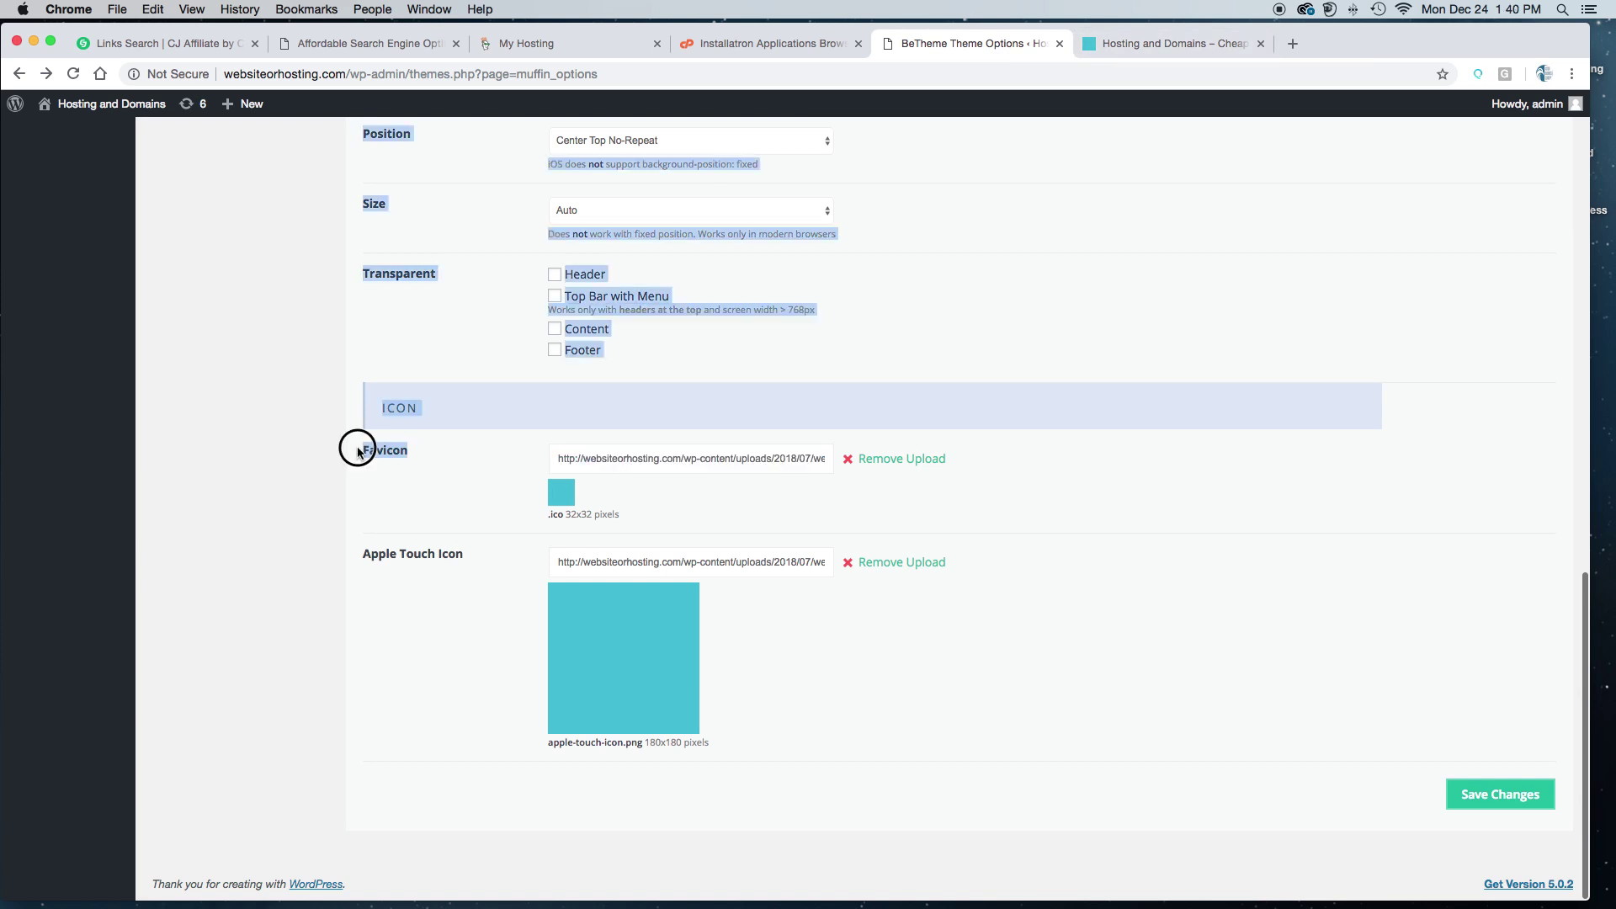
pyautogui.click(447, 495)
pyautogui.moveTo(482, 560); pyautogui.dragTo(379, 556)
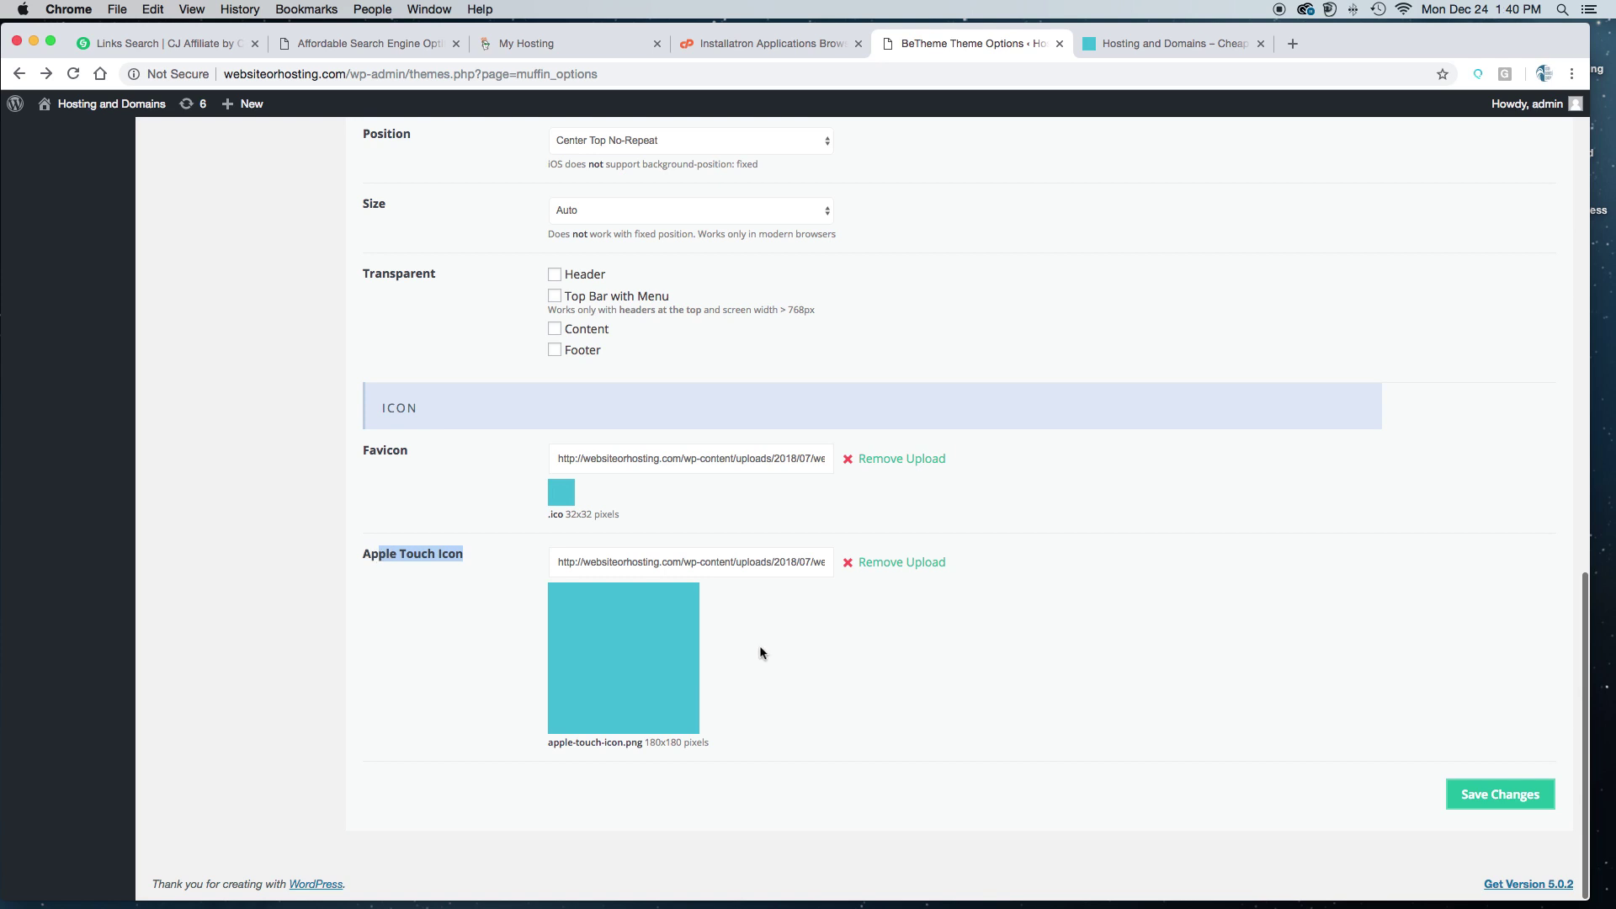
pyautogui.scroll(15, 759, 645)
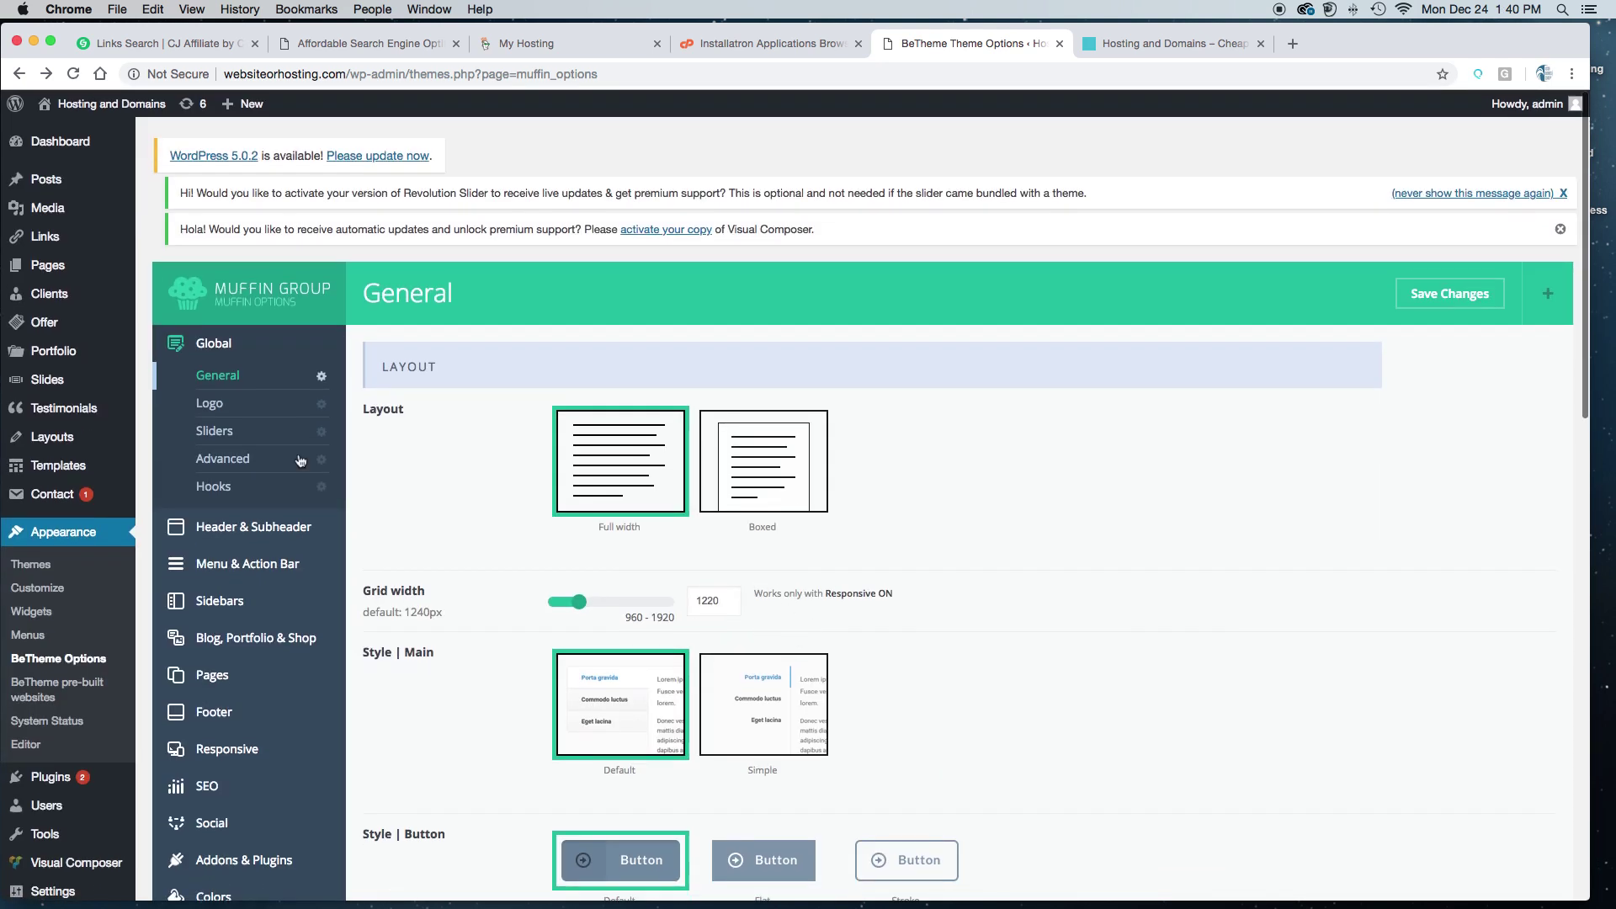
# Step: Open Global > Logo settings and compare the Websitehosting logo with the live site
pyautogui.click(218, 411)
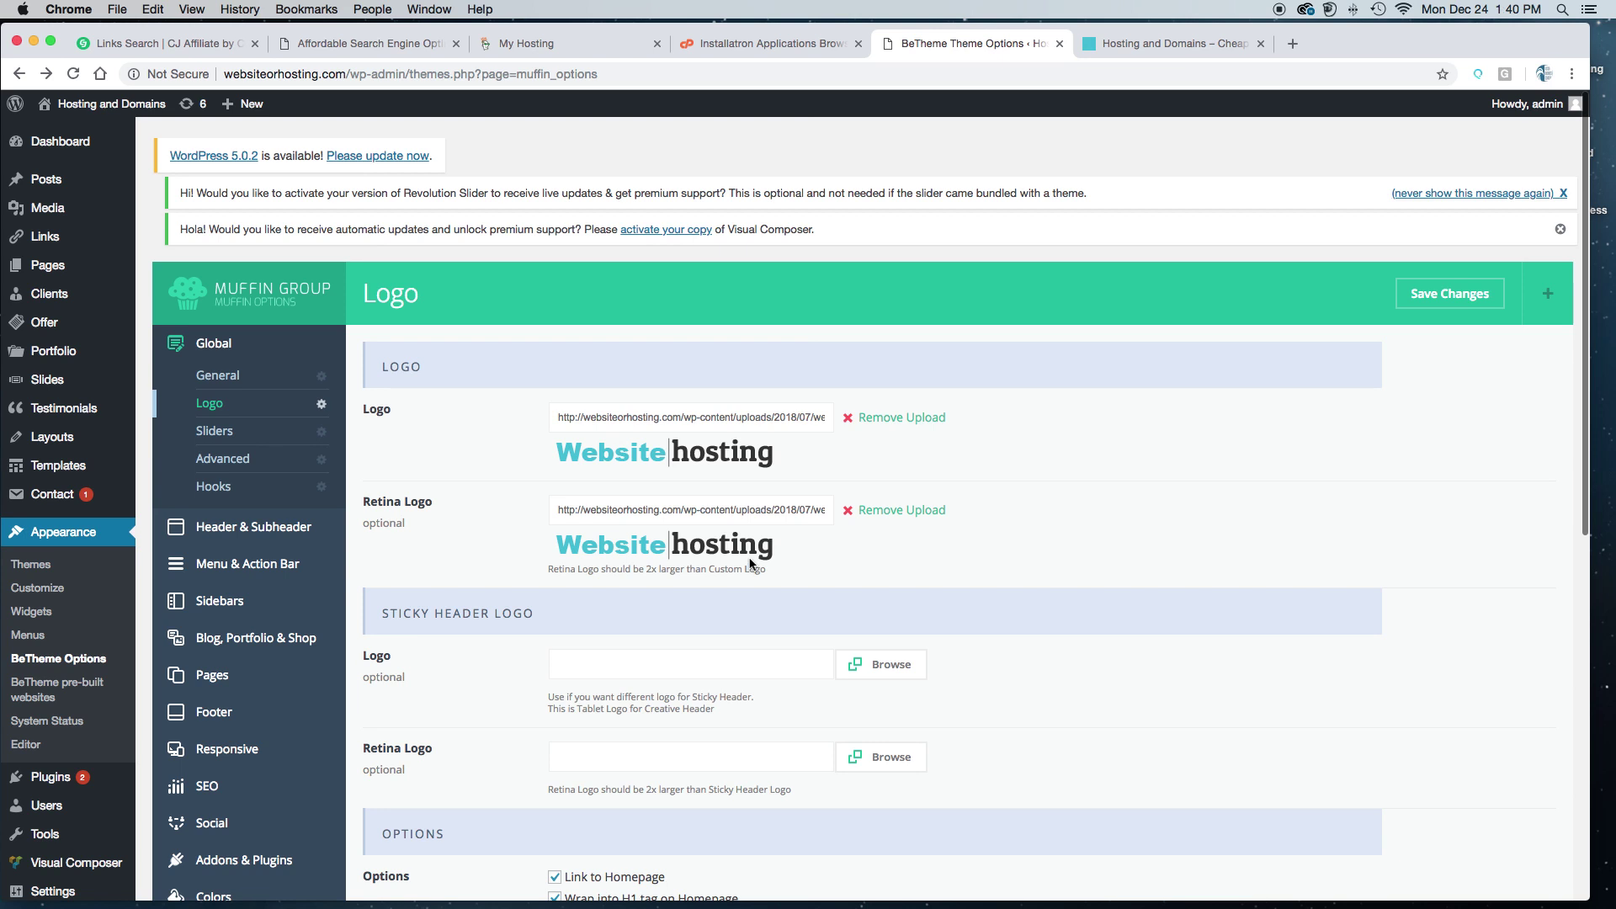
pyautogui.moveTo(89, 106)
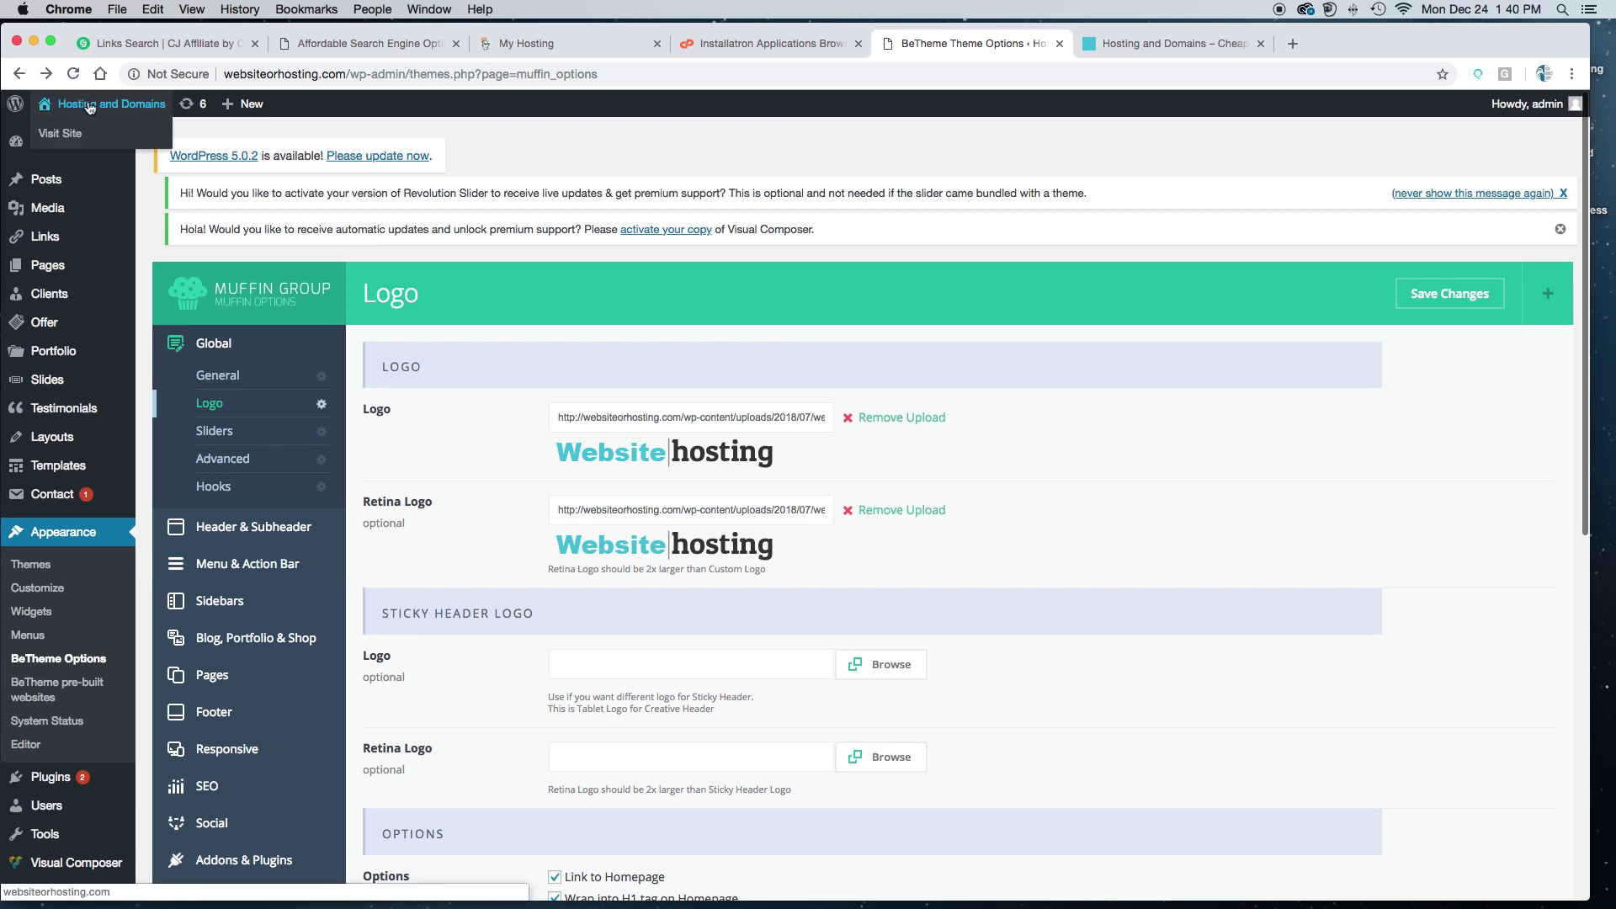
pyautogui.click(1146, 43)
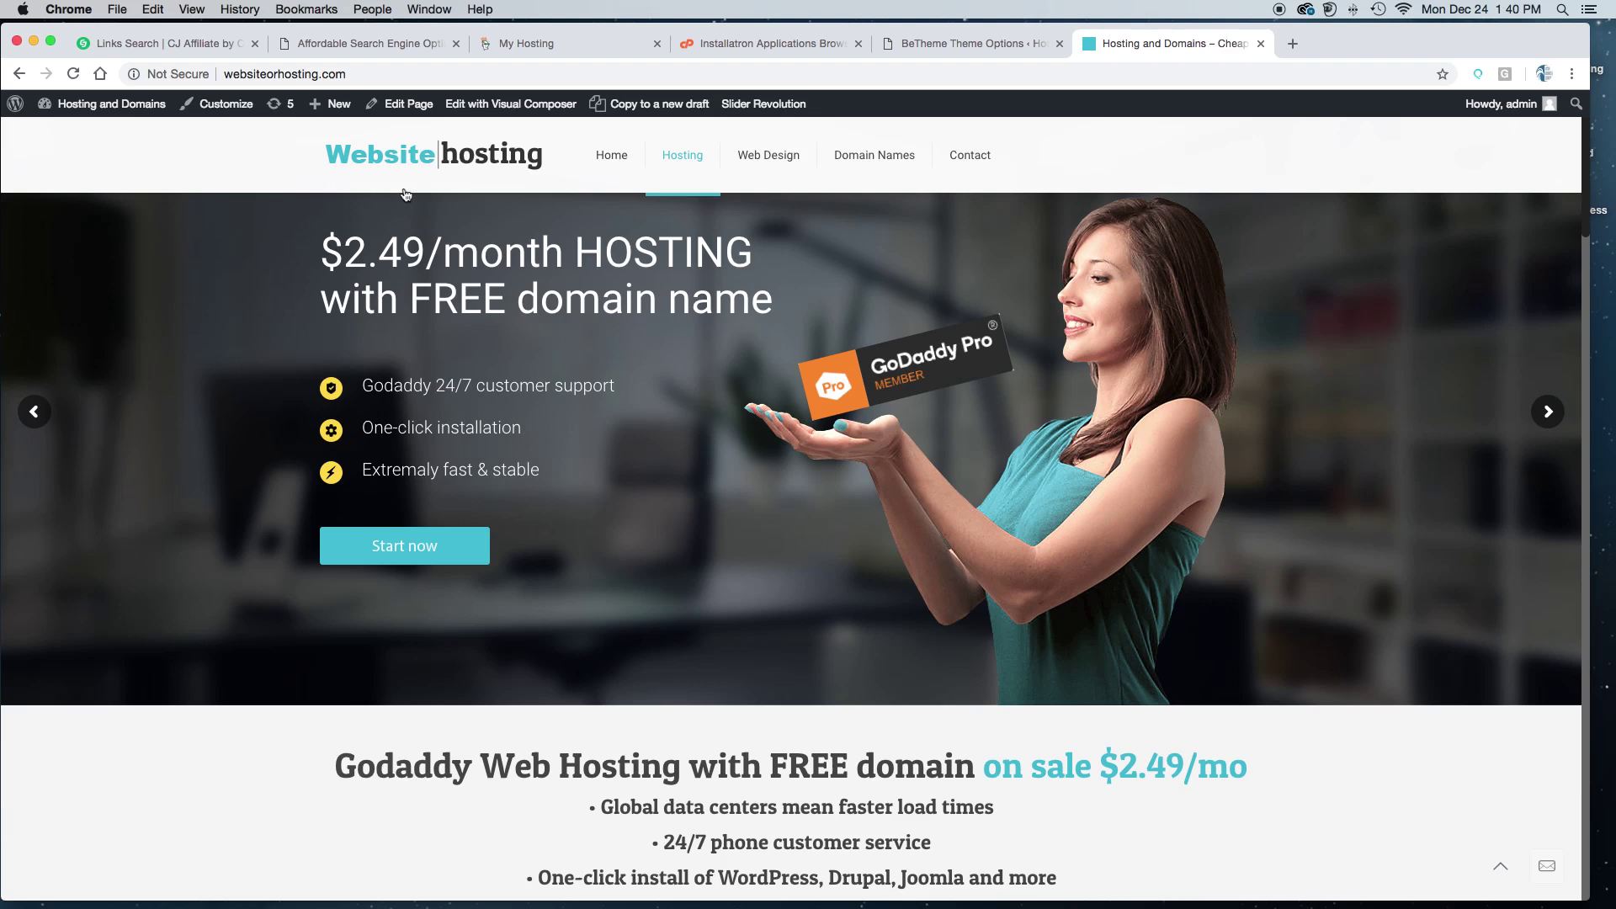
pyautogui.click(968, 43)
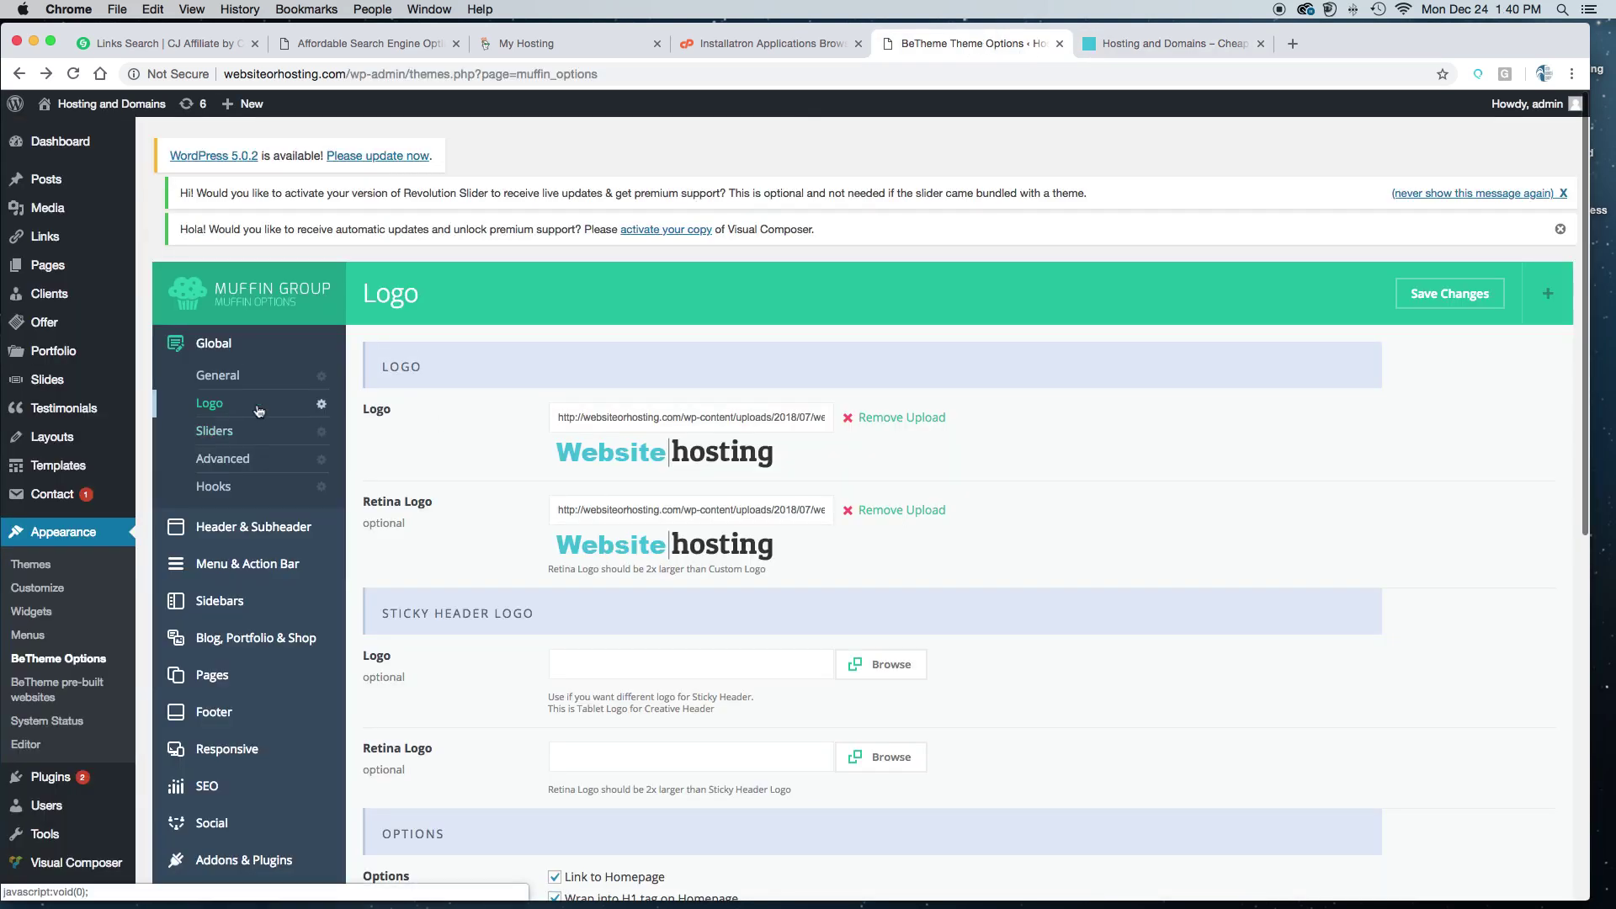
pyautogui.scroll(-10, 1090, 648)
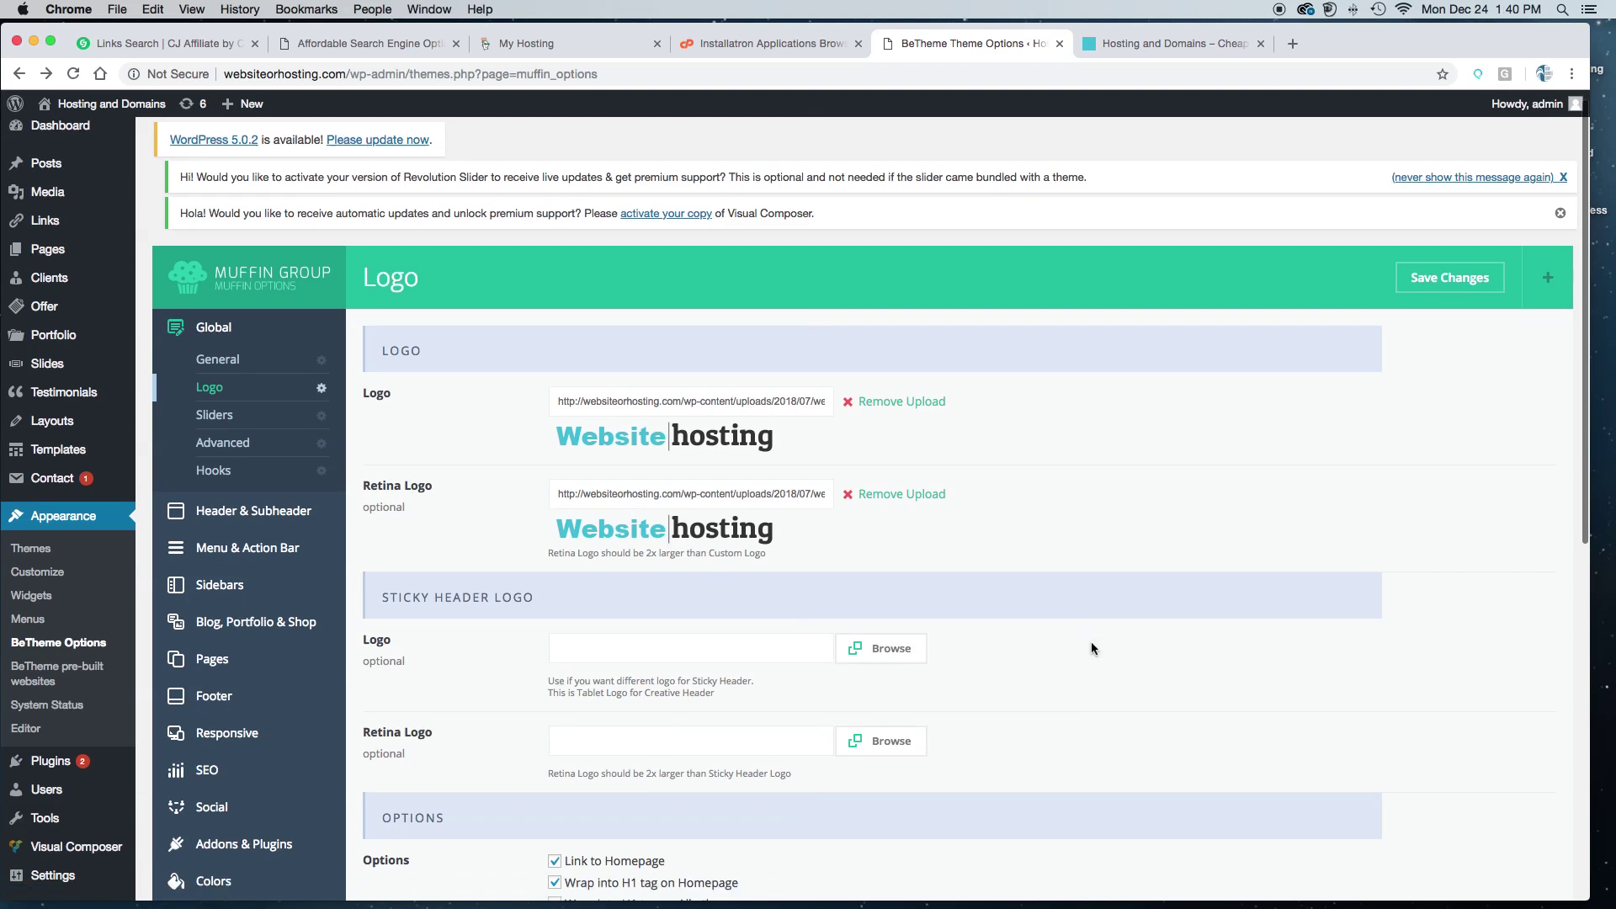
pyautogui.scroll(10, 1091, 649)
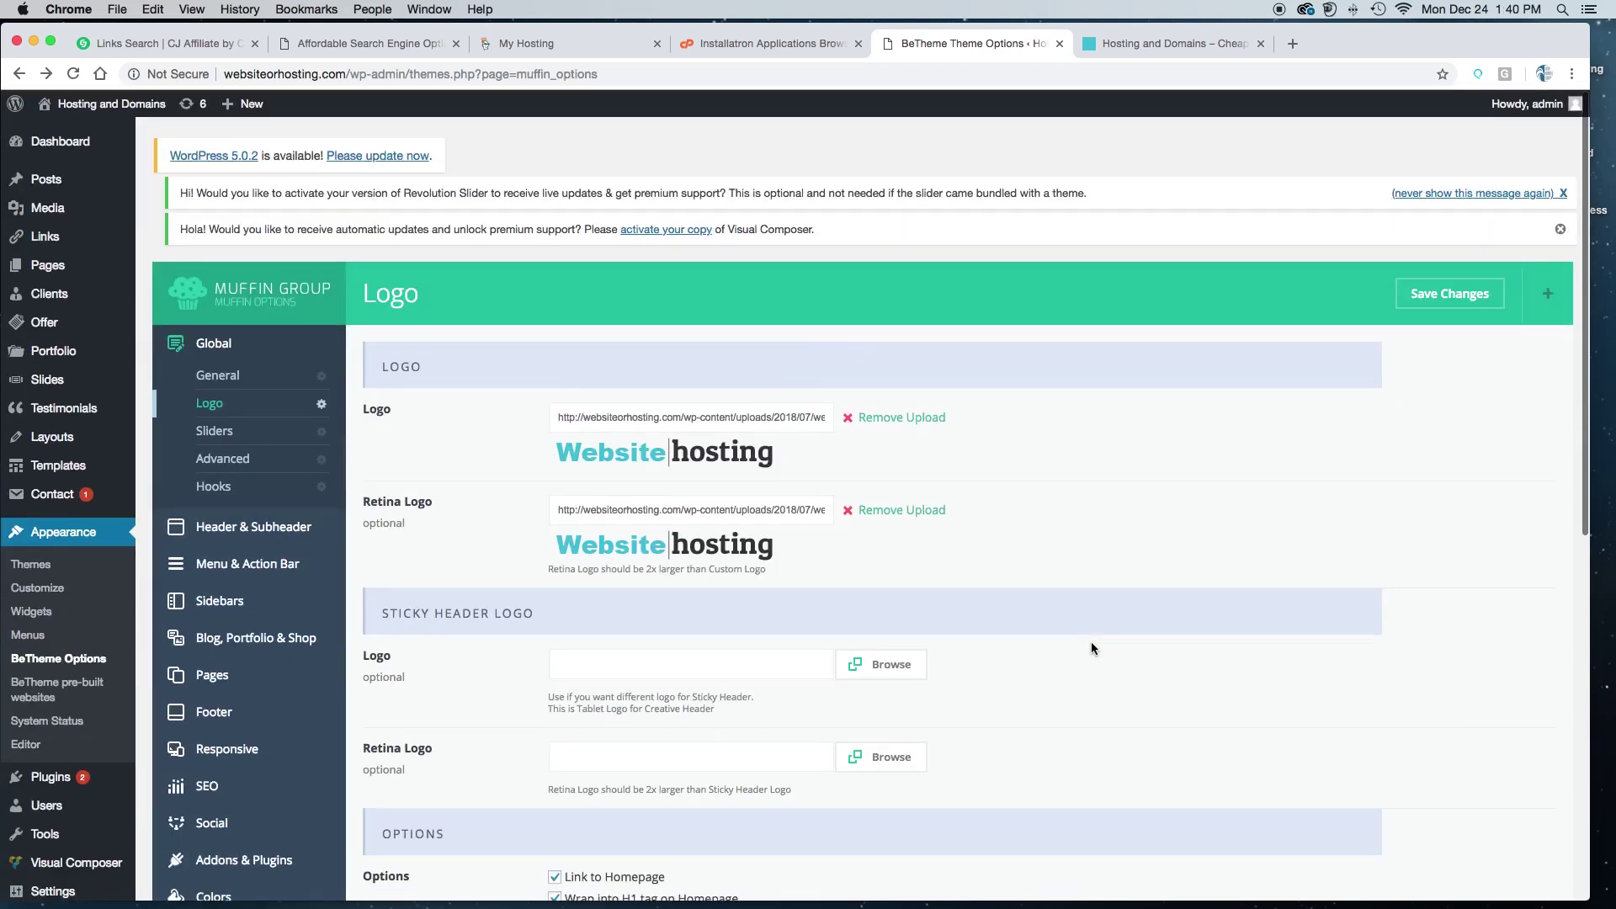
# Step: Look through the Global Sliders and Advanced settings, including the Google Maps API Key field
pyautogui.click(217, 431)
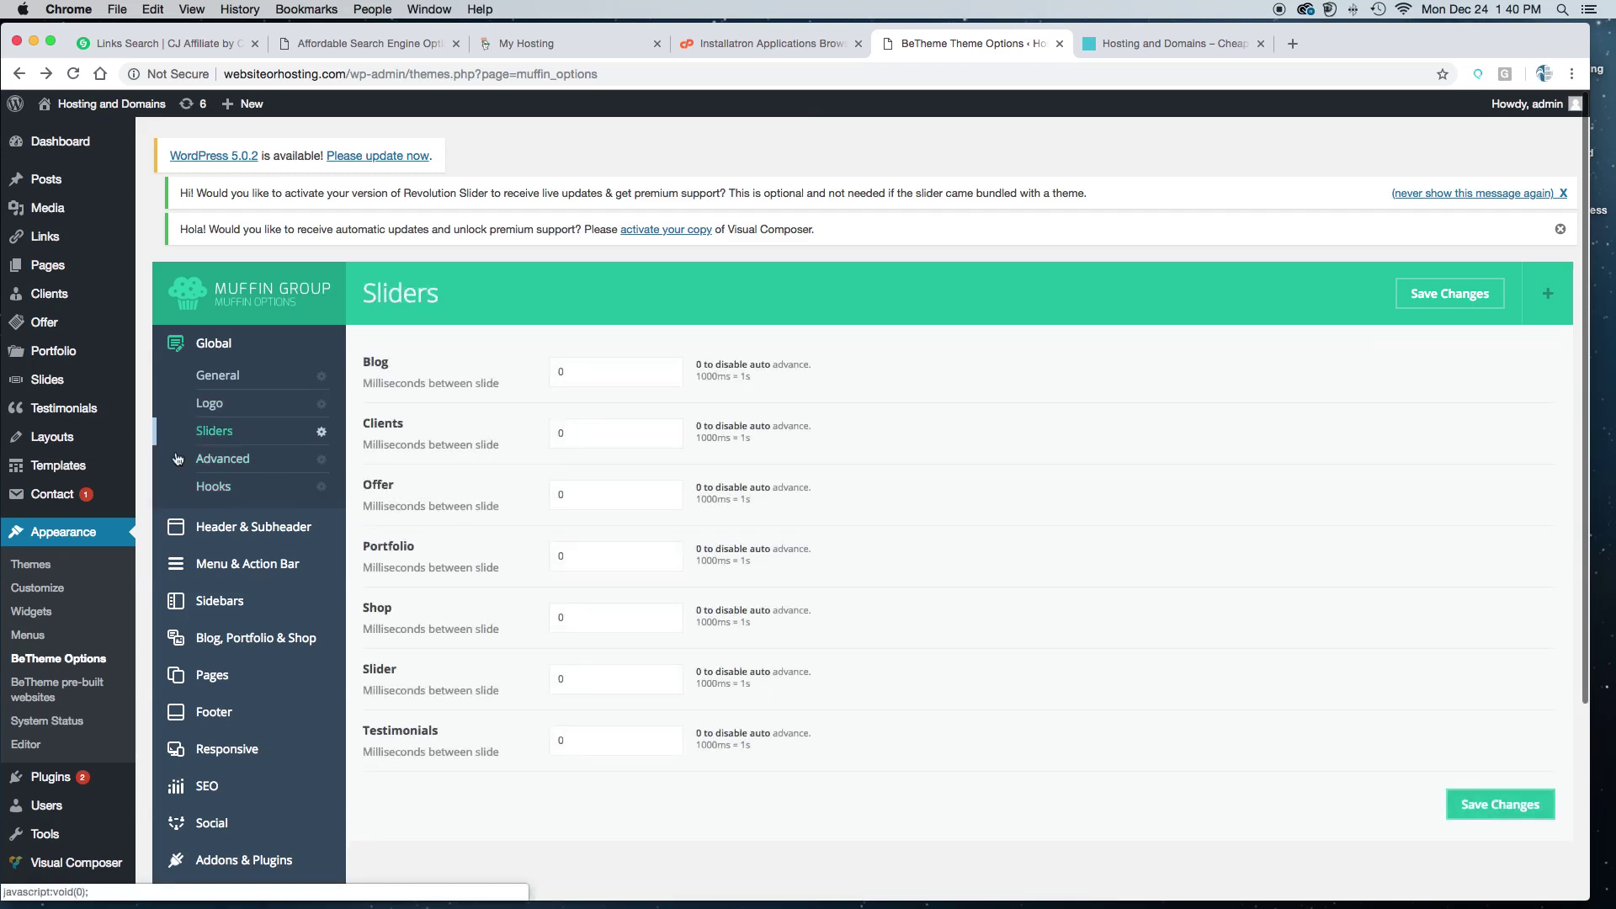
pyautogui.click(221, 461)
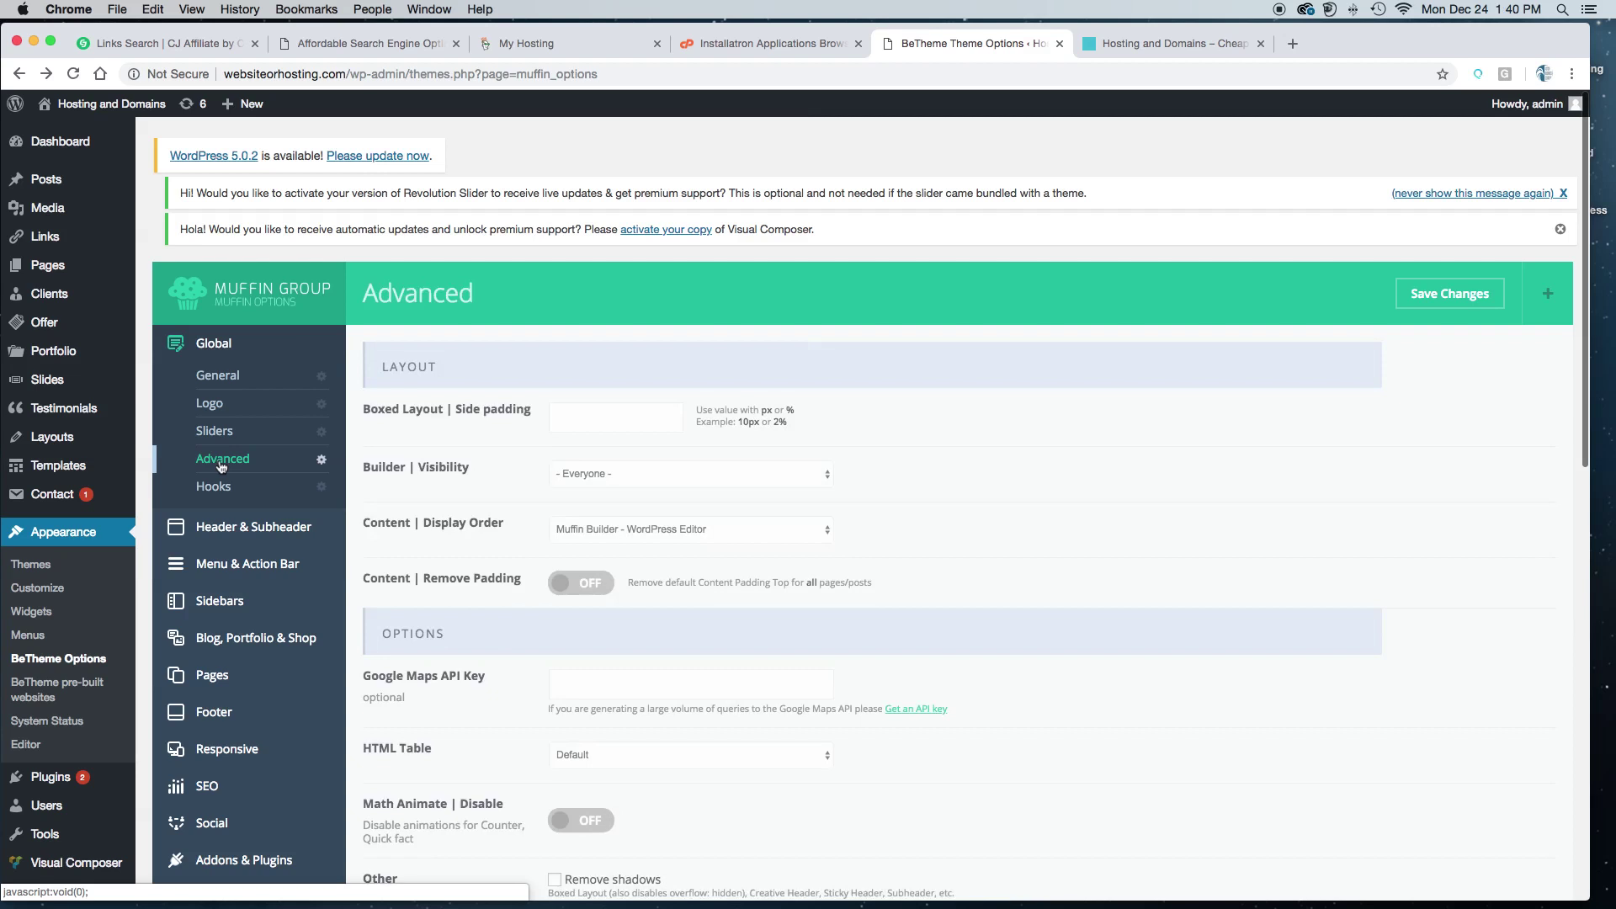
pyautogui.scroll(-5, 974, 572)
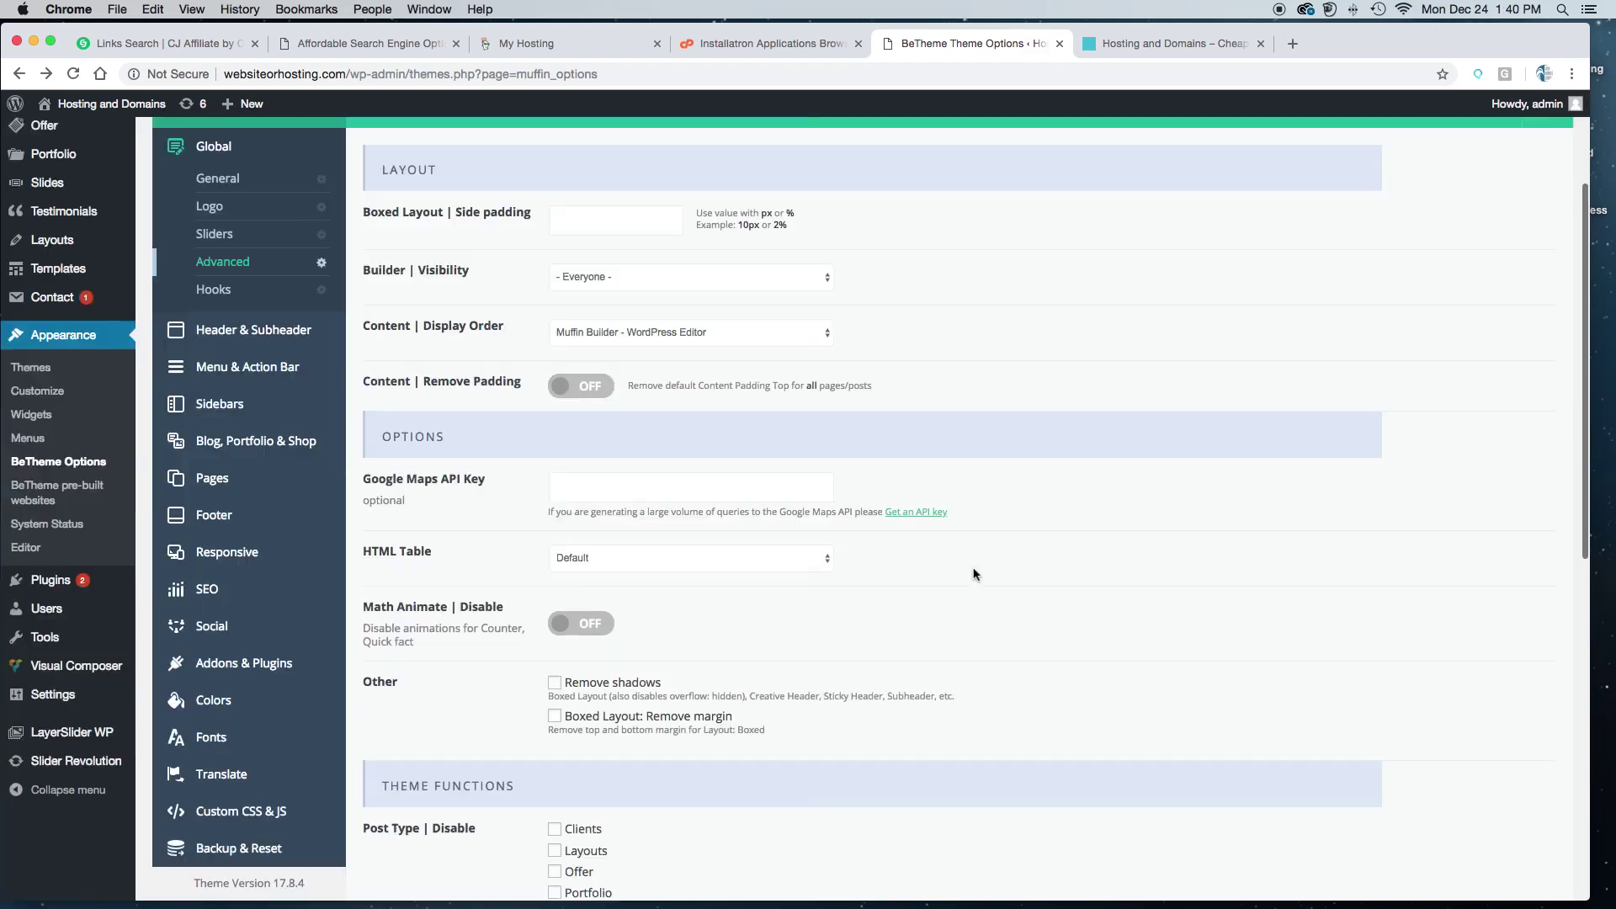
pyautogui.moveTo(488, 465); pyautogui.dragTo(367, 465)
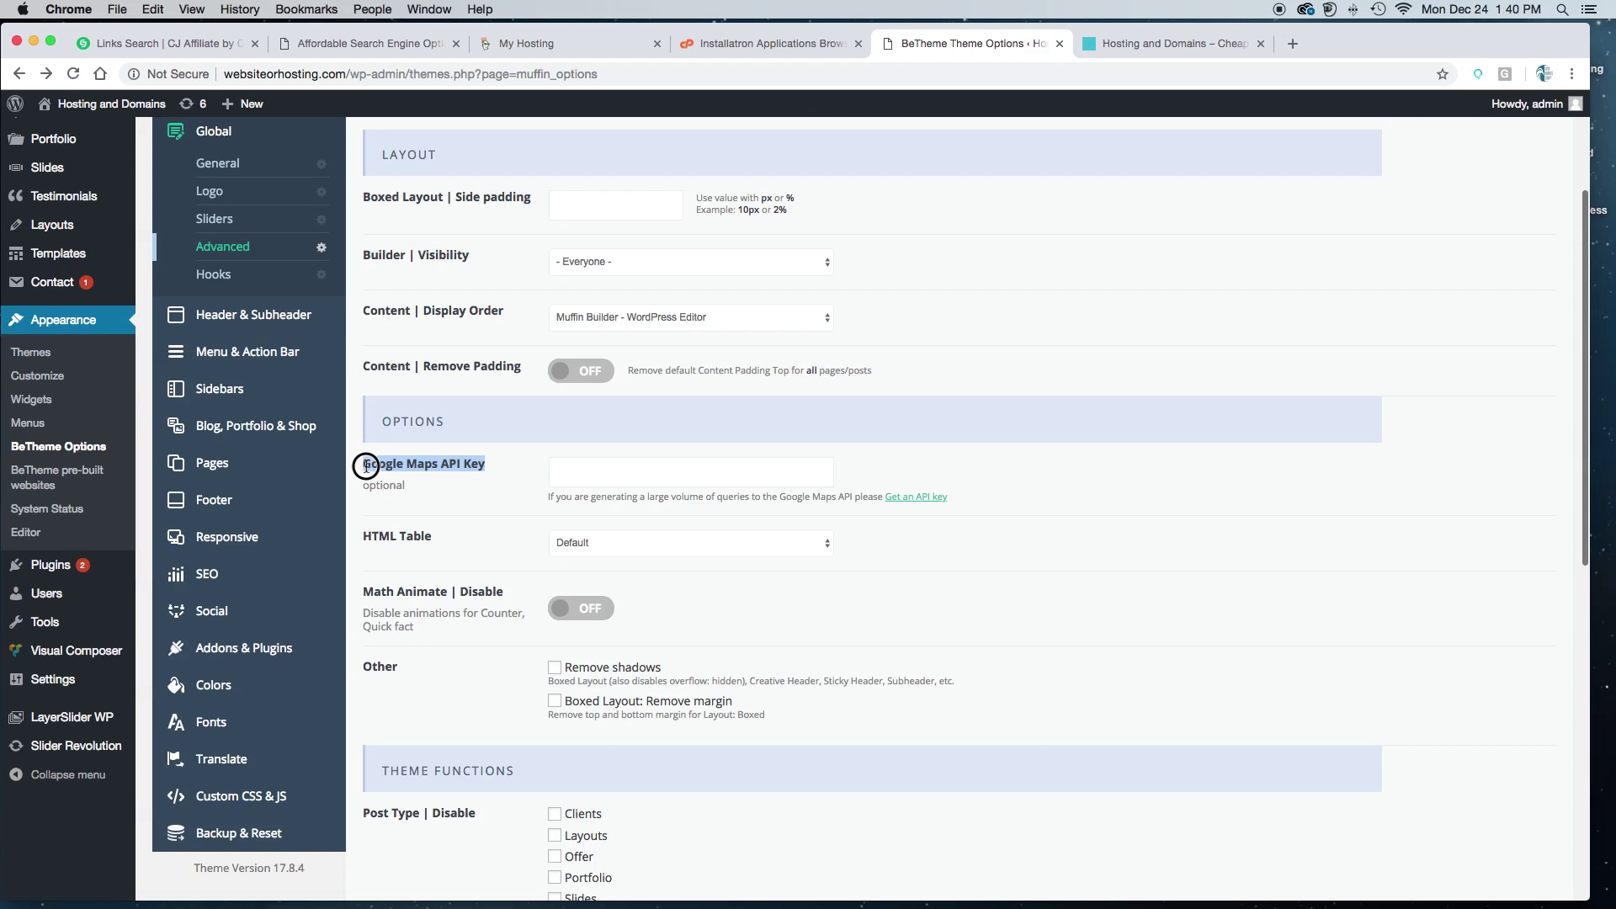
pyautogui.click(579, 475)
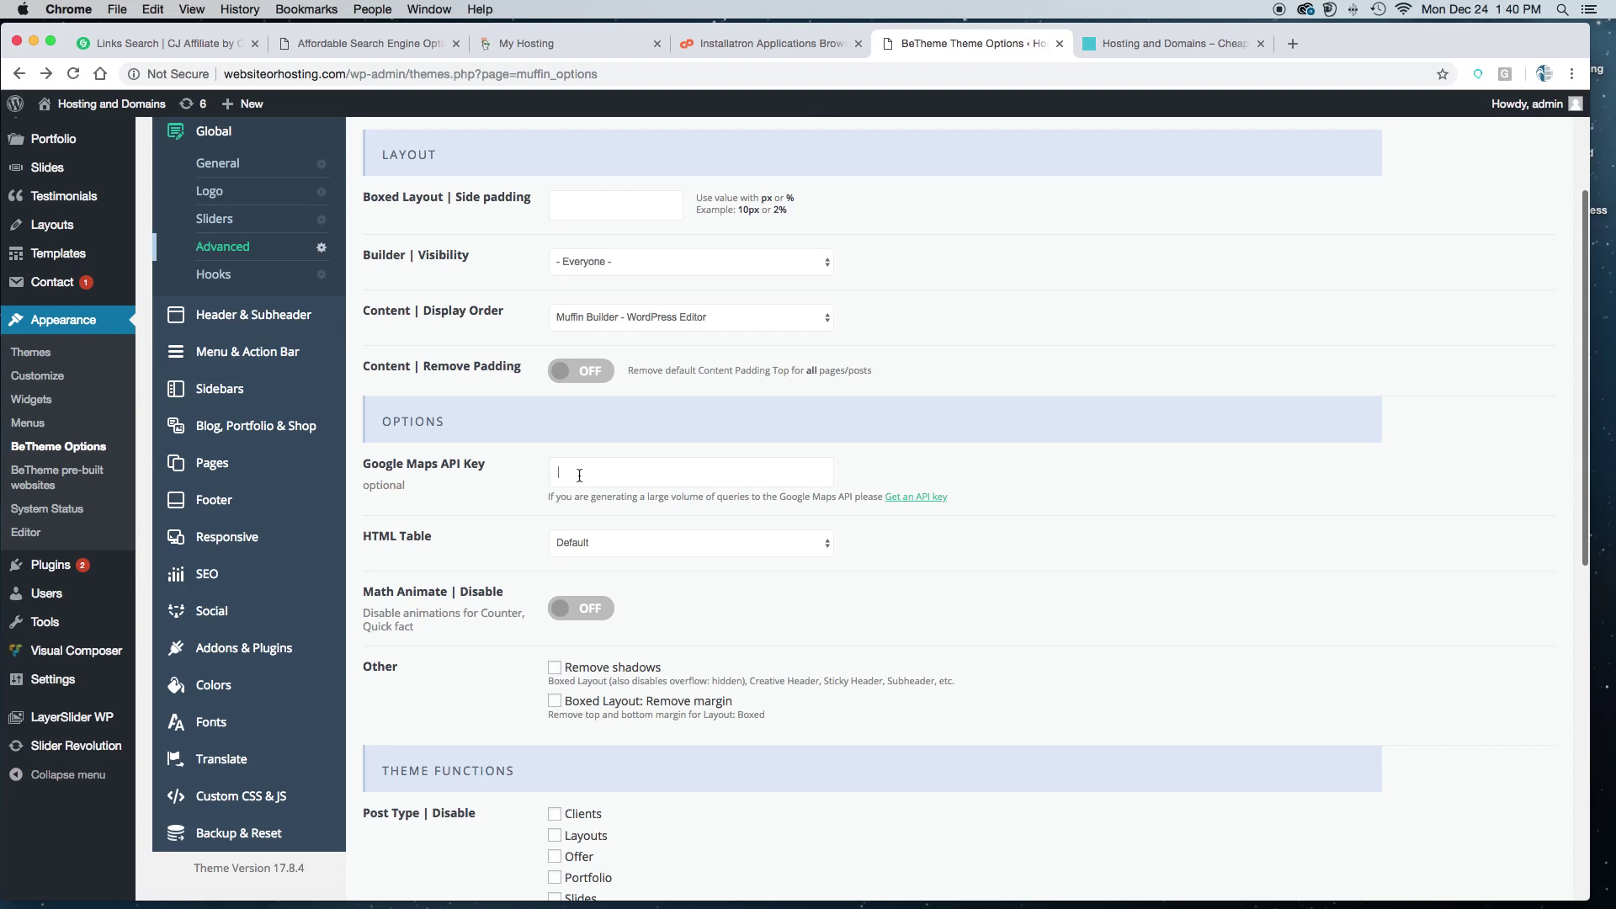
pyautogui.moveTo(523, 471); pyautogui.dragTo(485, 466)
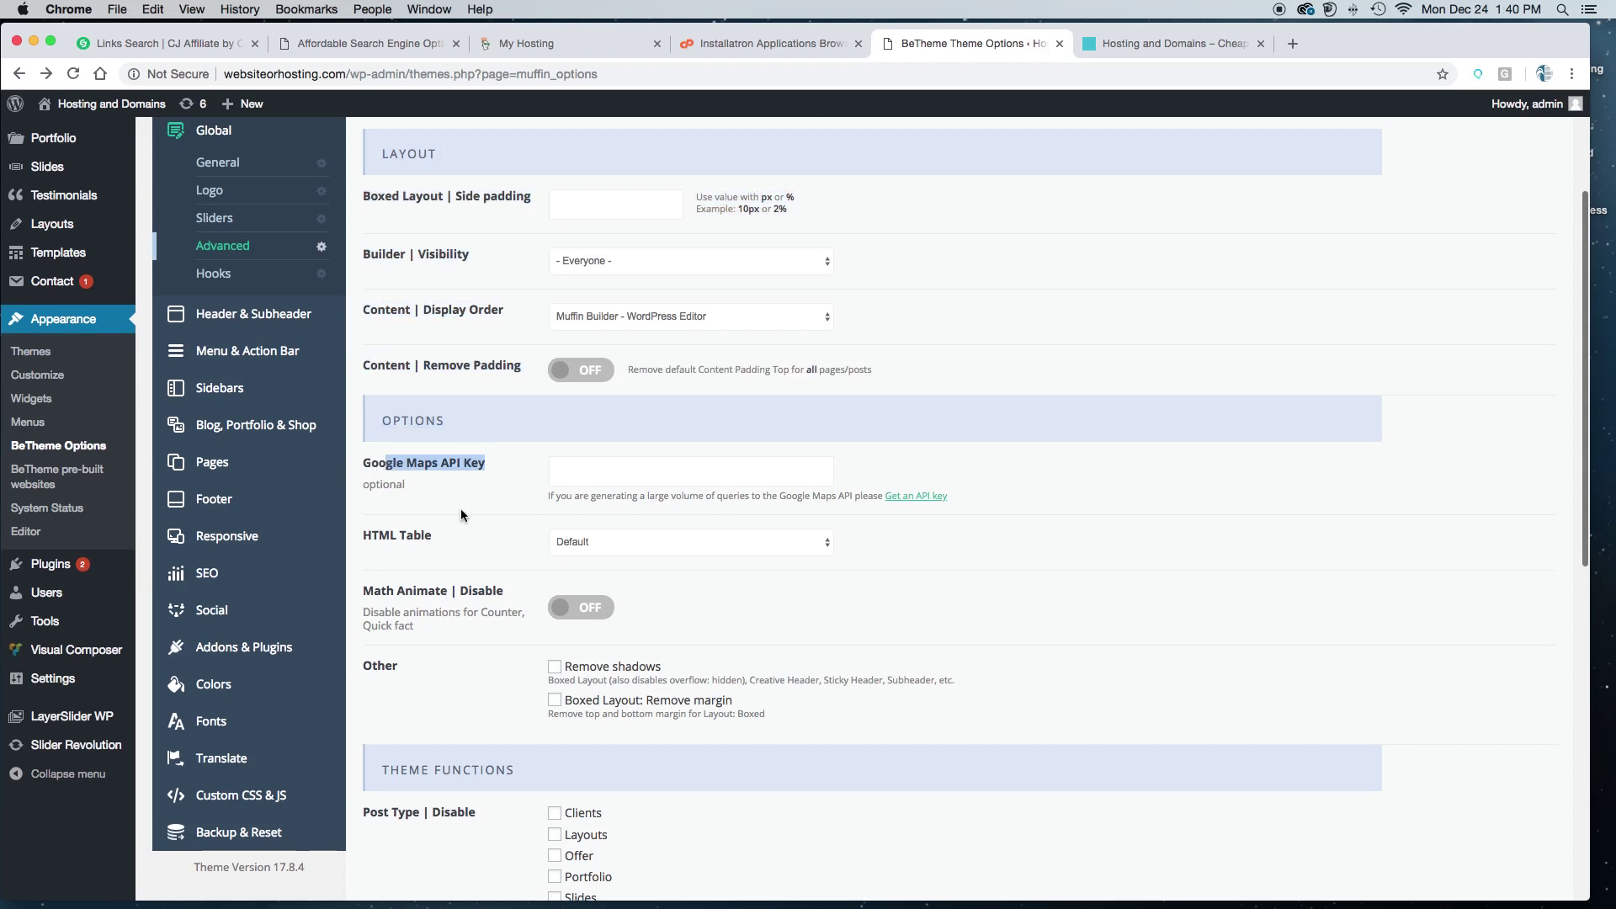
pyautogui.scroll(-7, 462, 509)
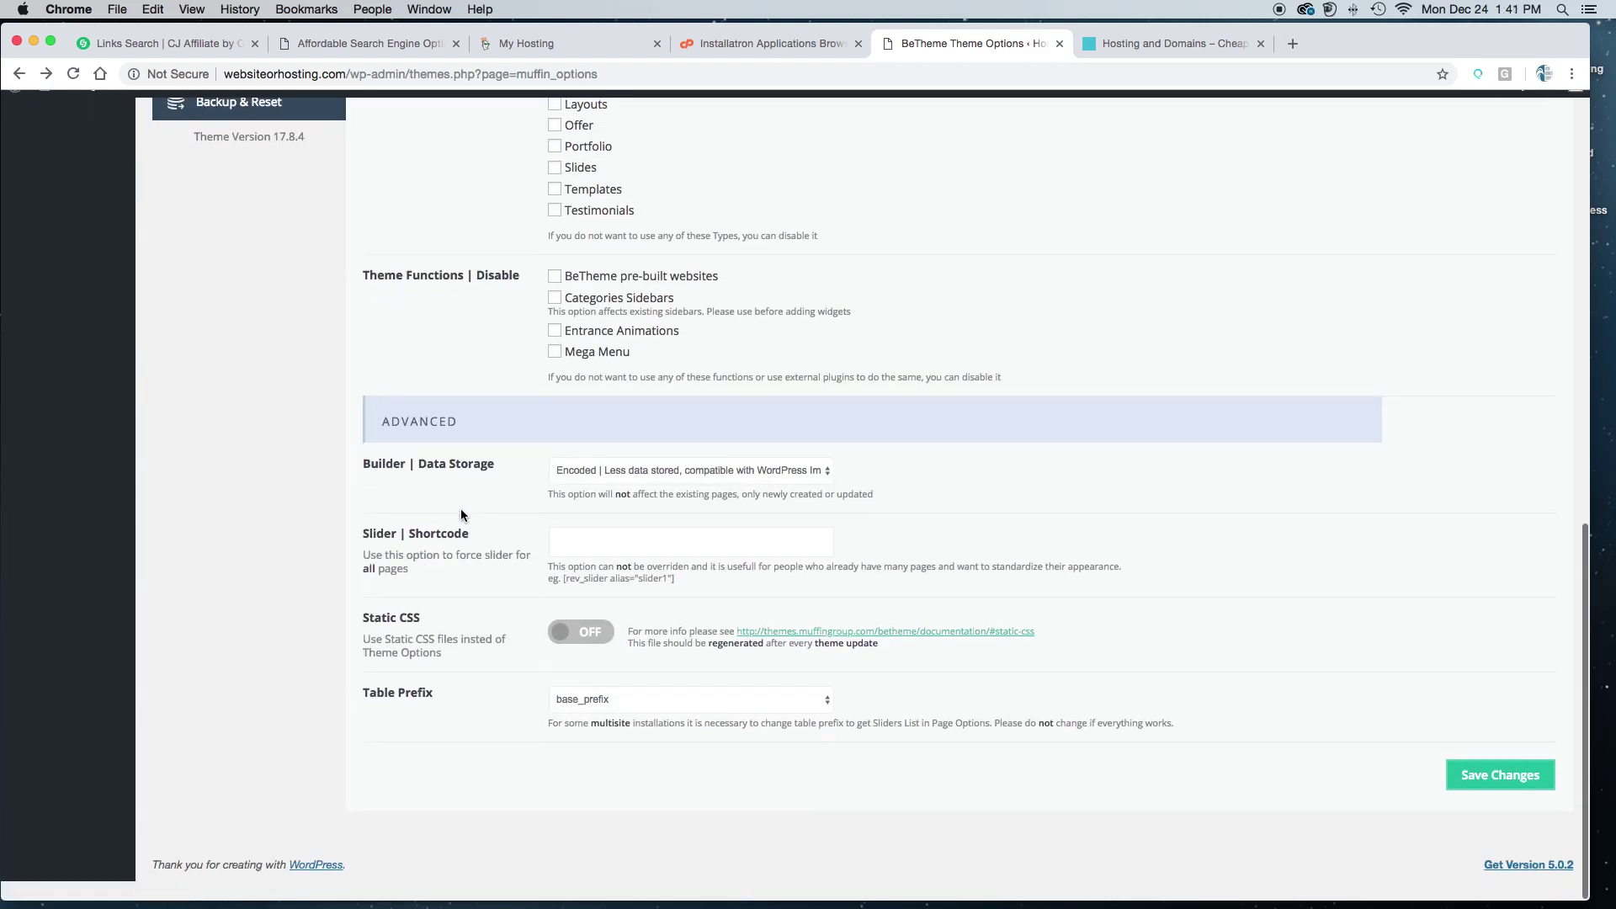
pyautogui.scroll(15, 462, 509)
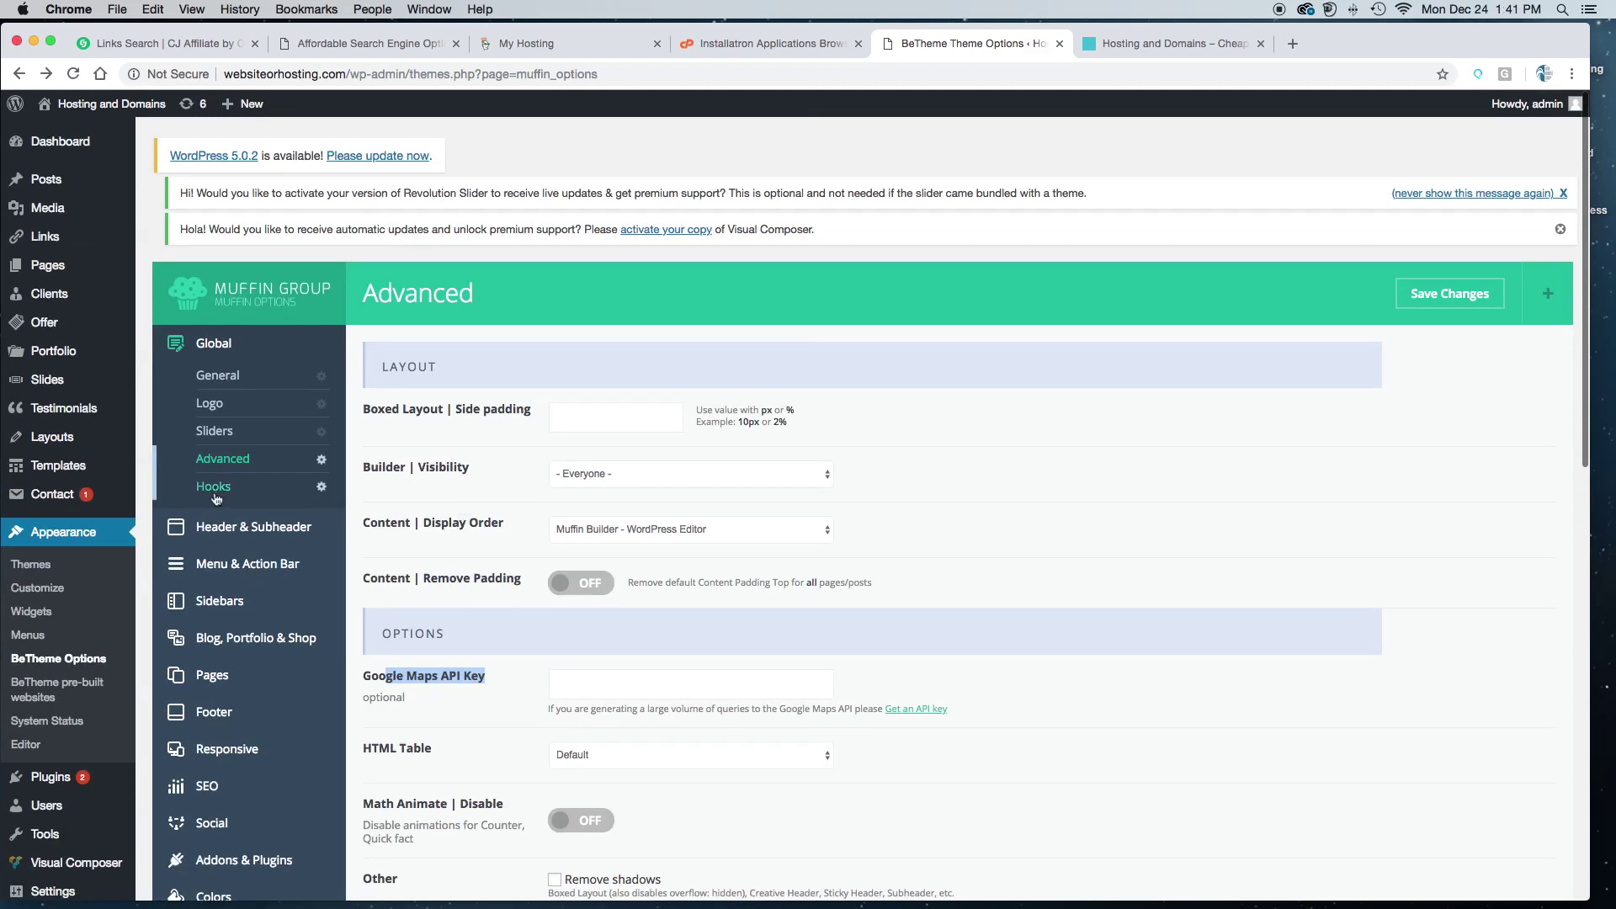
# Step: Browse the Global Hooks page, then bring up the Header & Subheader options
pyautogui.click(215, 488)
pyautogui.scroll(-3, 599, 617)
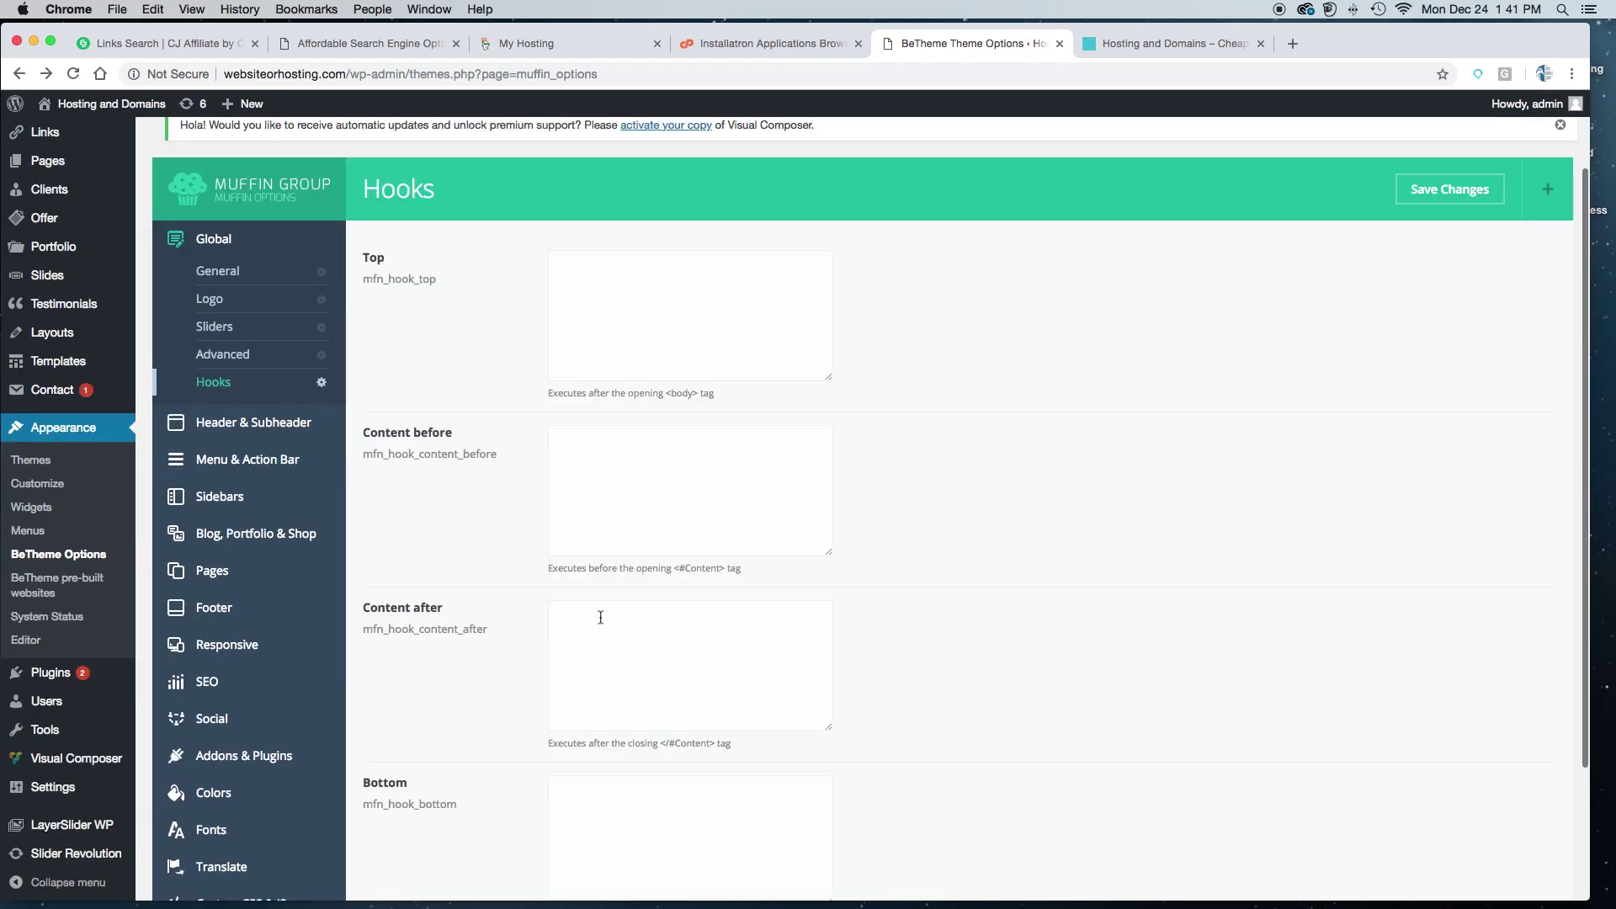
pyautogui.scroll(4, 598, 617)
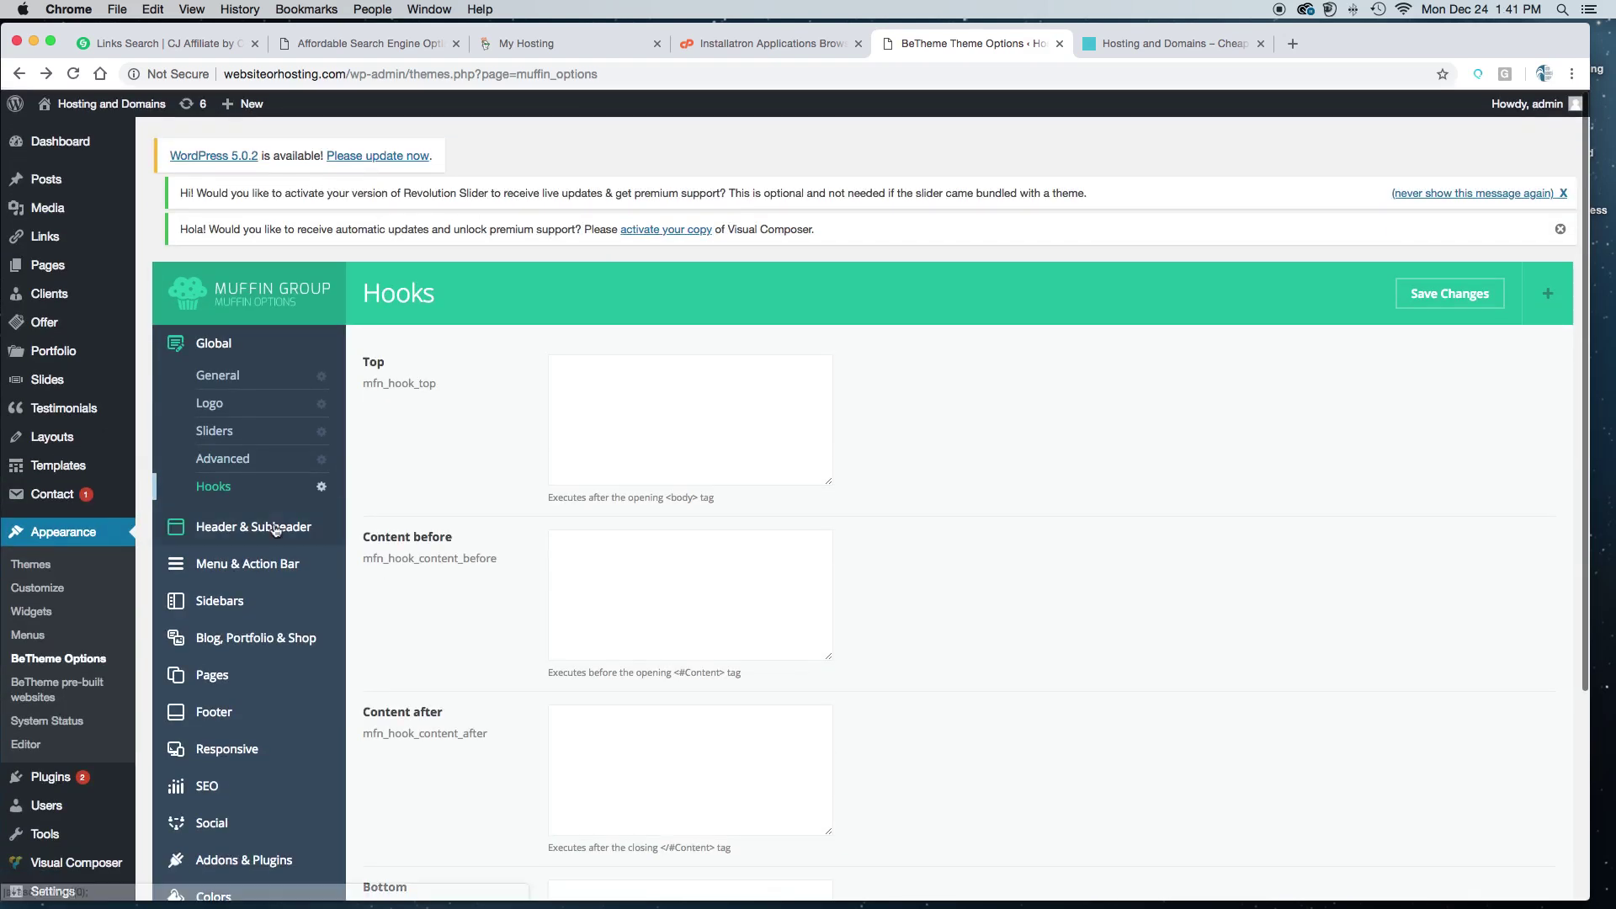
pyautogui.click(275, 527)
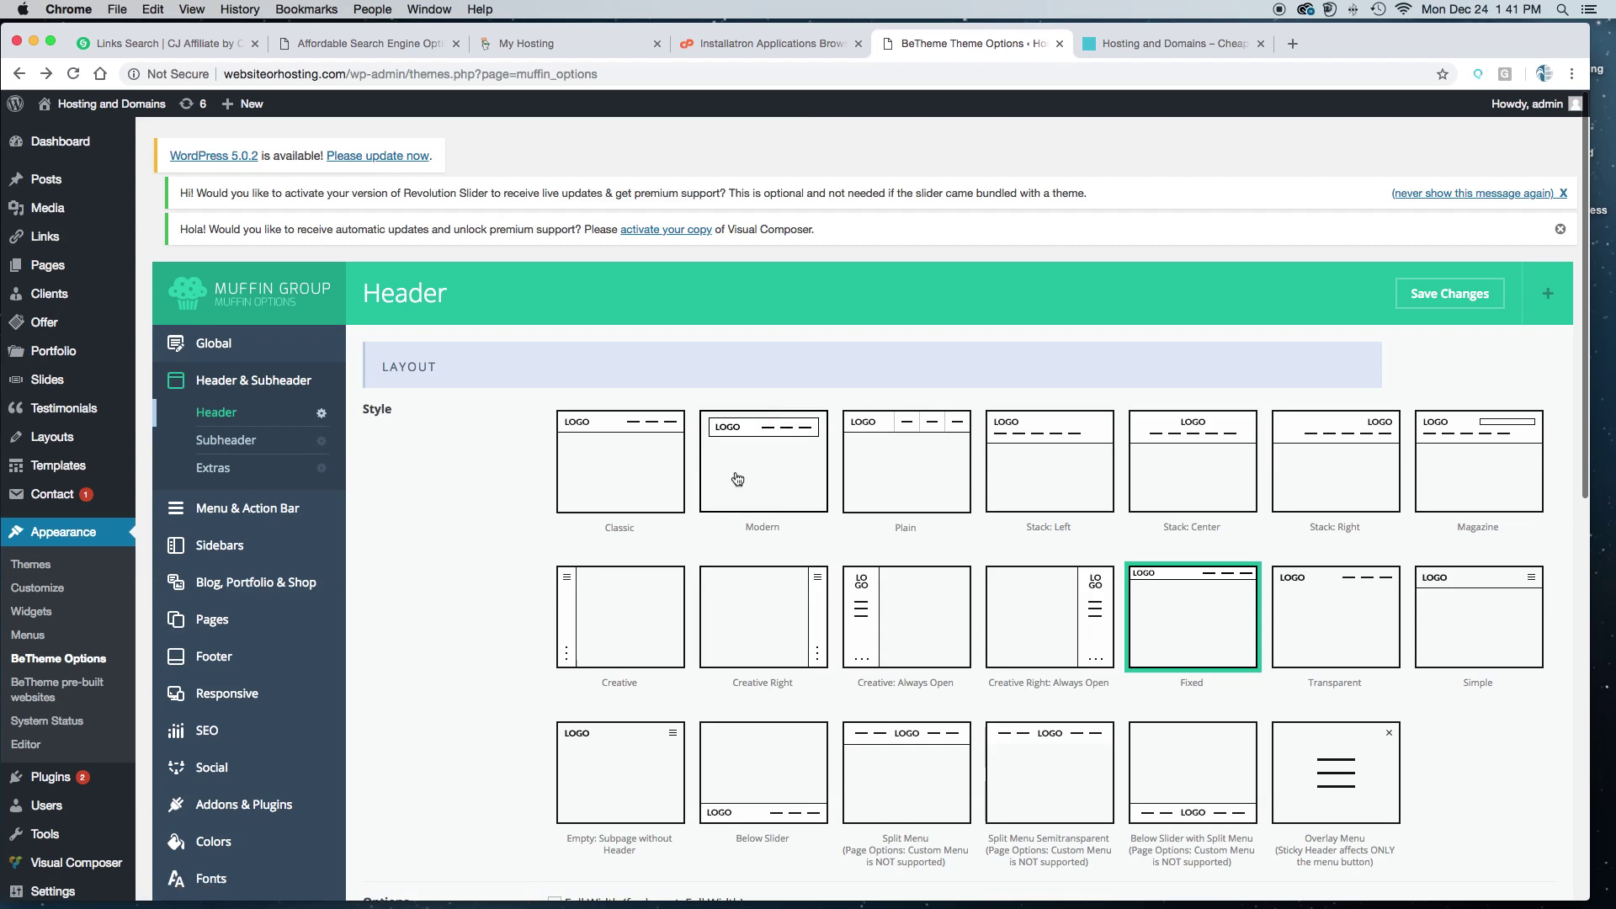
# Step: Scan the header layout styles, then switch to the live homepage tab to compare headers
pyautogui.scroll(-5, 734, 529)
pyautogui.scroll(5, 734, 532)
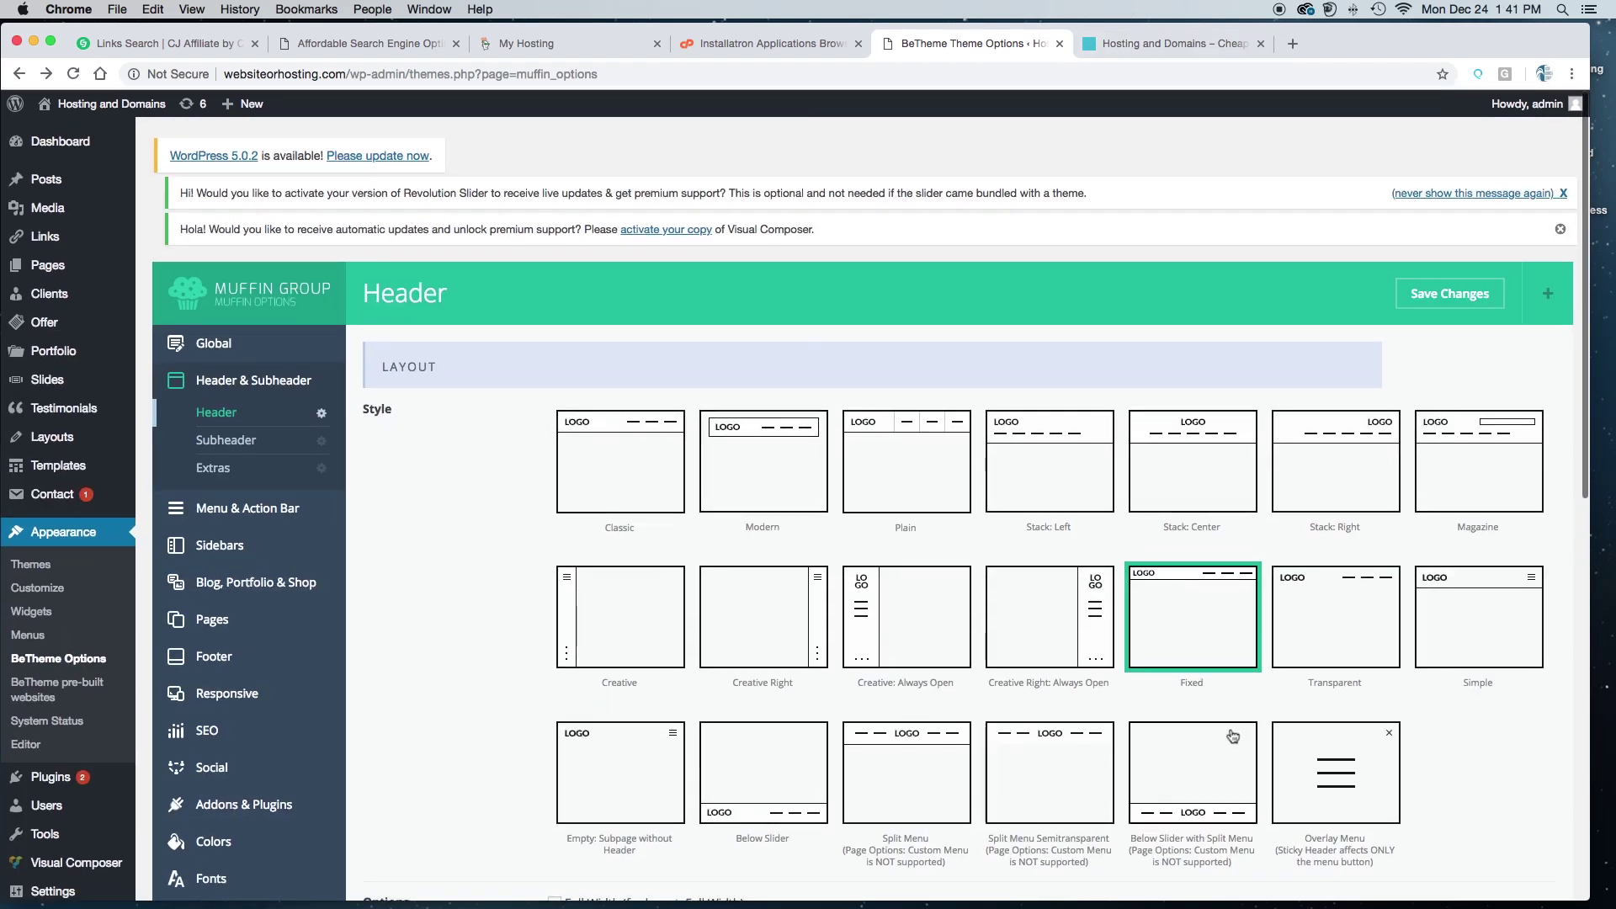
pyautogui.click(1169, 43)
pyautogui.scroll(-1, 1549, 261)
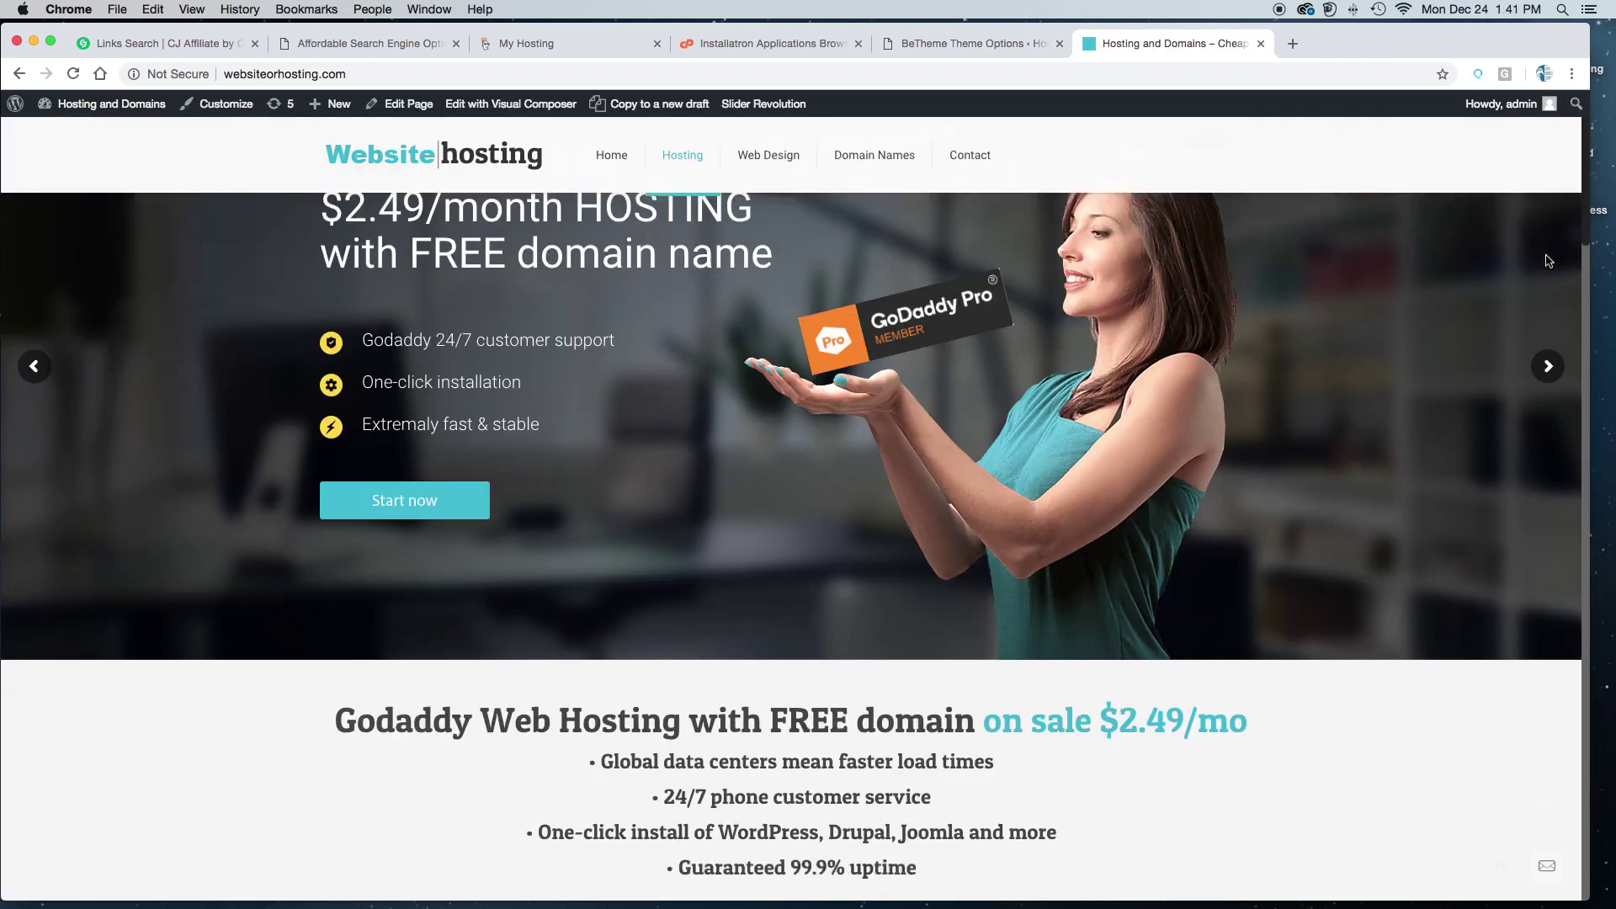
pyautogui.scroll(-10, 1545, 254)
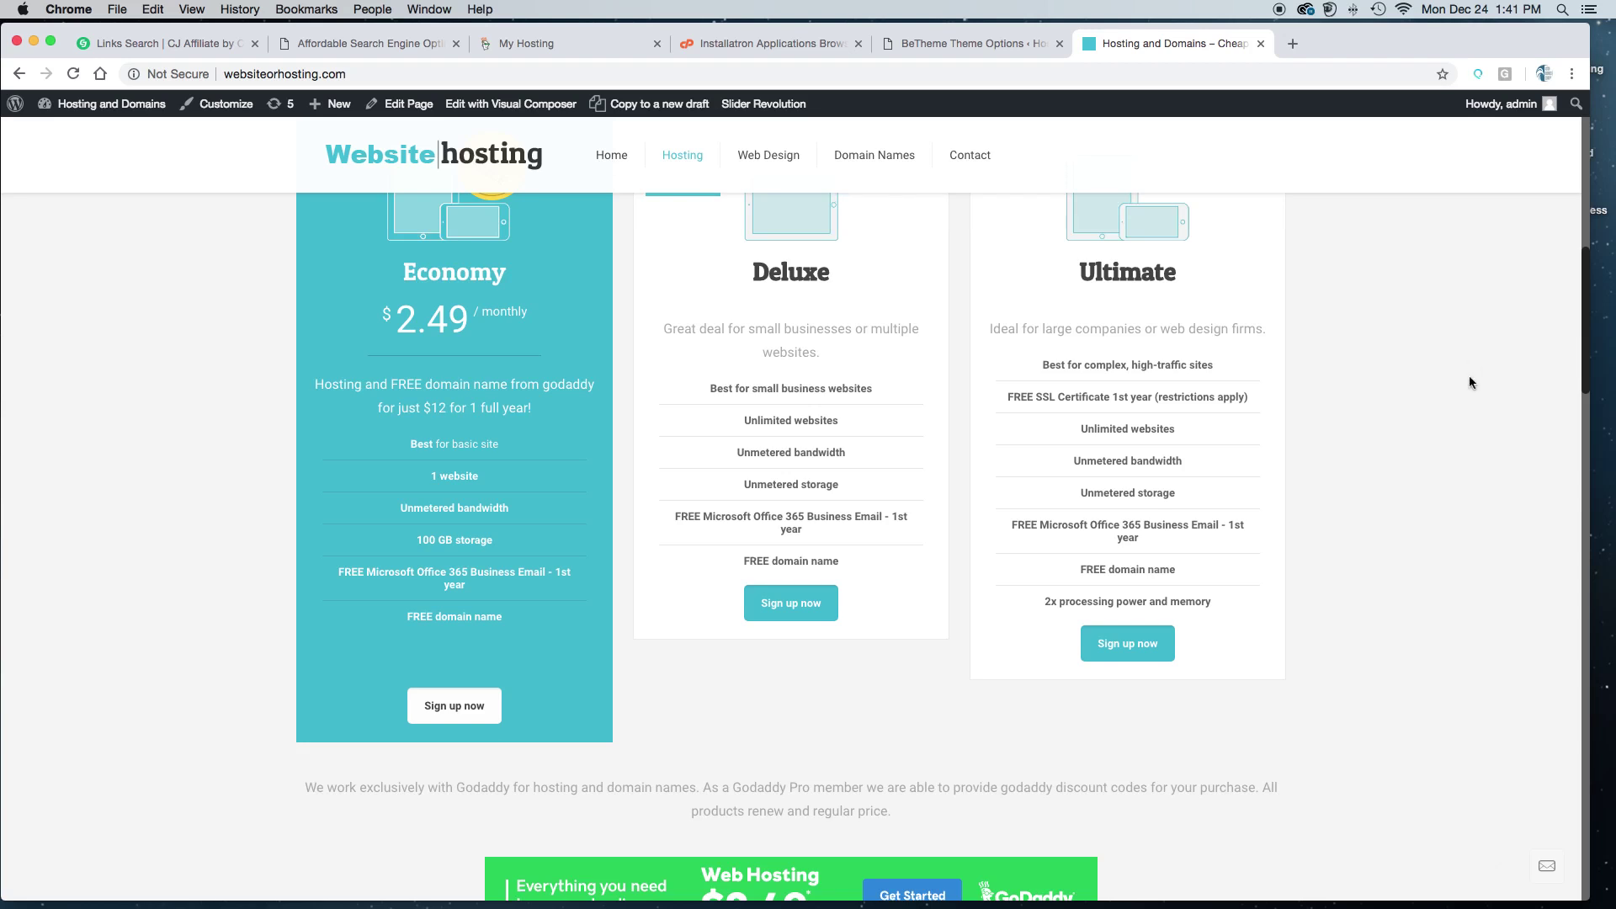
pyautogui.scroll(-4, 1470, 371)
pyautogui.scroll(12, 1470, 376)
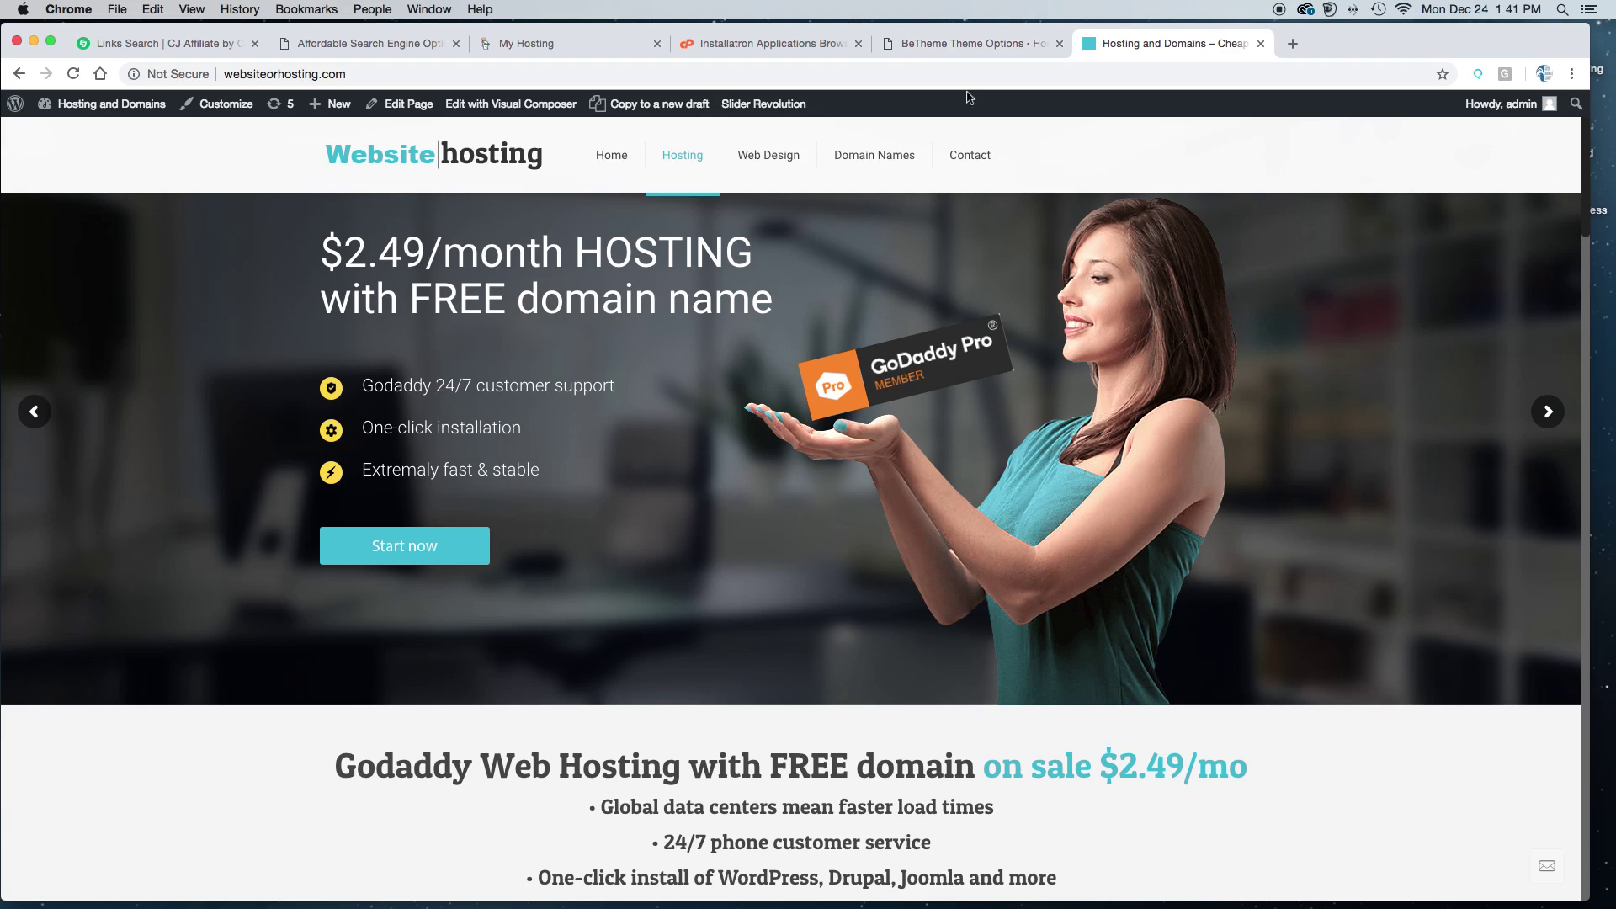
pyautogui.scroll(-2, 1083, 318)
pyautogui.scroll(-1, 1083, 318)
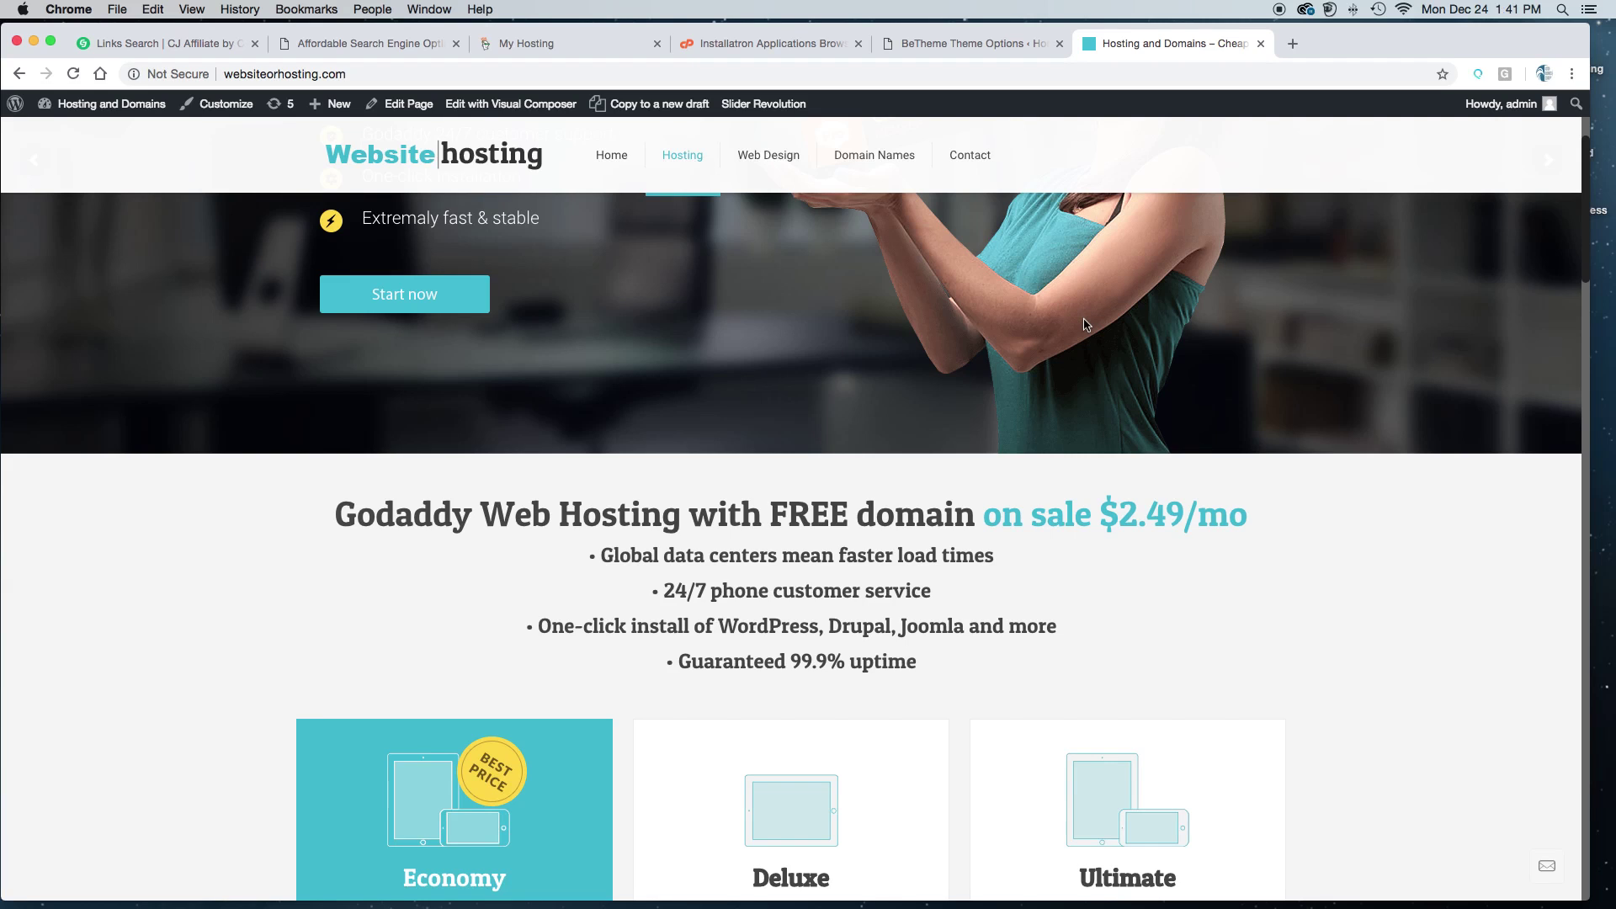
pyautogui.scroll(-3, 981, 278)
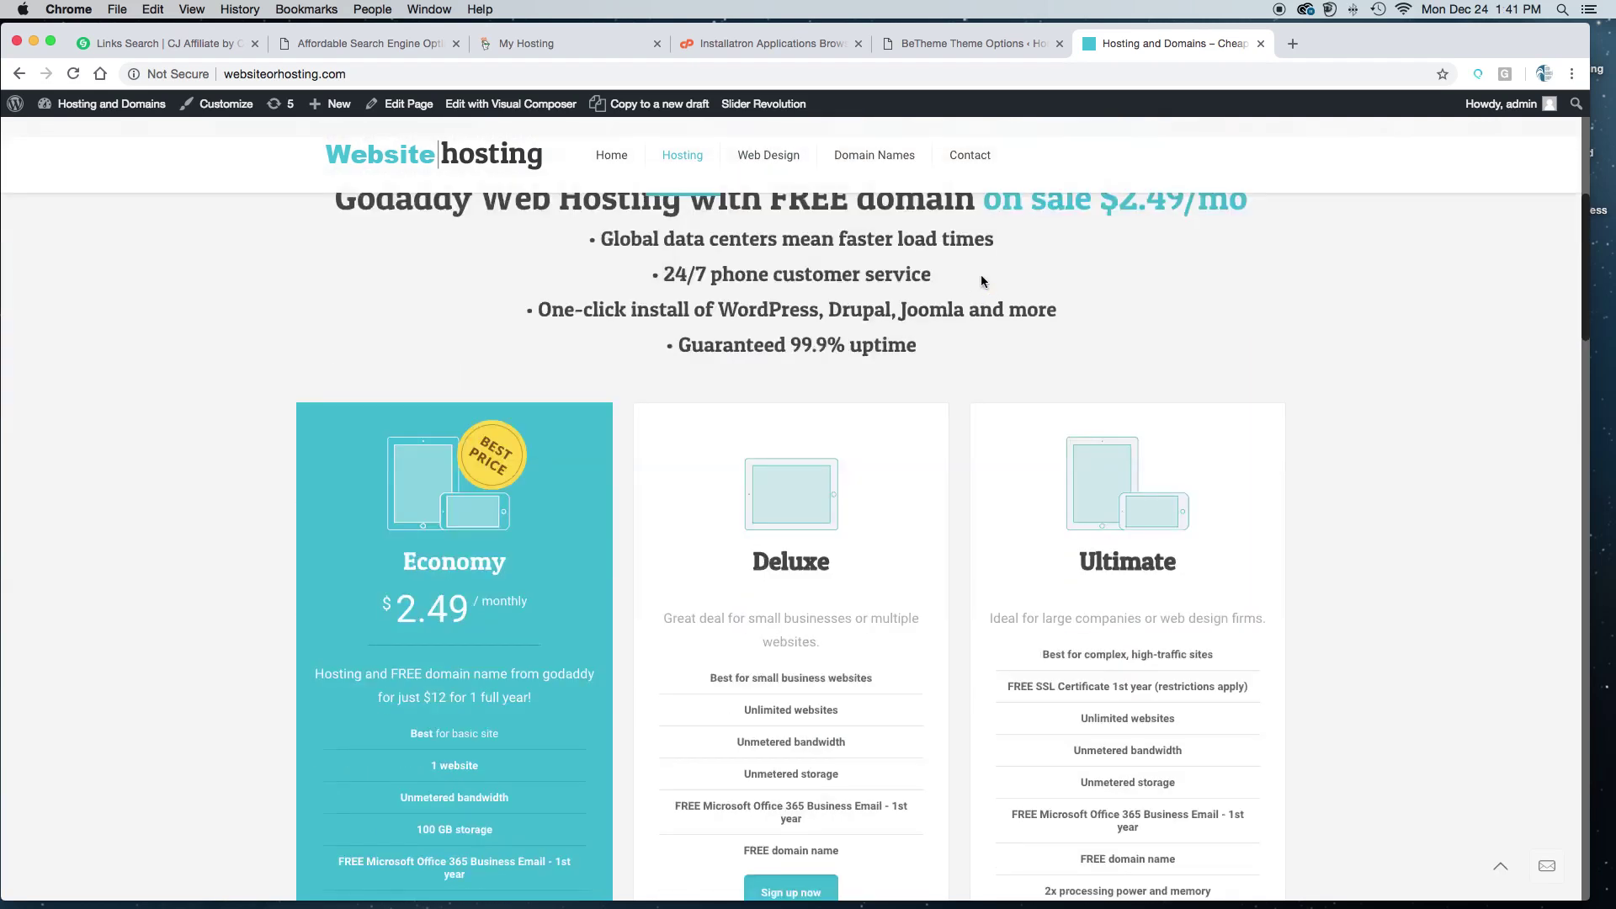
pyautogui.scroll(7, 982, 275)
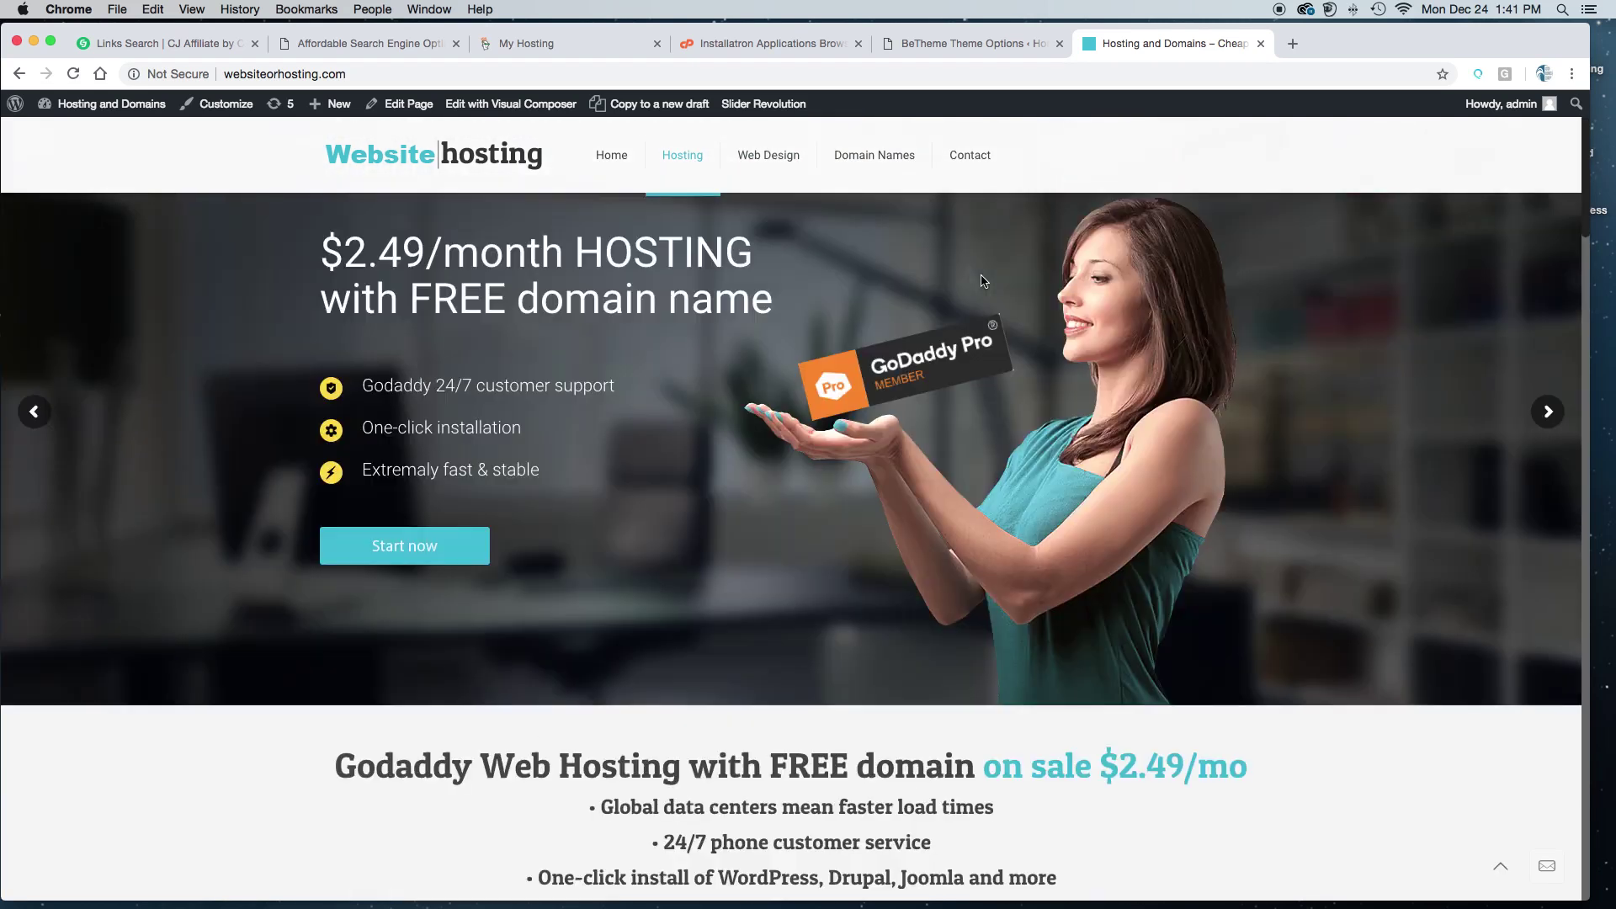
pyautogui.click(983, 43)
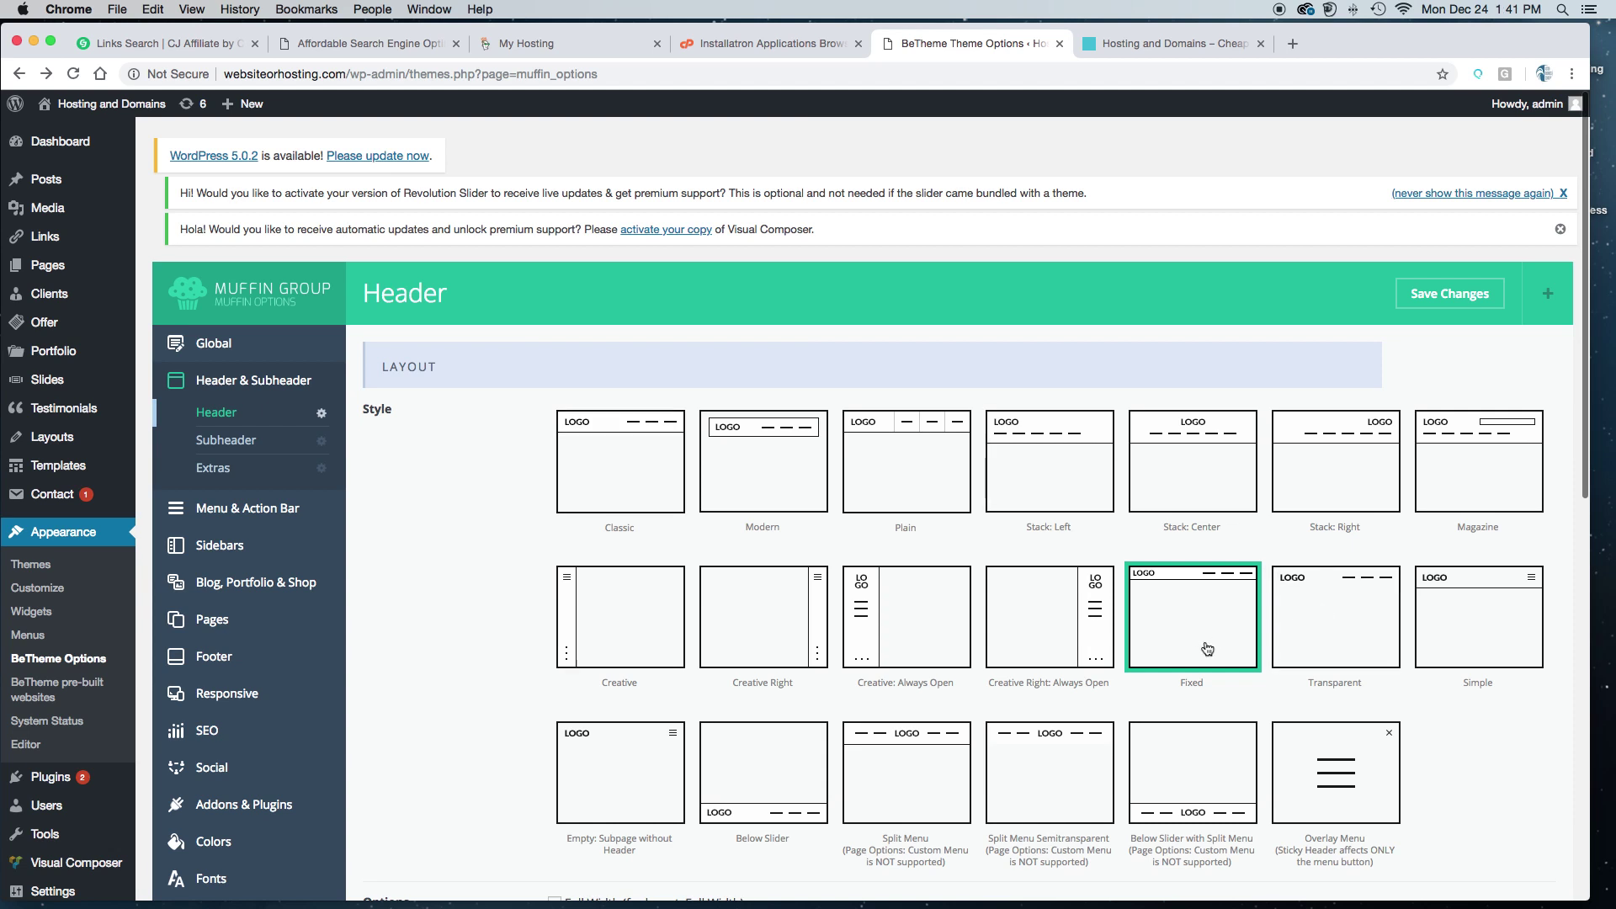
# Step: Scroll the Header options through the Parallax background image and White sticky header settings
pyautogui.scroll(-3, 1204, 630)
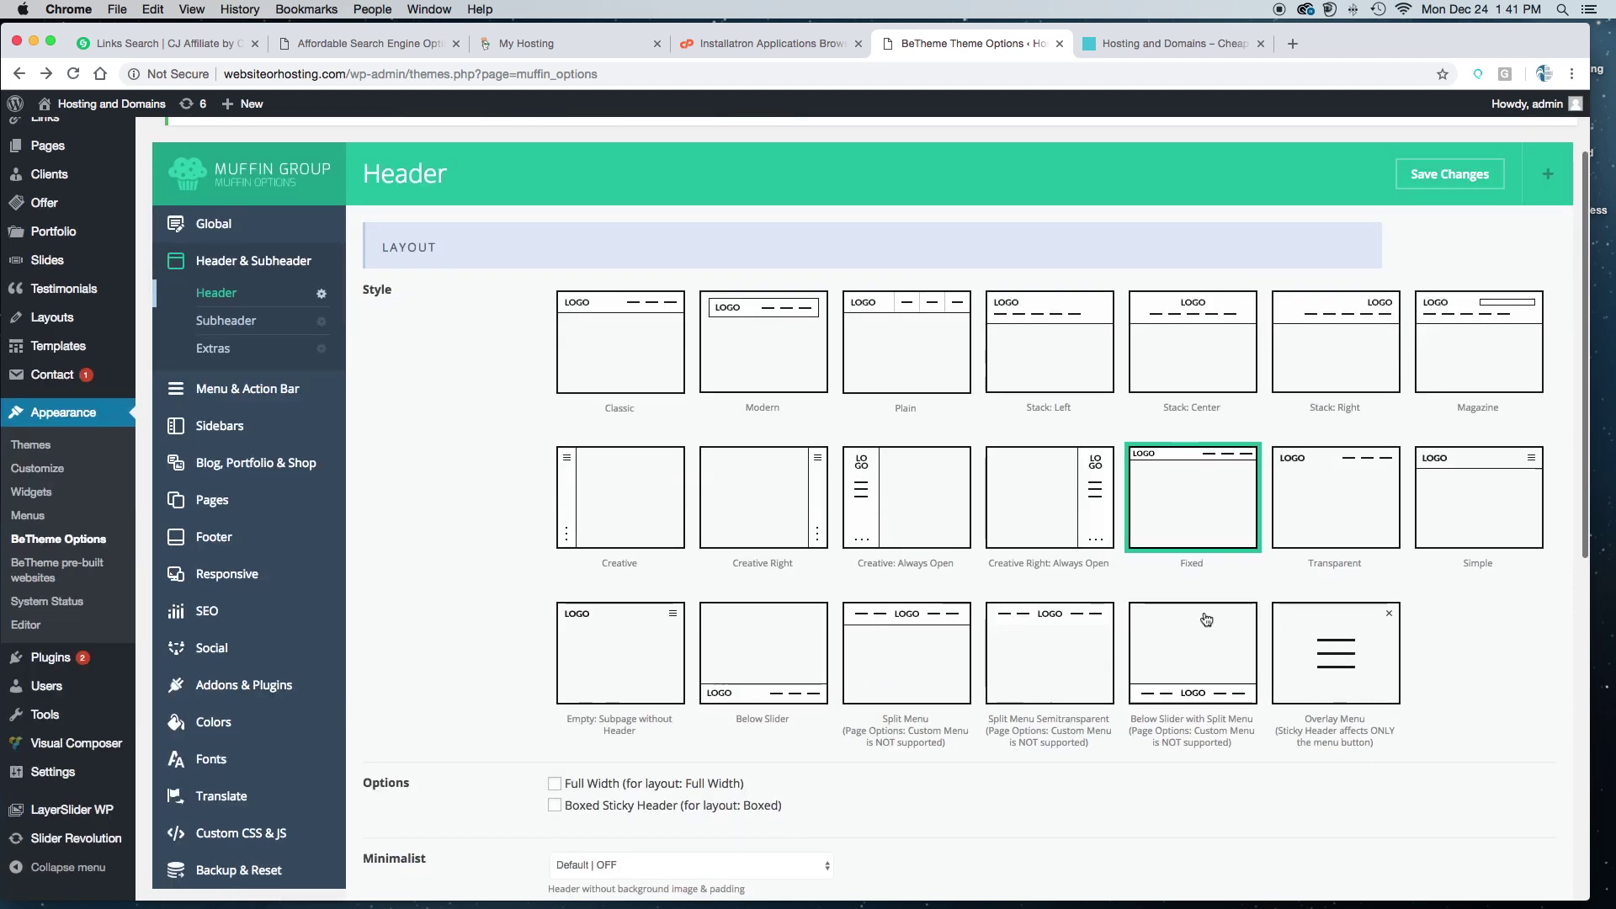
pyautogui.scroll(-3, 1207, 619)
pyautogui.scroll(3, 1206, 620)
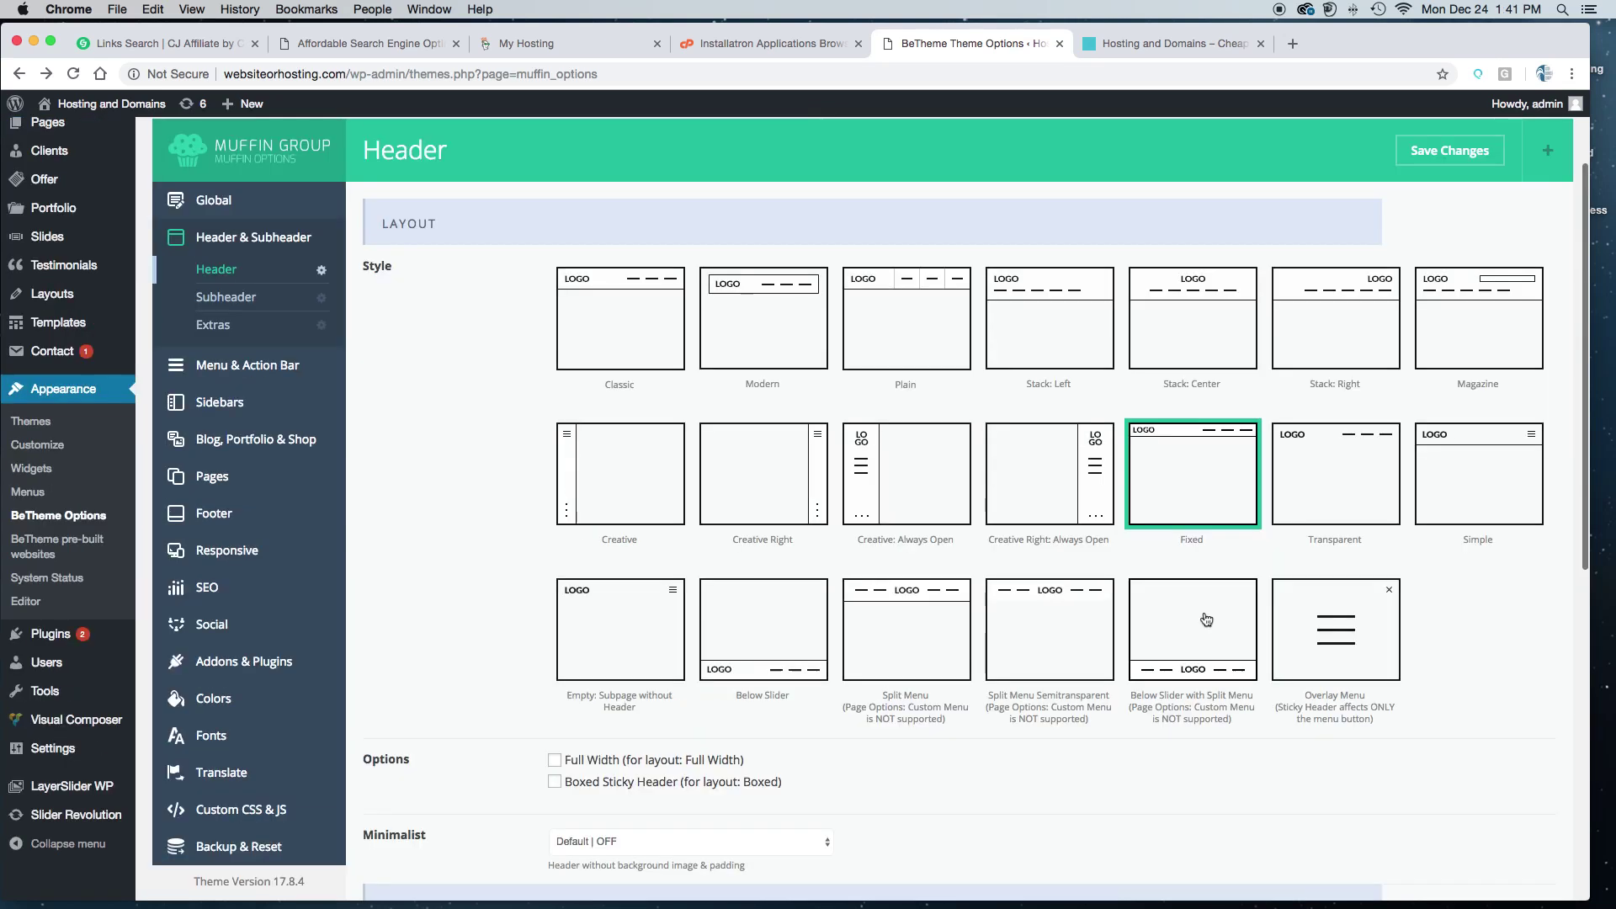
pyautogui.scroll(-6, 1199, 581)
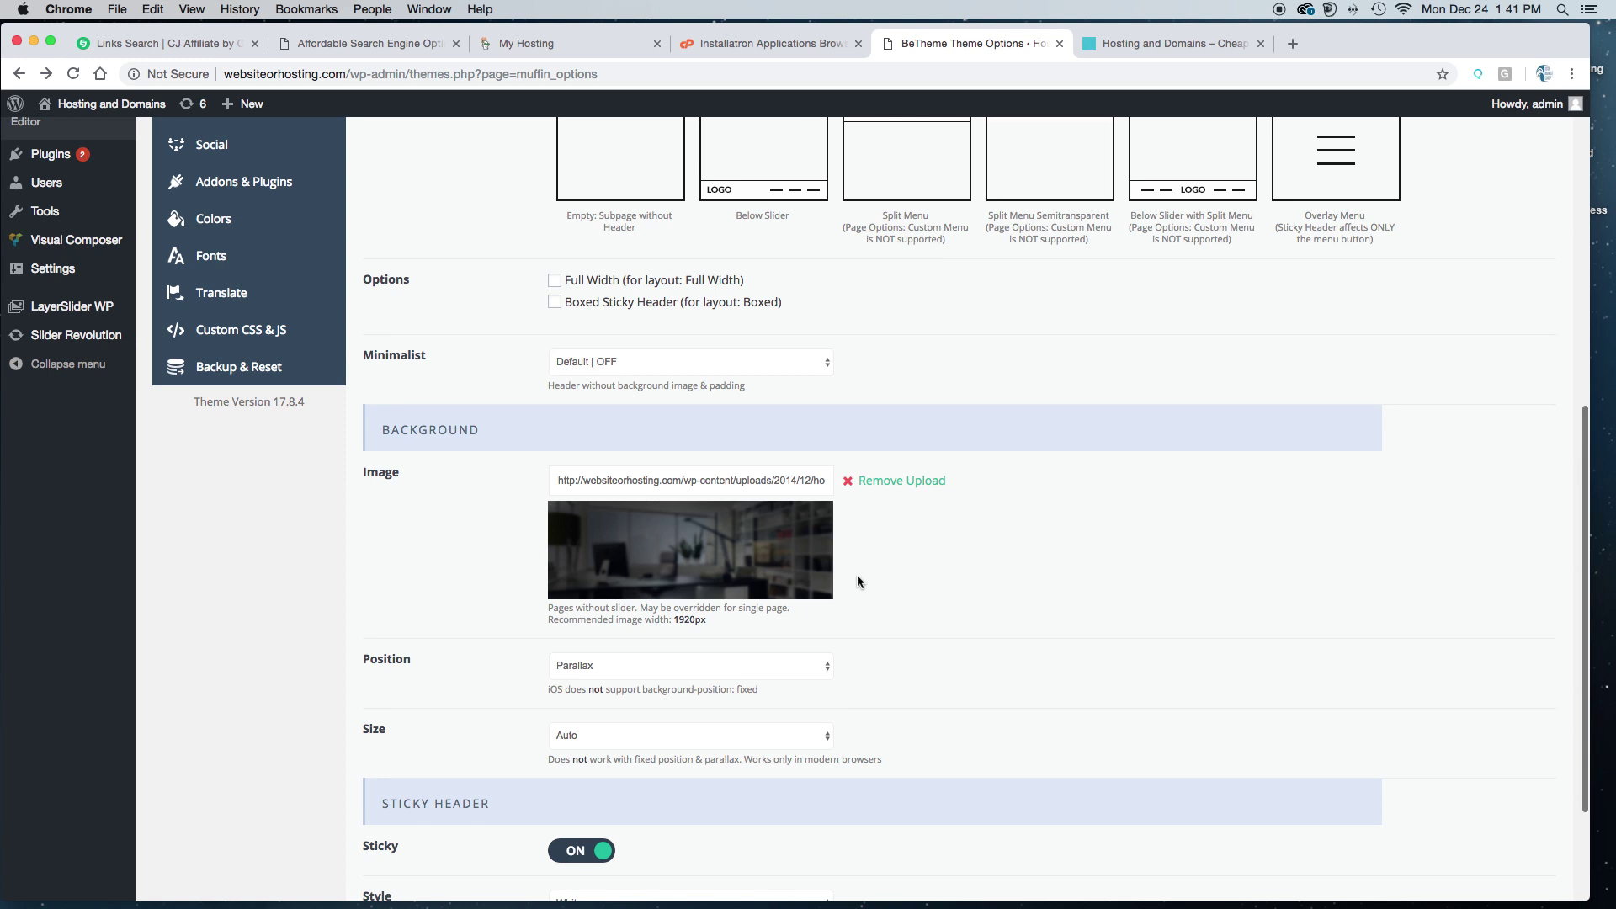
pyautogui.scroll(-3, 884, 577)
pyautogui.scroll(15, 918, 580)
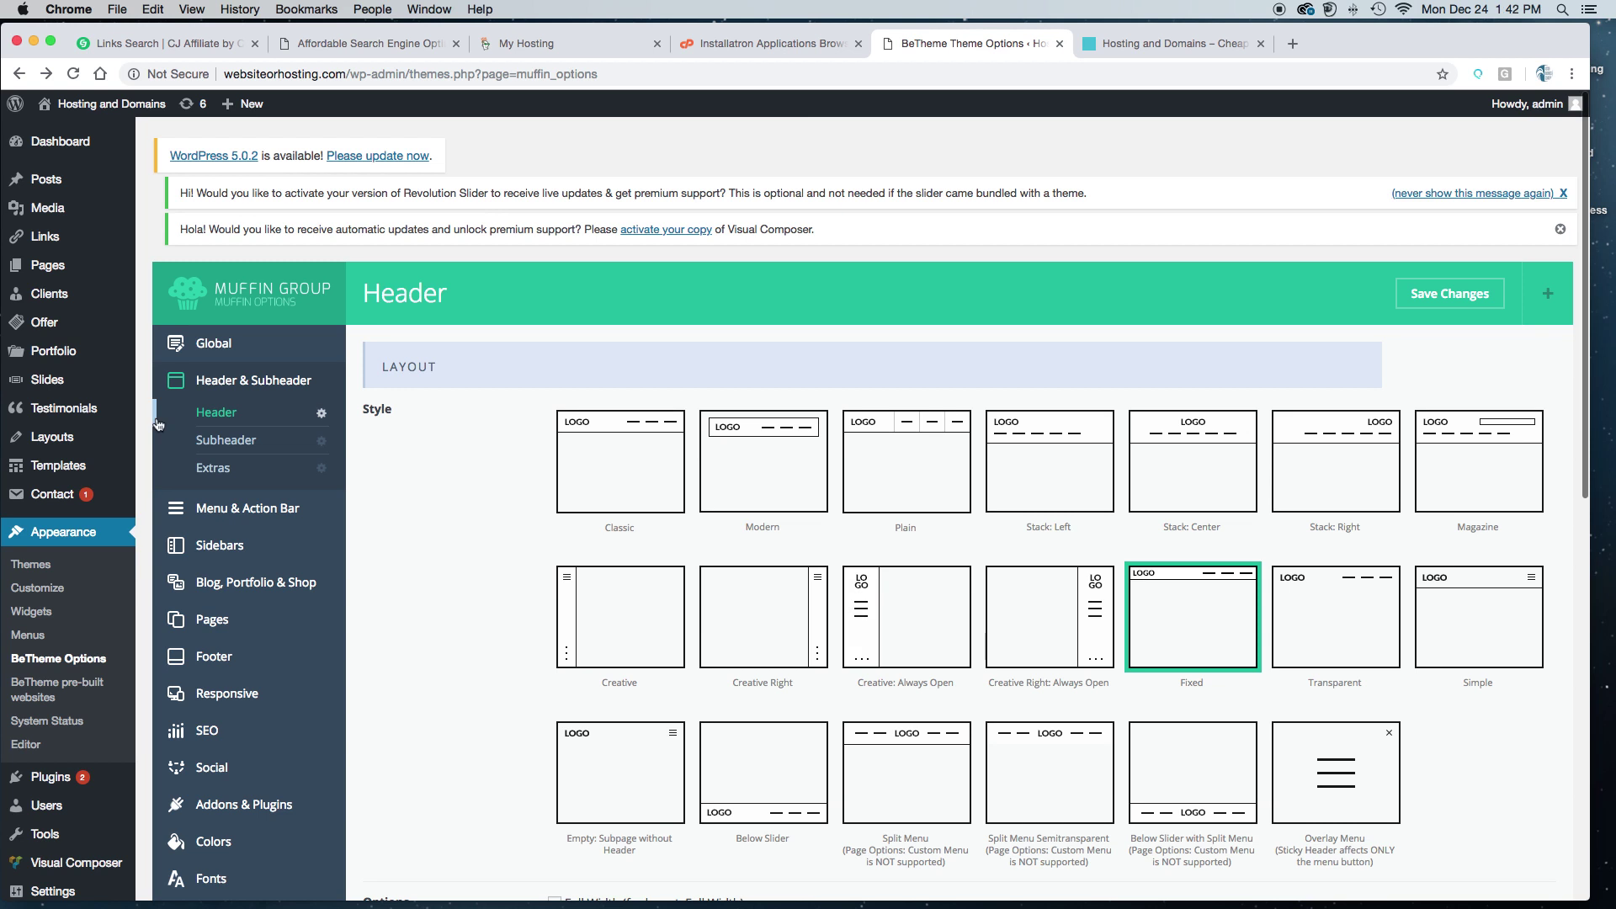
# Step: Review the Header & Subheader > Subheader options
pyautogui.click(212, 442)
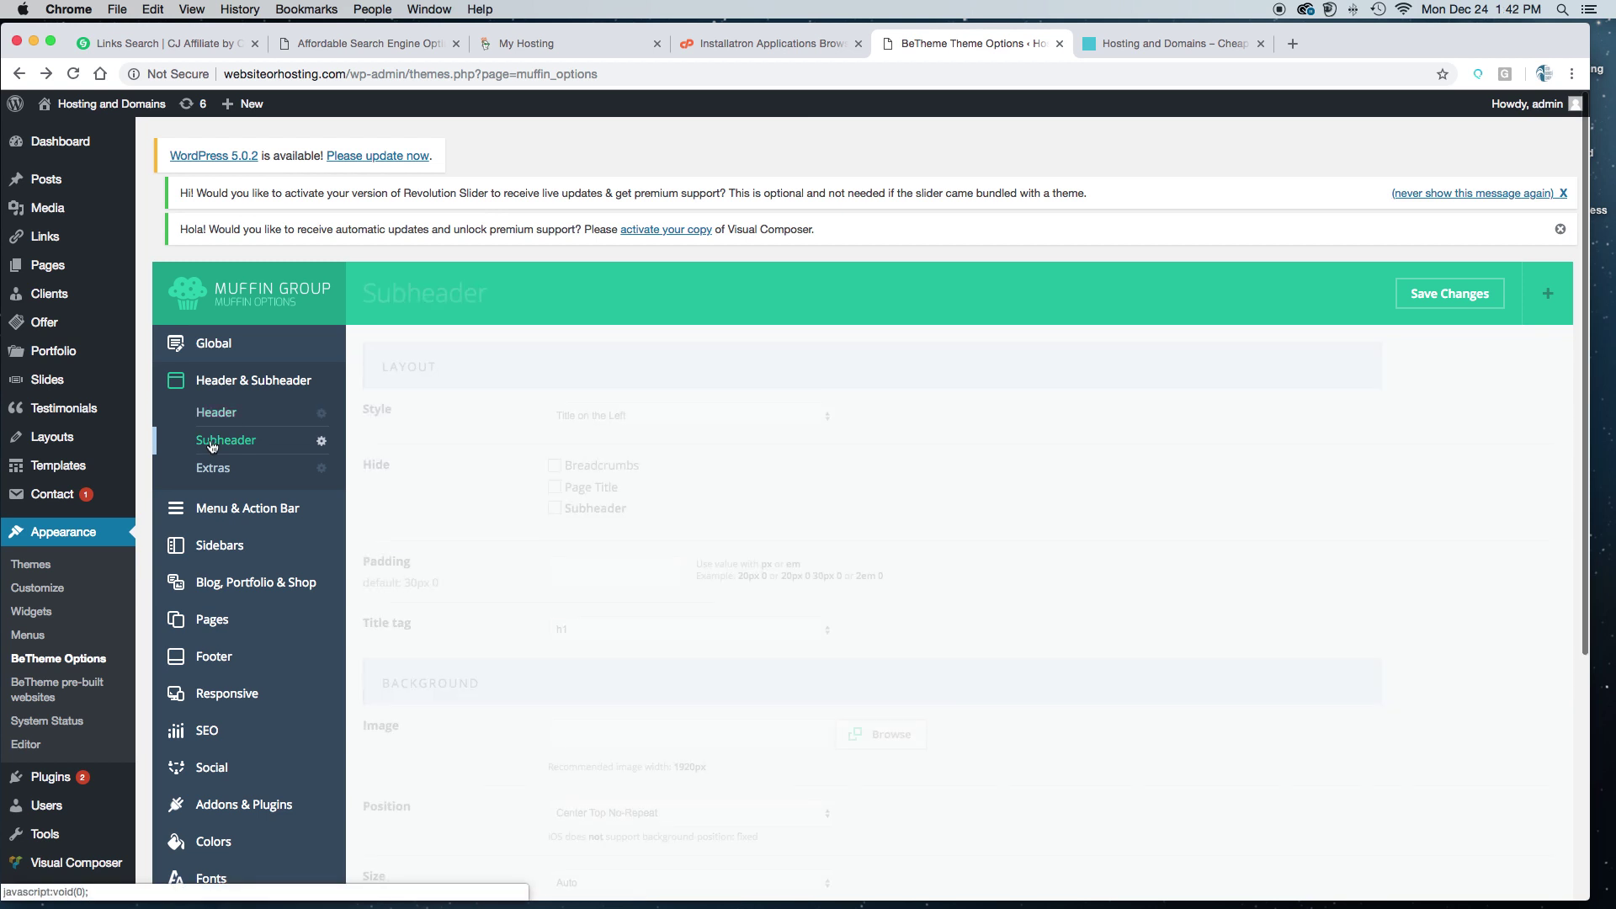
pyautogui.scroll(-1, 608, 435)
pyautogui.scroll(-5, 608, 434)
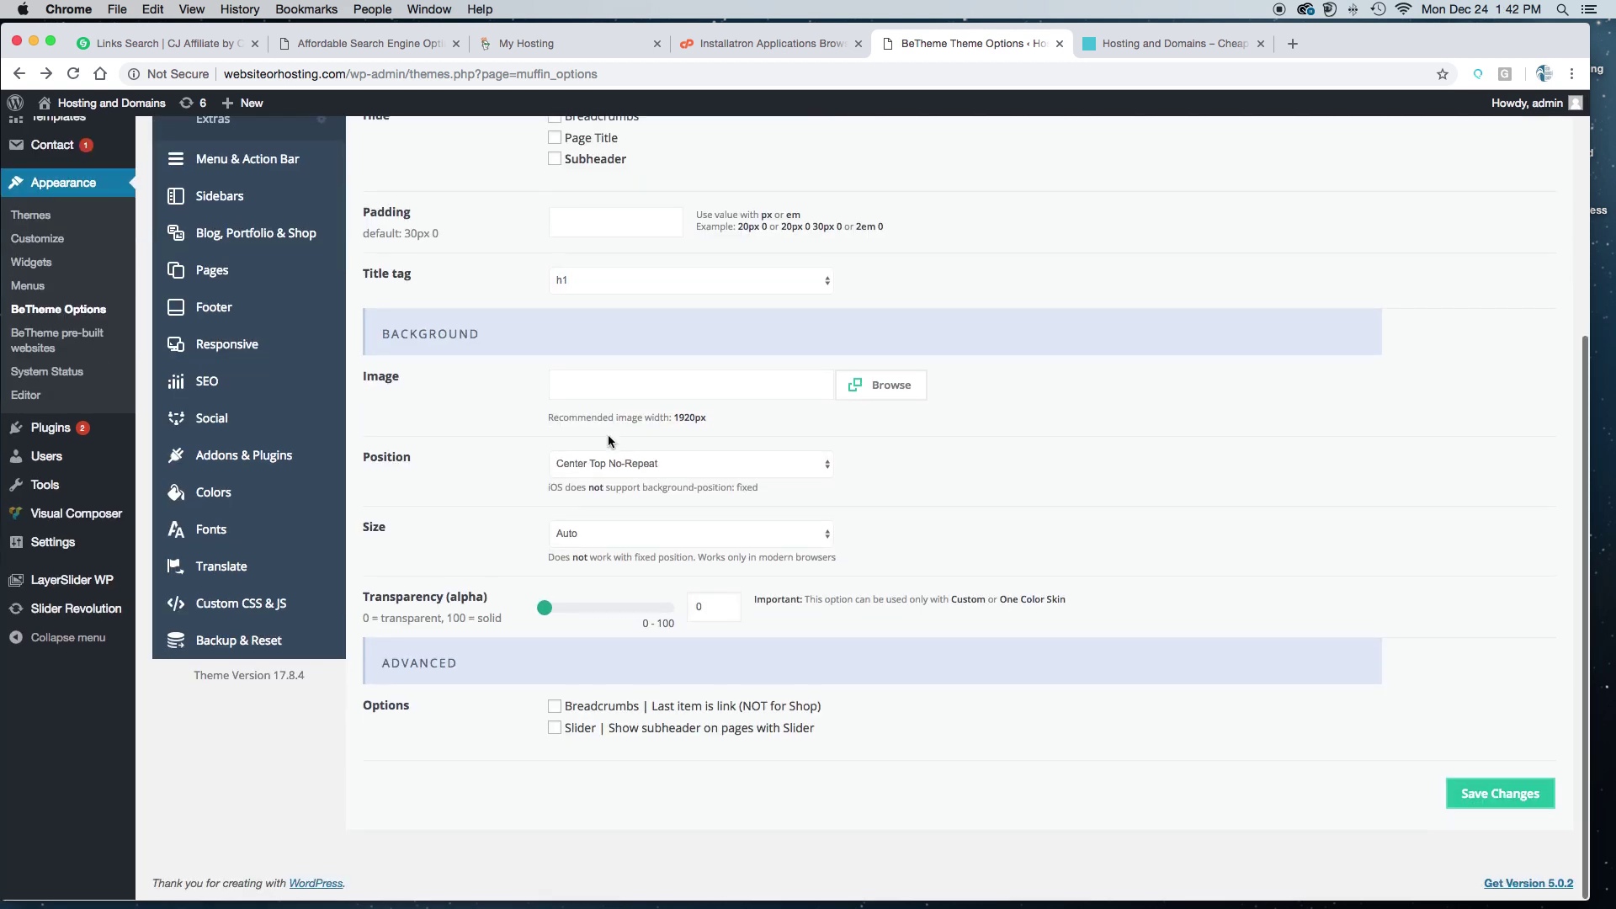
pyautogui.scroll(5, 628, 401)
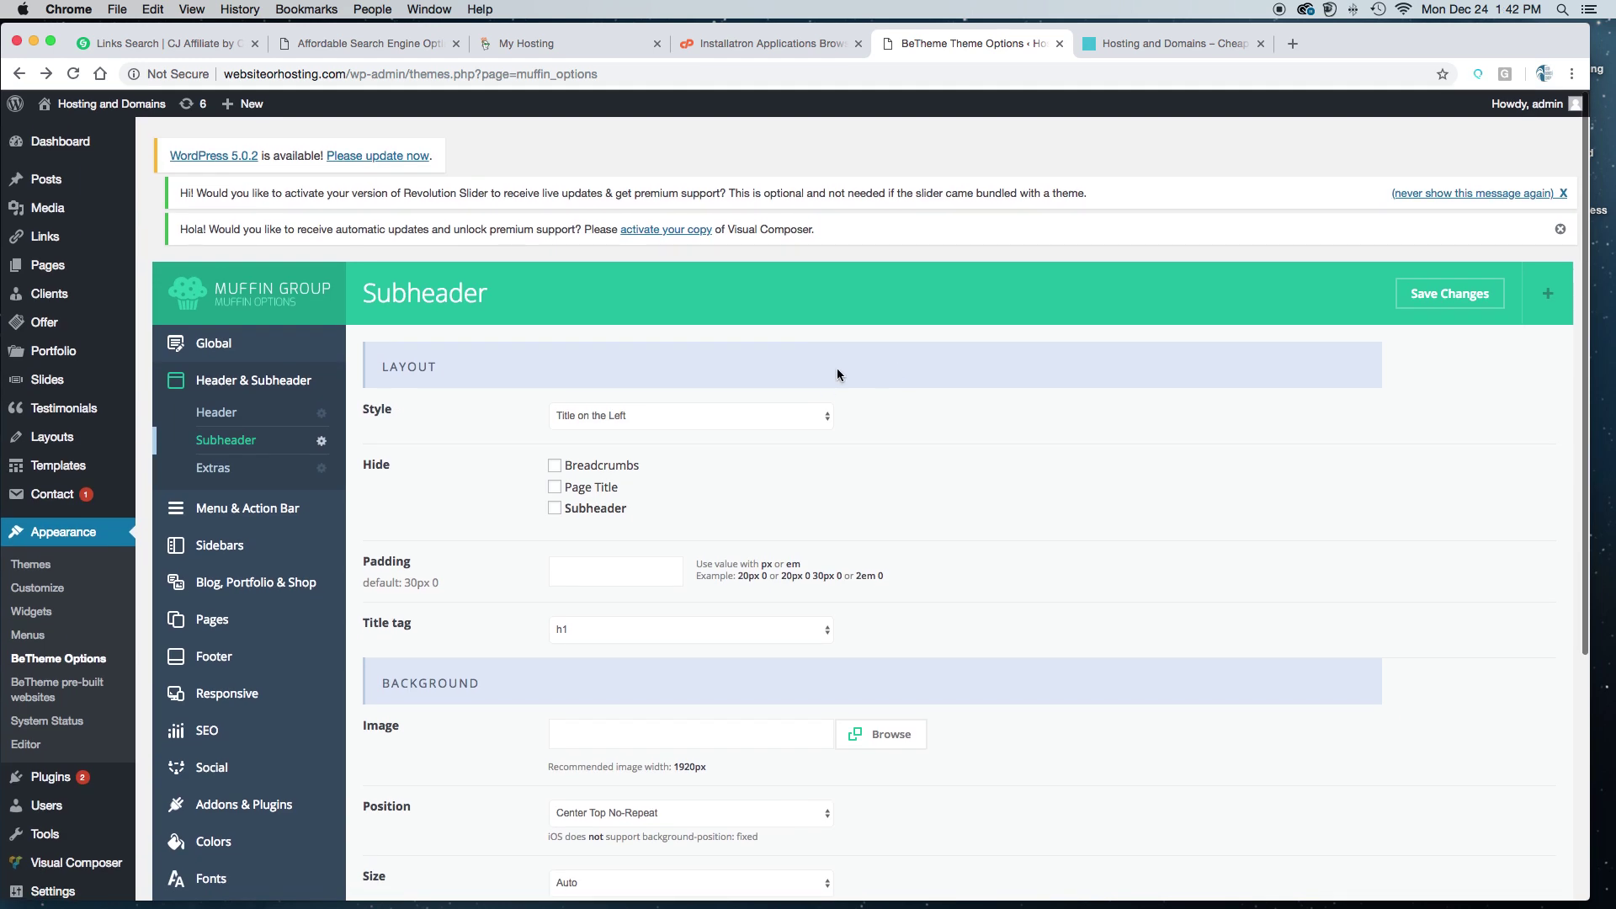
pyautogui.scroll(-5, 963, 603)
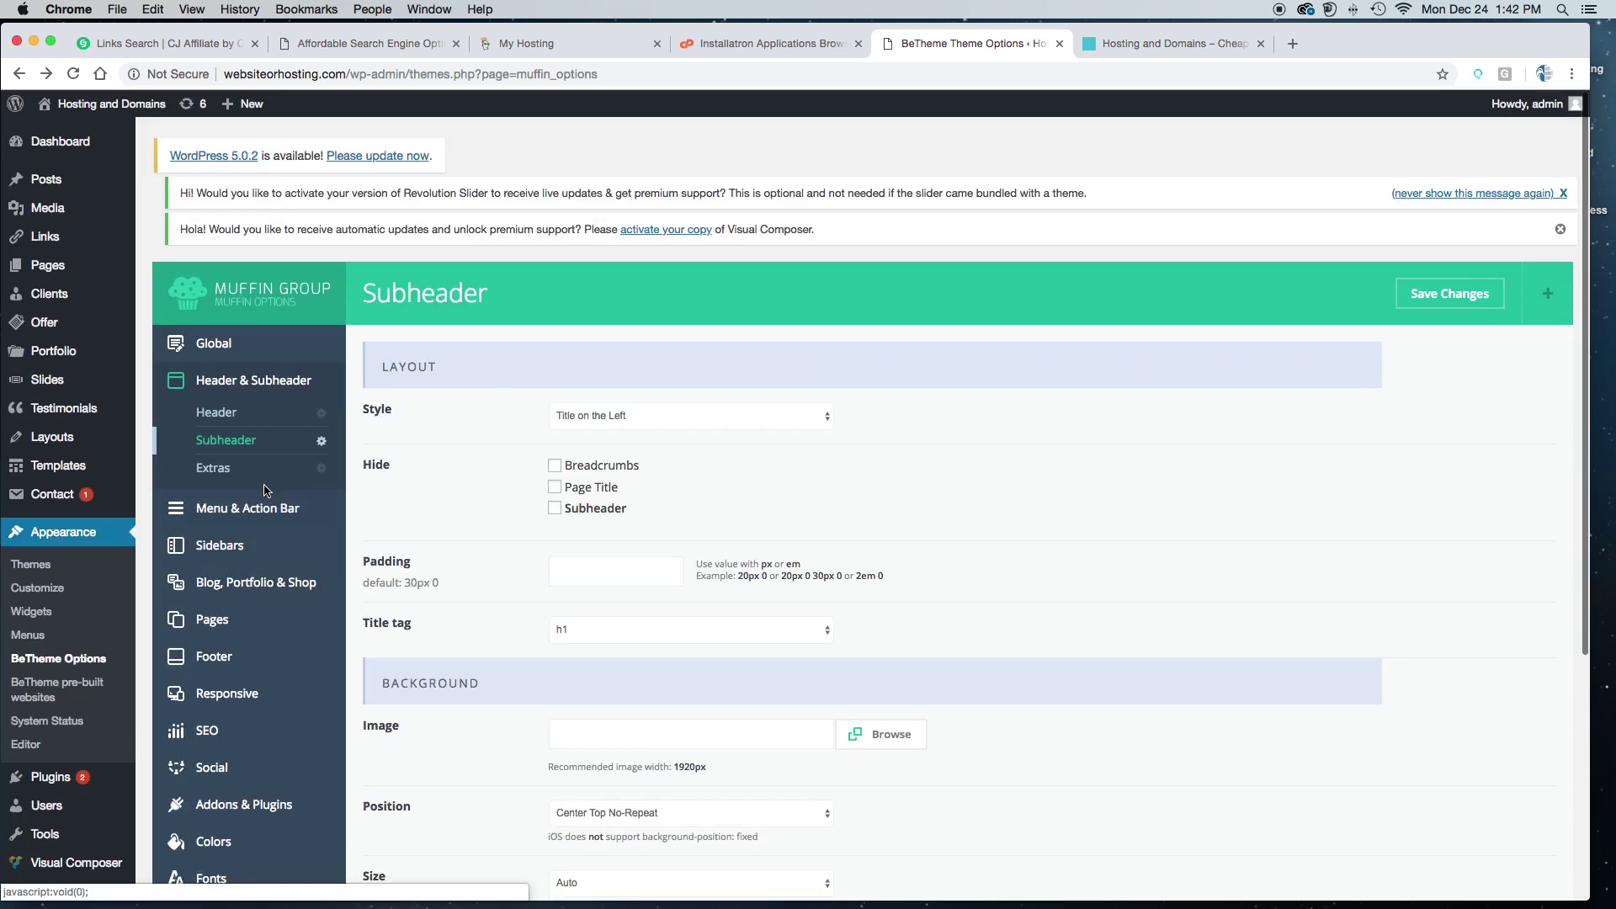
# Step: Check the Extras options against the live homepage, then bring up the Menu & Action Bar settings
pyautogui.click(227, 469)
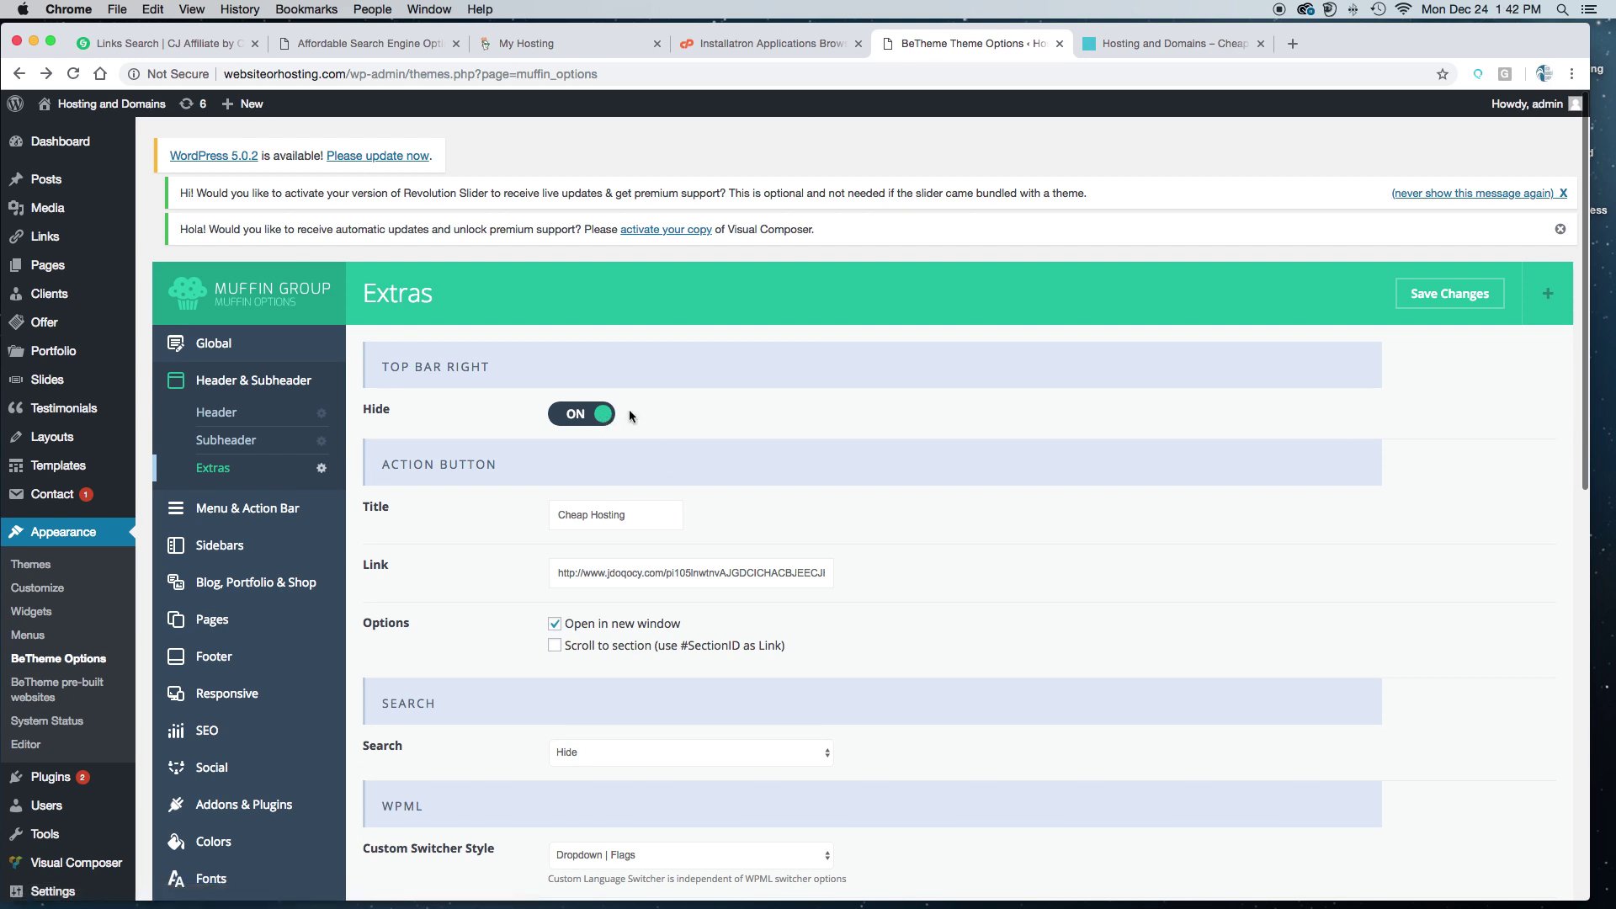
pyautogui.scroll(-10, 721, 513)
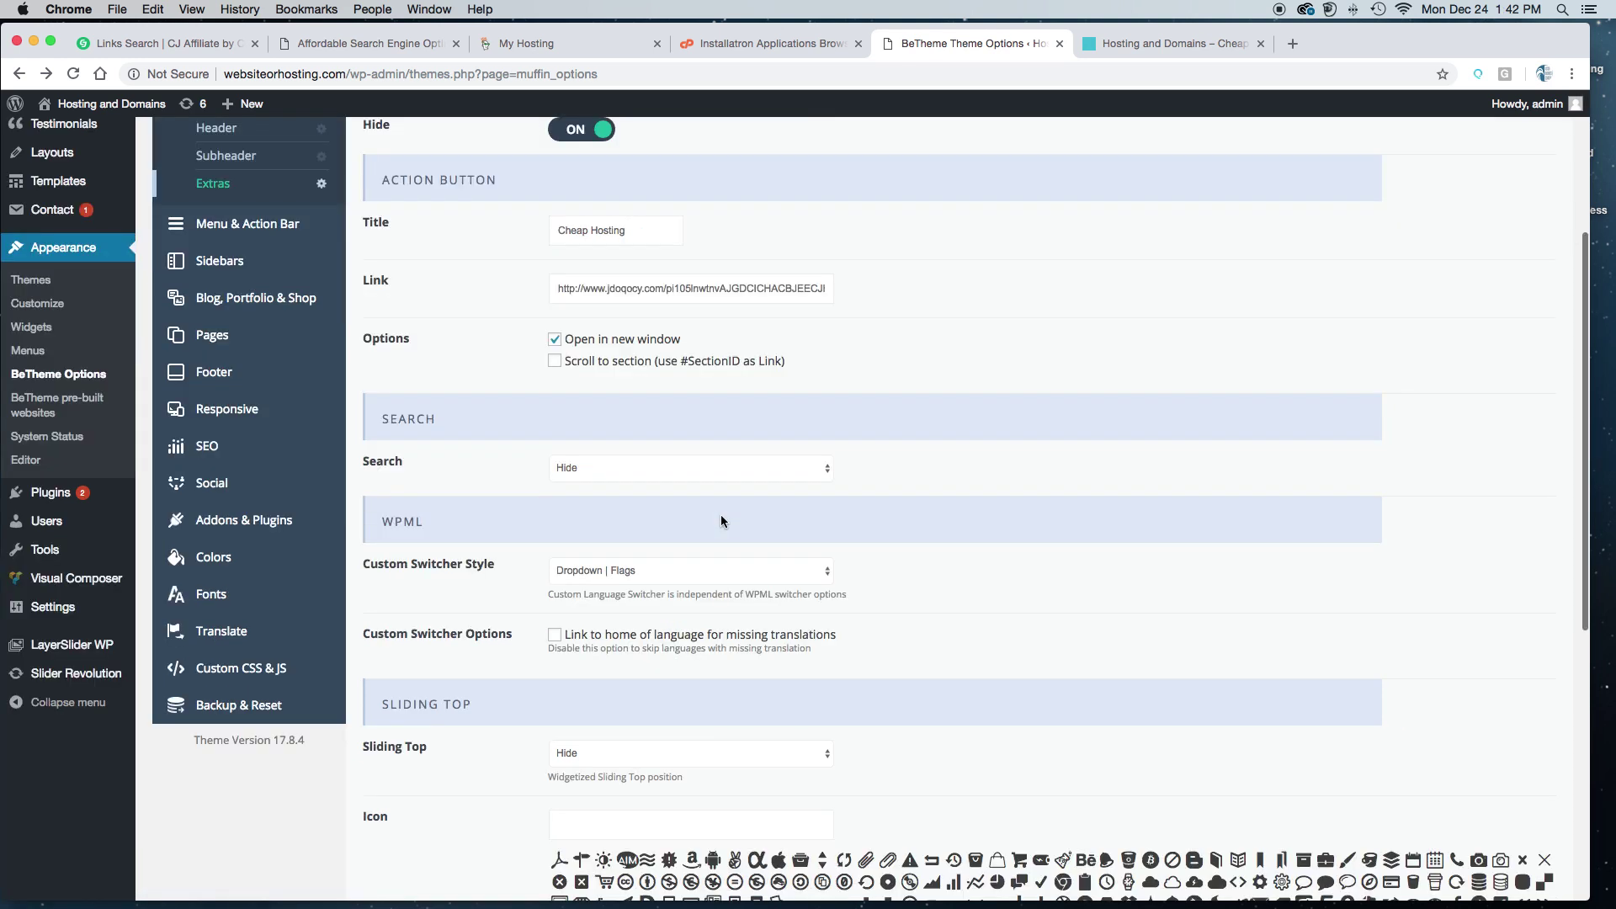
pyautogui.scroll(10, 720, 513)
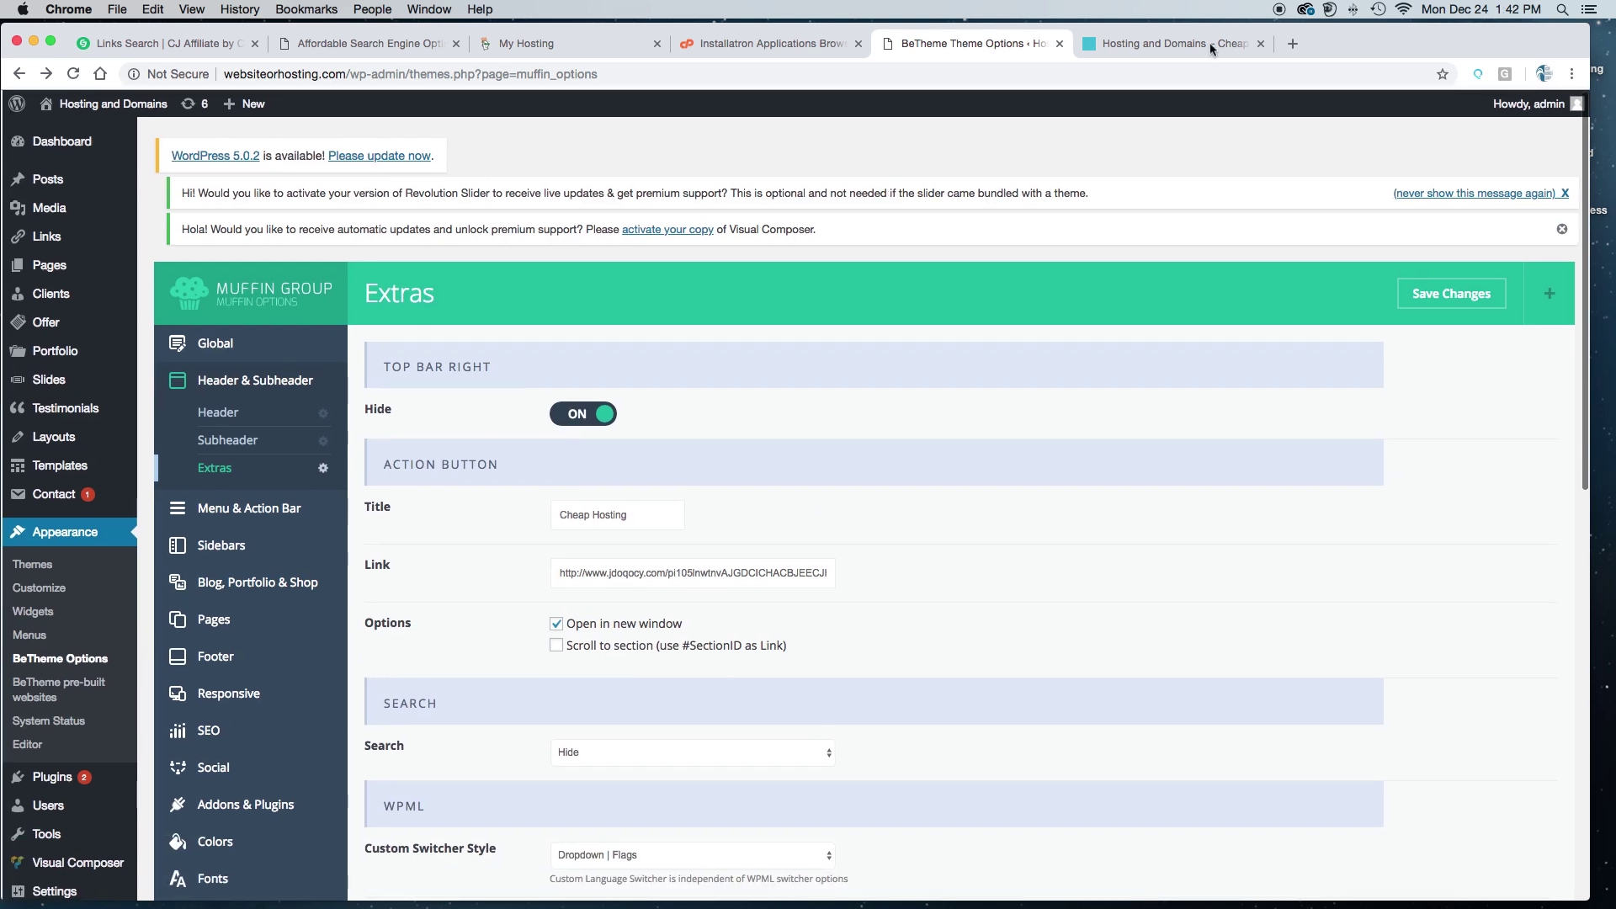
pyautogui.click(1175, 46)
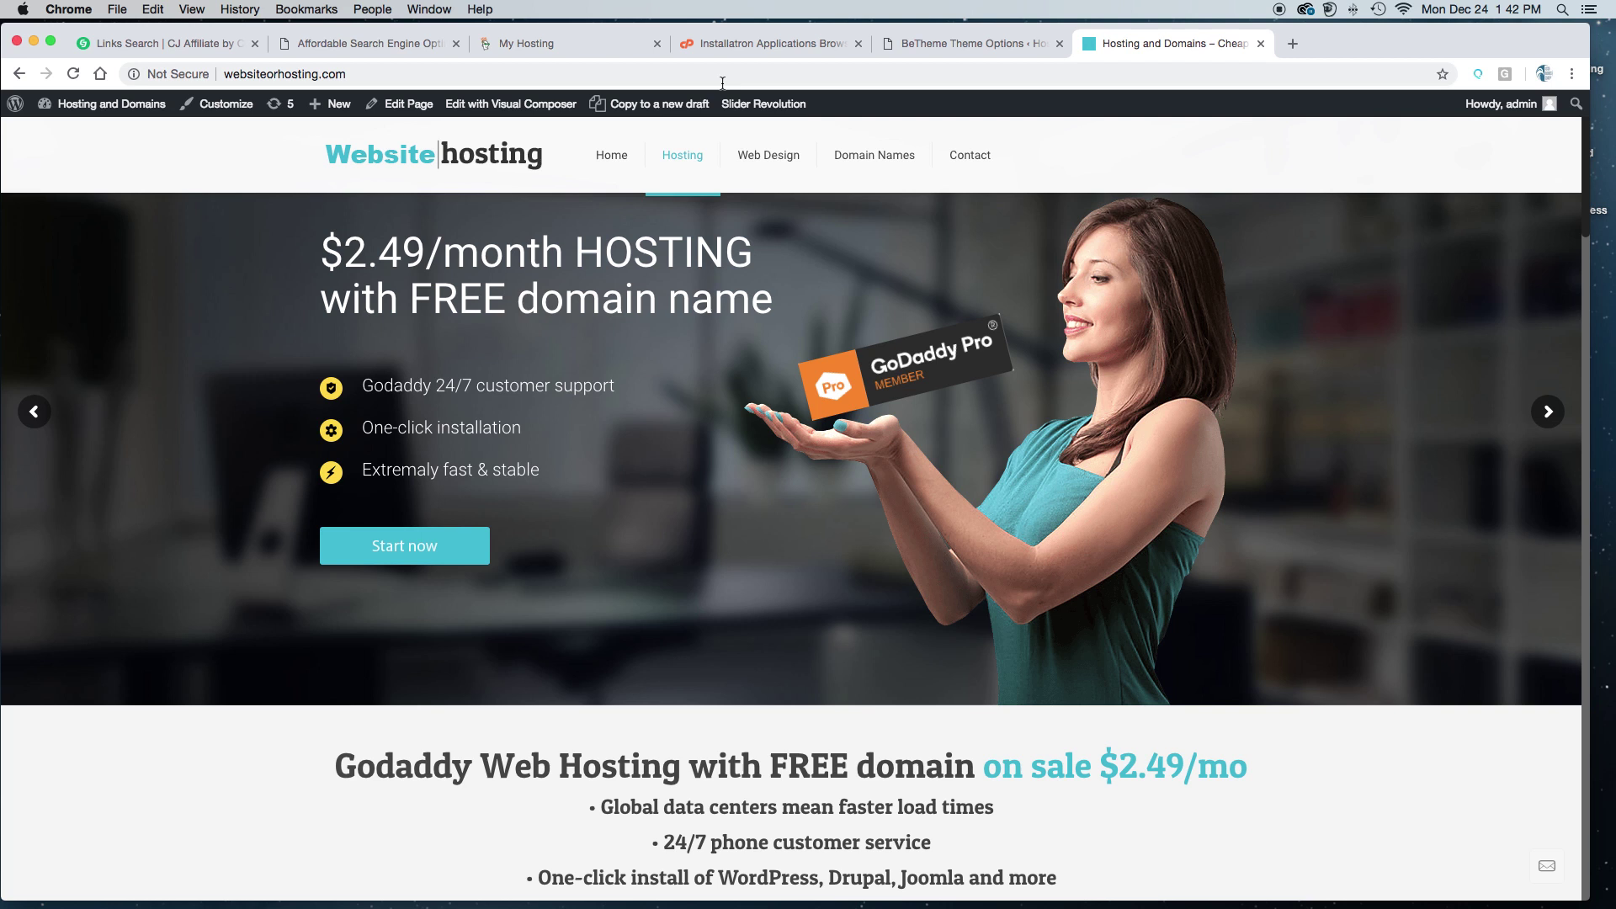
pyautogui.hotkey('ctrl', 'shift', 'Tab')
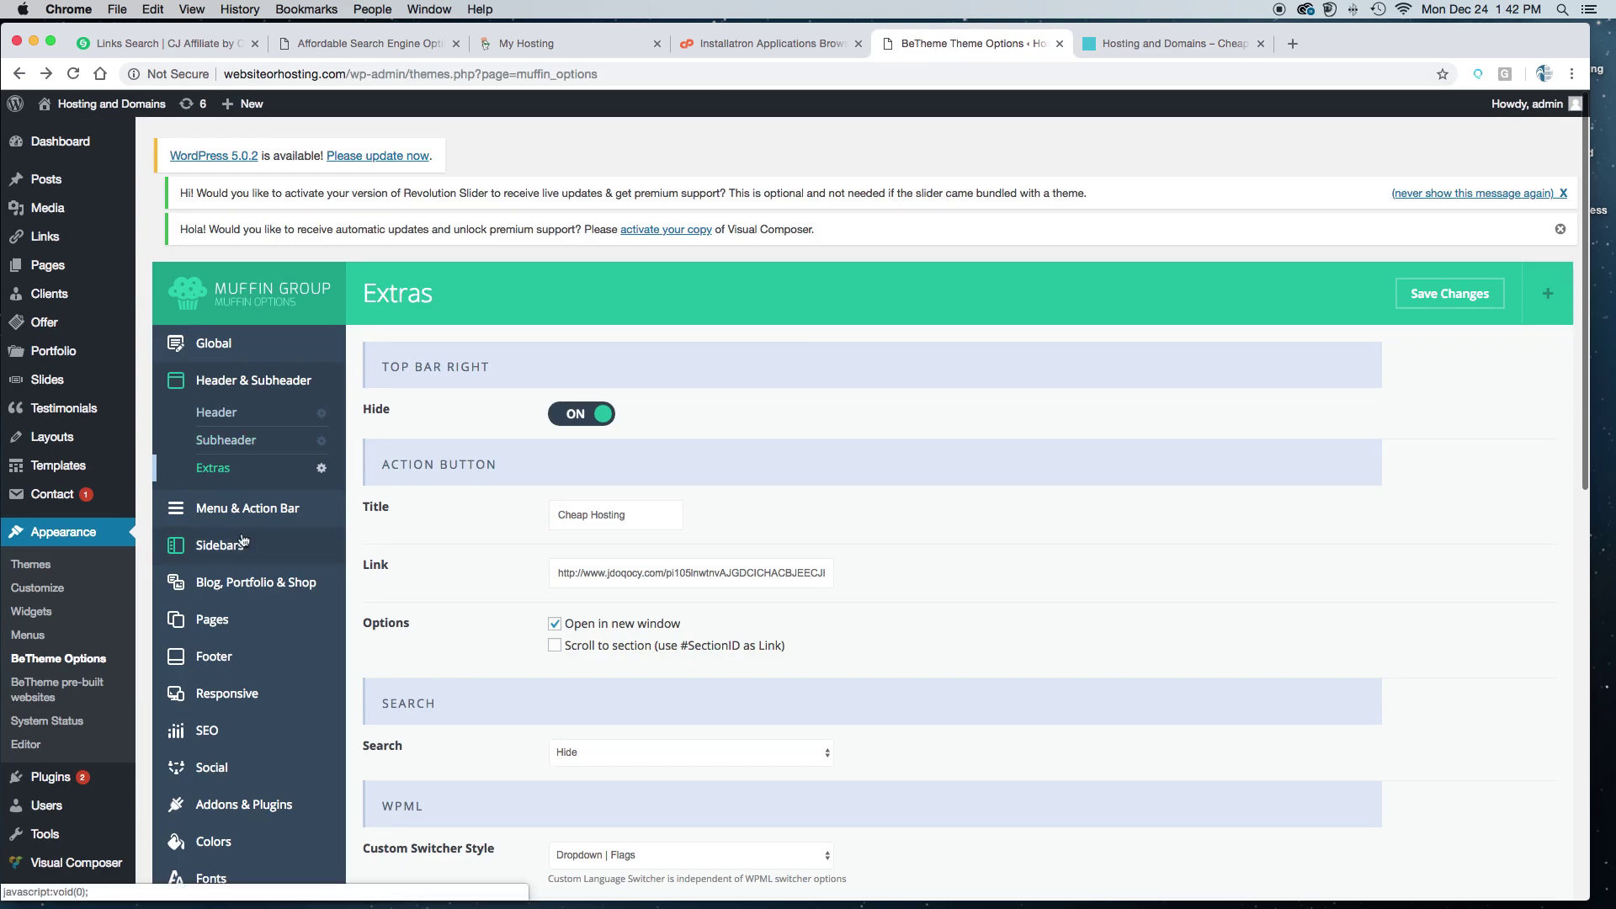
pyautogui.click(229, 510)
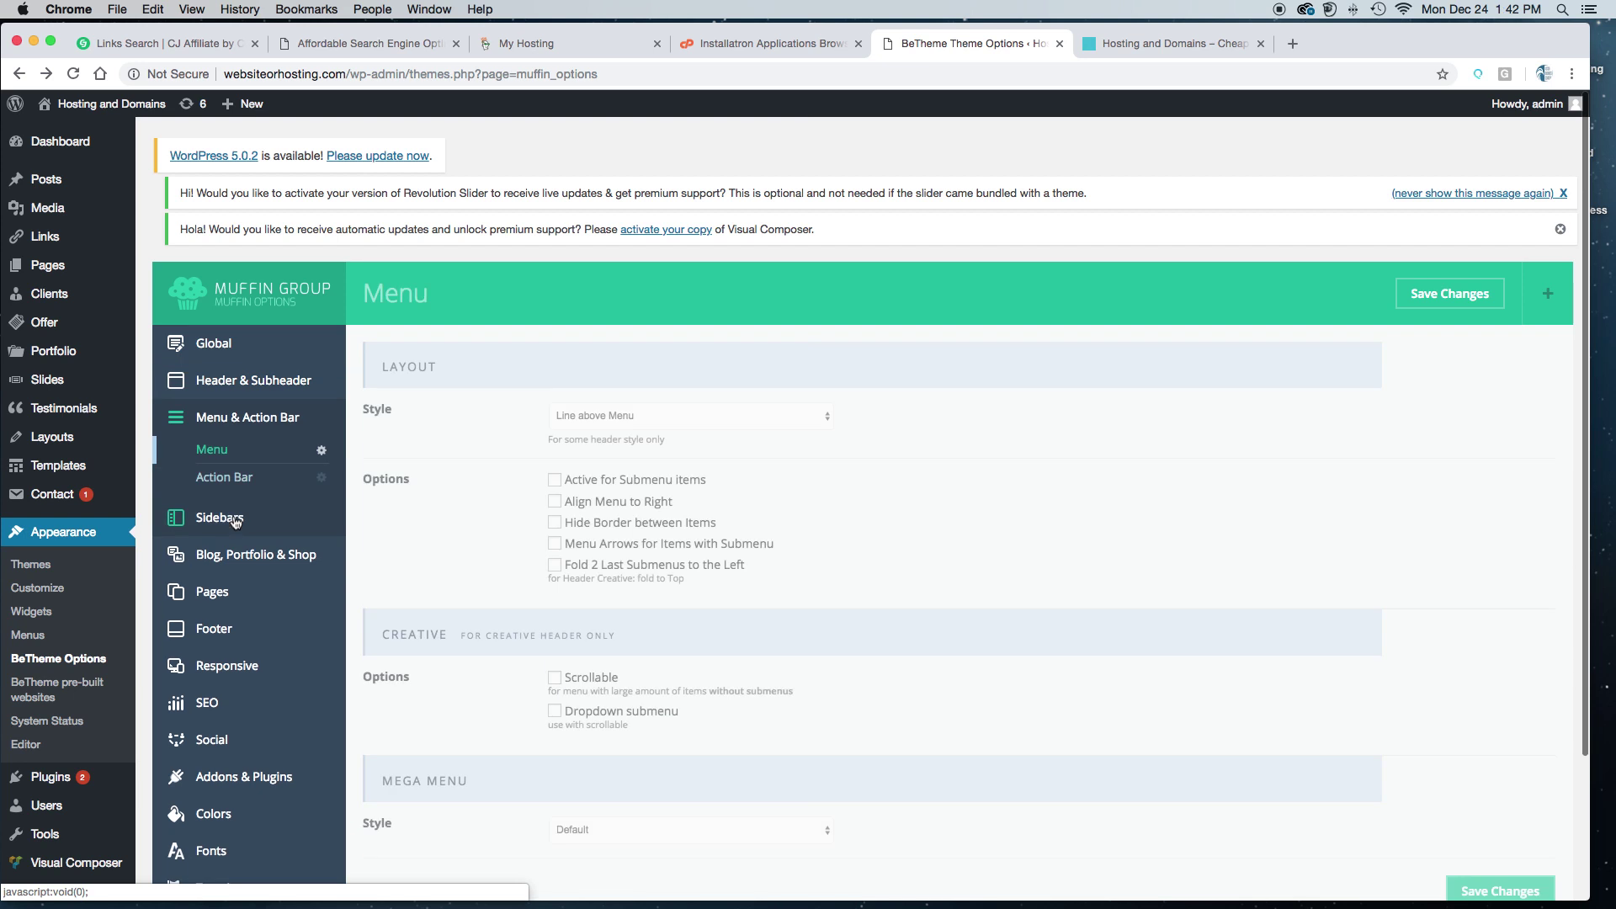
# Step: Show the Action Bar settings with slogan 'Have any questions?' and compare them with the live homepage
pyautogui.scroll(-3, 1204, 637)
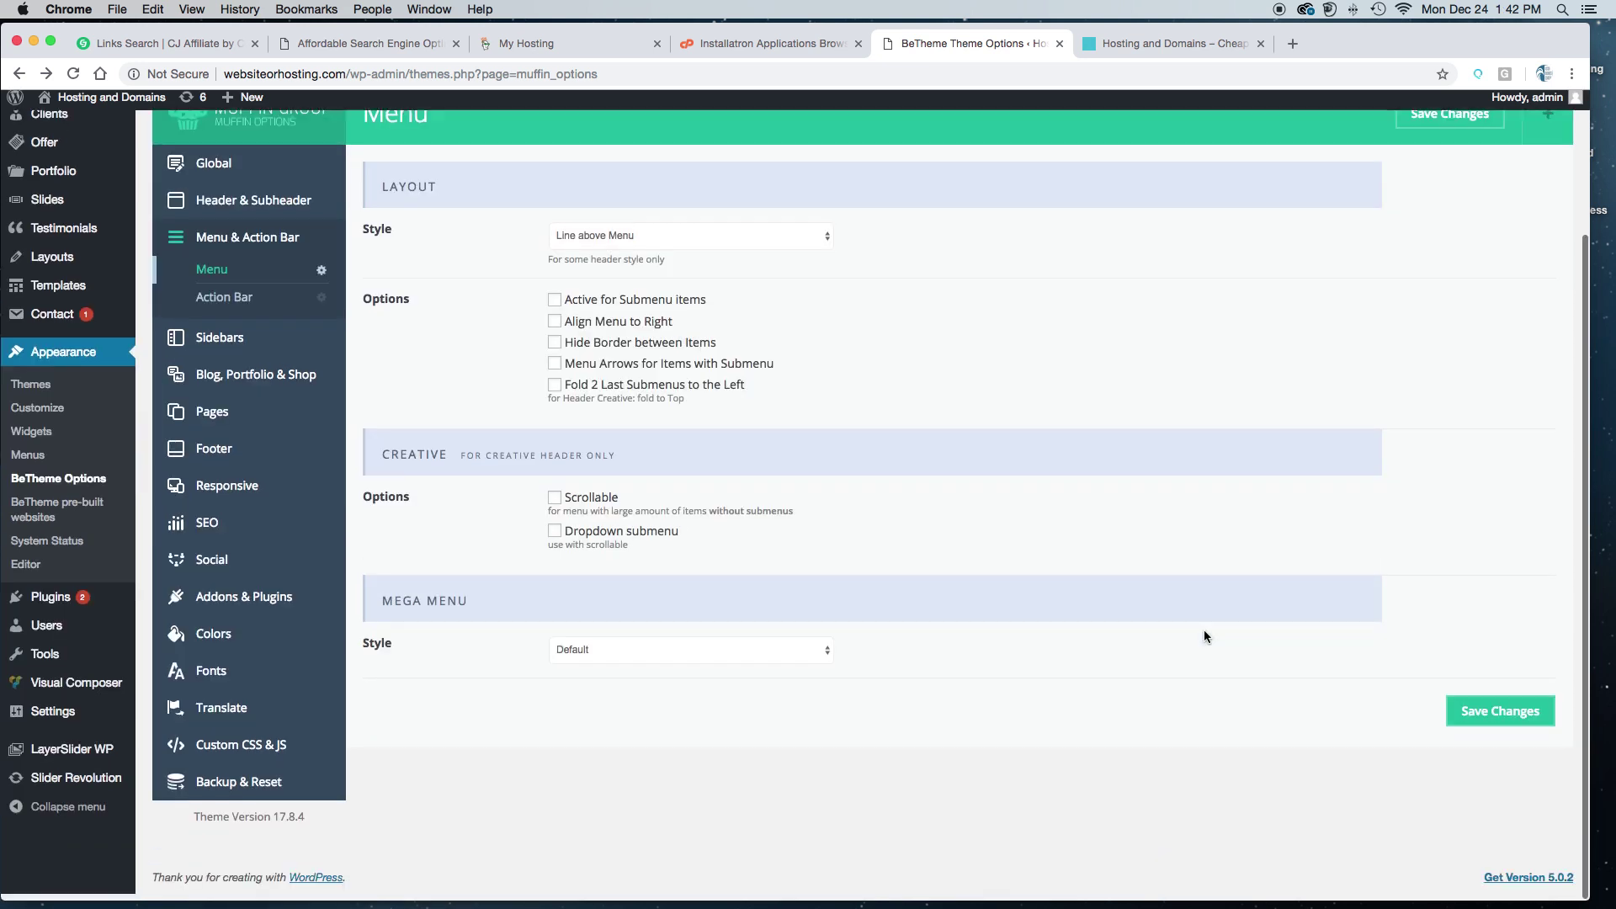
pyautogui.scroll(5, 1204, 637)
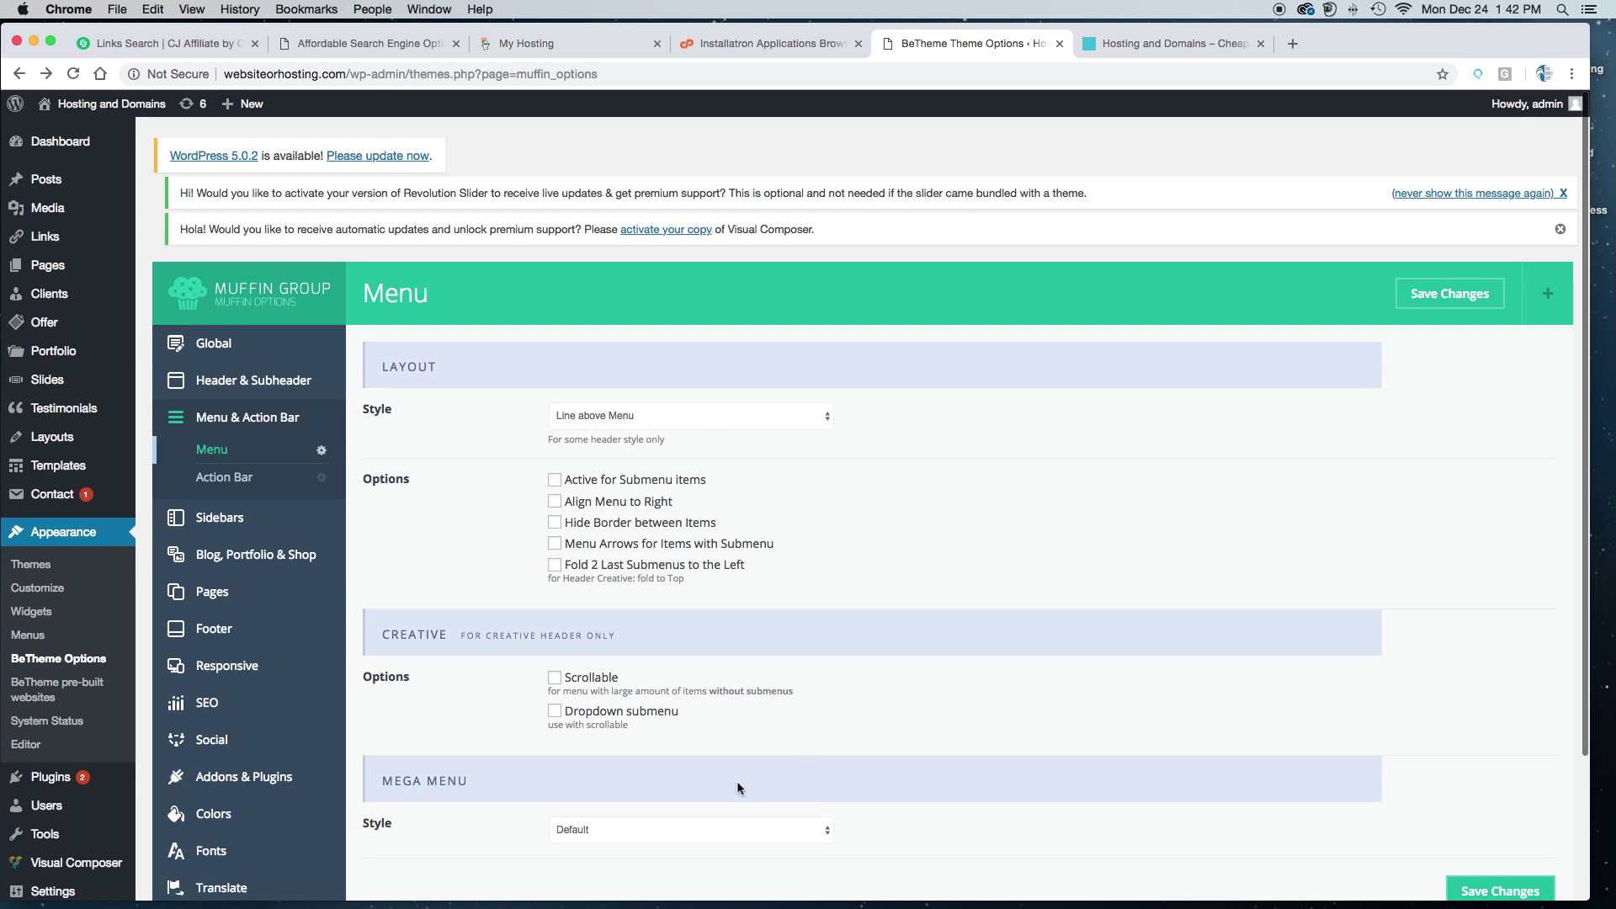
pyautogui.click(245, 479)
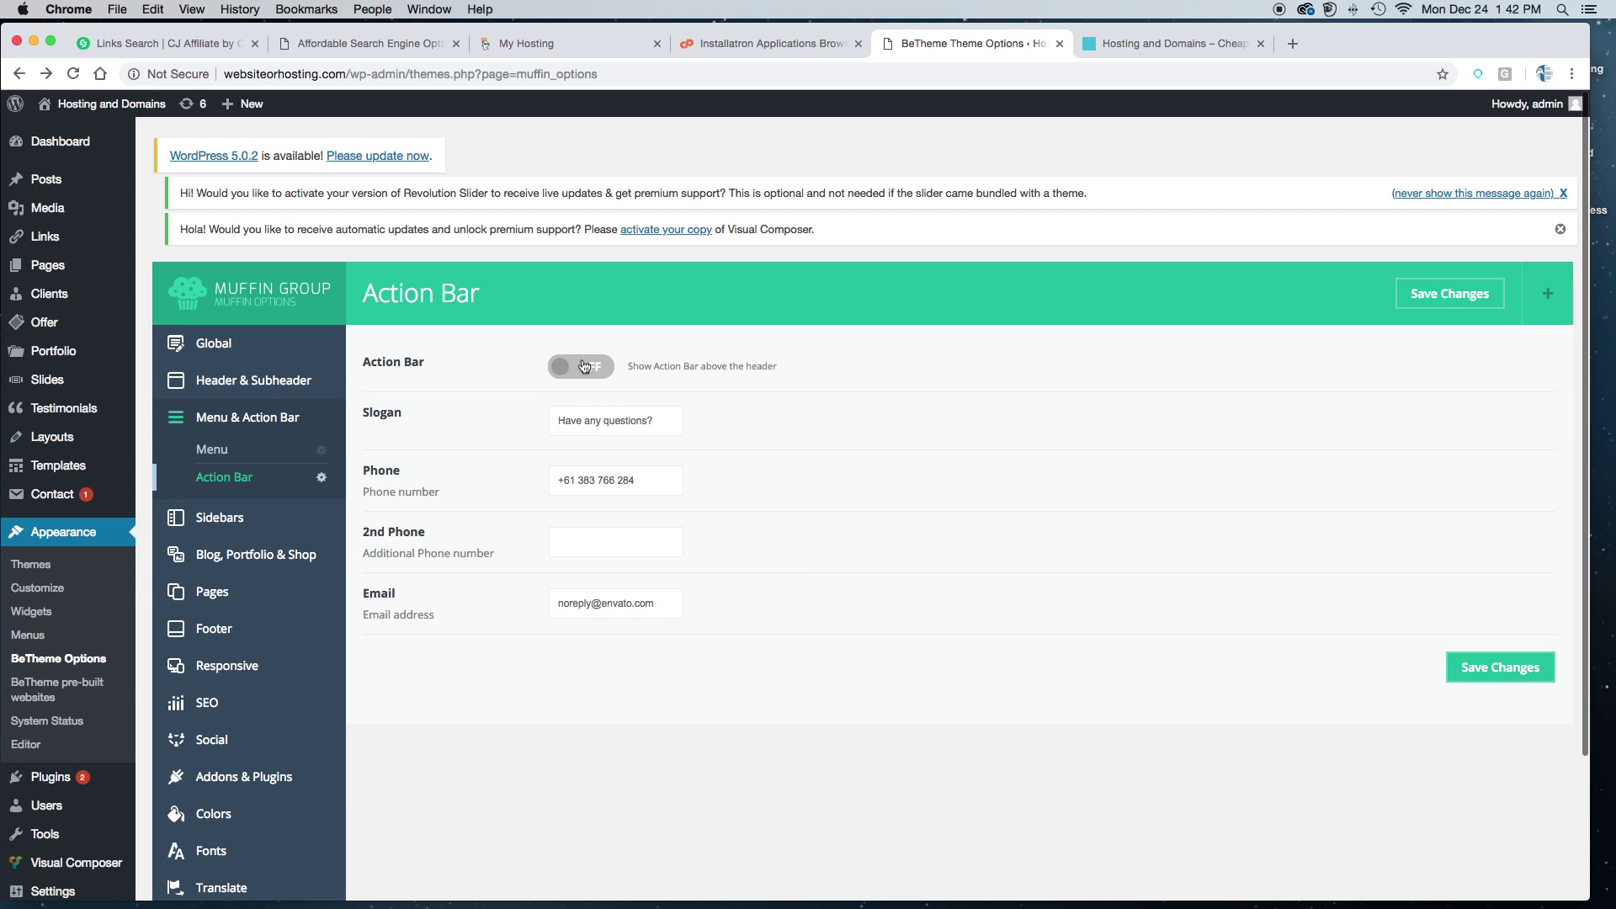
pyautogui.click(1182, 44)
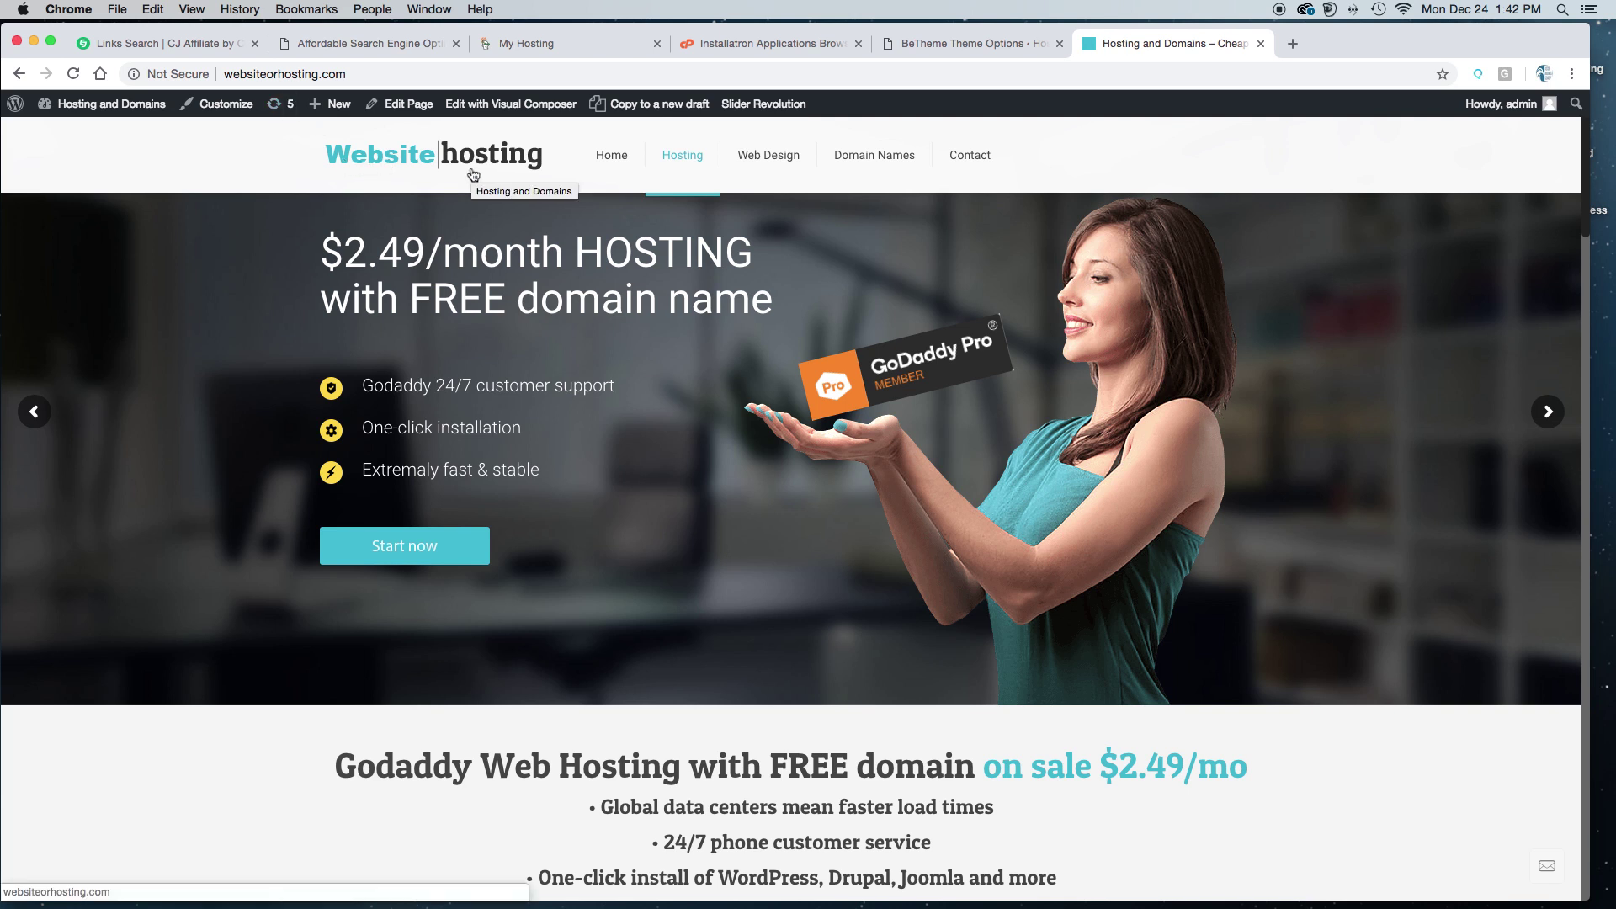
pyautogui.click(990, 40)
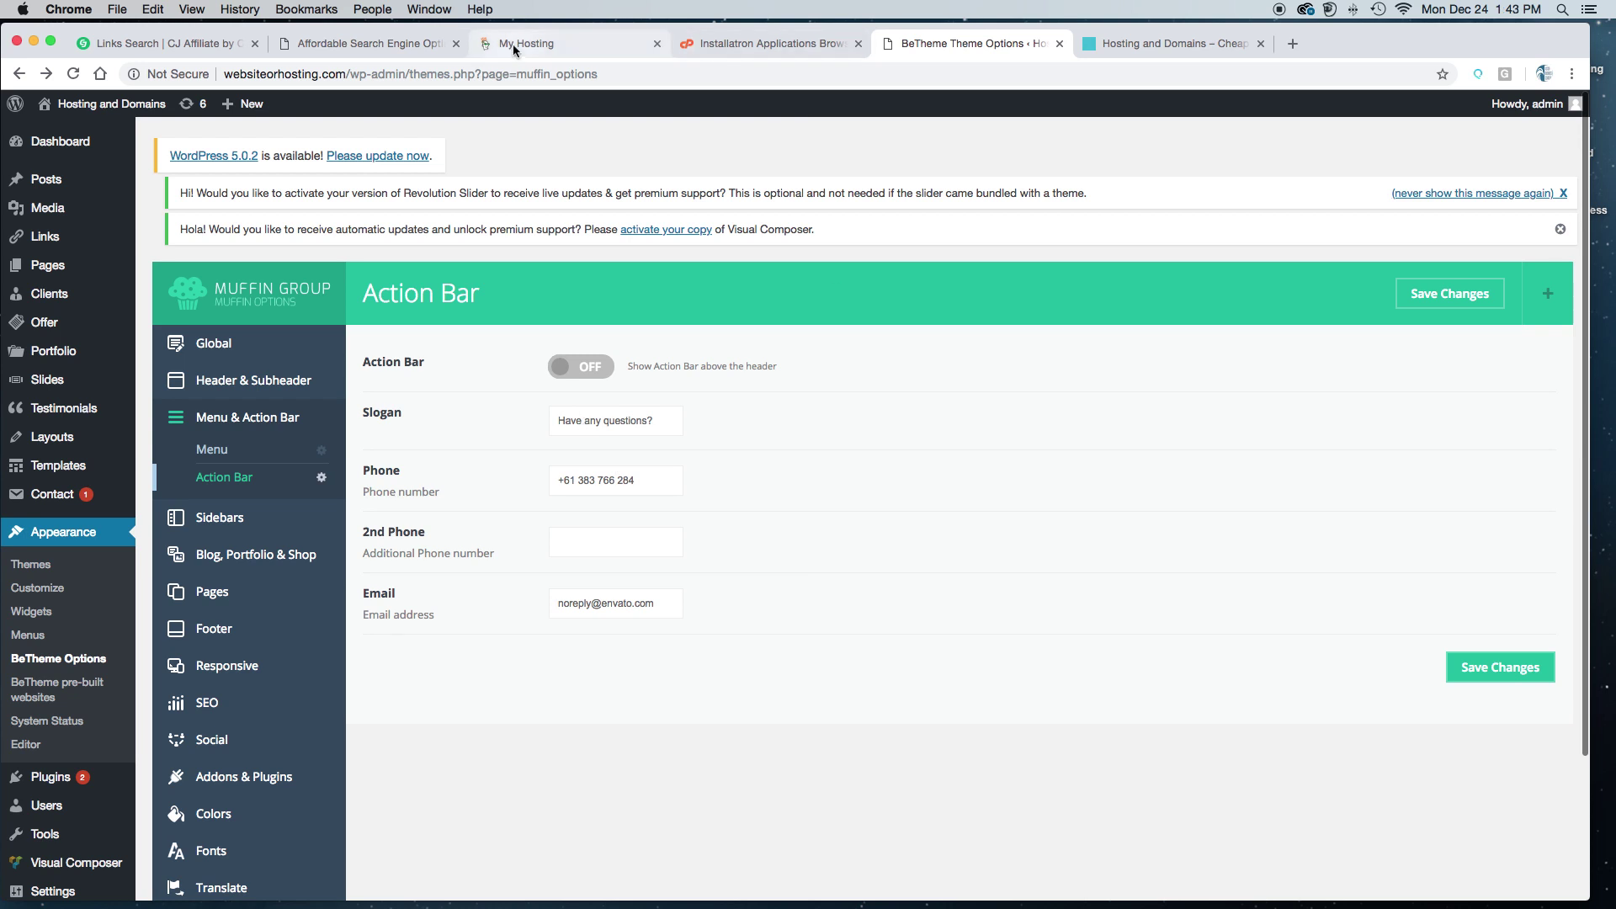
pyautogui.click(399, 42)
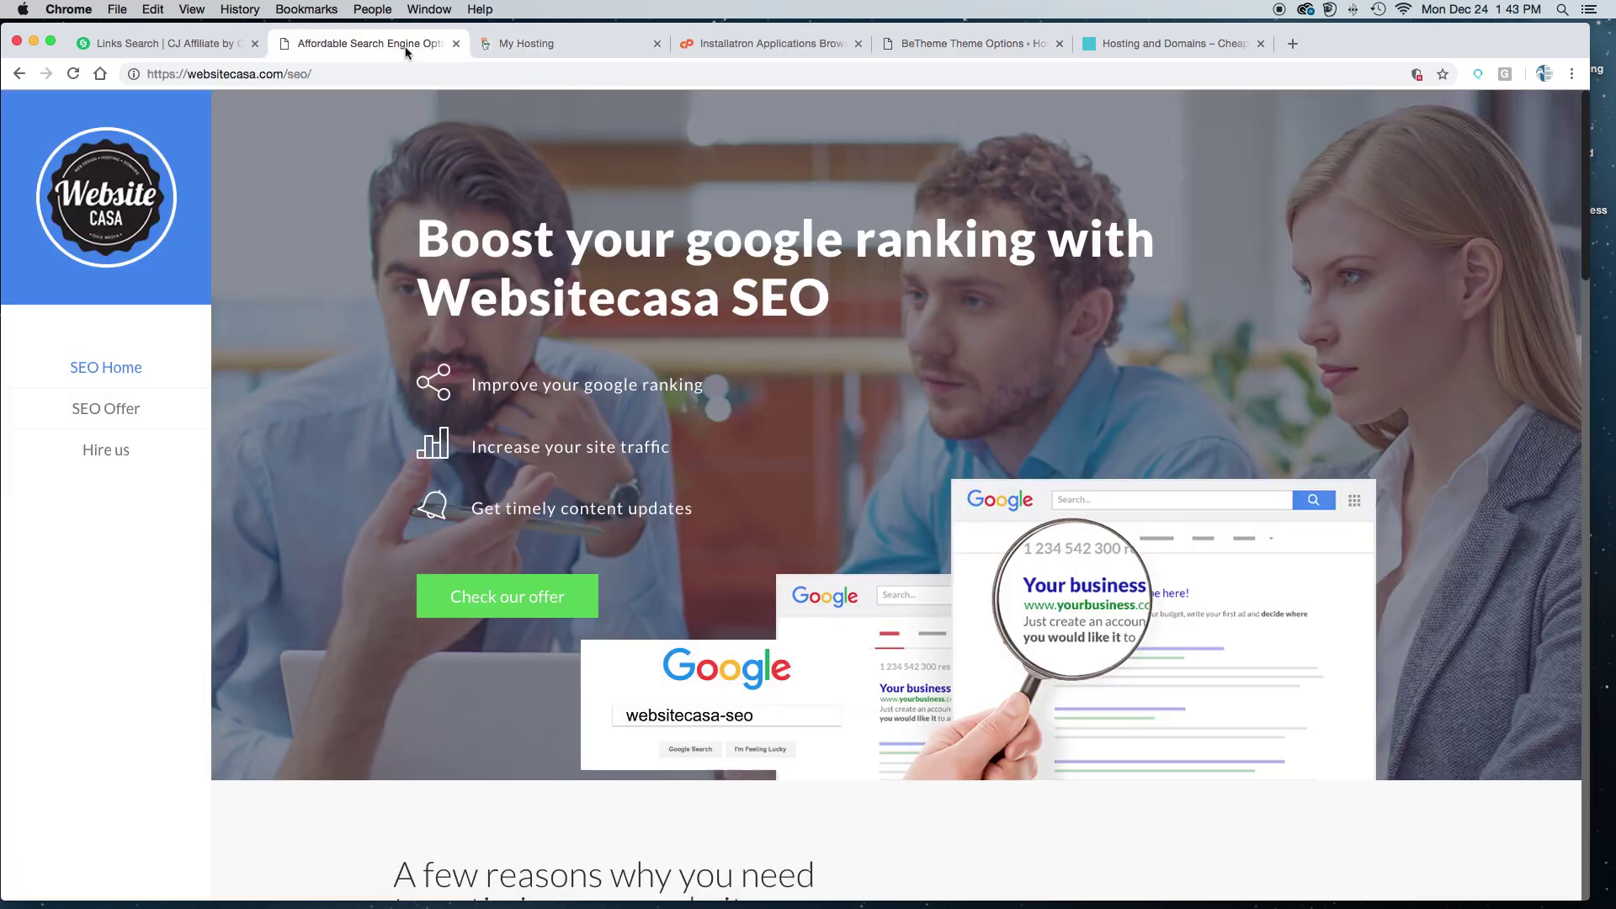
pyautogui.click(357, 76)
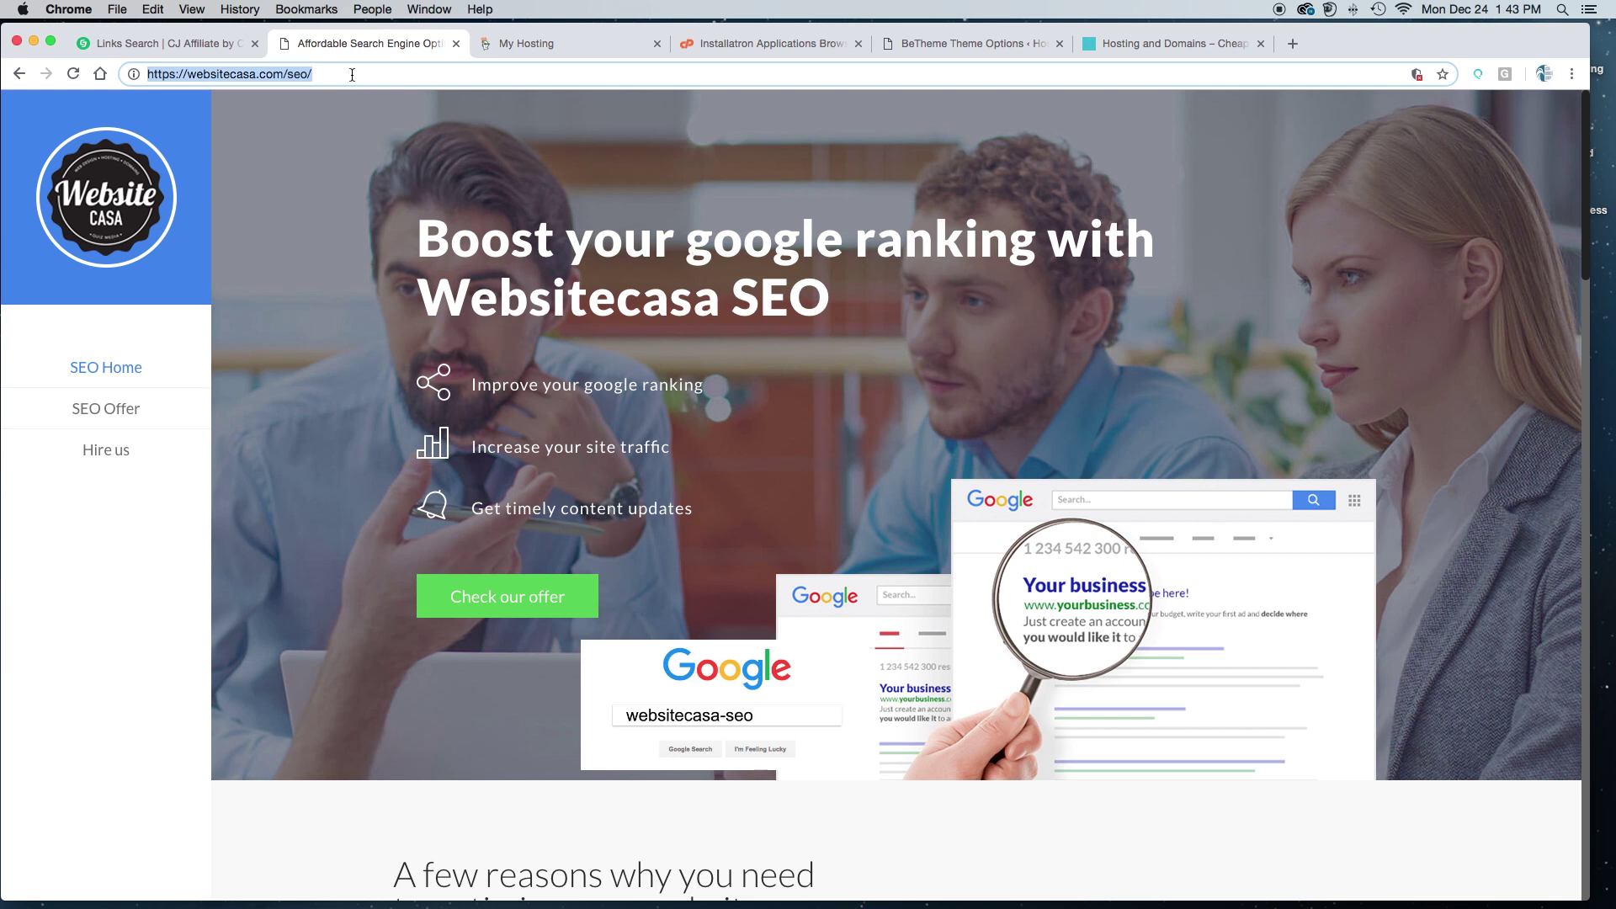
pyautogui.click(351, 75)
pyautogui.press('BackSpace')
pyautogui.press('BackSpace')
pyautogui.press('BackSpace')
pyautogui.press('BackSpace')
pyautogui.press('BackSpace')
pyautogui.press('BackSpace')
pyautogui.press('BackSpace')
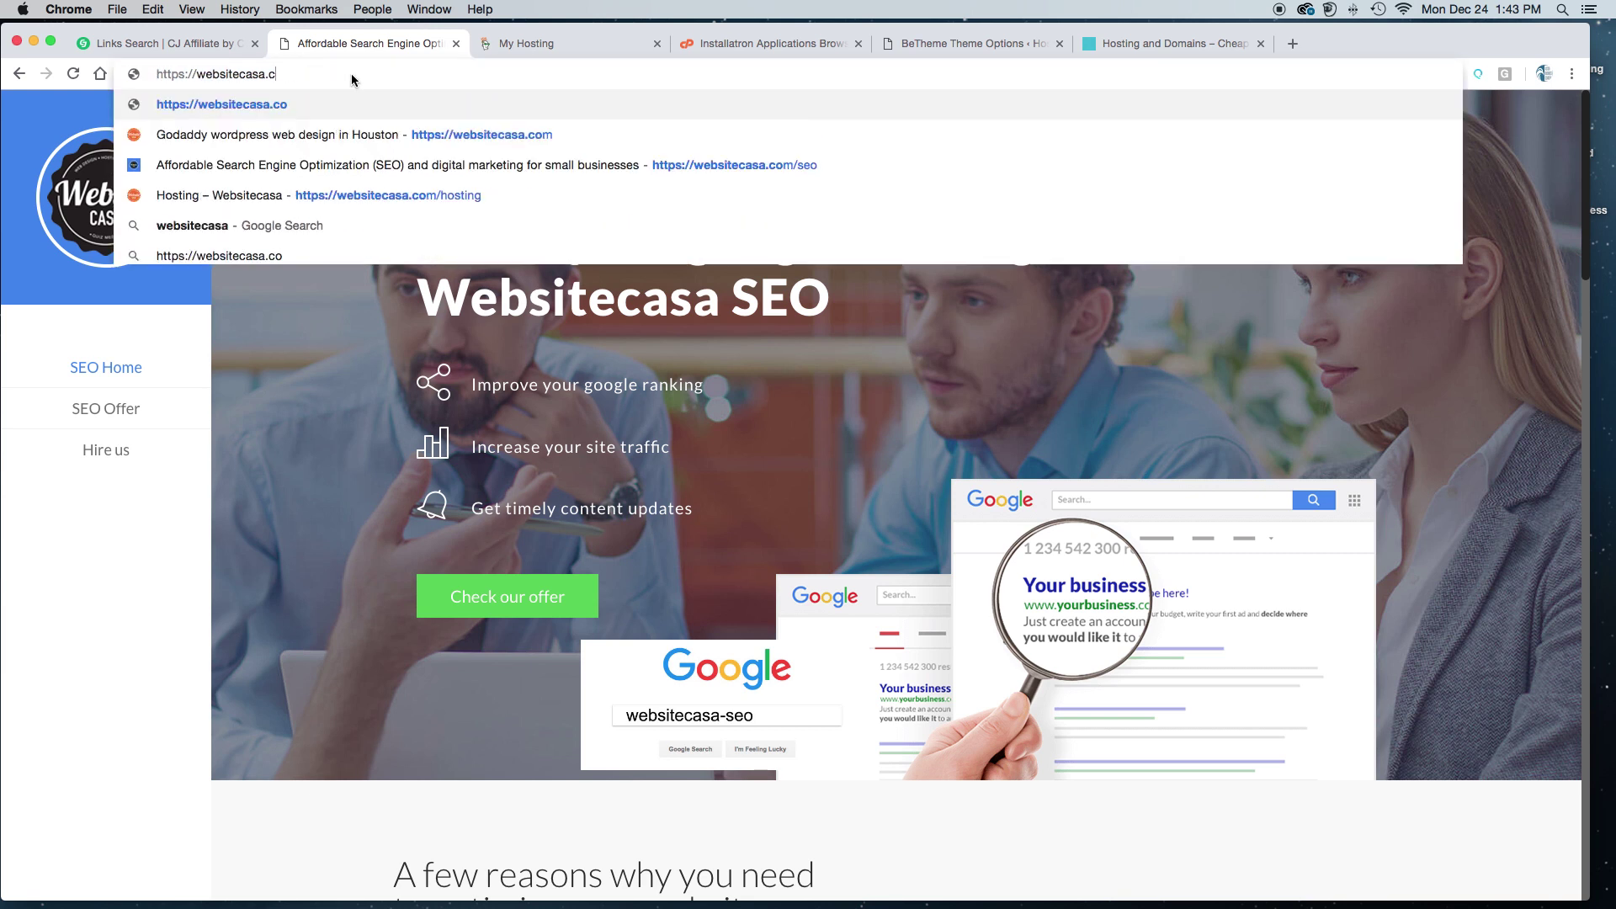
pyautogui.press('Return')
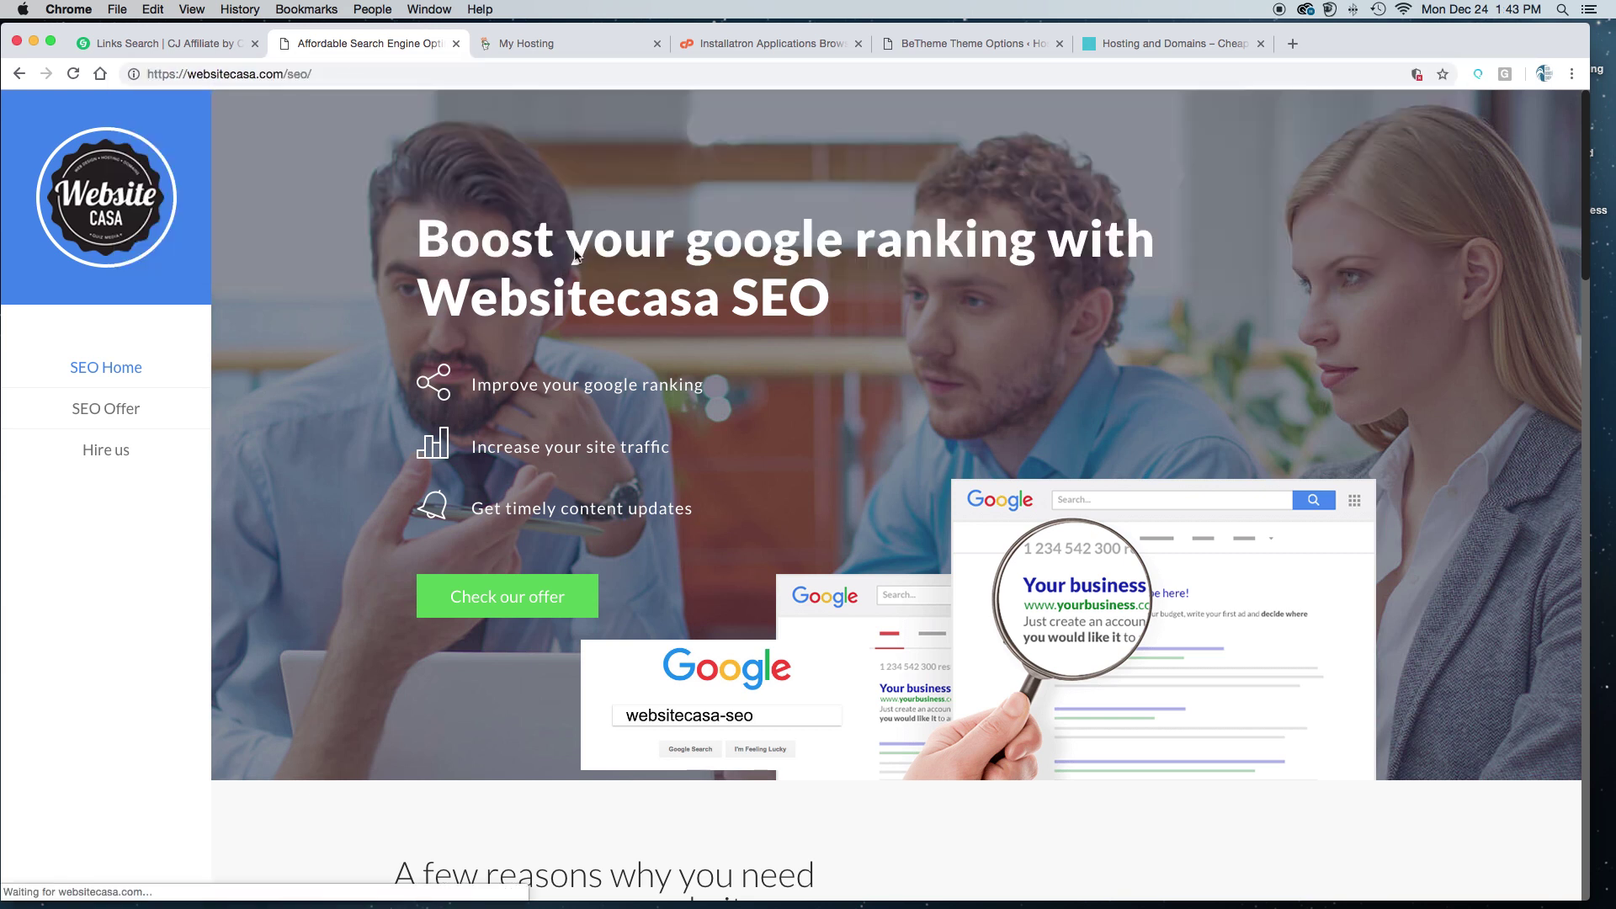
pyautogui.click(340, 75)
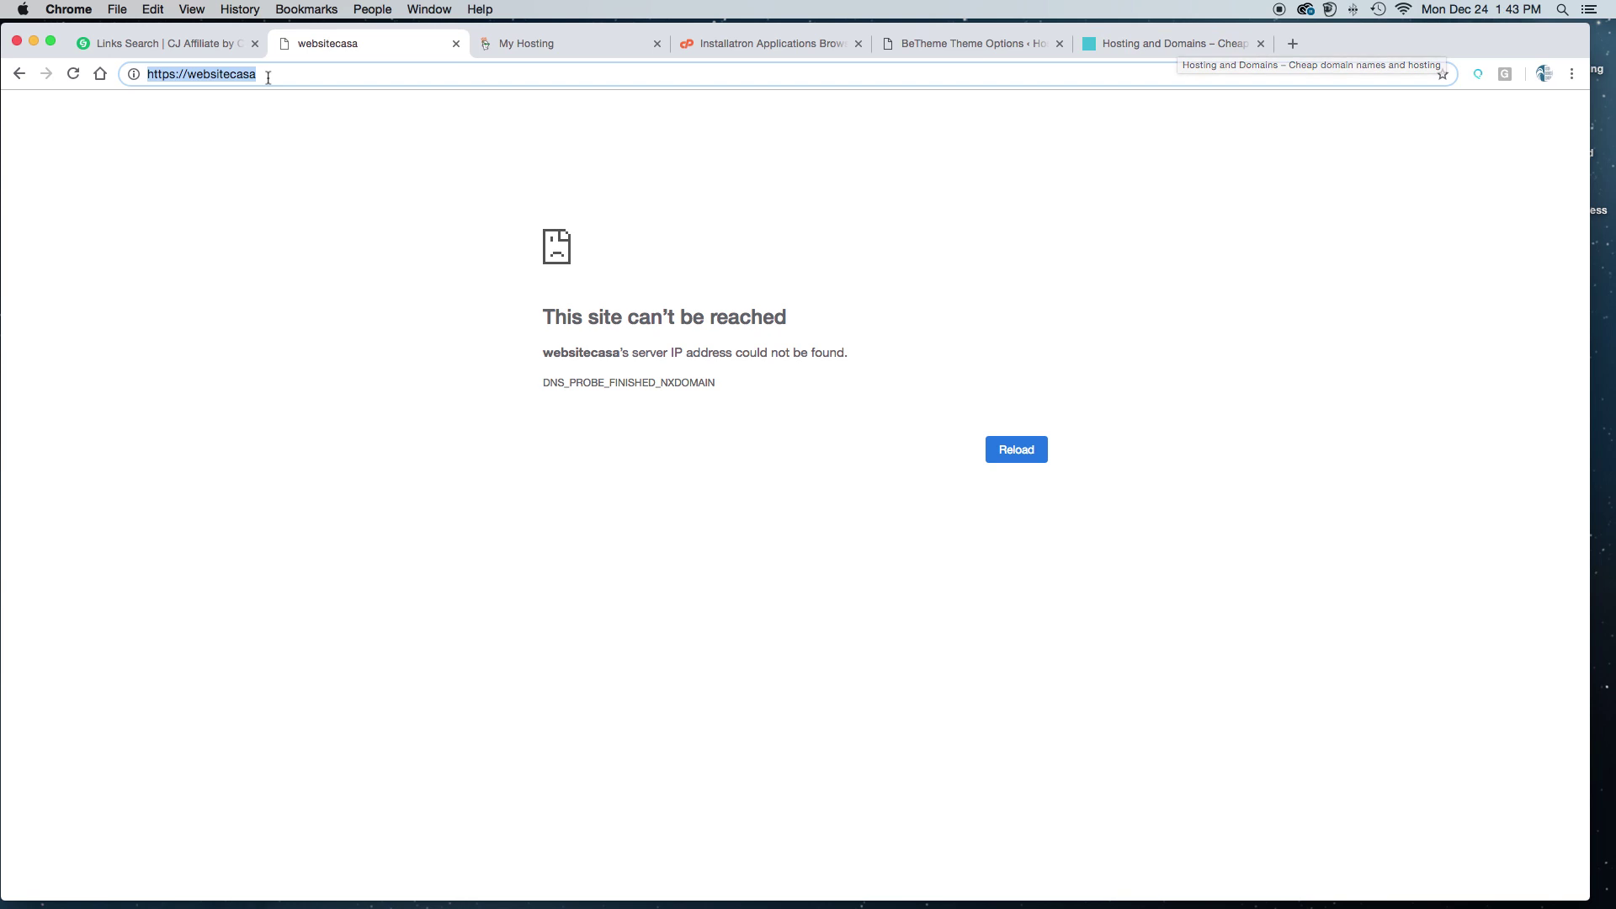
pyautogui.click(352, 74)
pyautogui.write('.com')
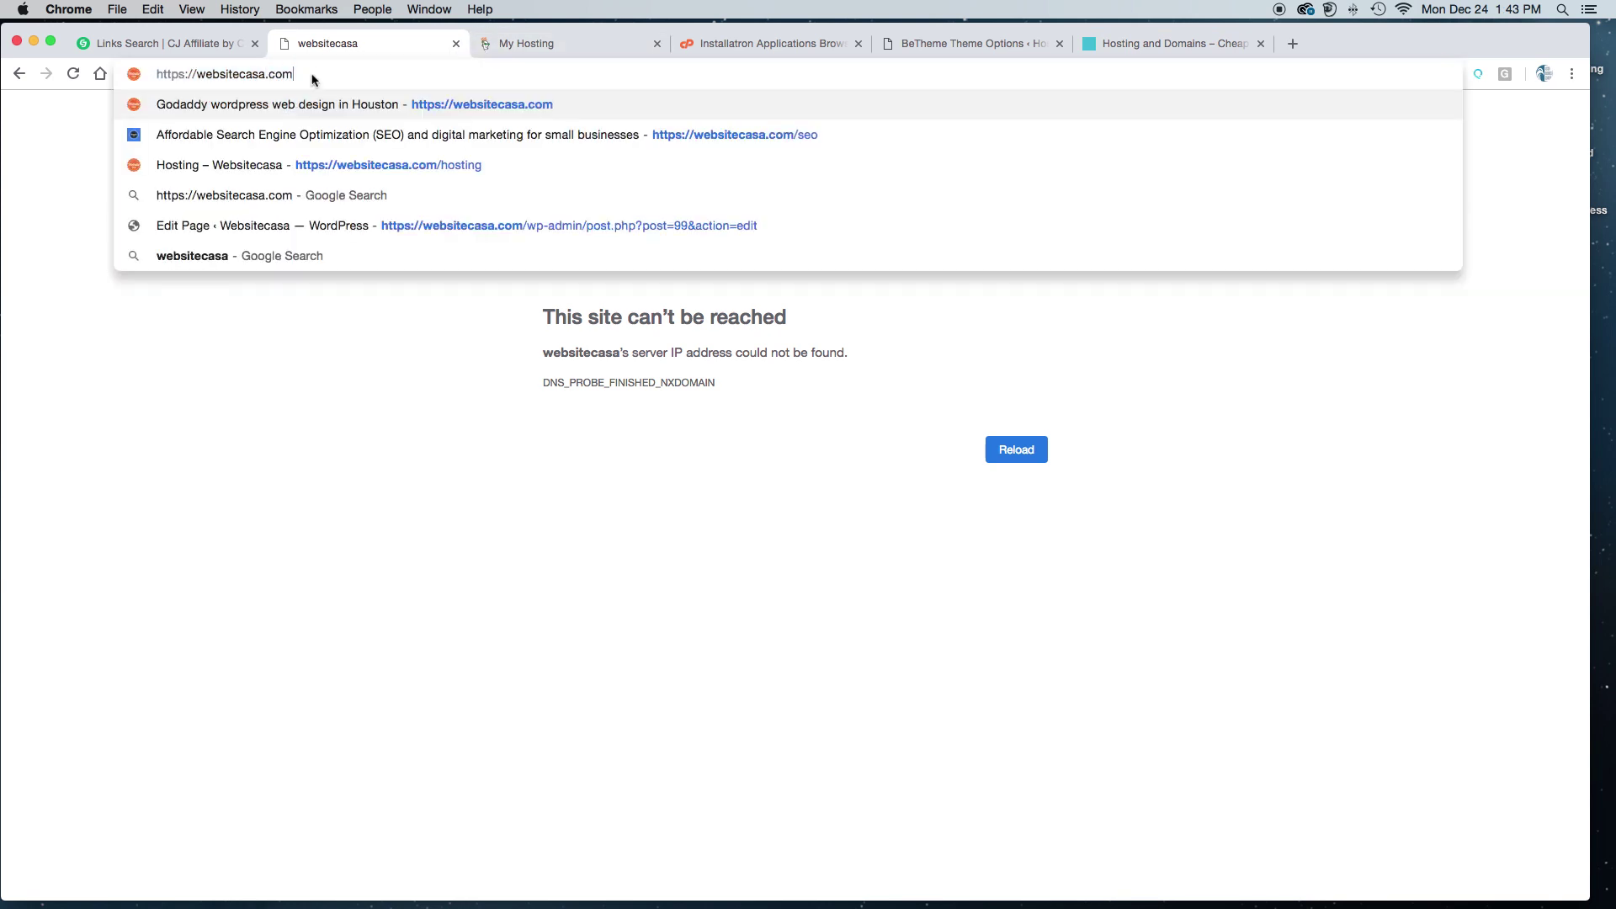
pyautogui.press('Return')
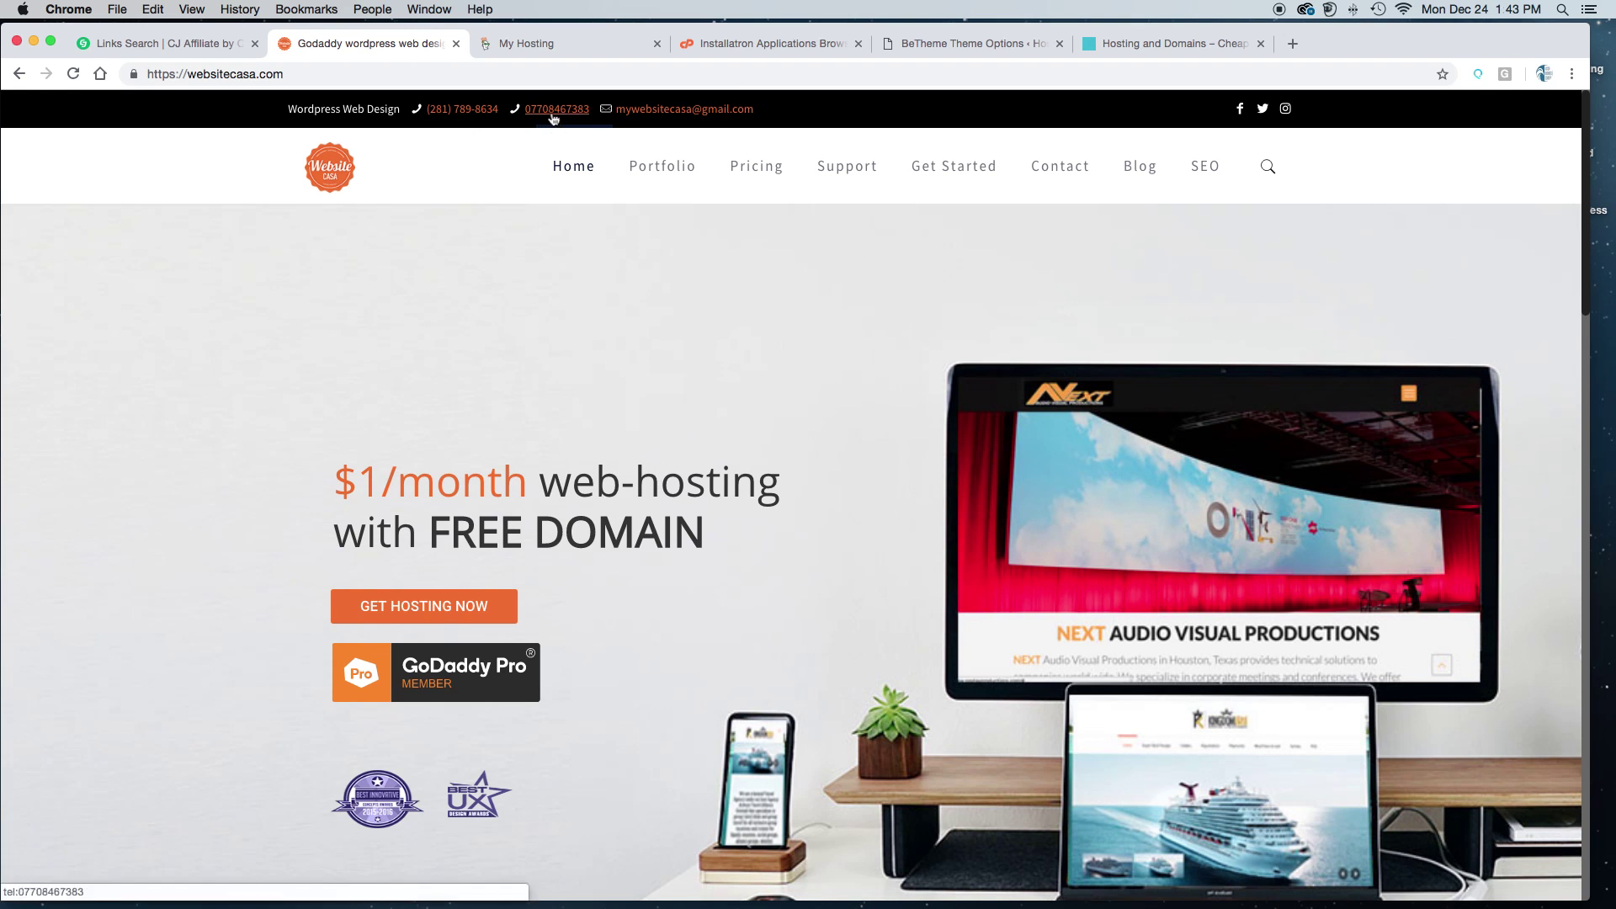
# Step: Back in Action Bar settings, highlight the slogan 'Have any questions?' and the phone entry
pyautogui.click(1119, 43)
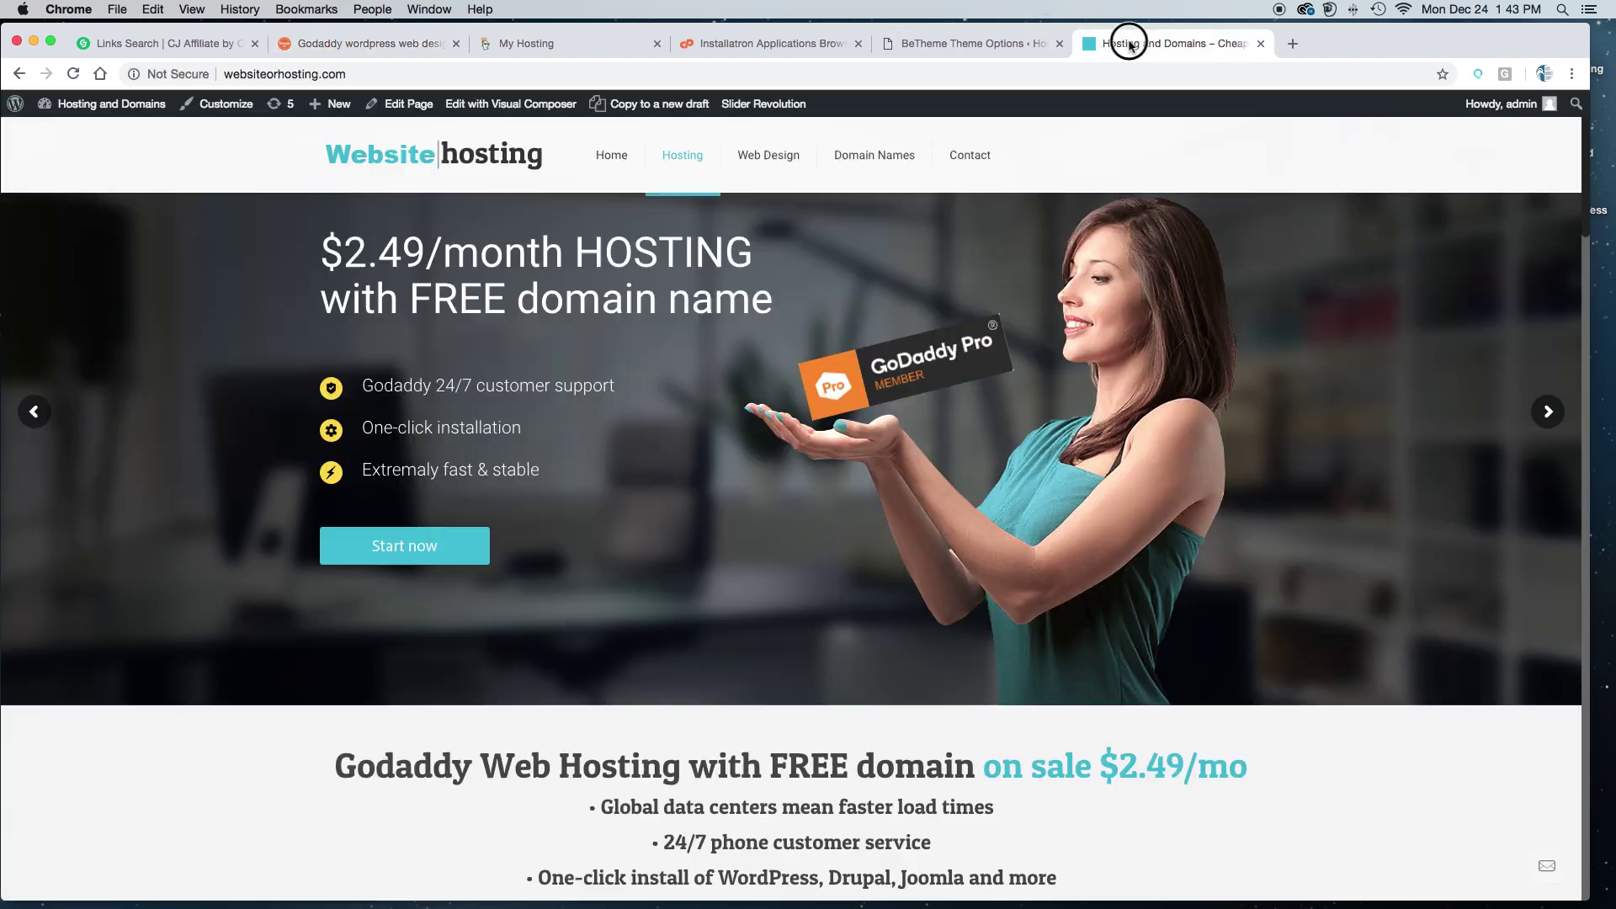
pyautogui.click(966, 43)
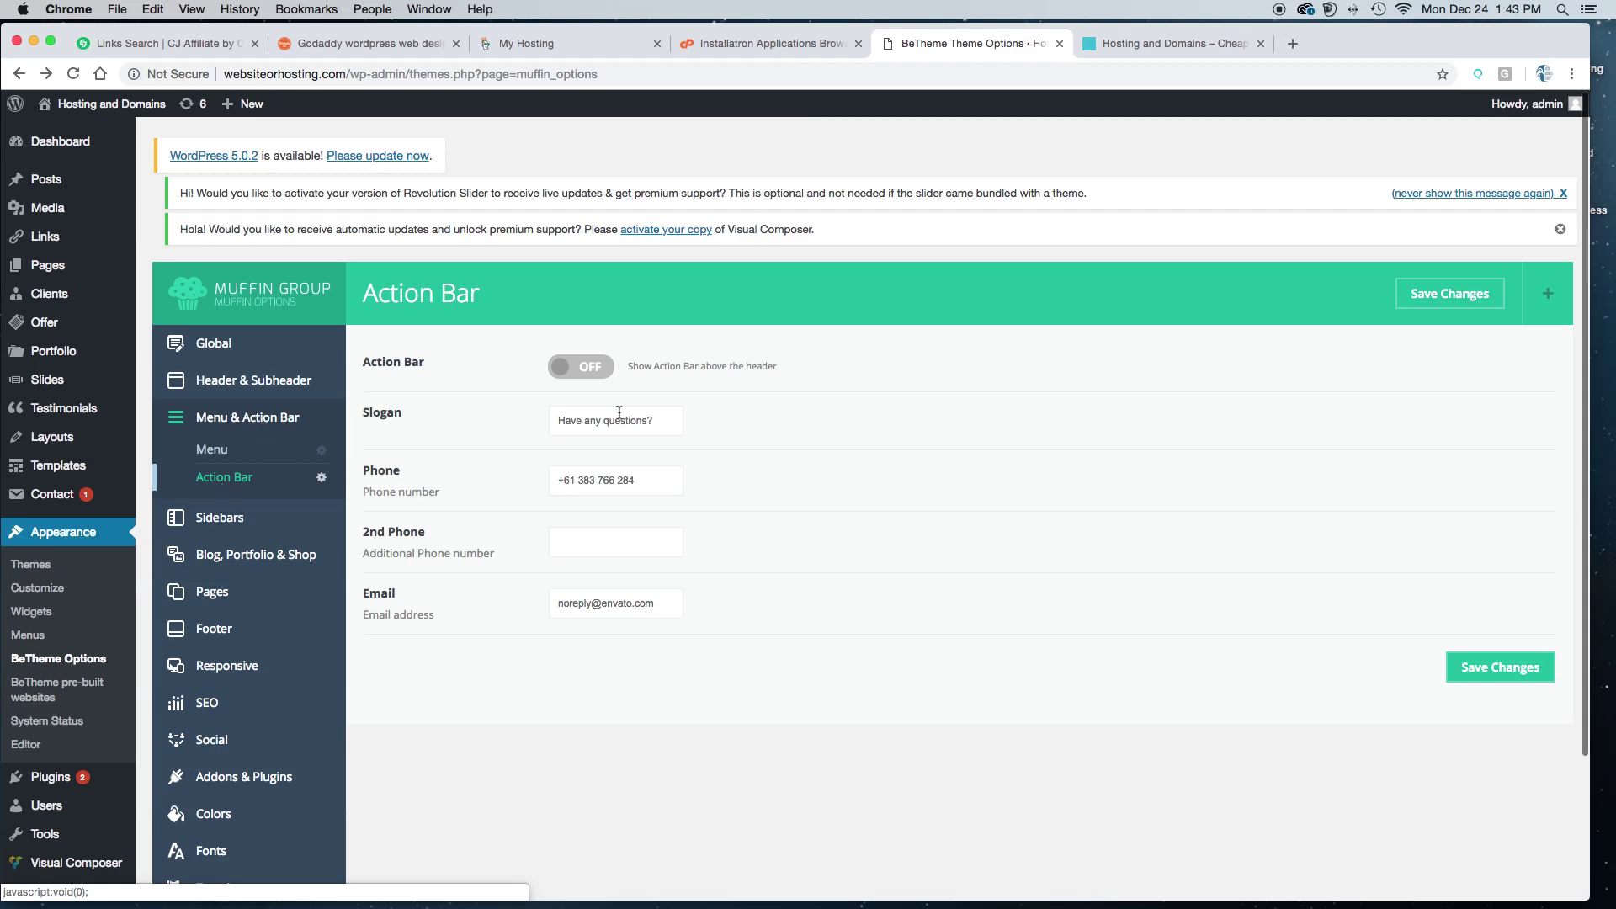
pyautogui.moveTo(662, 426); pyautogui.dragTo(509, 432)
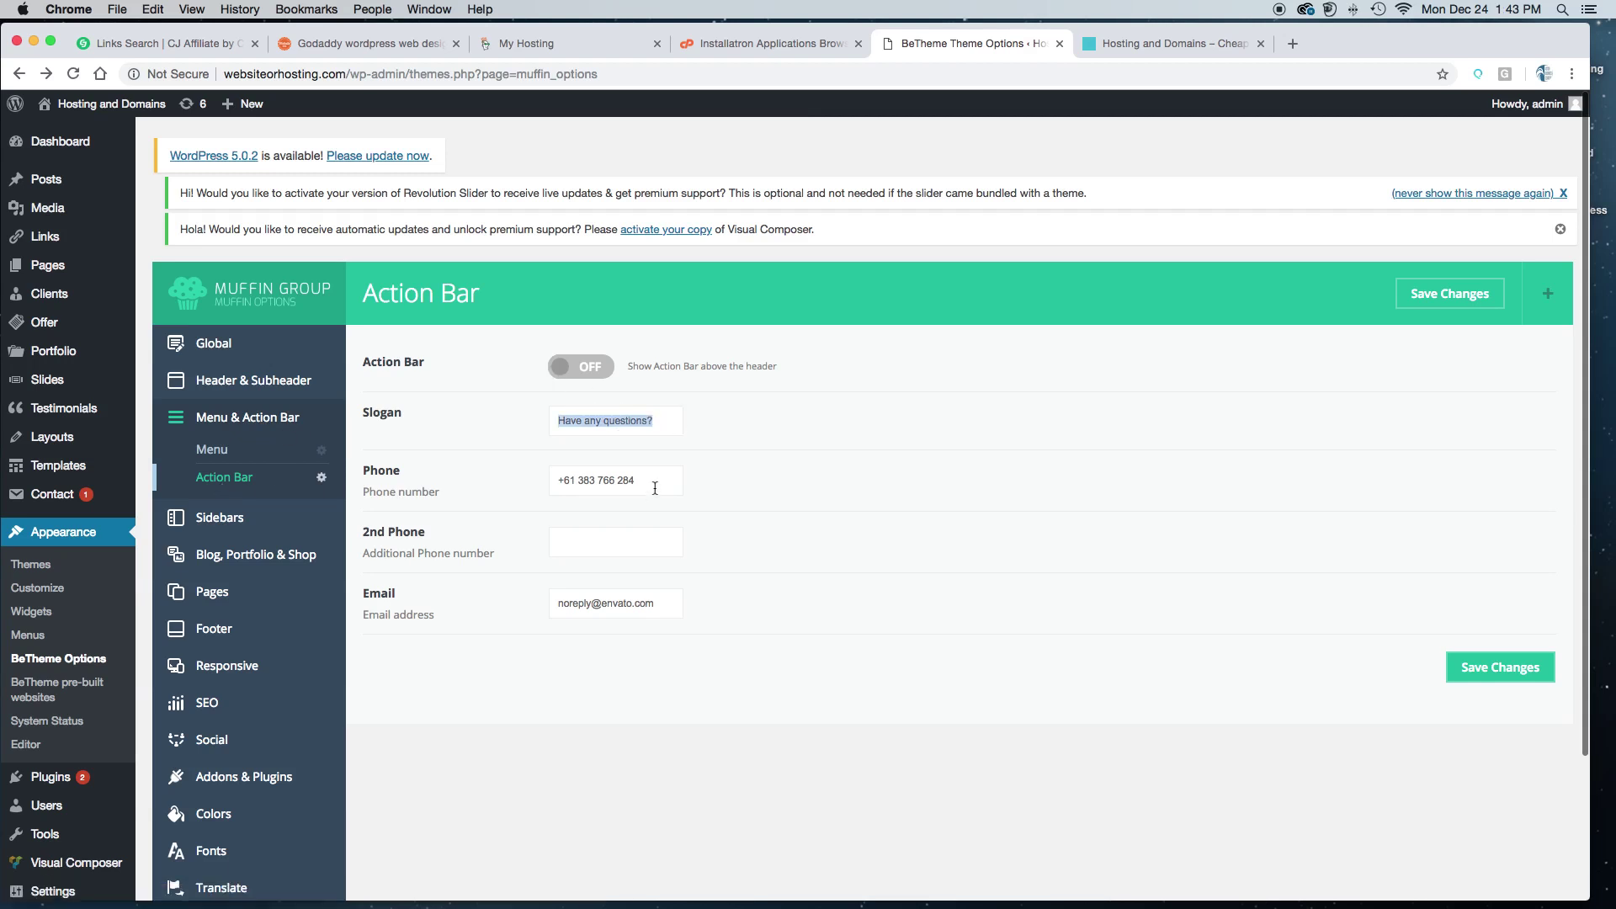
pyautogui.moveTo(655, 488); pyautogui.dragTo(537, 471)
pyautogui.moveTo(676, 413); pyautogui.dragTo(528, 411)
# Step: Compare with the websitecasa.com top bar, check the empty 2nd Phone field, then open Pages options
pyautogui.click(305, 44)
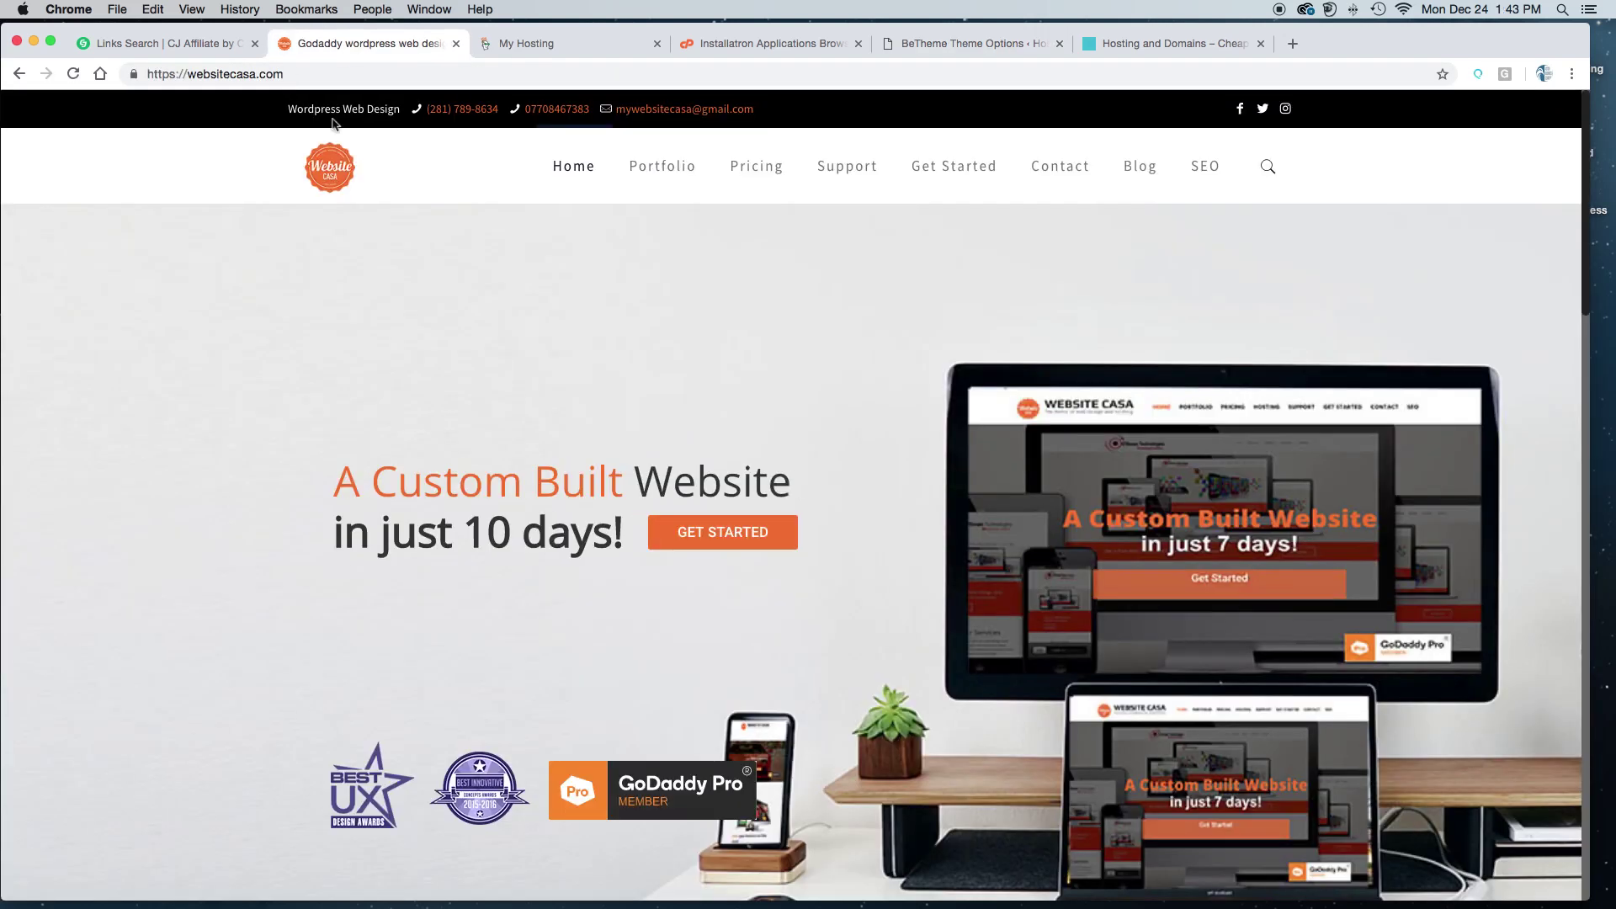
pyautogui.click(966, 43)
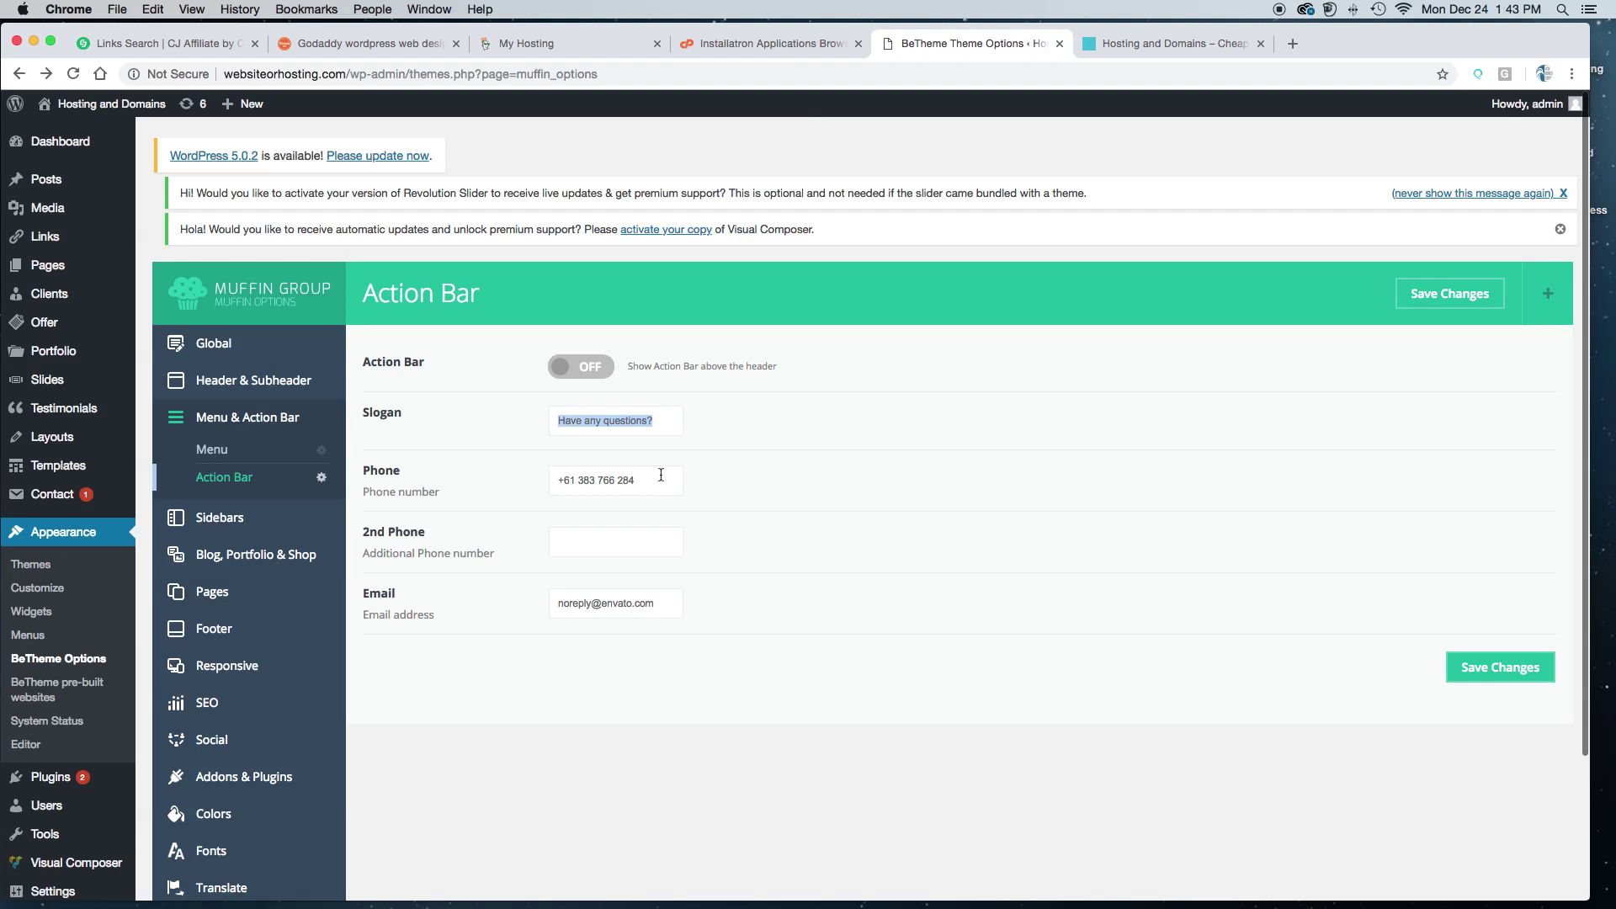
pyautogui.click(613, 544)
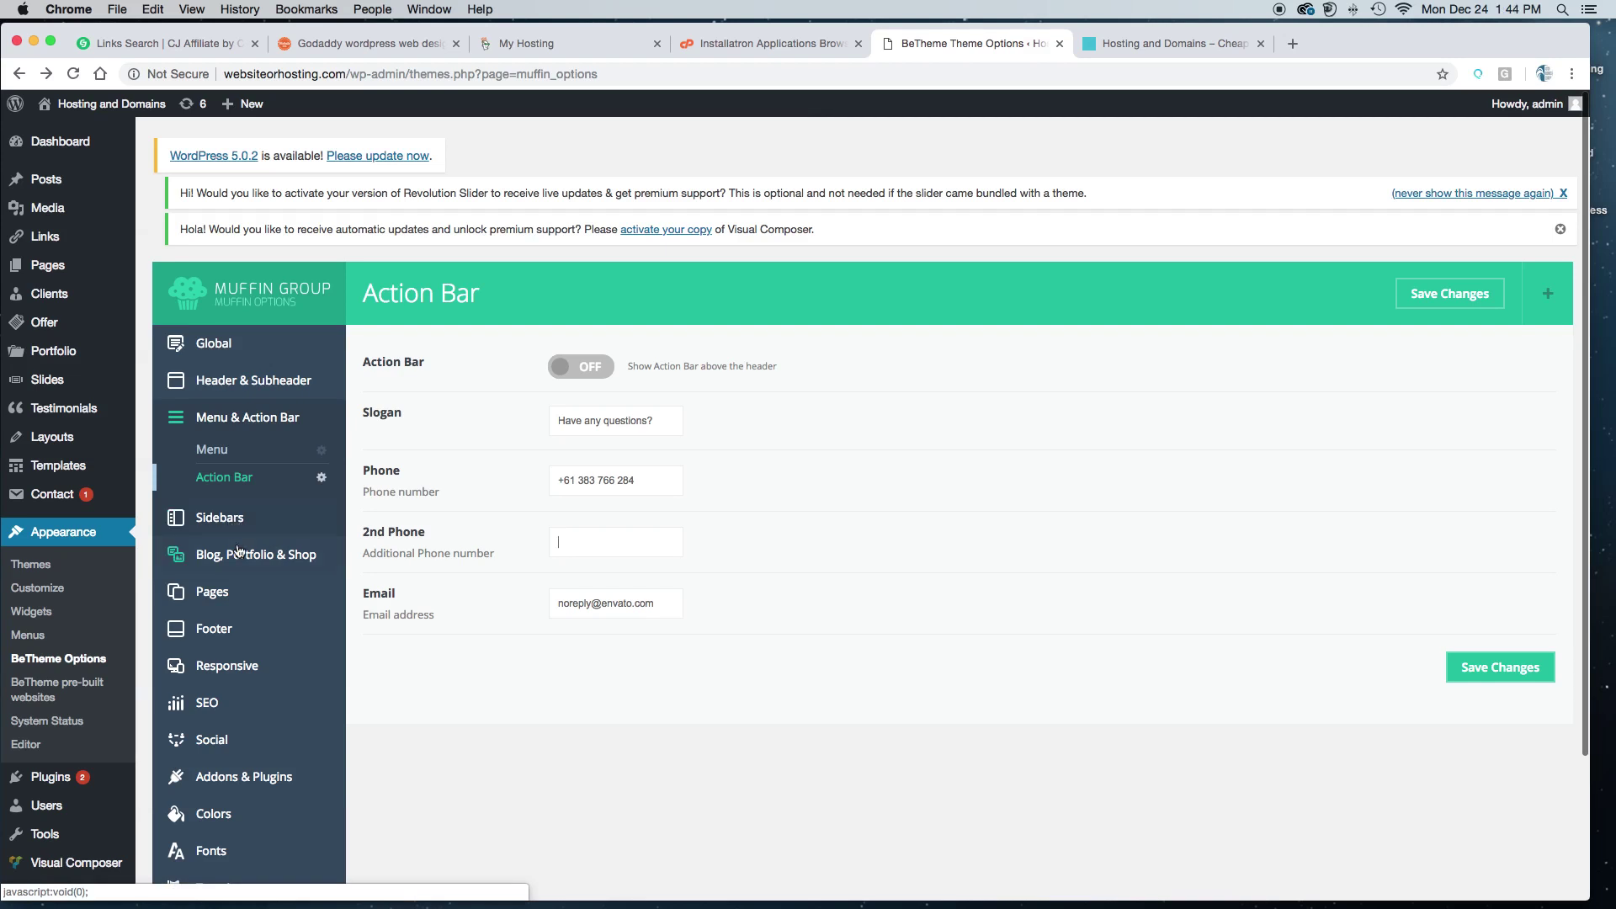
pyautogui.click(212, 594)
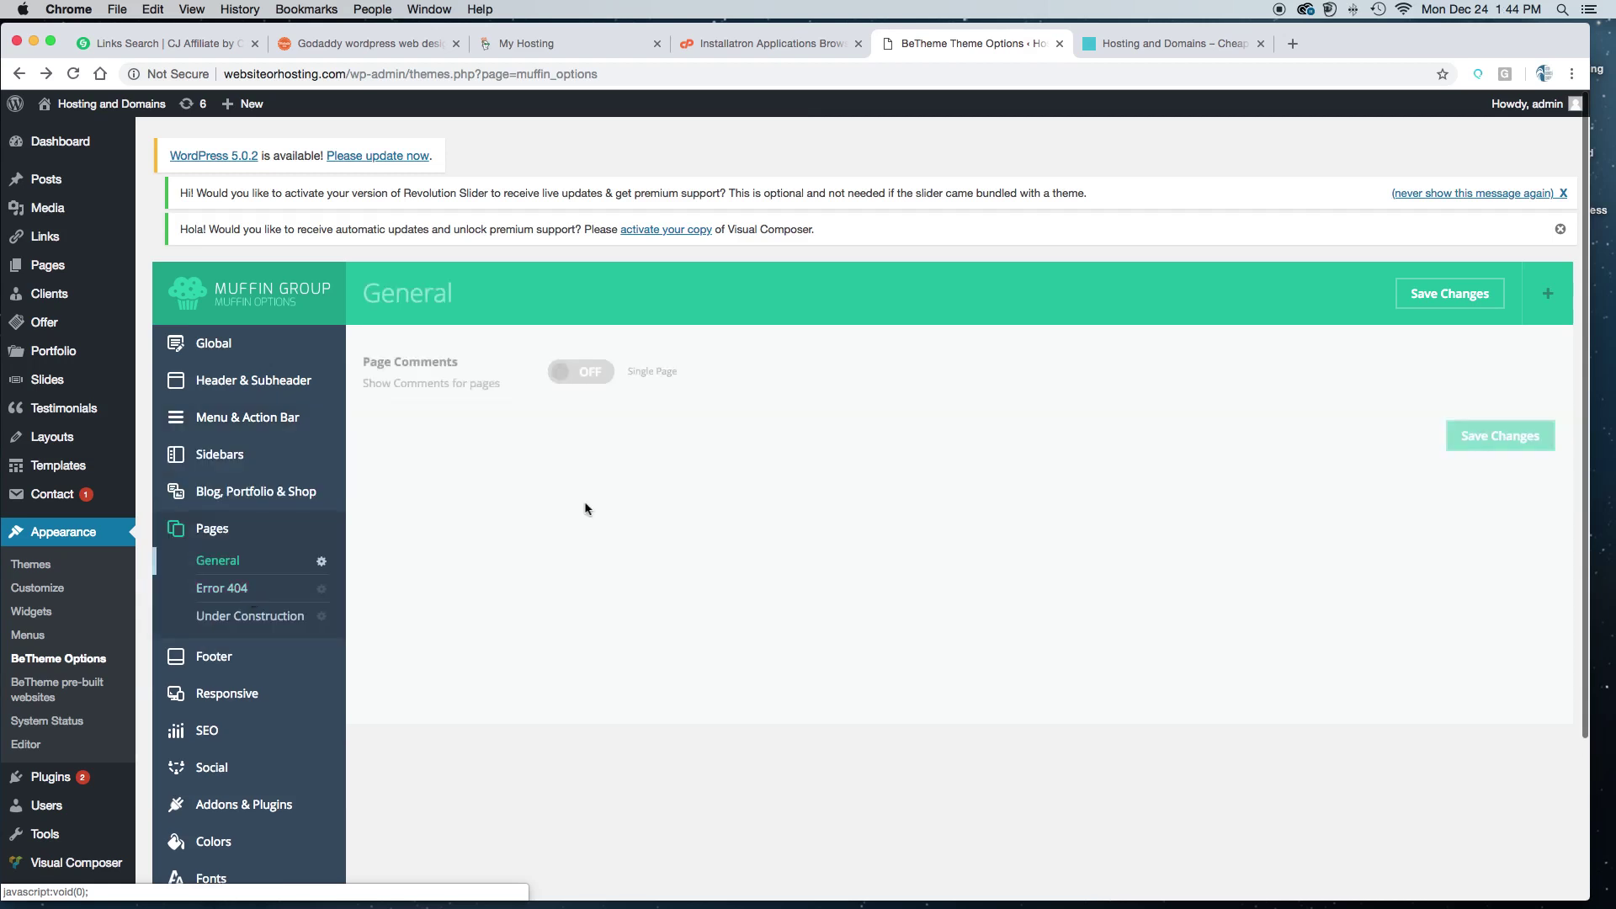
# Step: Toggle Page Comments on and off twice, leaving it switched off
pyautogui.click(556, 375)
pyautogui.click(608, 375)
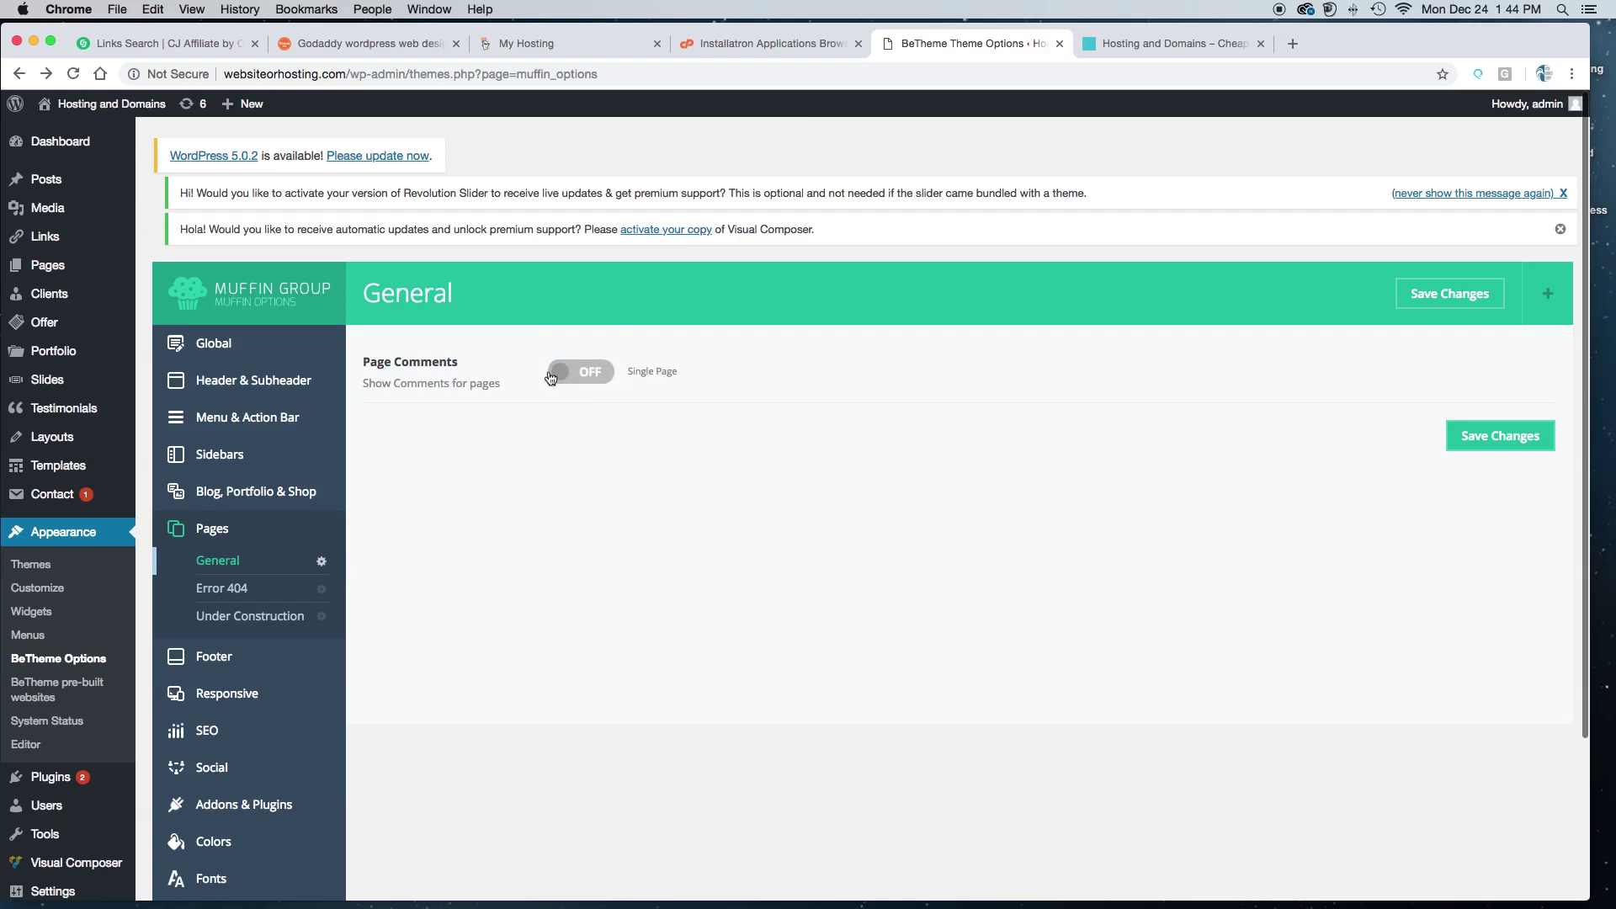
pyautogui.click(601, 377)
pyautogui.click(603, 379)
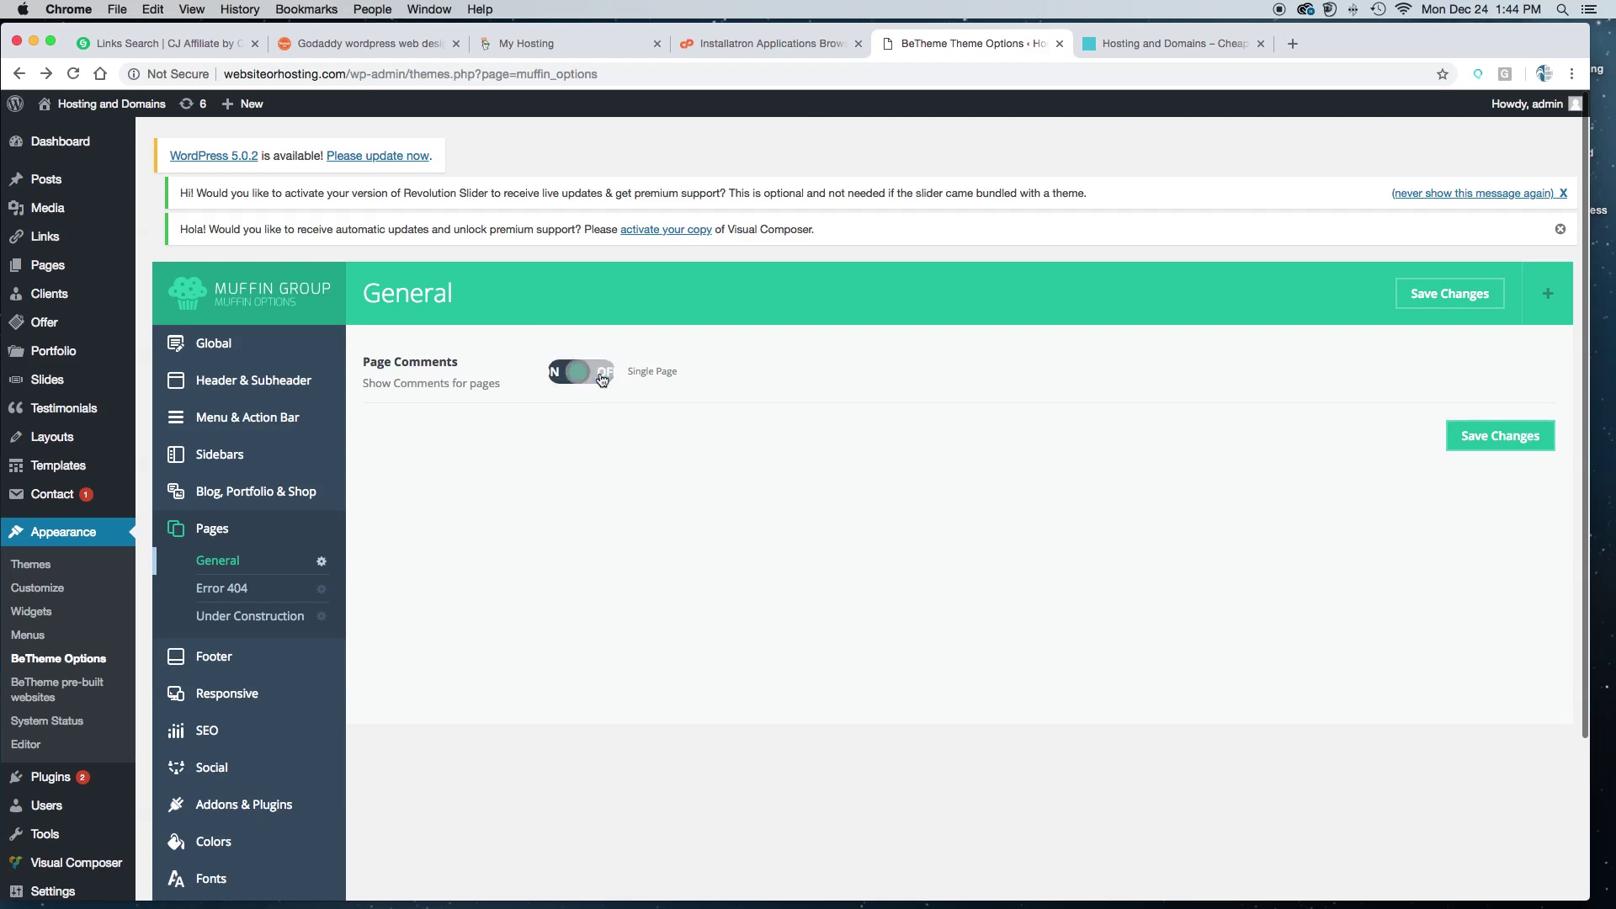
# Step: Review the Error 404 page options, then open the Under Construction settings
pyautogui.click(223, 590)
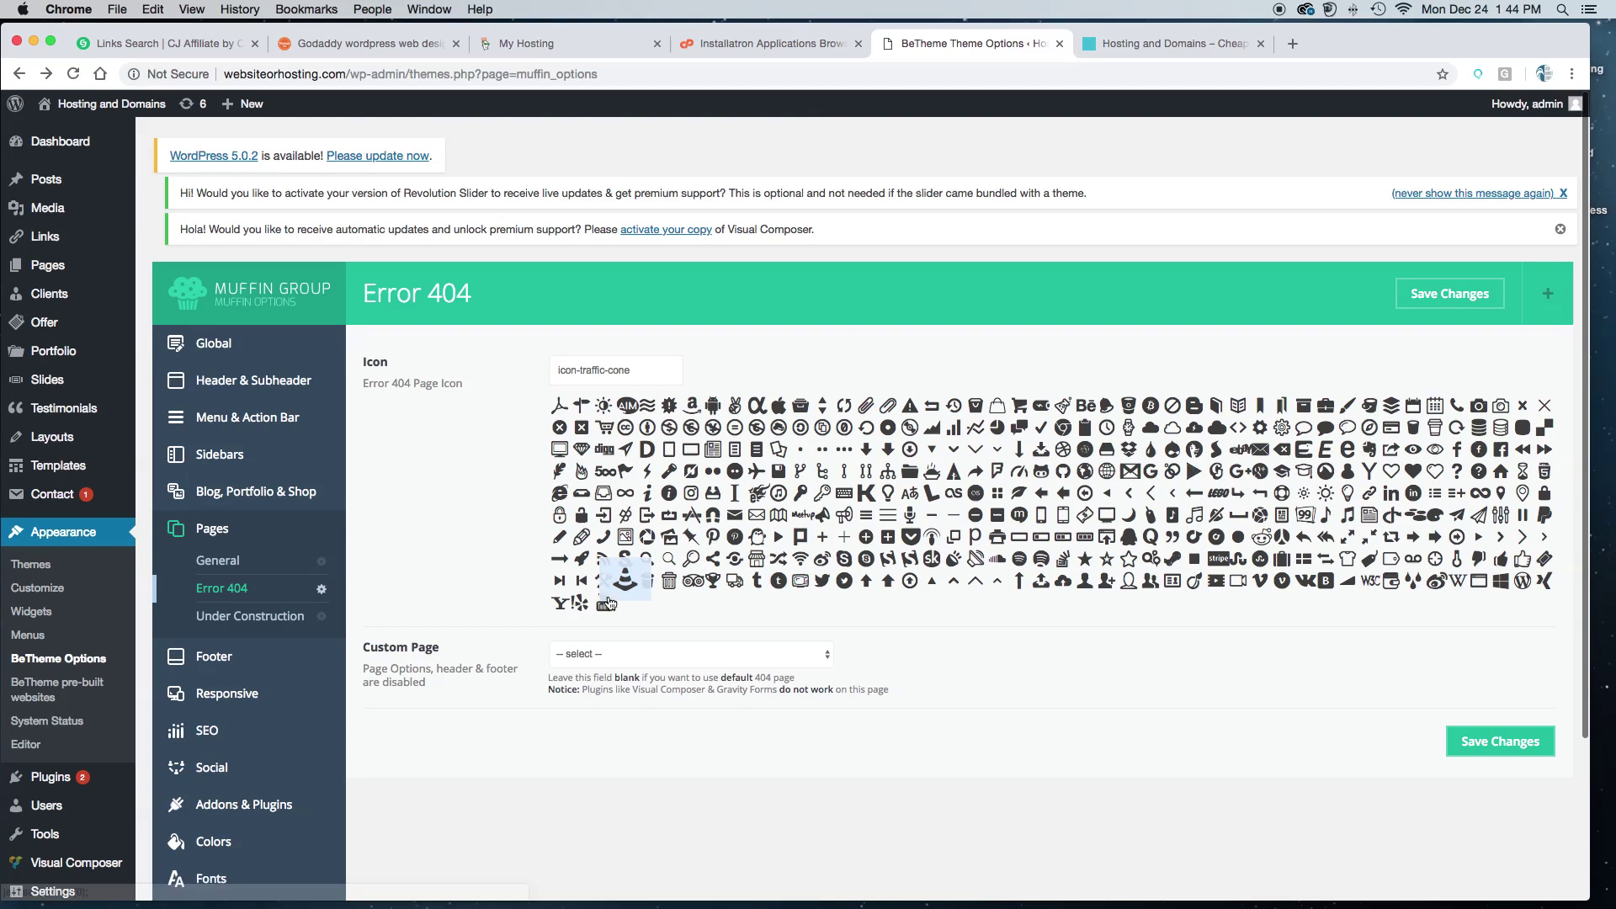
pyautogui.scroll(-5, 608, 595)
pyautogui.scroll(6, 608, 594)
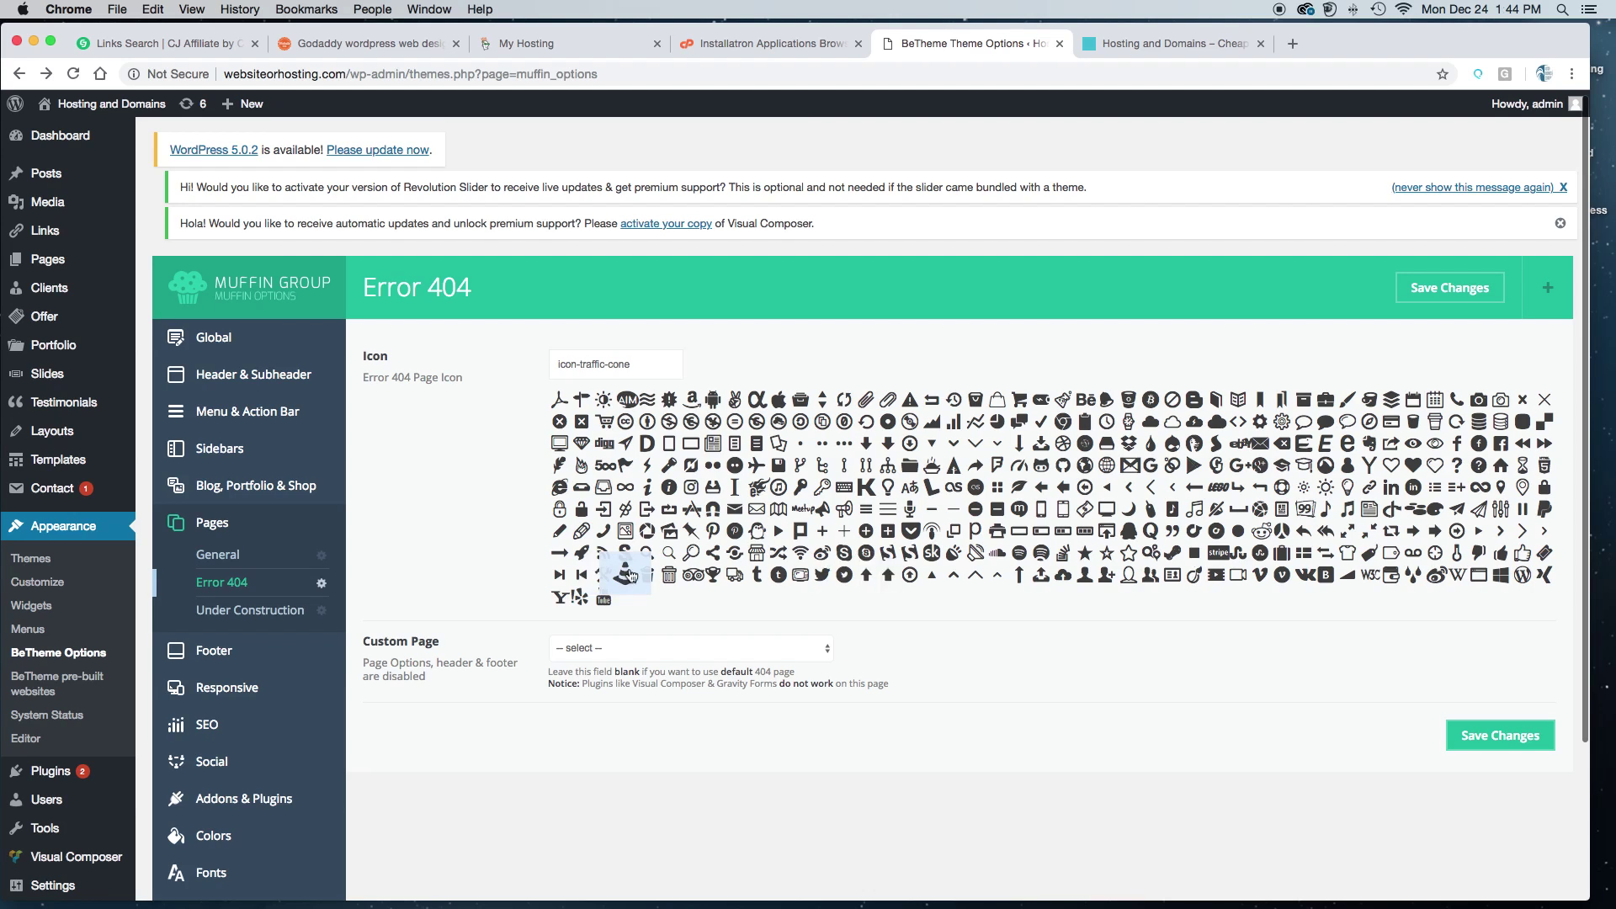
pyautogui.scroll(1, 630, 582)
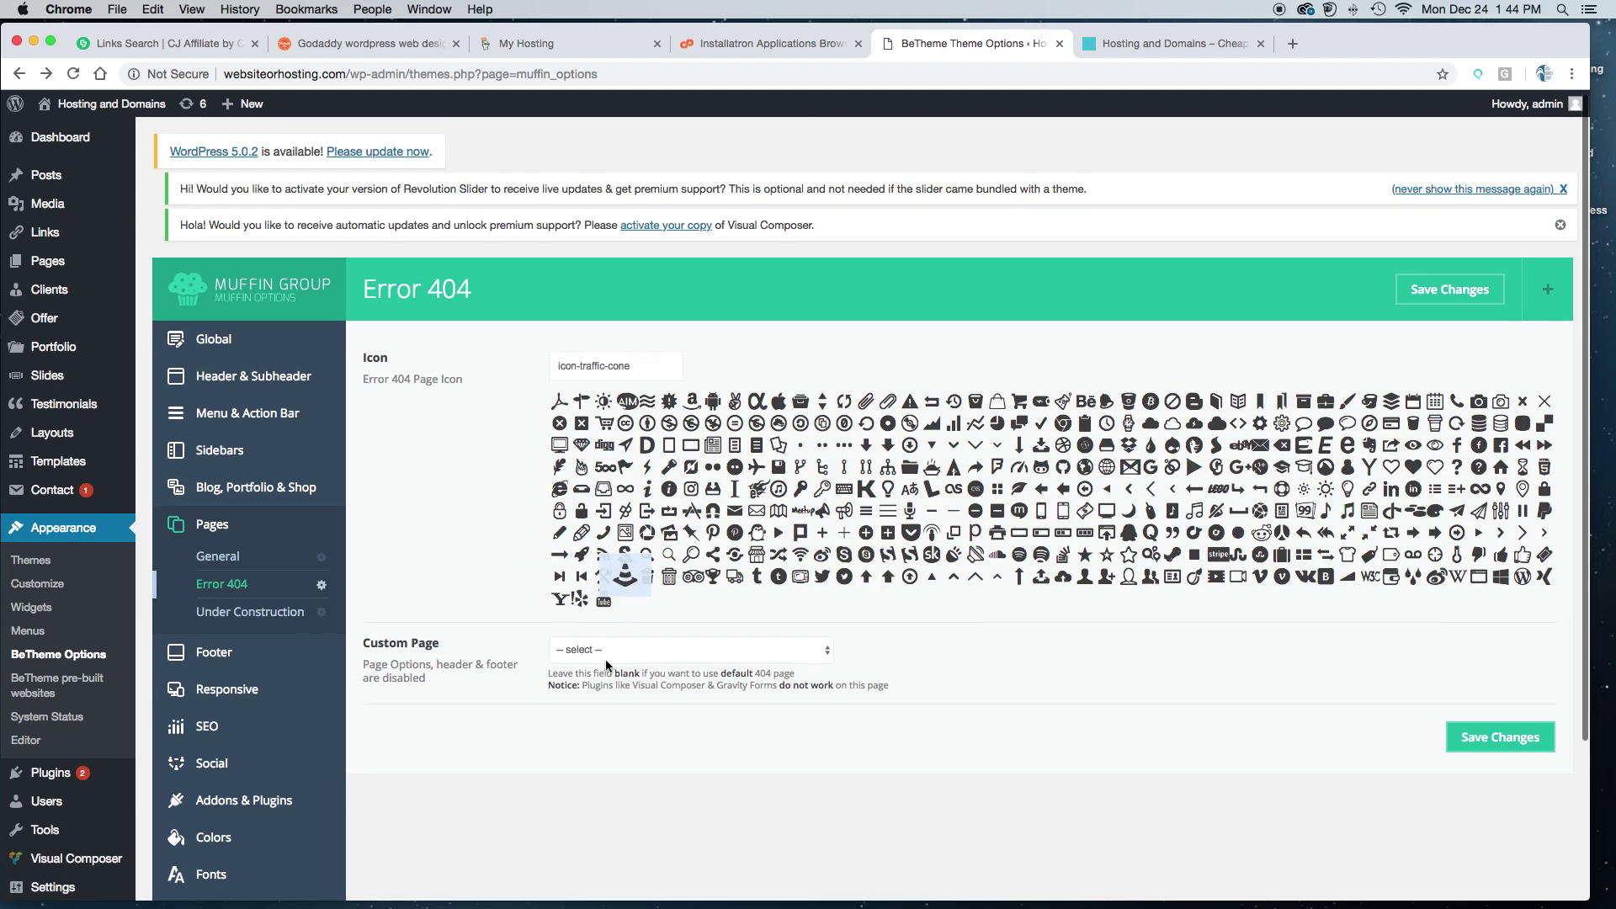
pyautogui.scroll(-1, 580, 657)
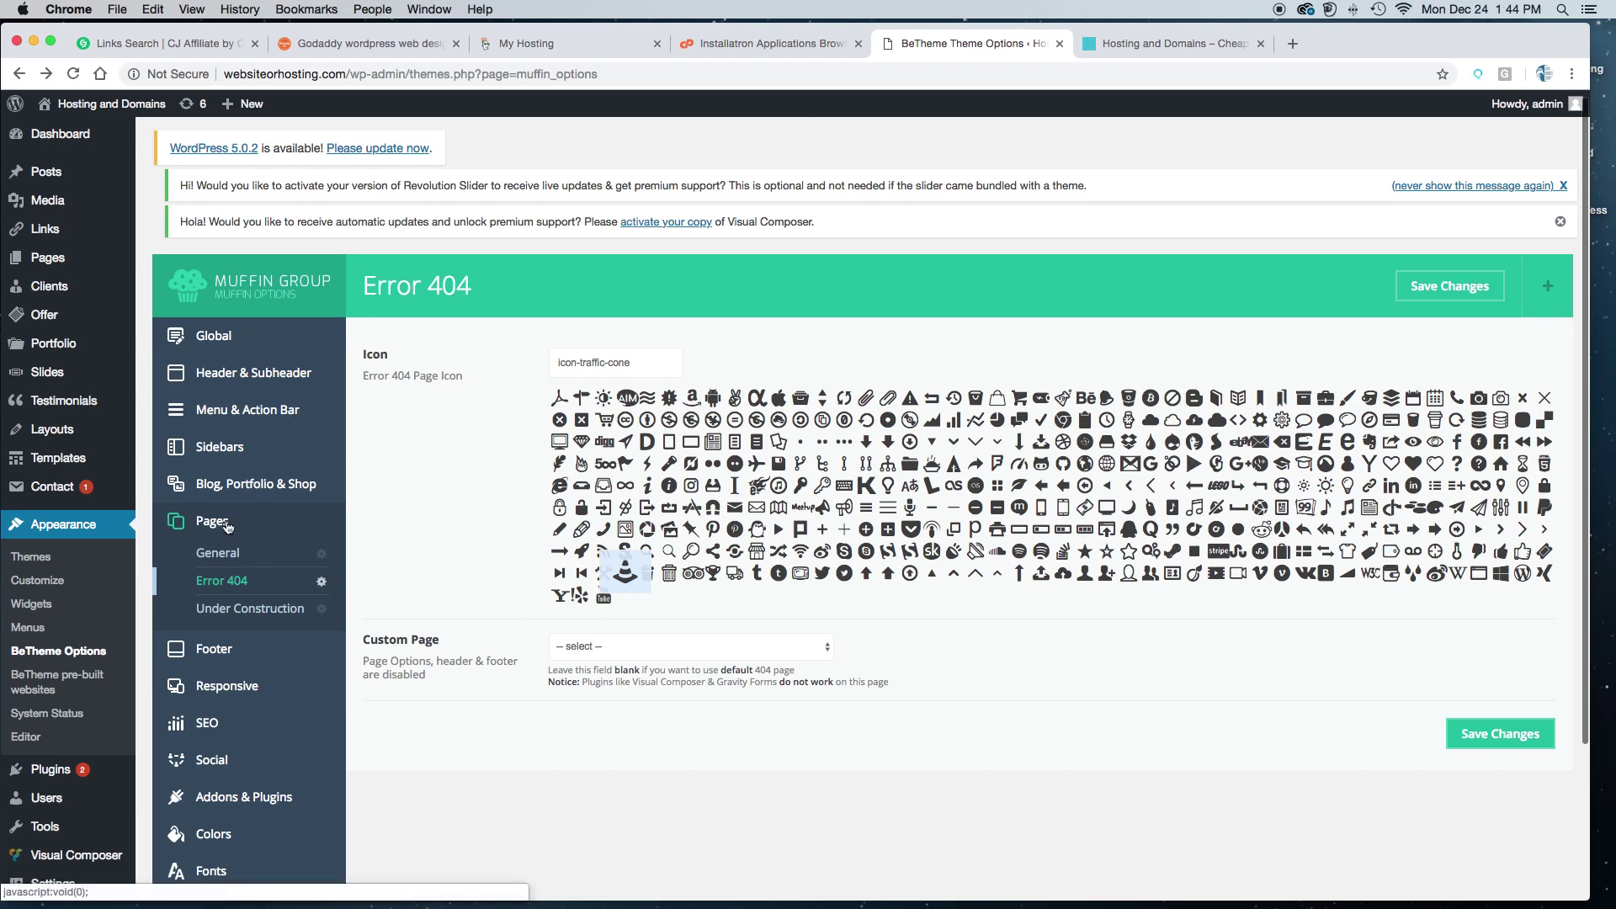
pyautogui.click(232, 612)
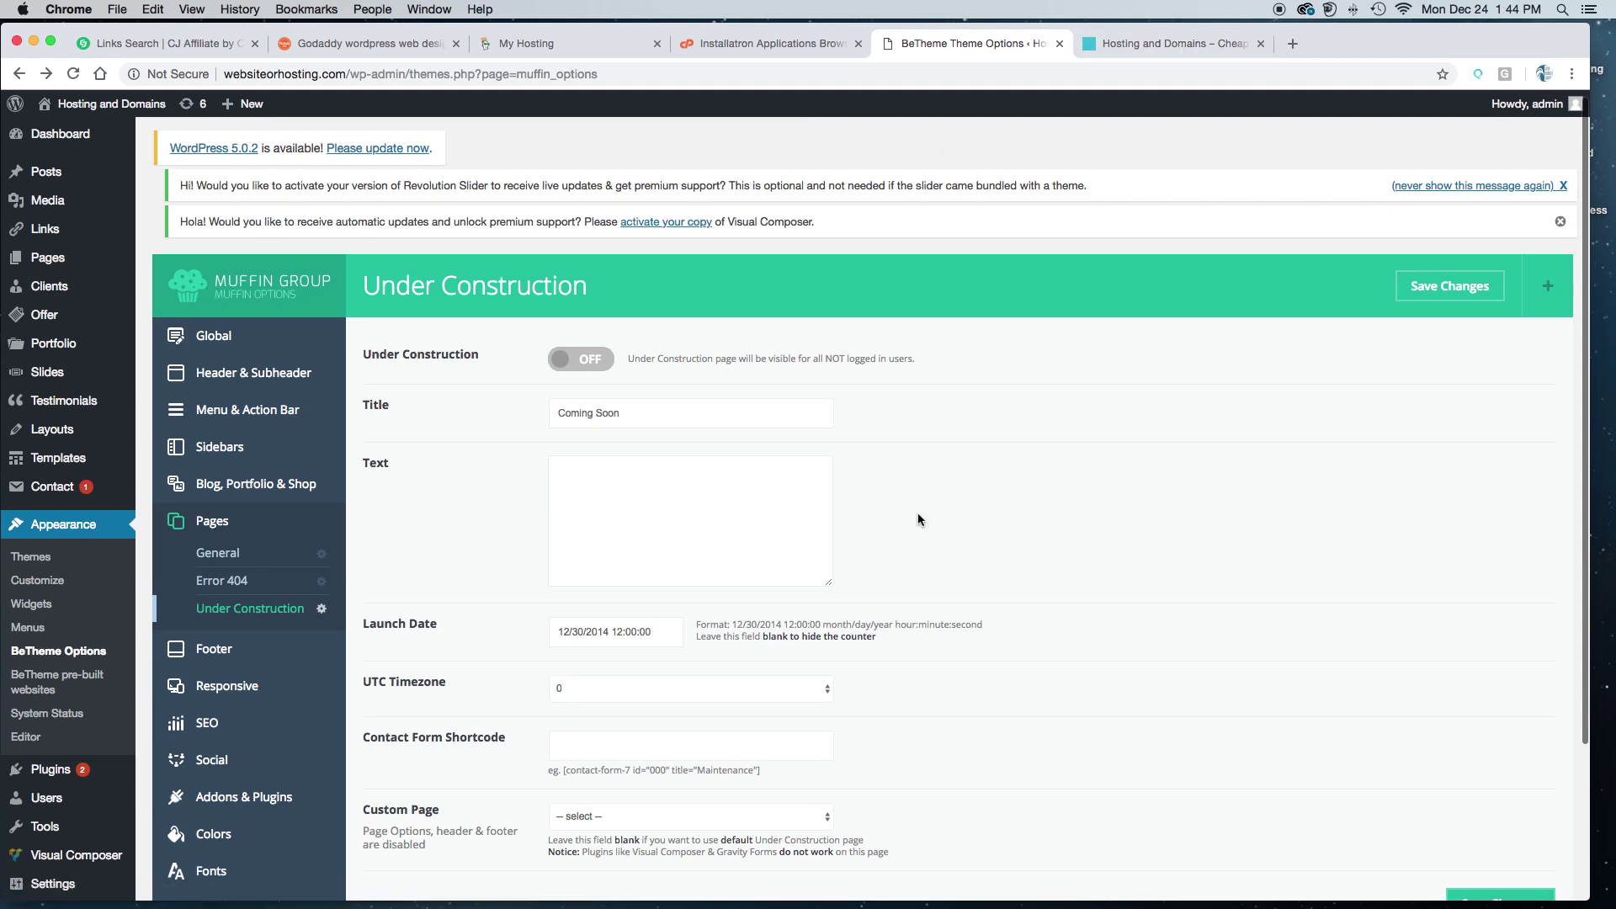
pyautogui.click(403, 49)
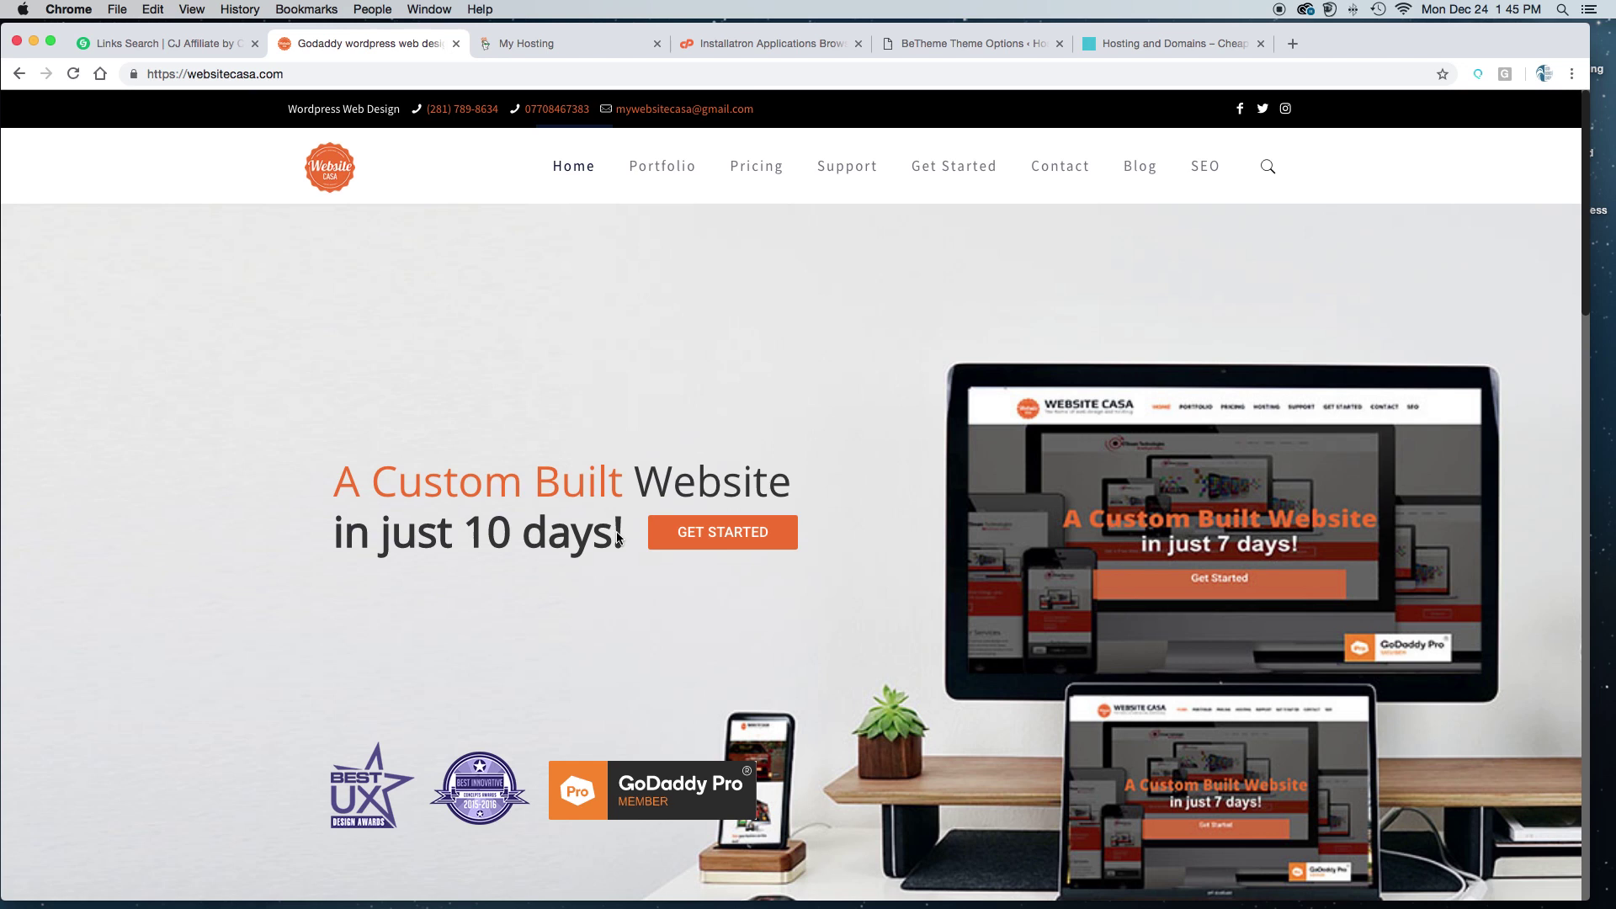
pyautogui.click(1144, 52)
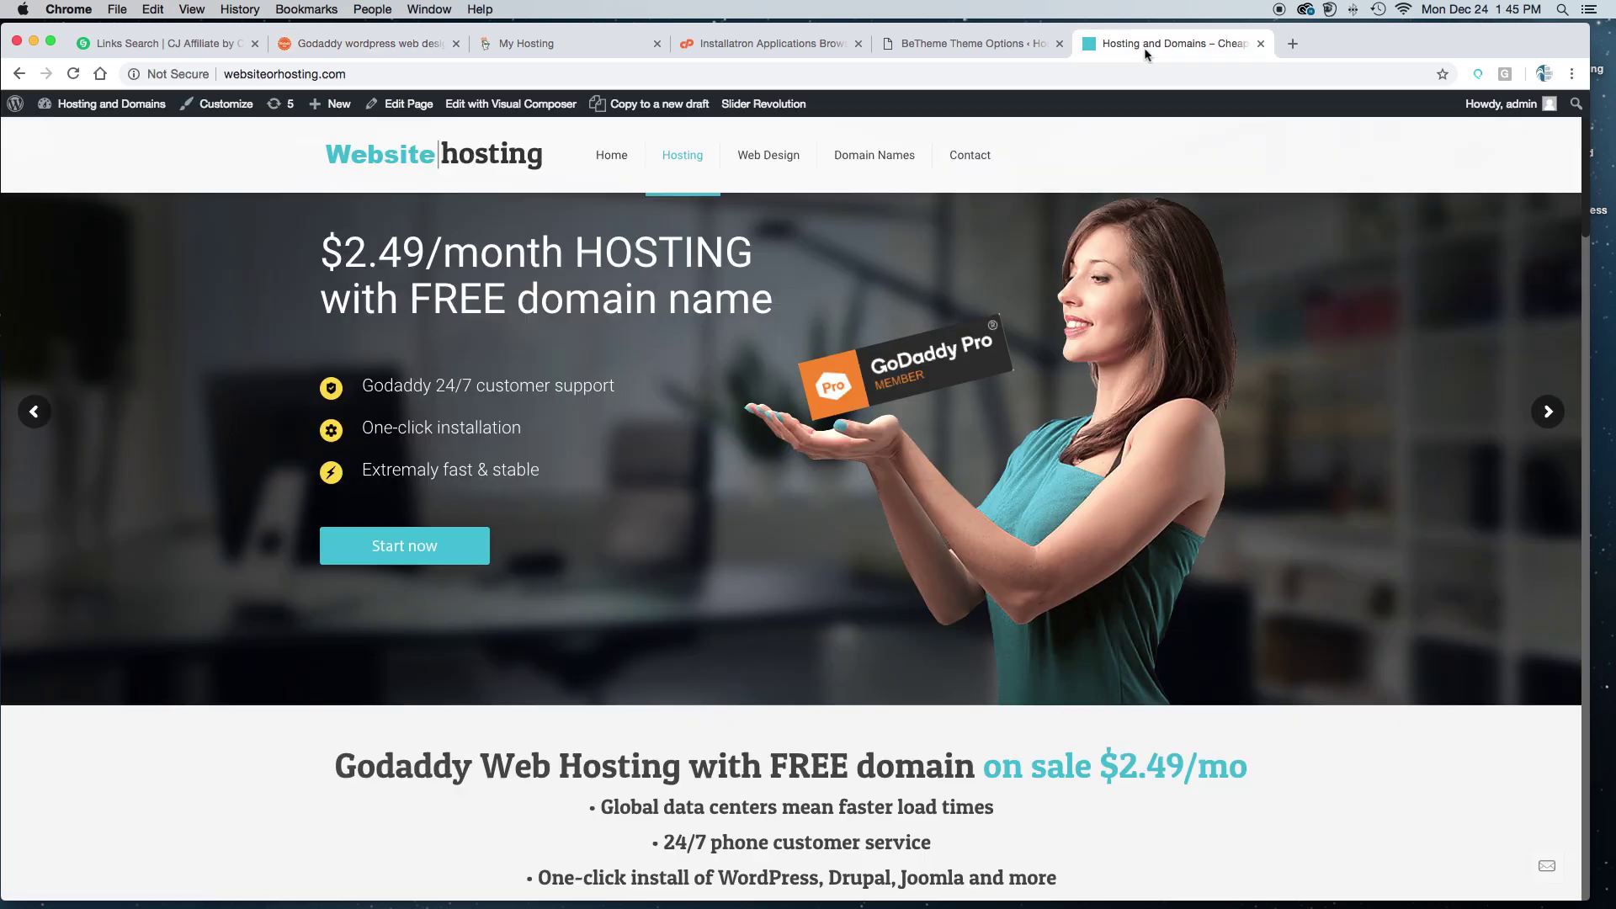
pyautogui.click(577, 50)
pyautogui.click(959, 46)
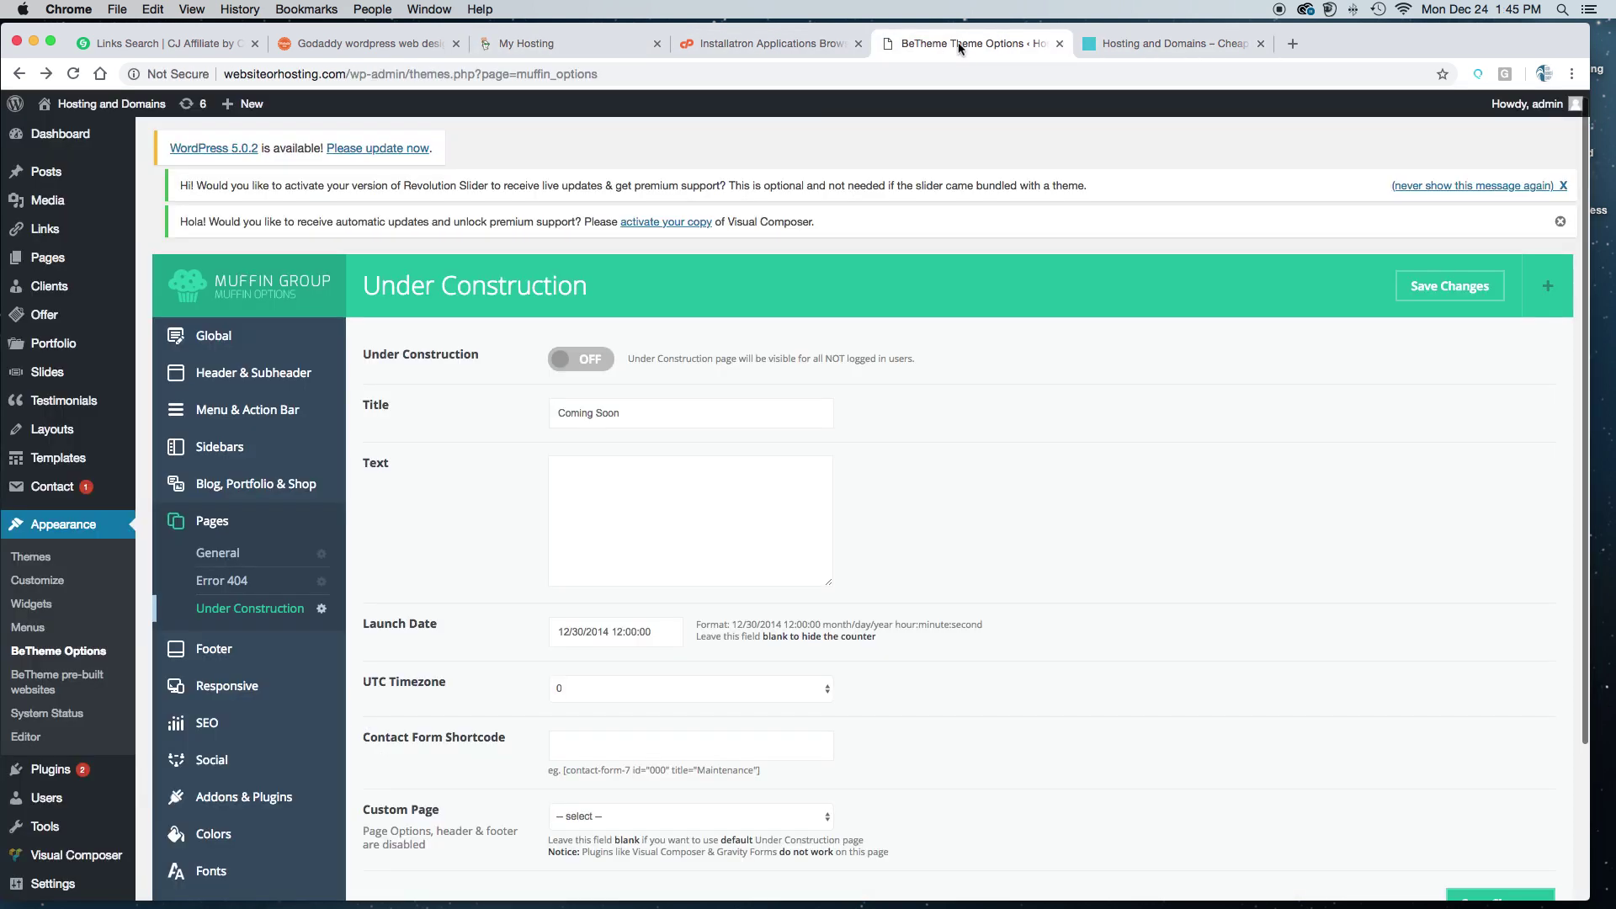
pyautogui.scroll(-5, 932, 499)
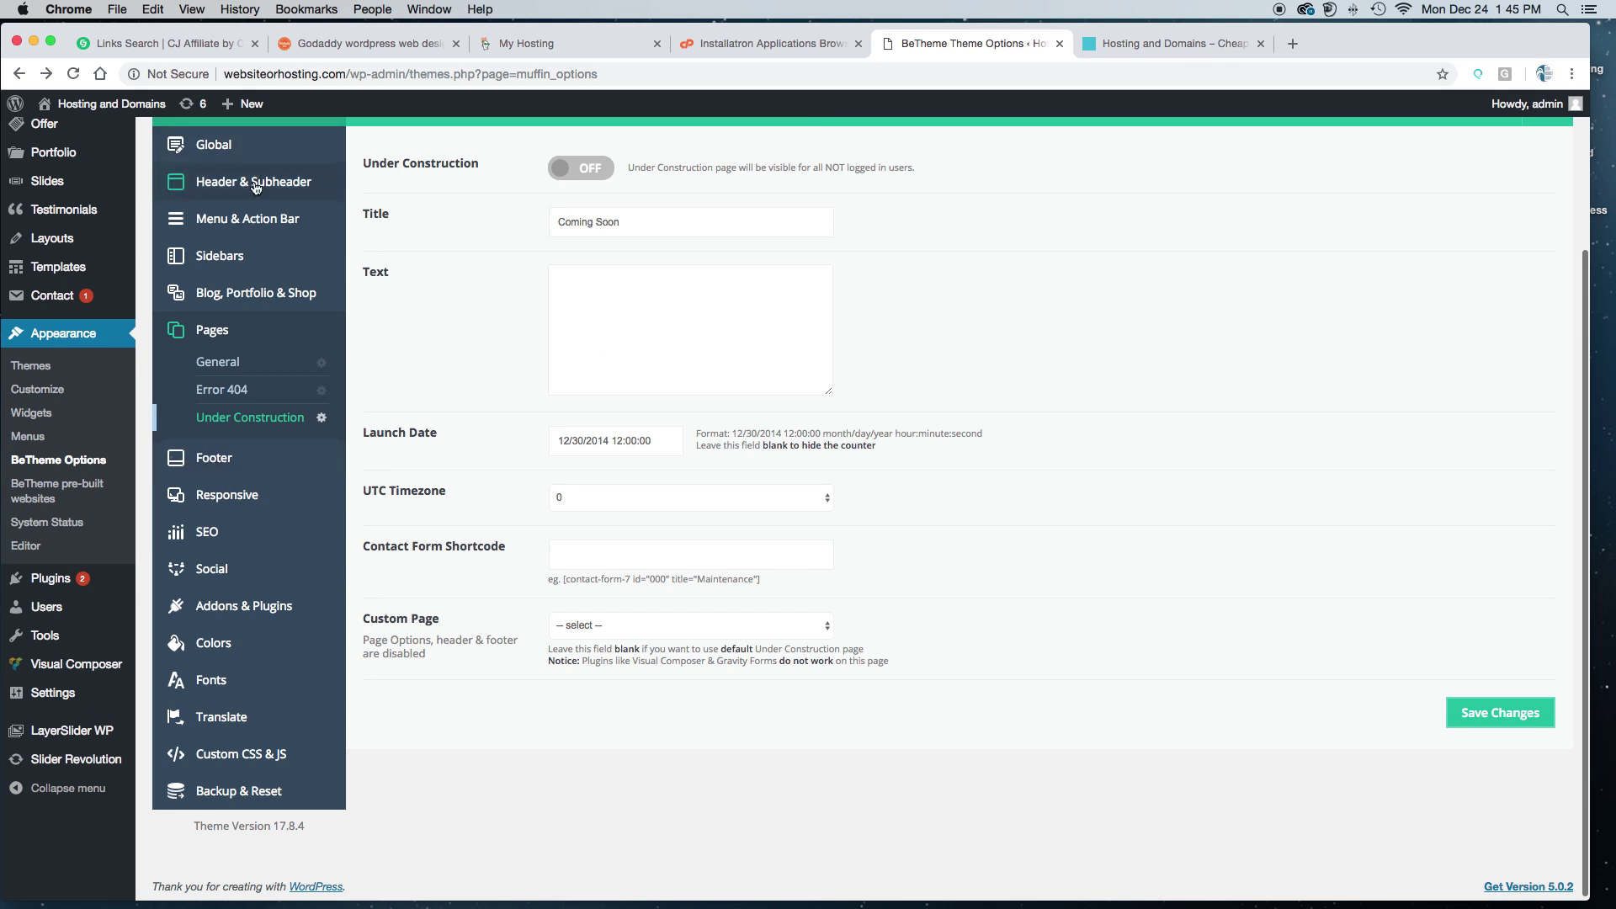
pyautogui.scroll(3, 254, 187)
pyautogui.scroll(-3, 254, 187)
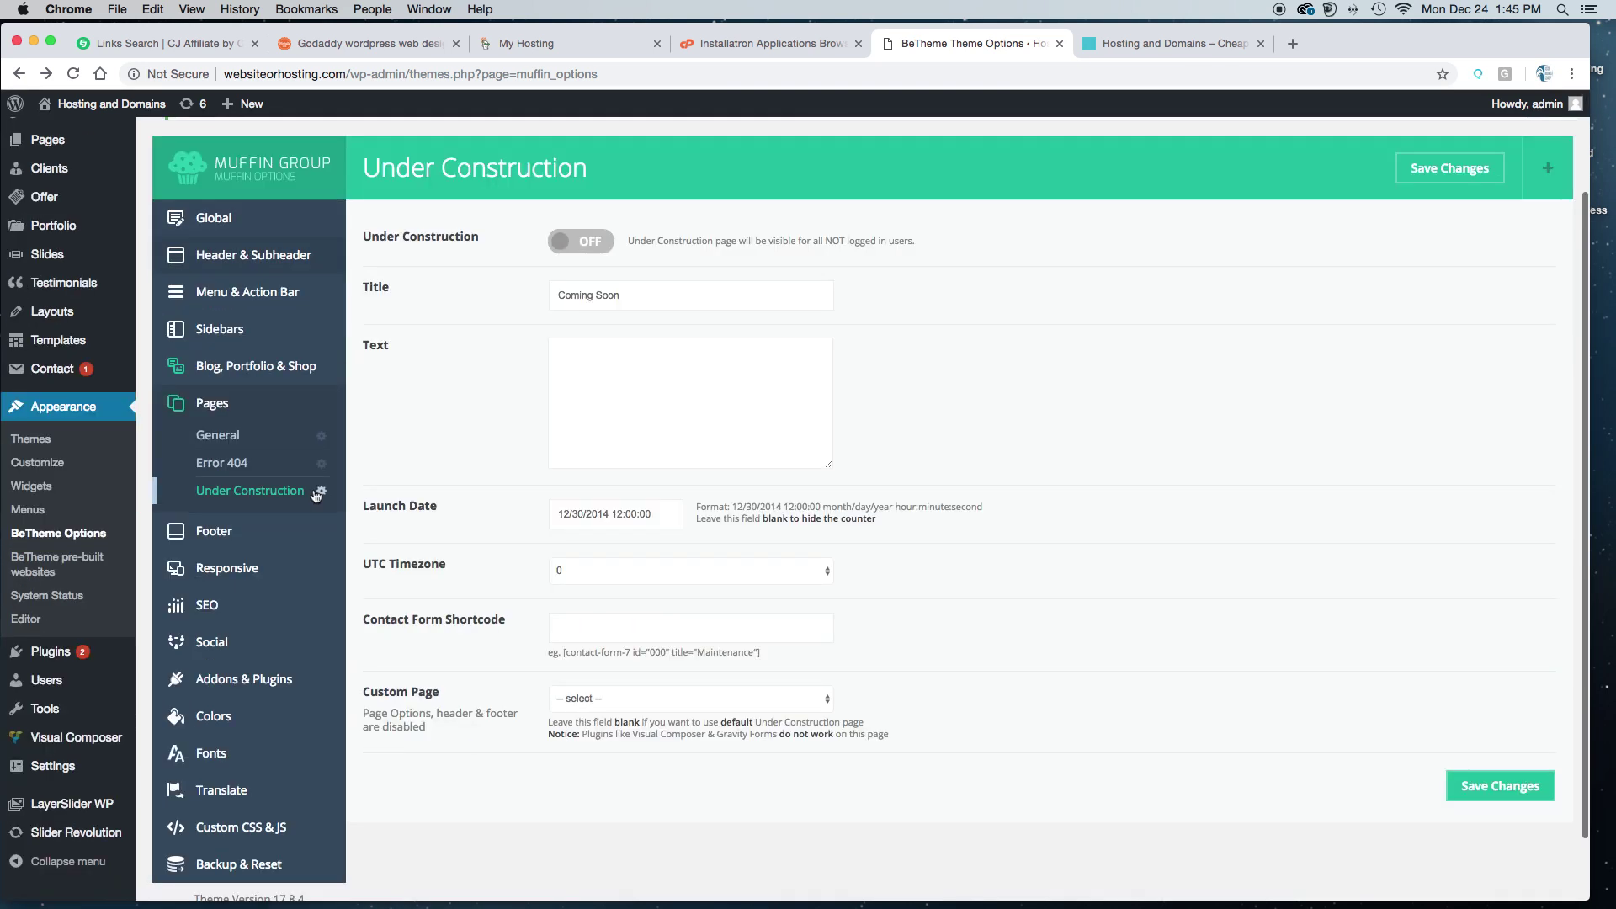
pyautogui.click(229, 532)
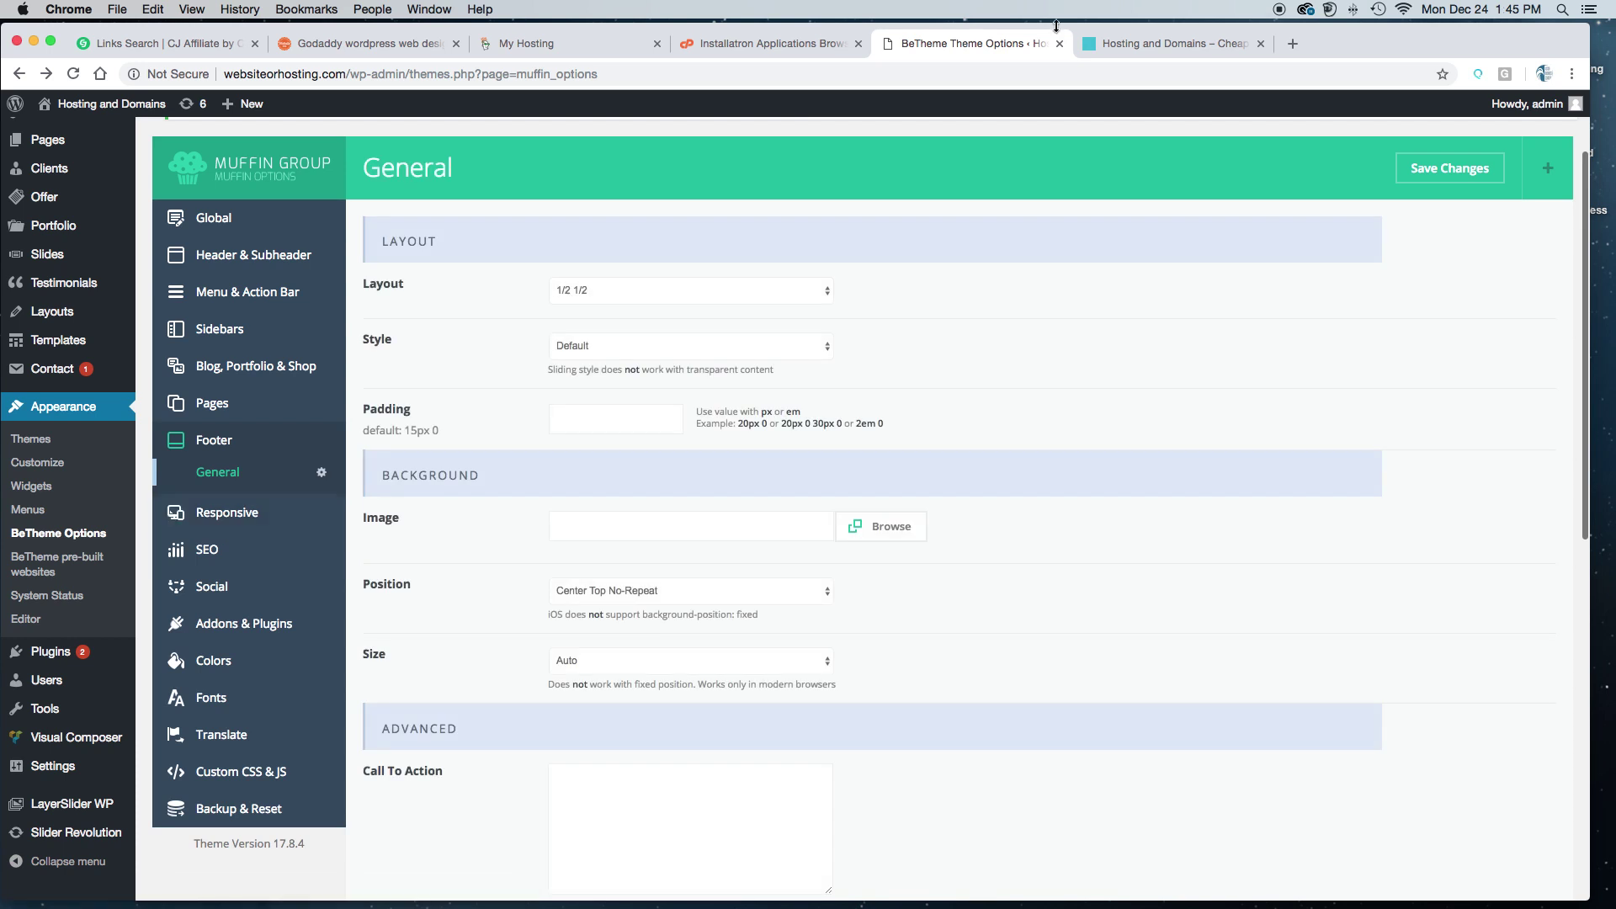
# Step: Select the copyright line in the live site's footer
pyautogui.click(1123, 47)
pyautogui.scroll(-15, 1149, 699)
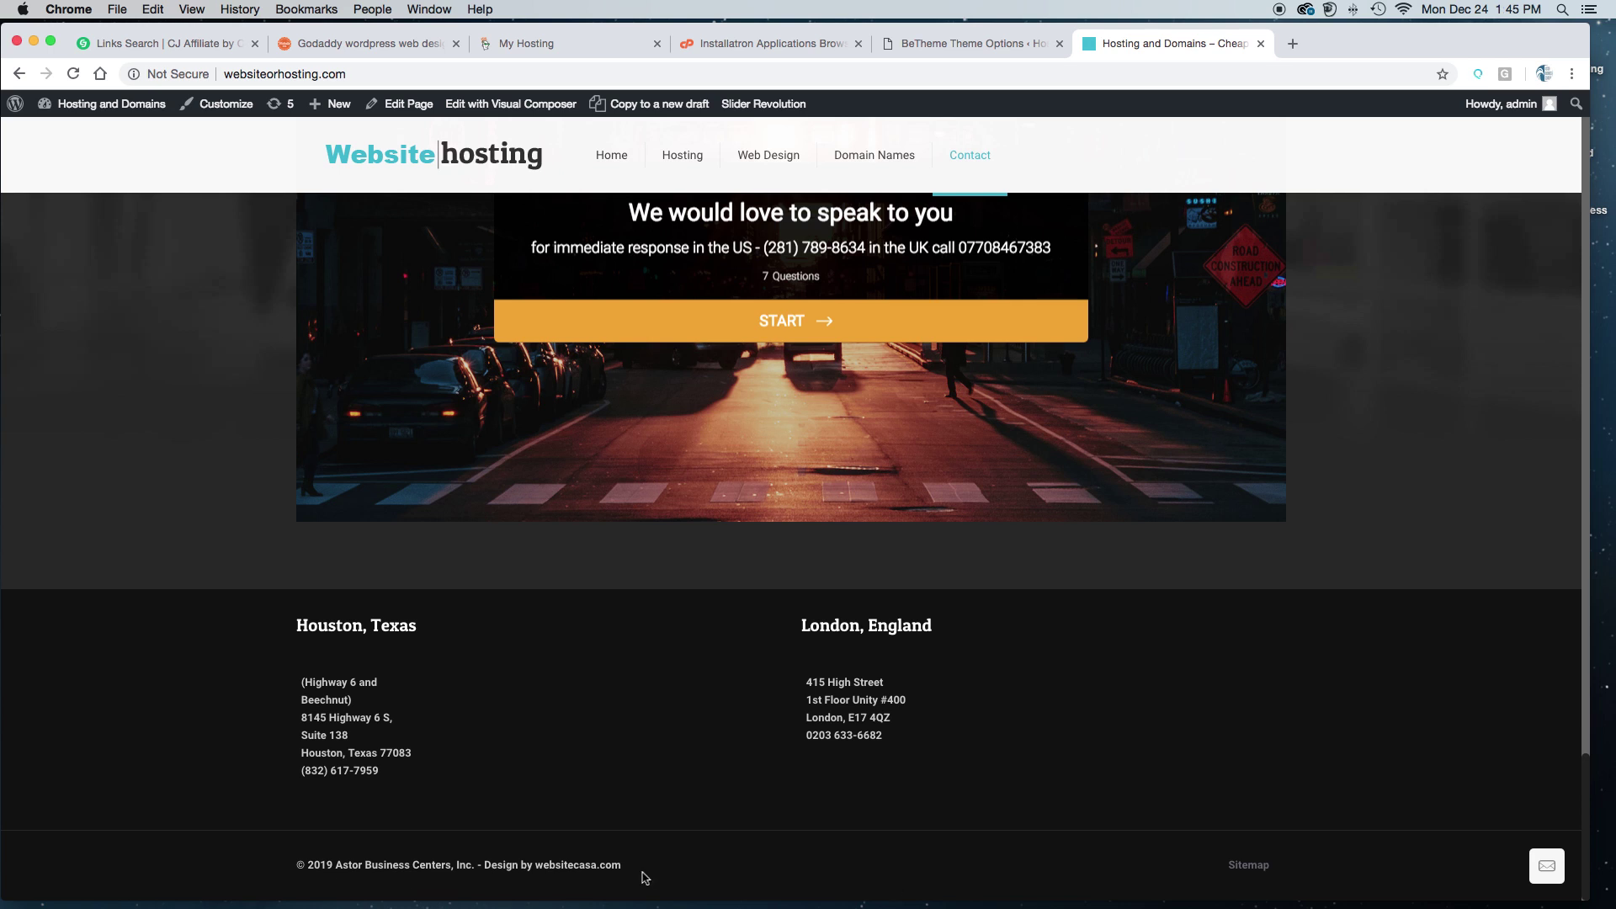
pyautogui.click(292, 875)
pyautogui.tripleClick(293, 873)
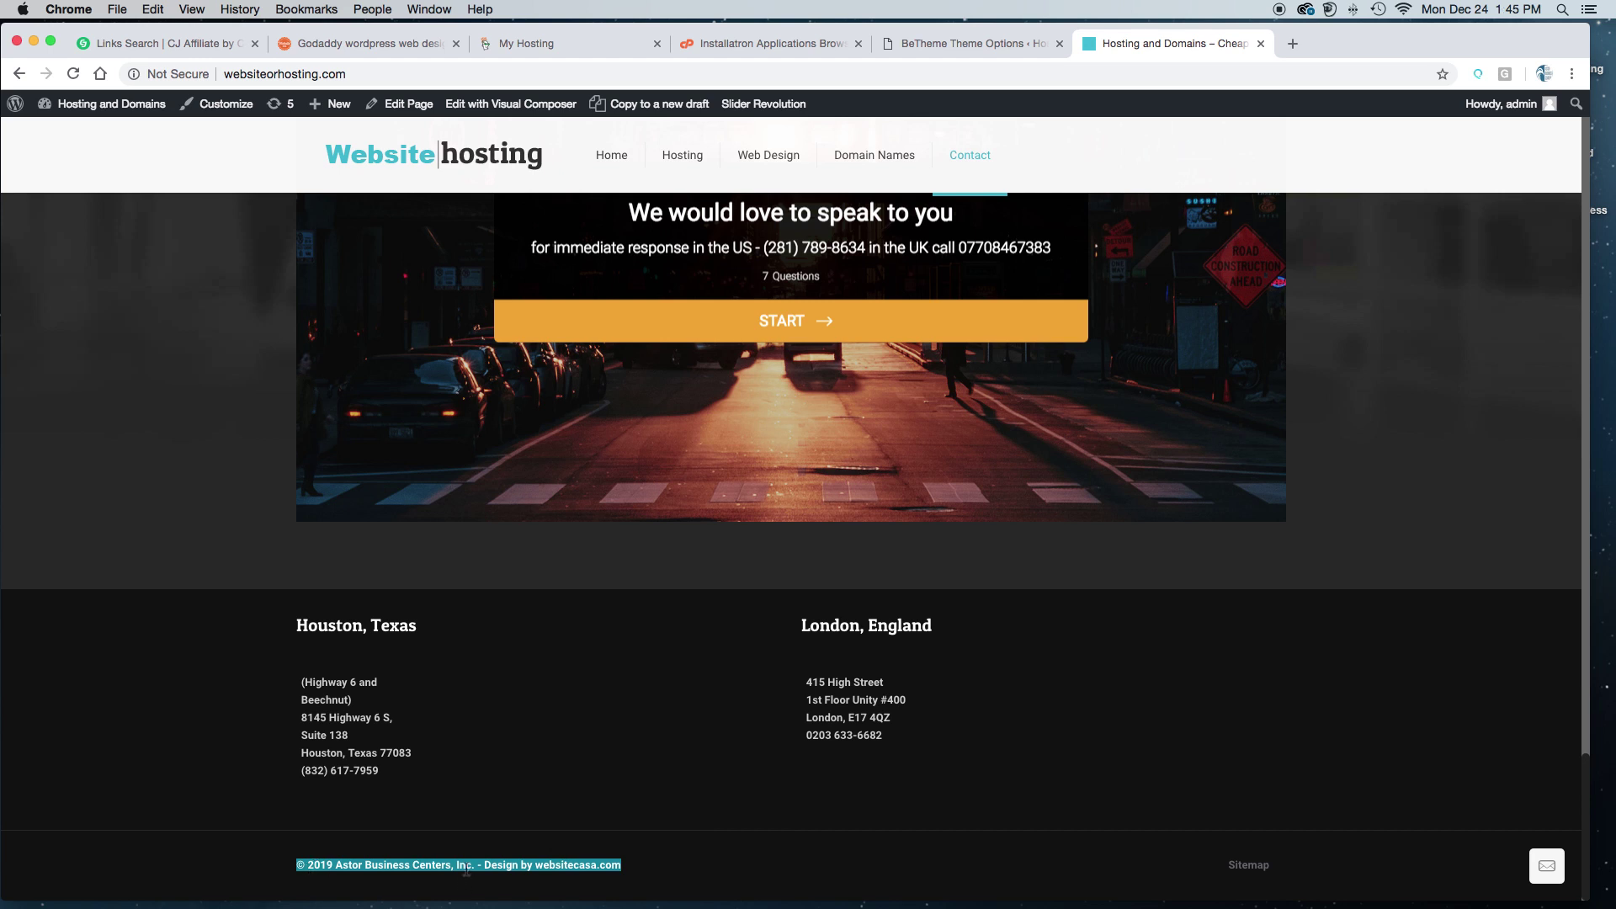
pyautogui.scroll(15, 980, 352)
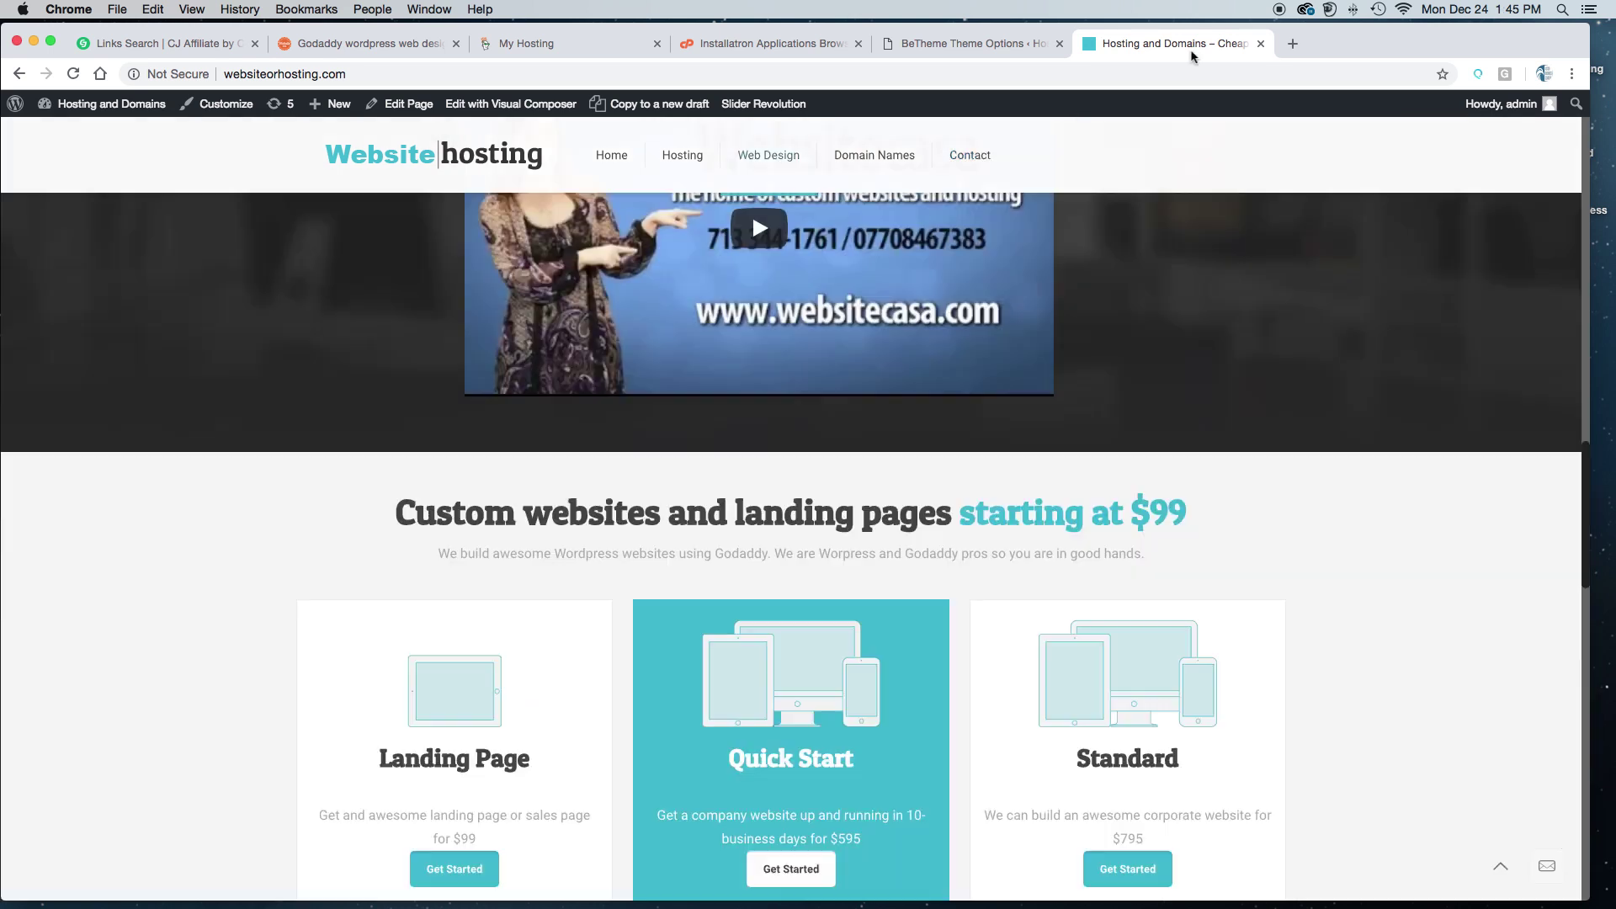
# Step: Back in Footer General options, highlight the Copyright field text for comparison
pyautogui.click(943, 47)
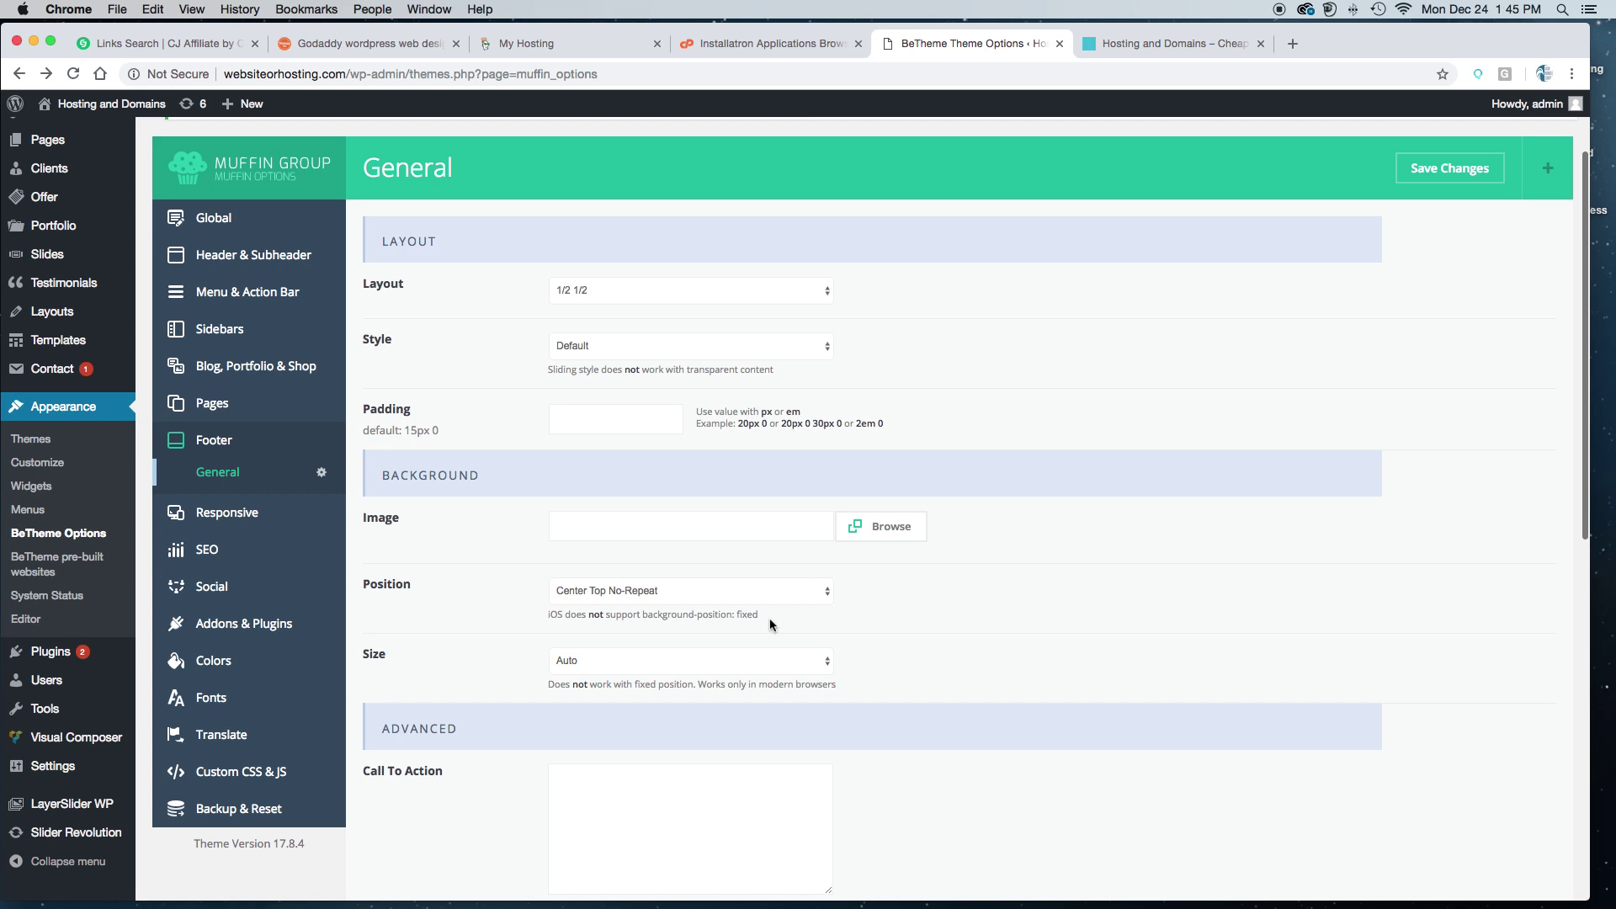
pyautogui.scroll(-4, 744, 668)
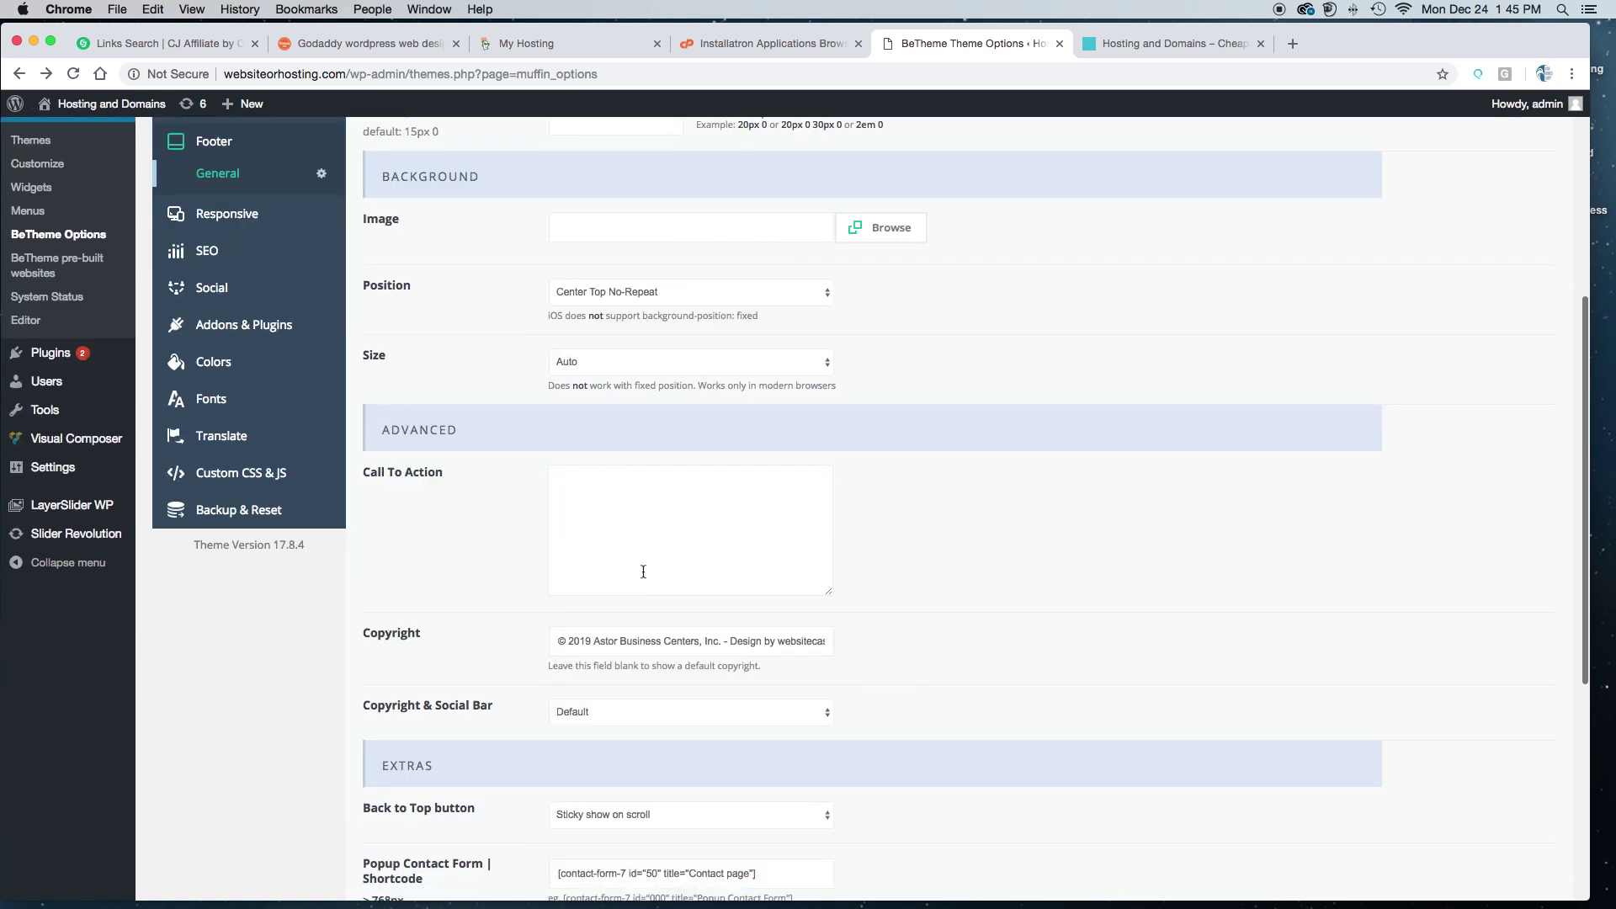
pyautogui.moveTo(557, 648); pyautogui.dragTo(887, 647)
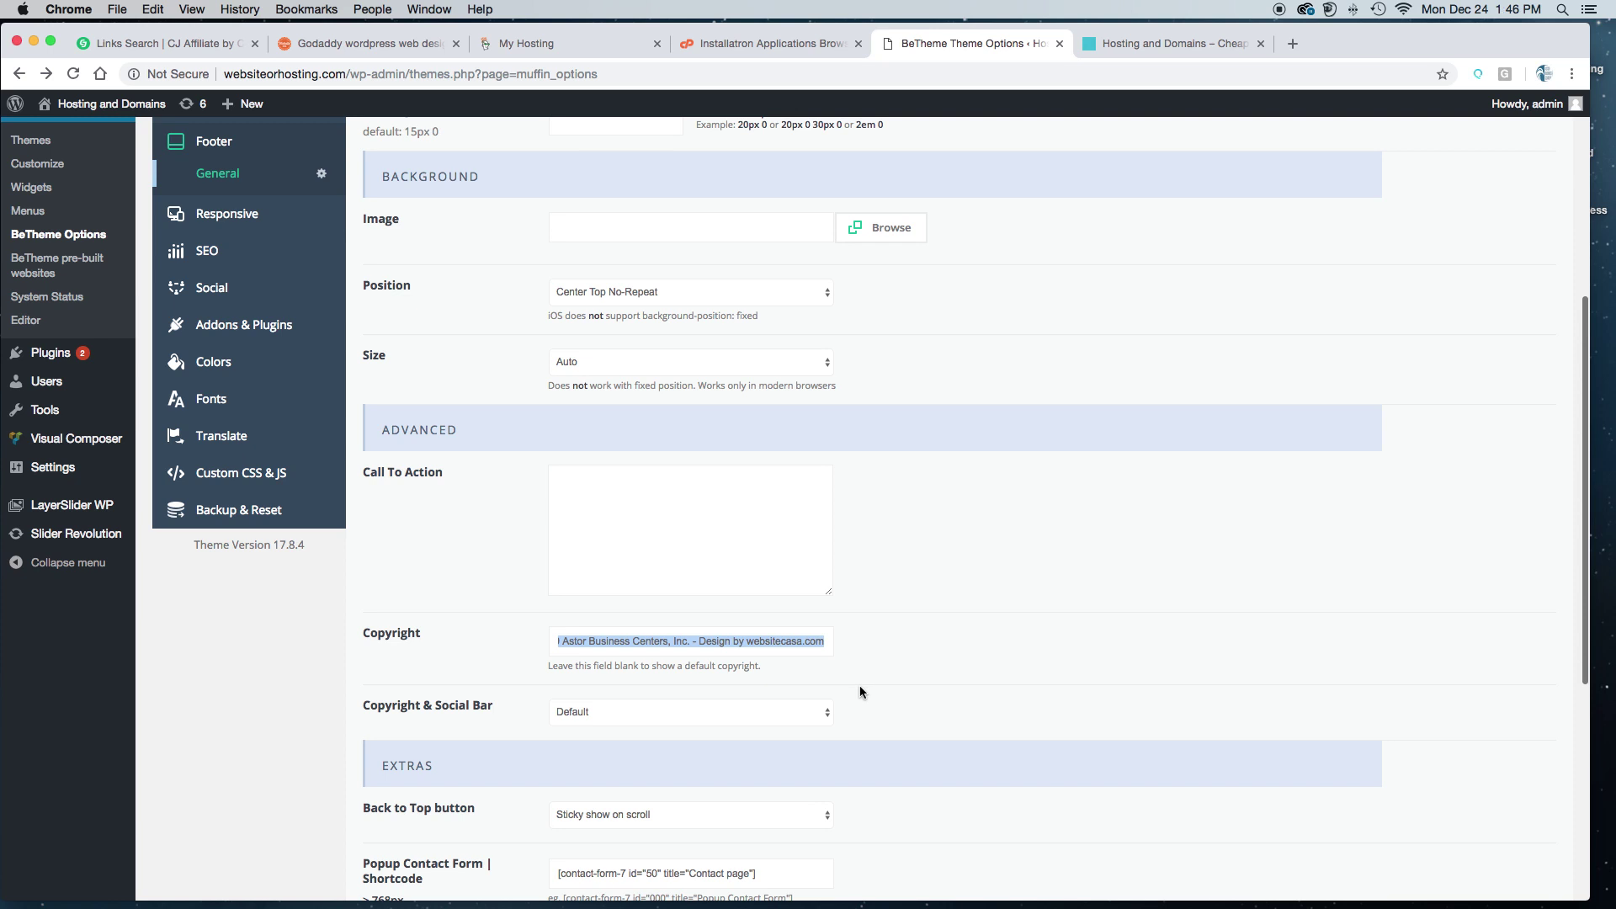
pyautogui.scroll(-4, 860, 685)
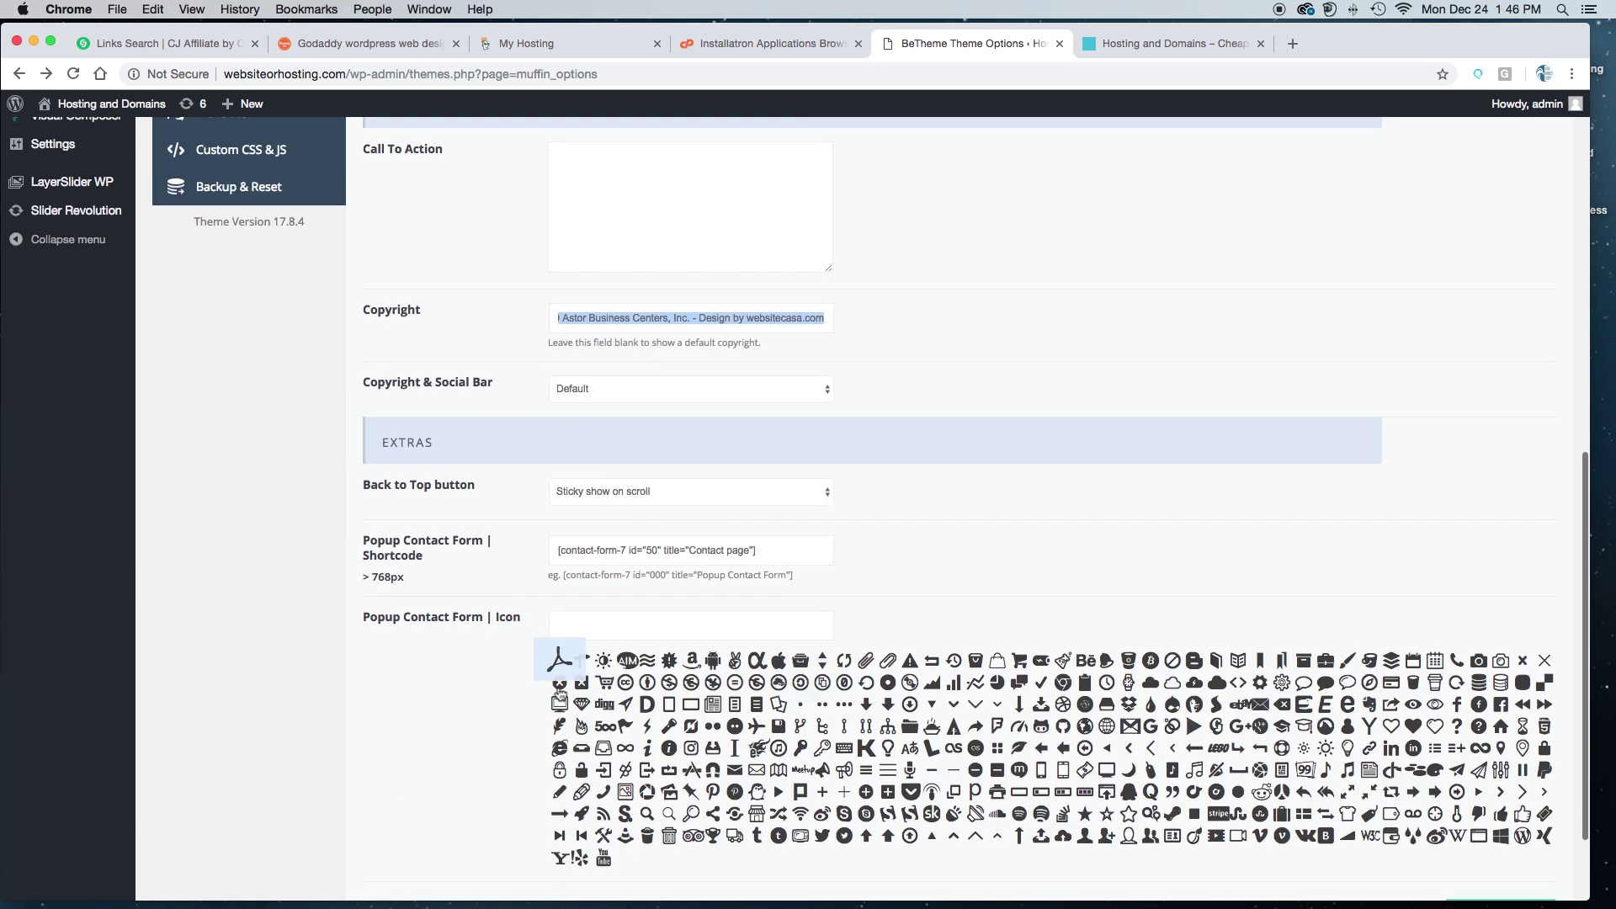
pyautogui.scroll(10, 726, 662)
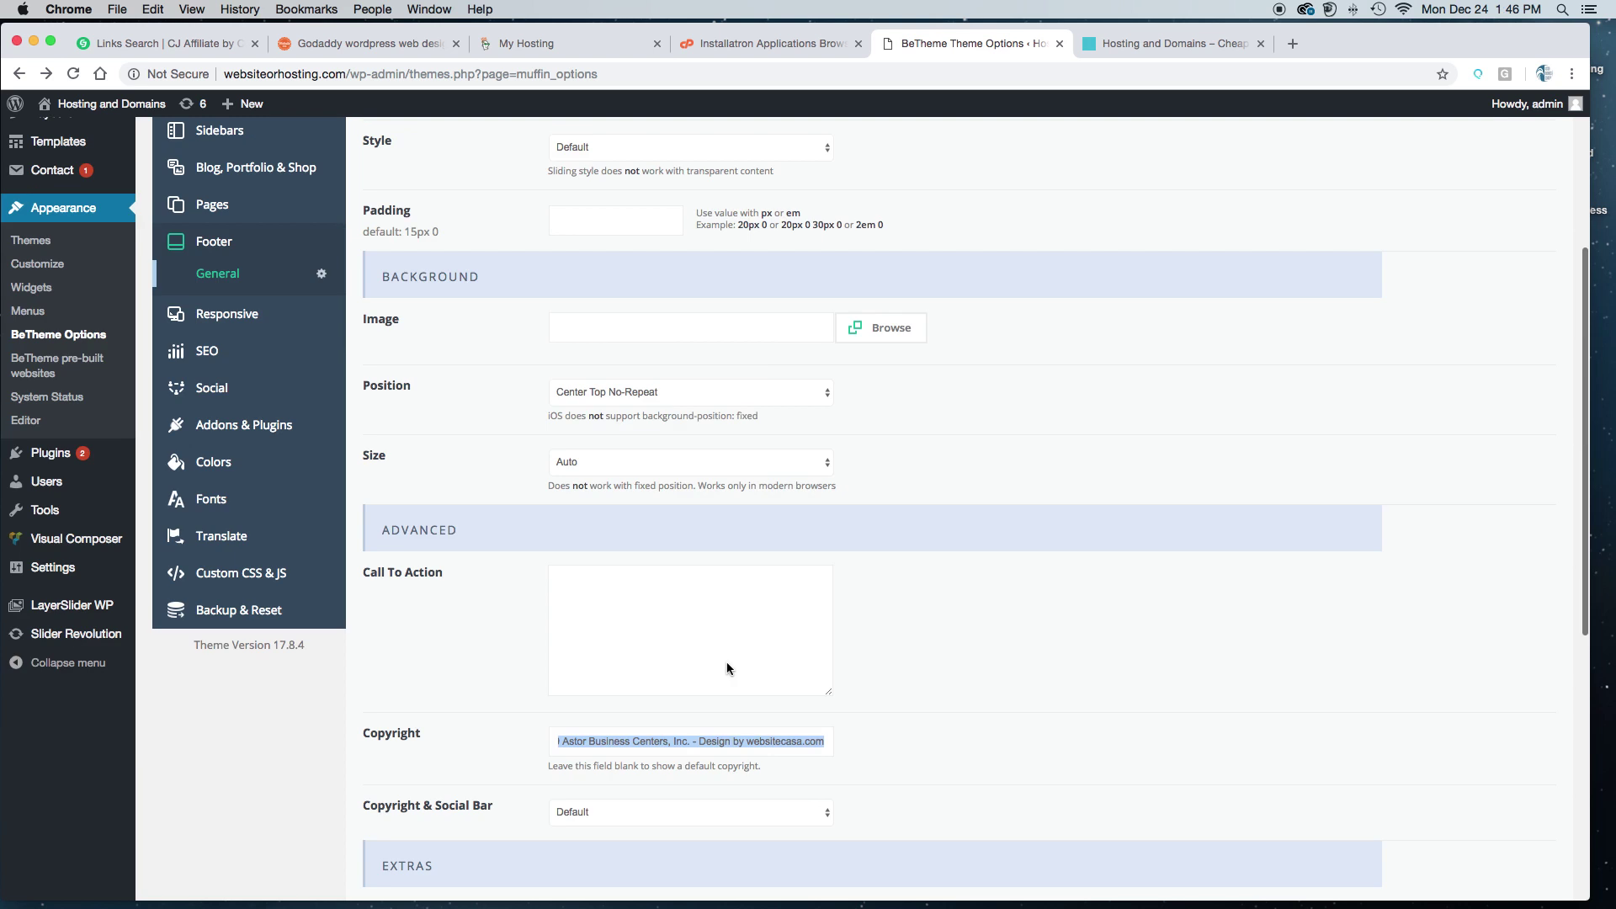
pyautogui.scroll(-1, 727, 664)
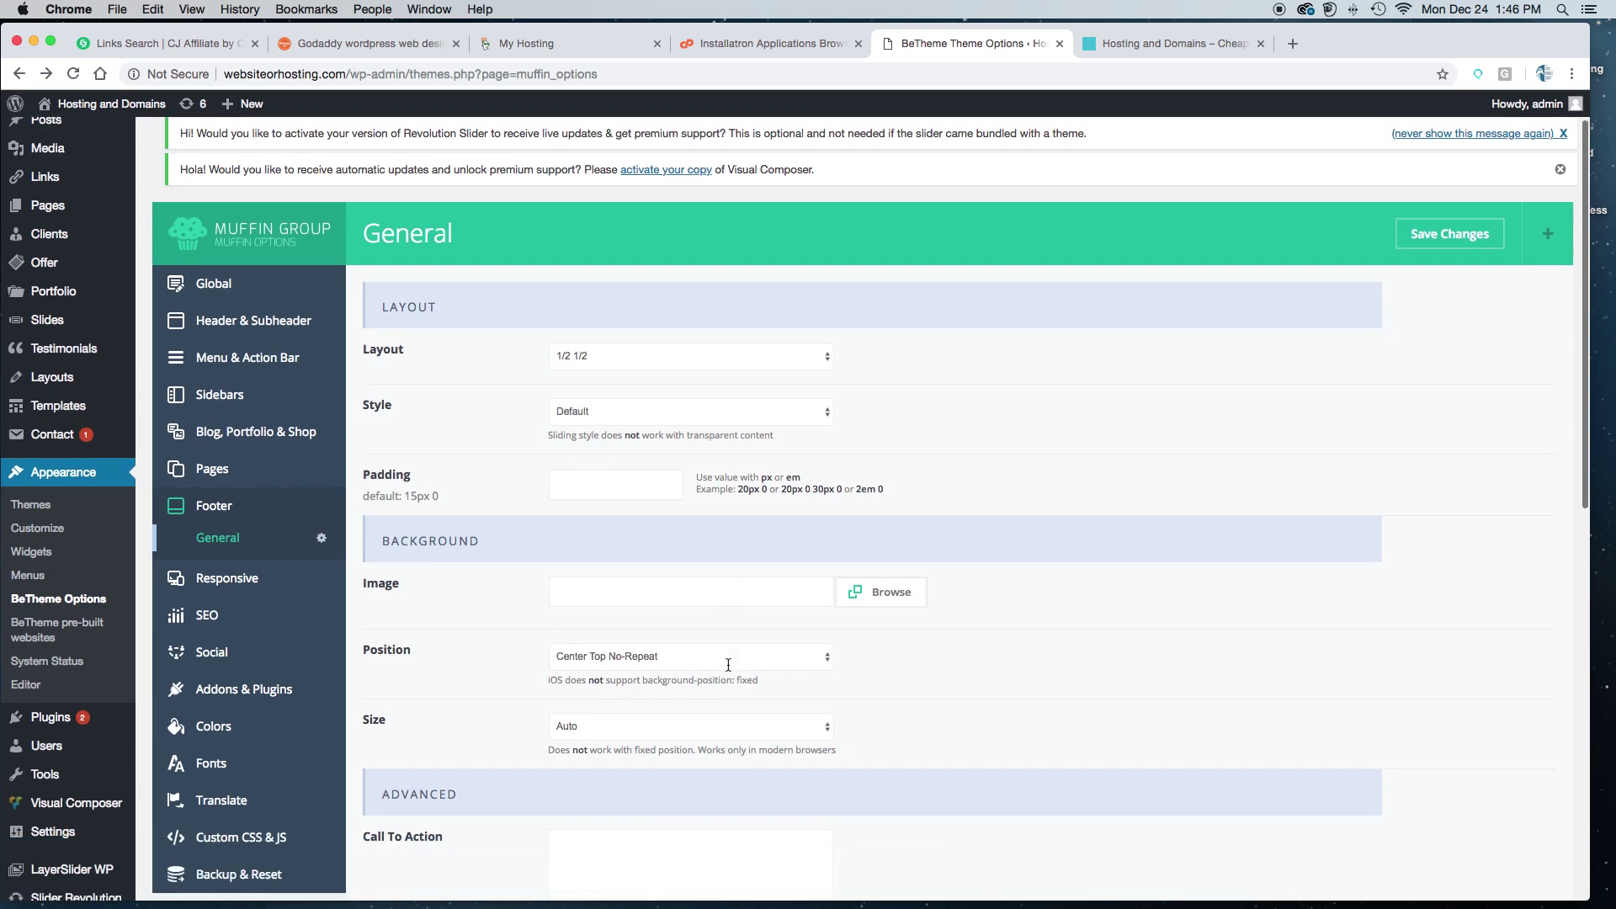
# Step: Open Responsive settings and preview the live site at mobile width, then restore full width
pyautogui.click(226, 579)
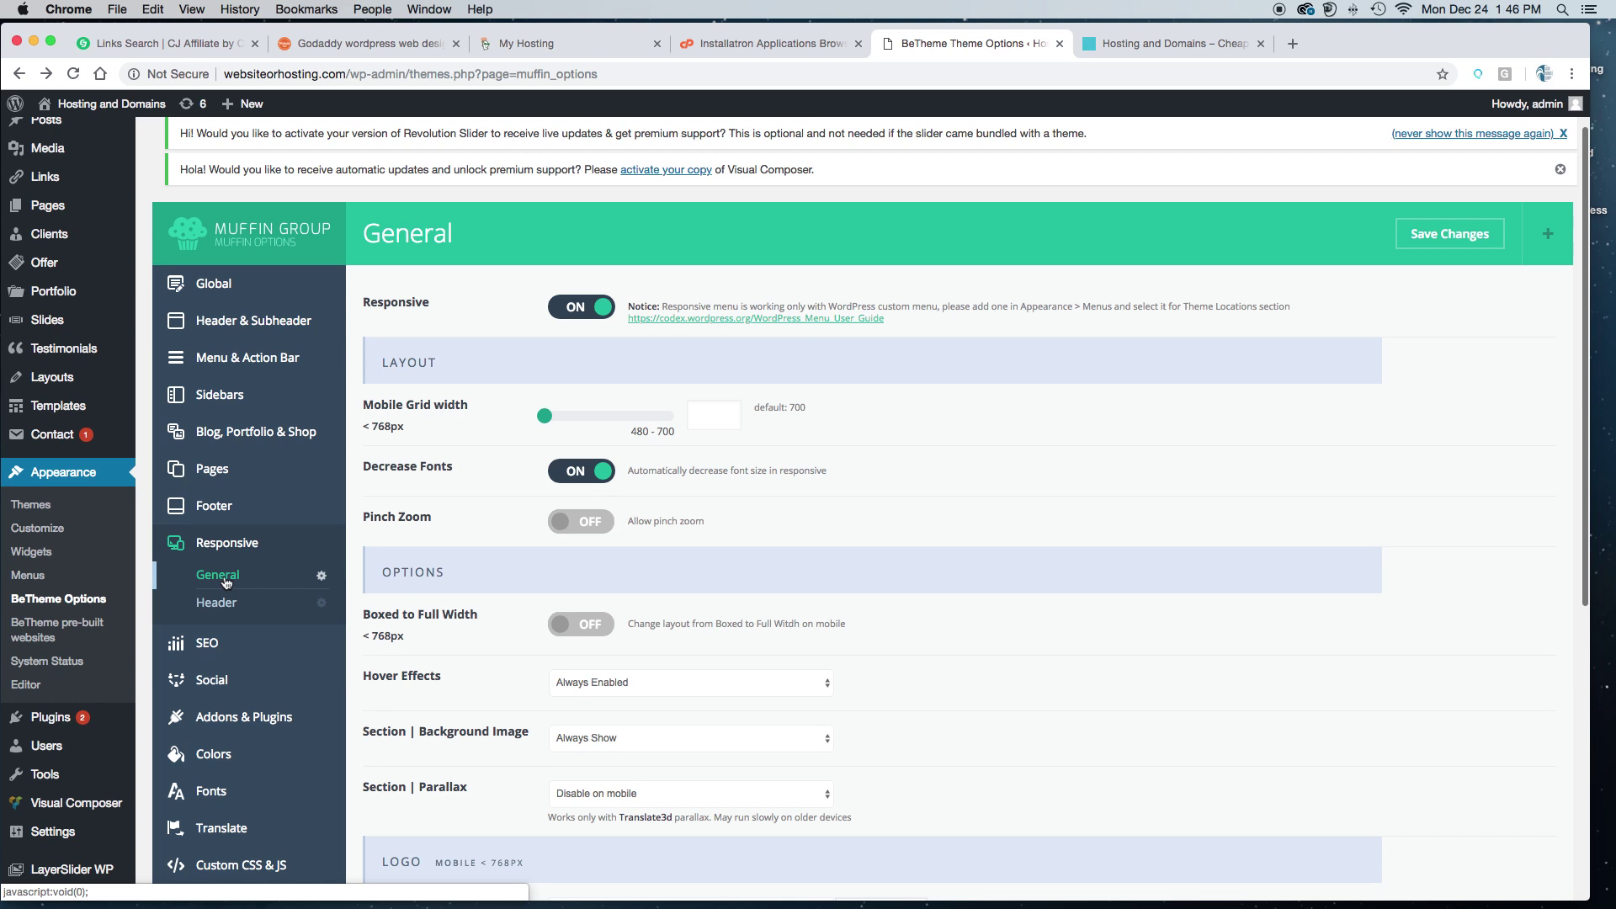
pyautogui.click(1121, 47)
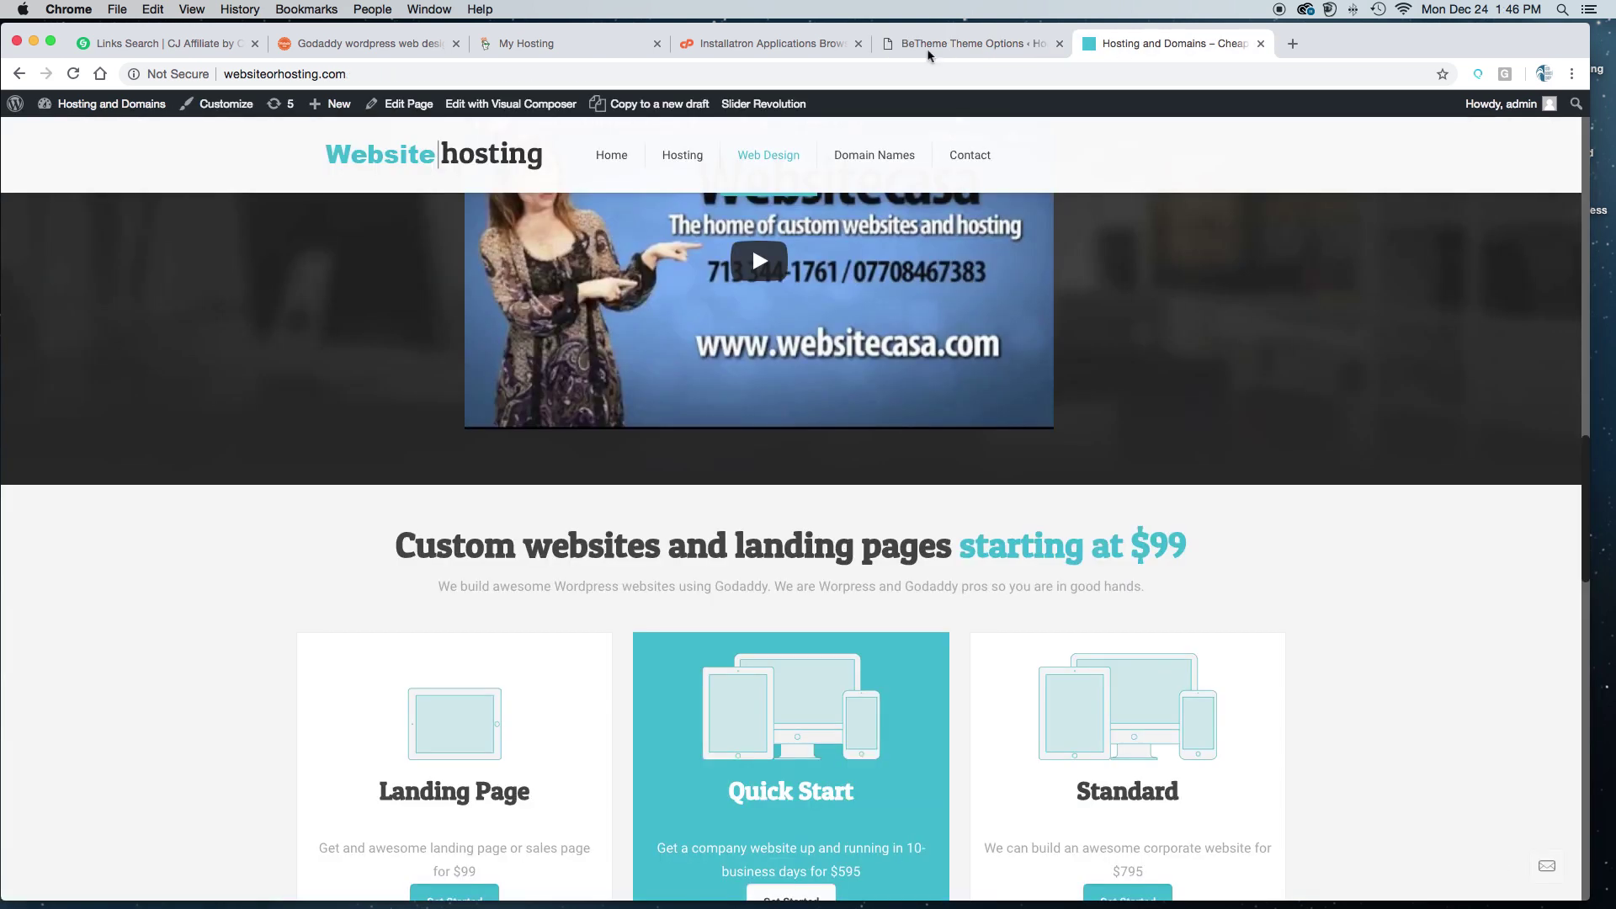
pyautogui.moveTo(1596, 890); pyautogui.dragTo(212, 581)
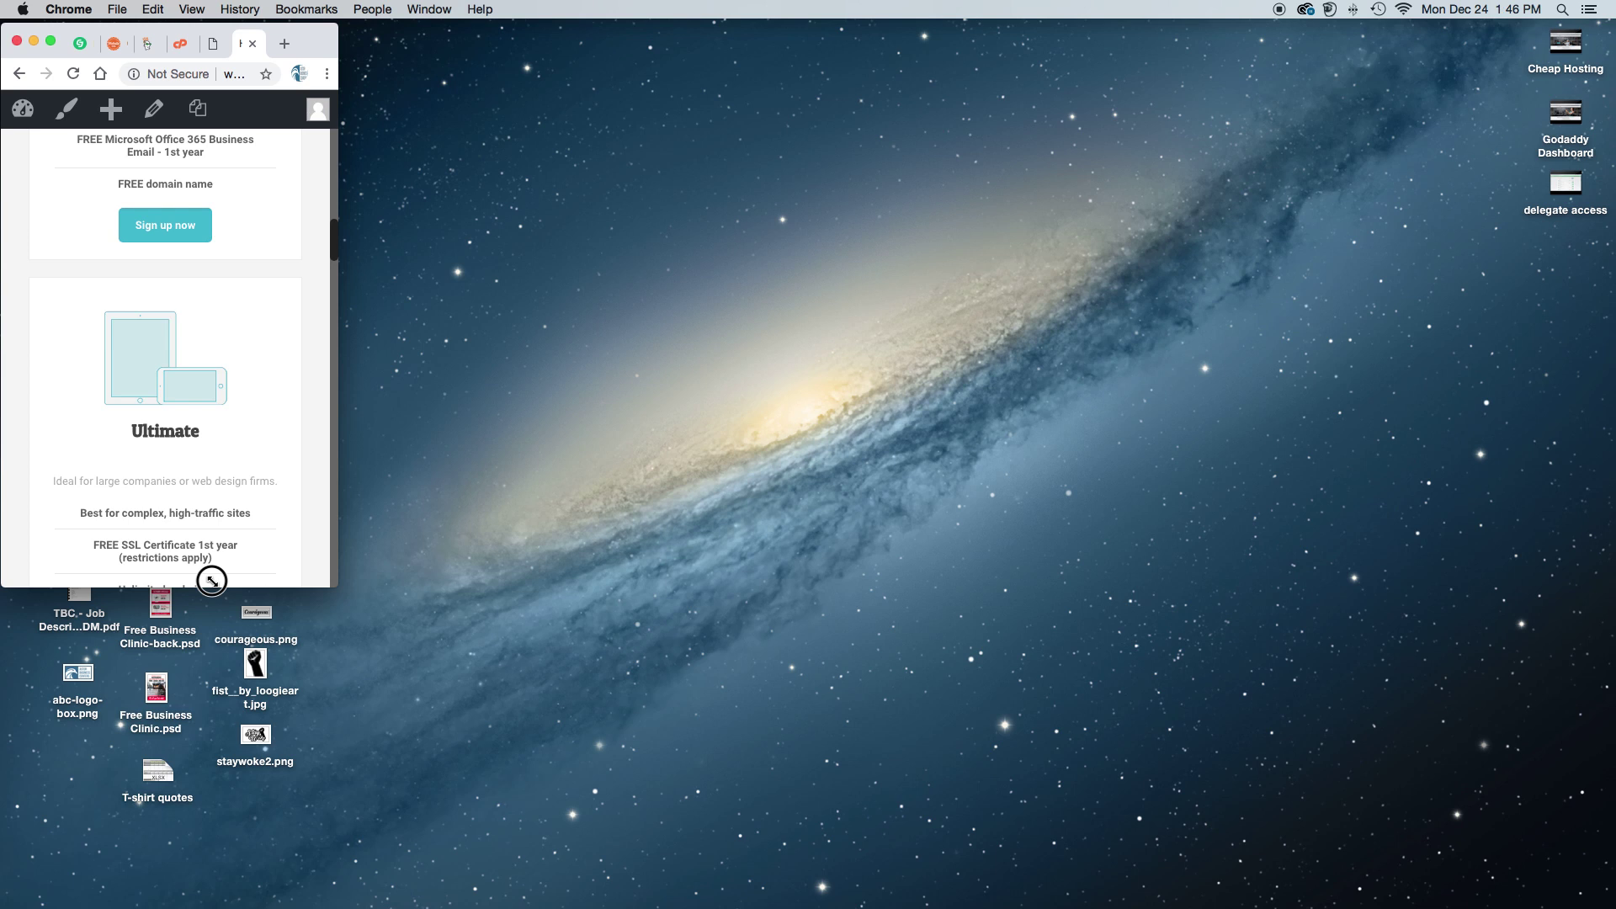
pyautogui.moveTo(335, 585); pyautogui.dragTo(671, 843)
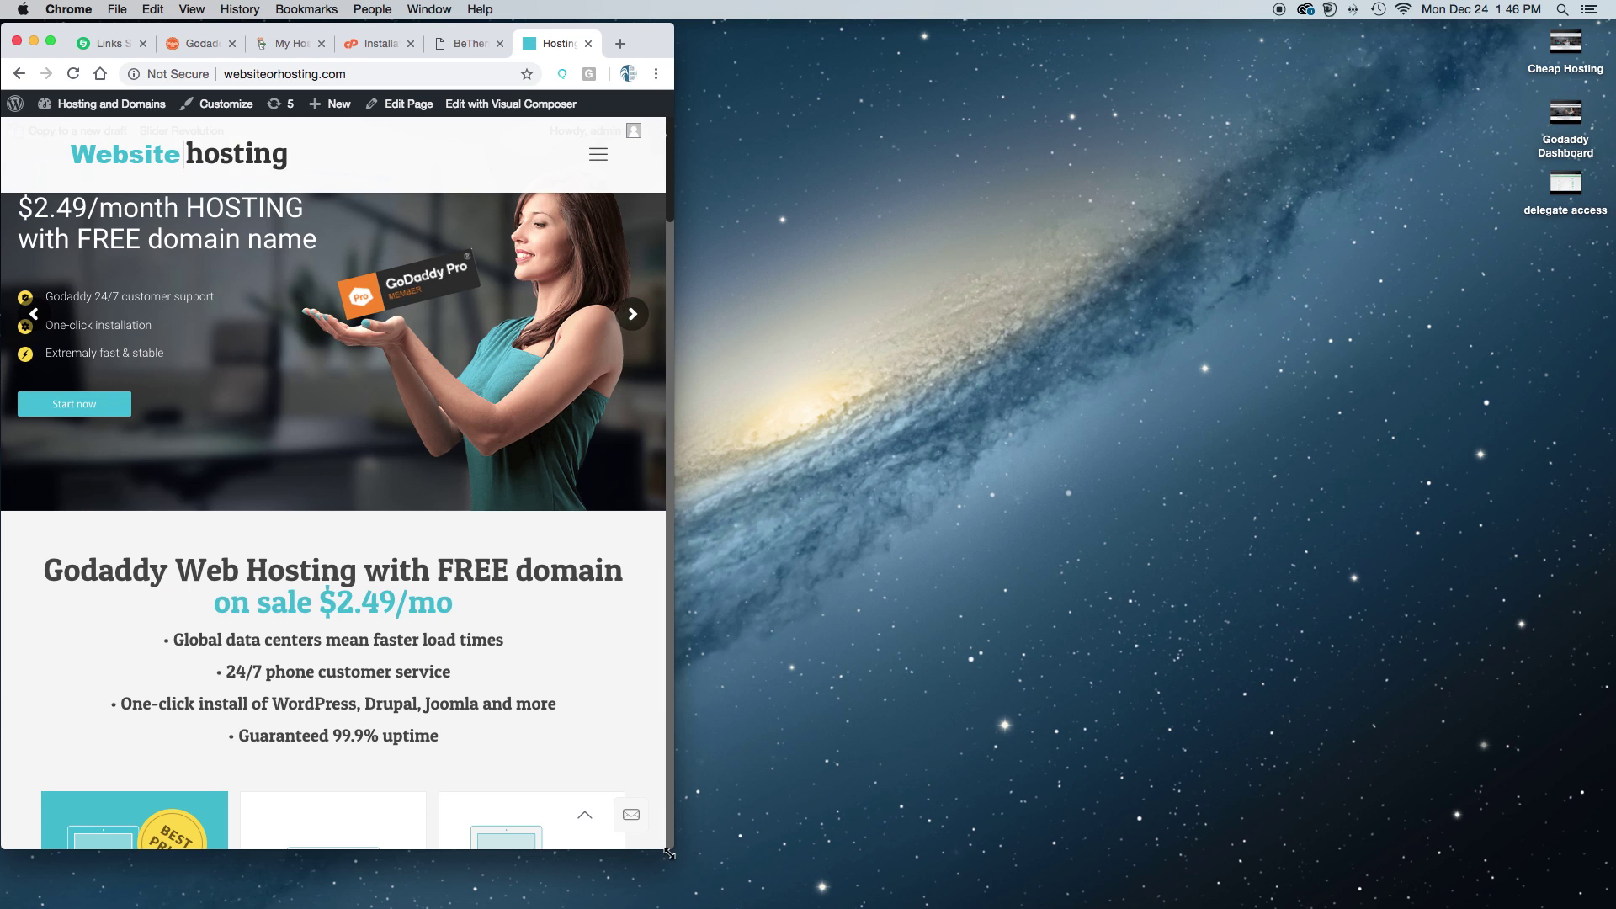
pyautogui.moveTo(674, 850); pyautogui.dragTo(1602, 898)
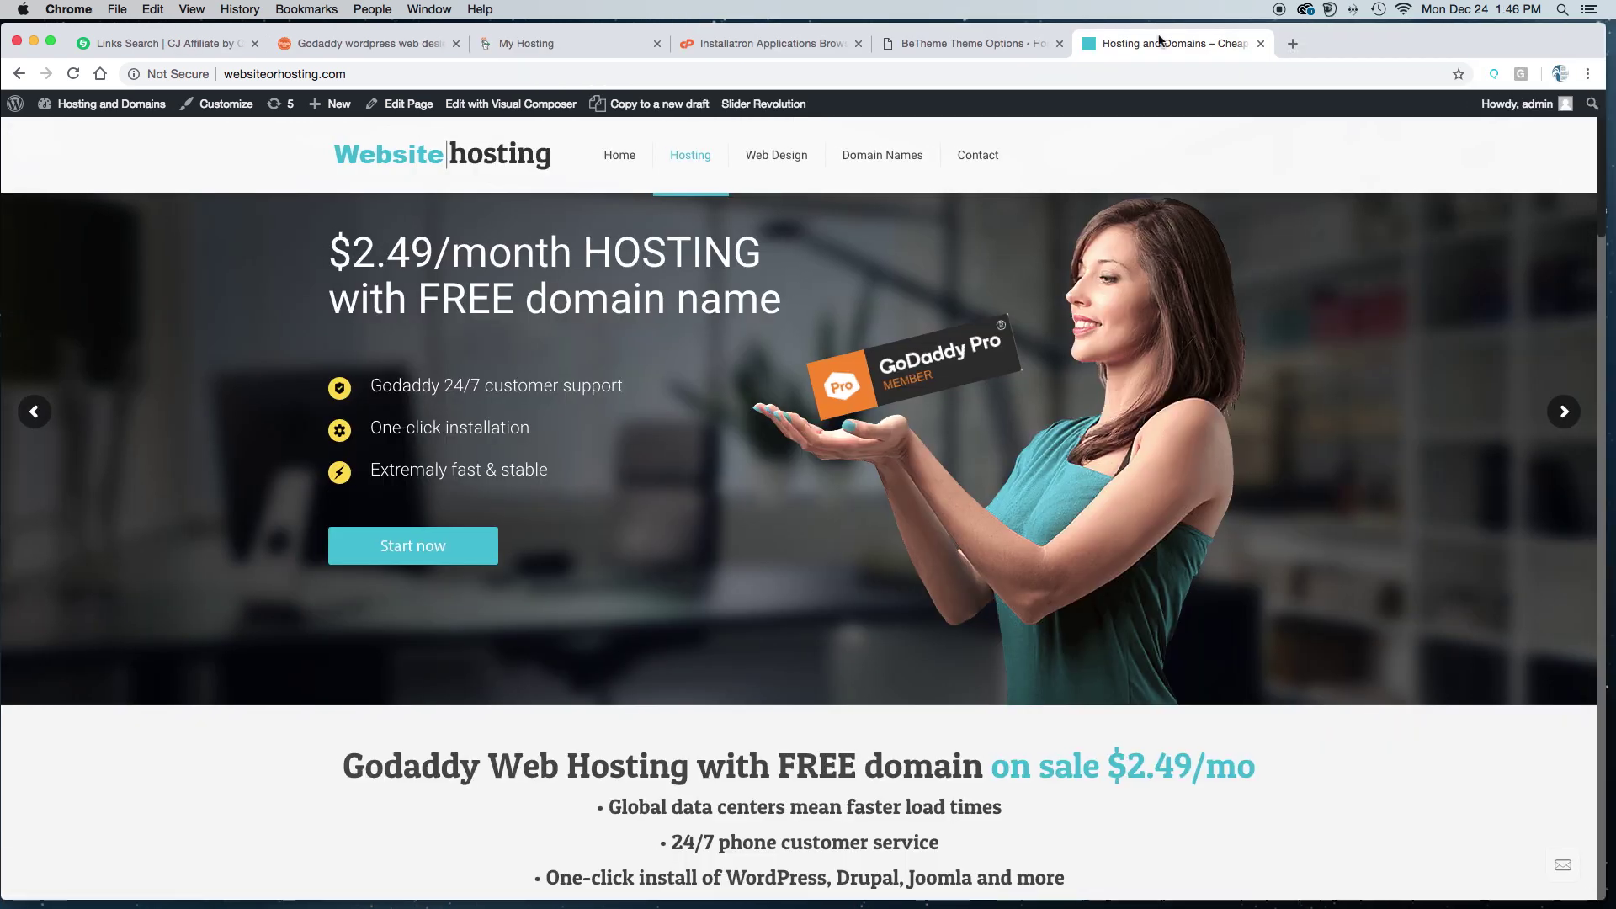
# Step: Open Responsive Header options, showing 1240 initial menu width and Classic menu style
pyautogui.click(1019, 42)
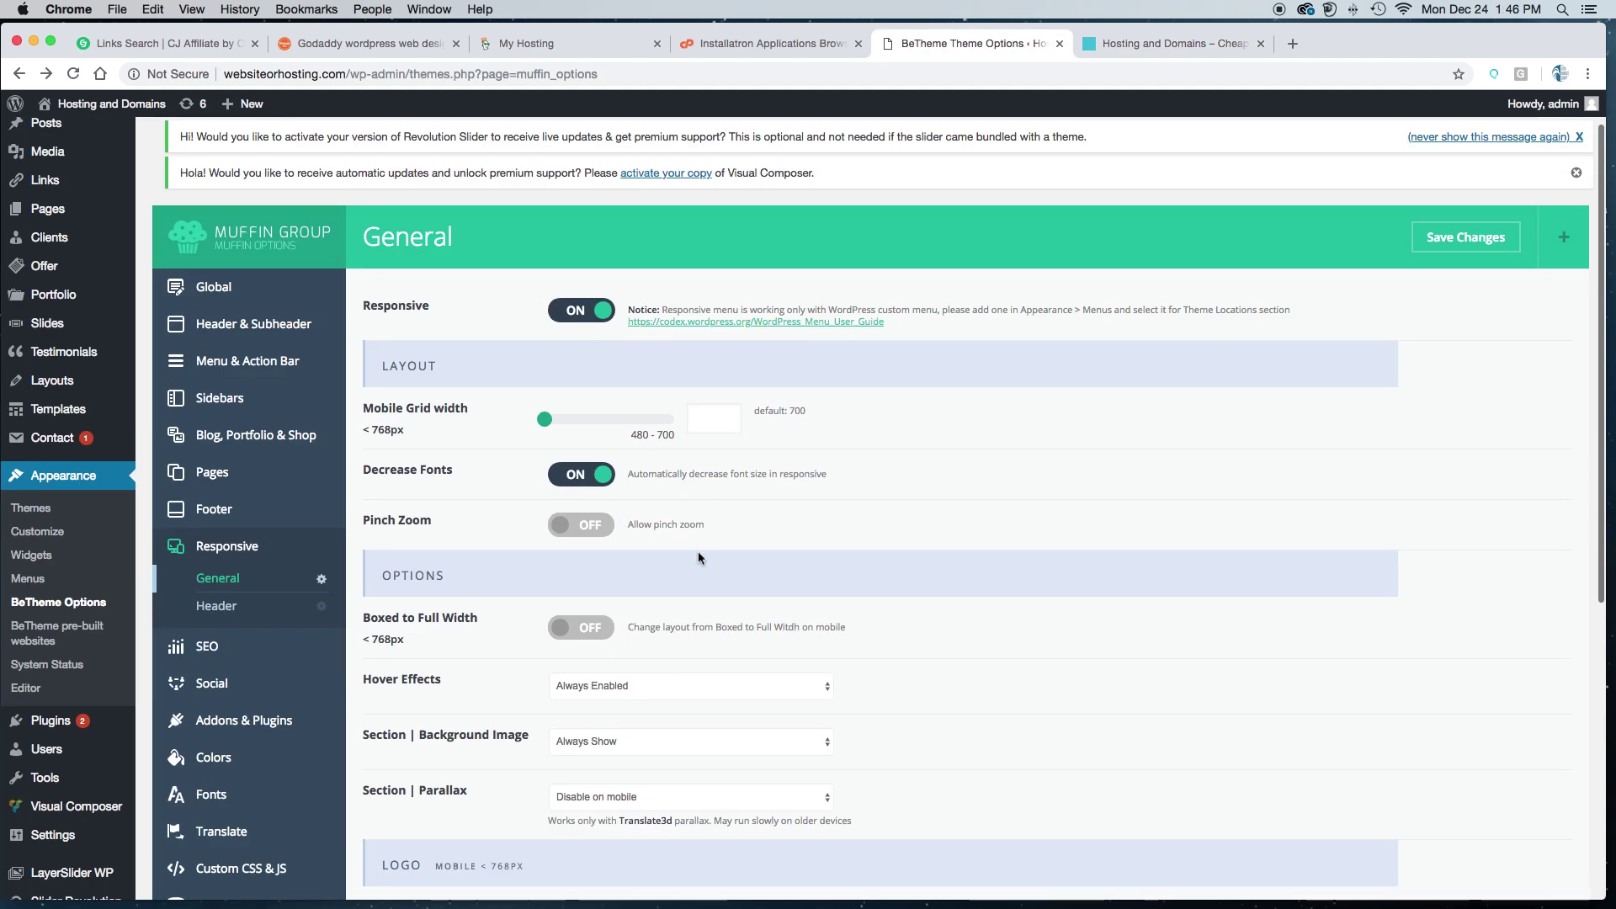
pyautogui.scroll(-5, 699, 552)
pyautogui.scroll(-5, 699, 557)
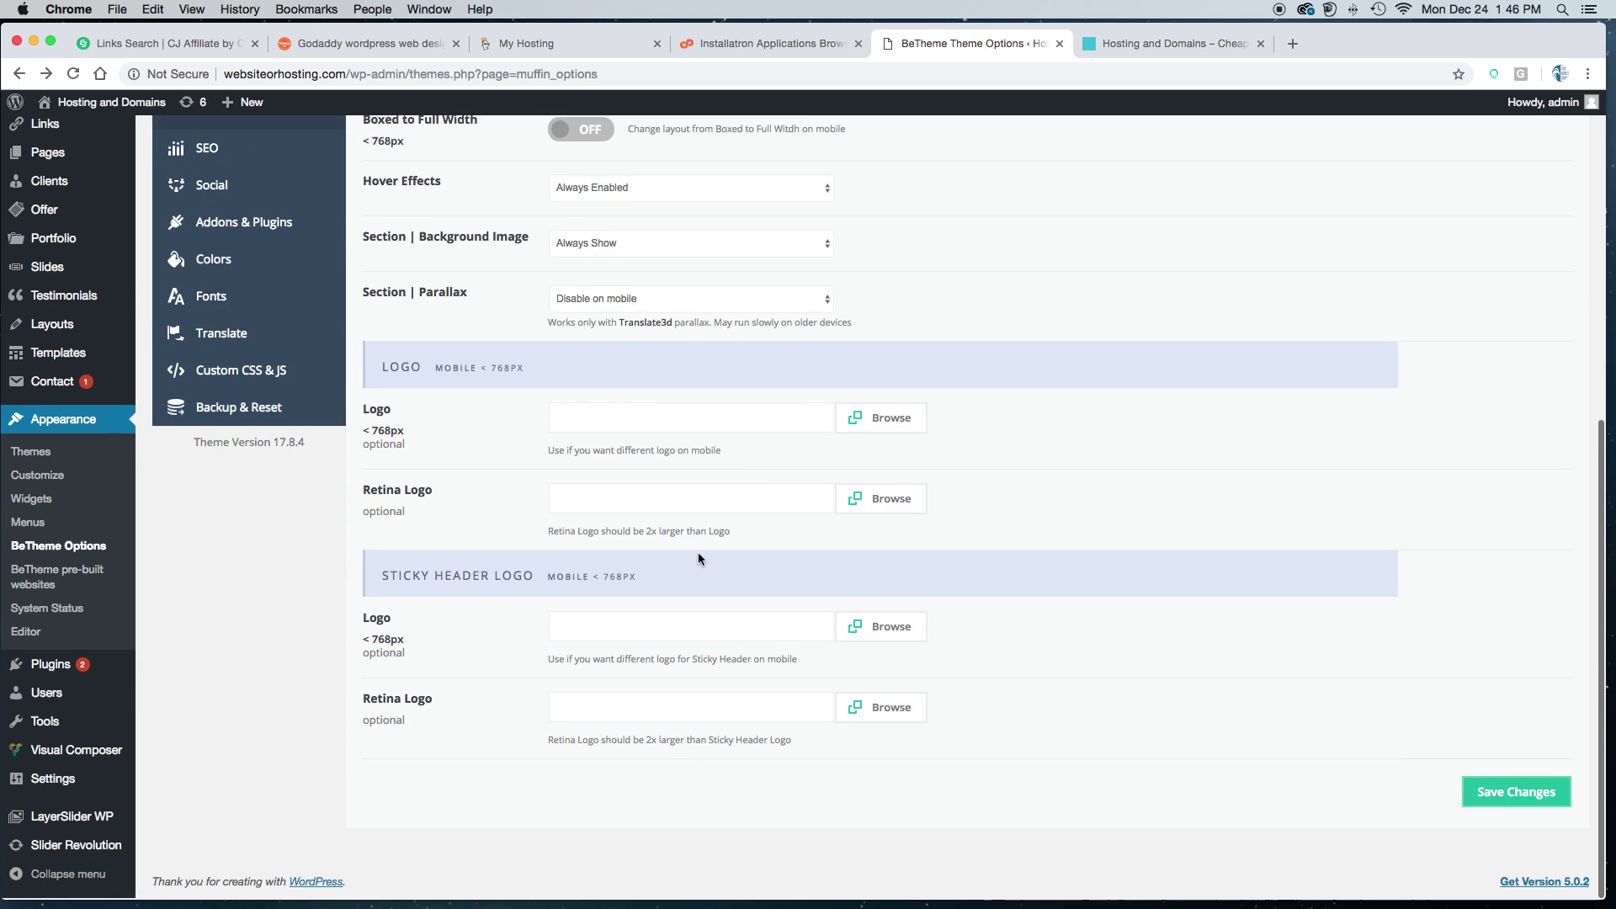
pyautogui.scroll(10, 699, 557)
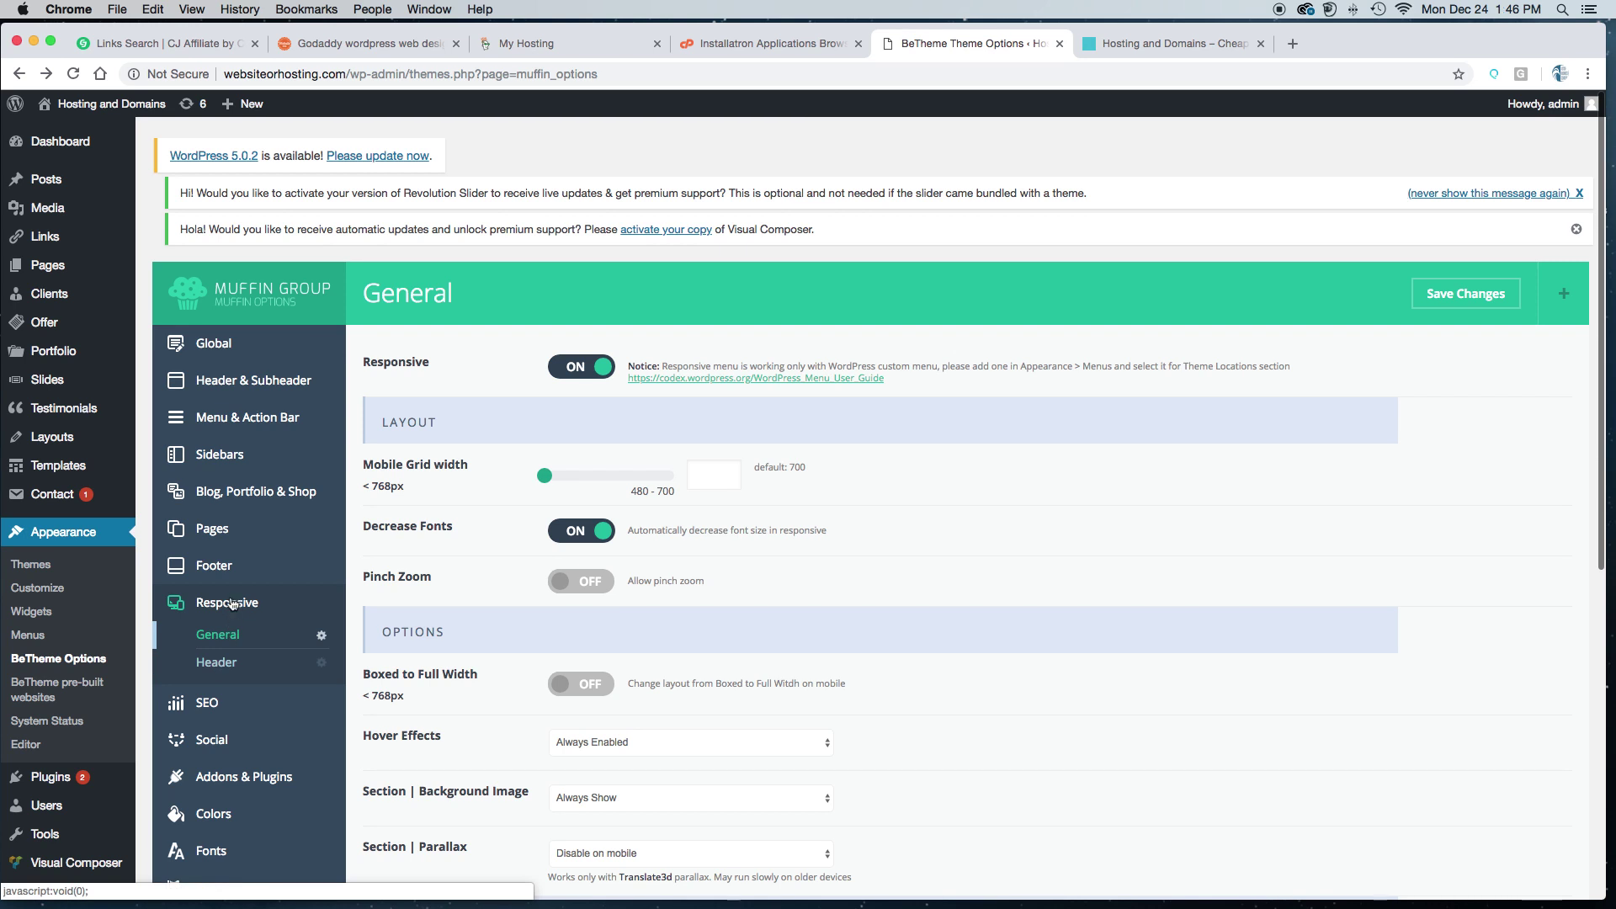
pyautogui.click(226, 664)
pyautogui.scroll(-5, 729, 567)
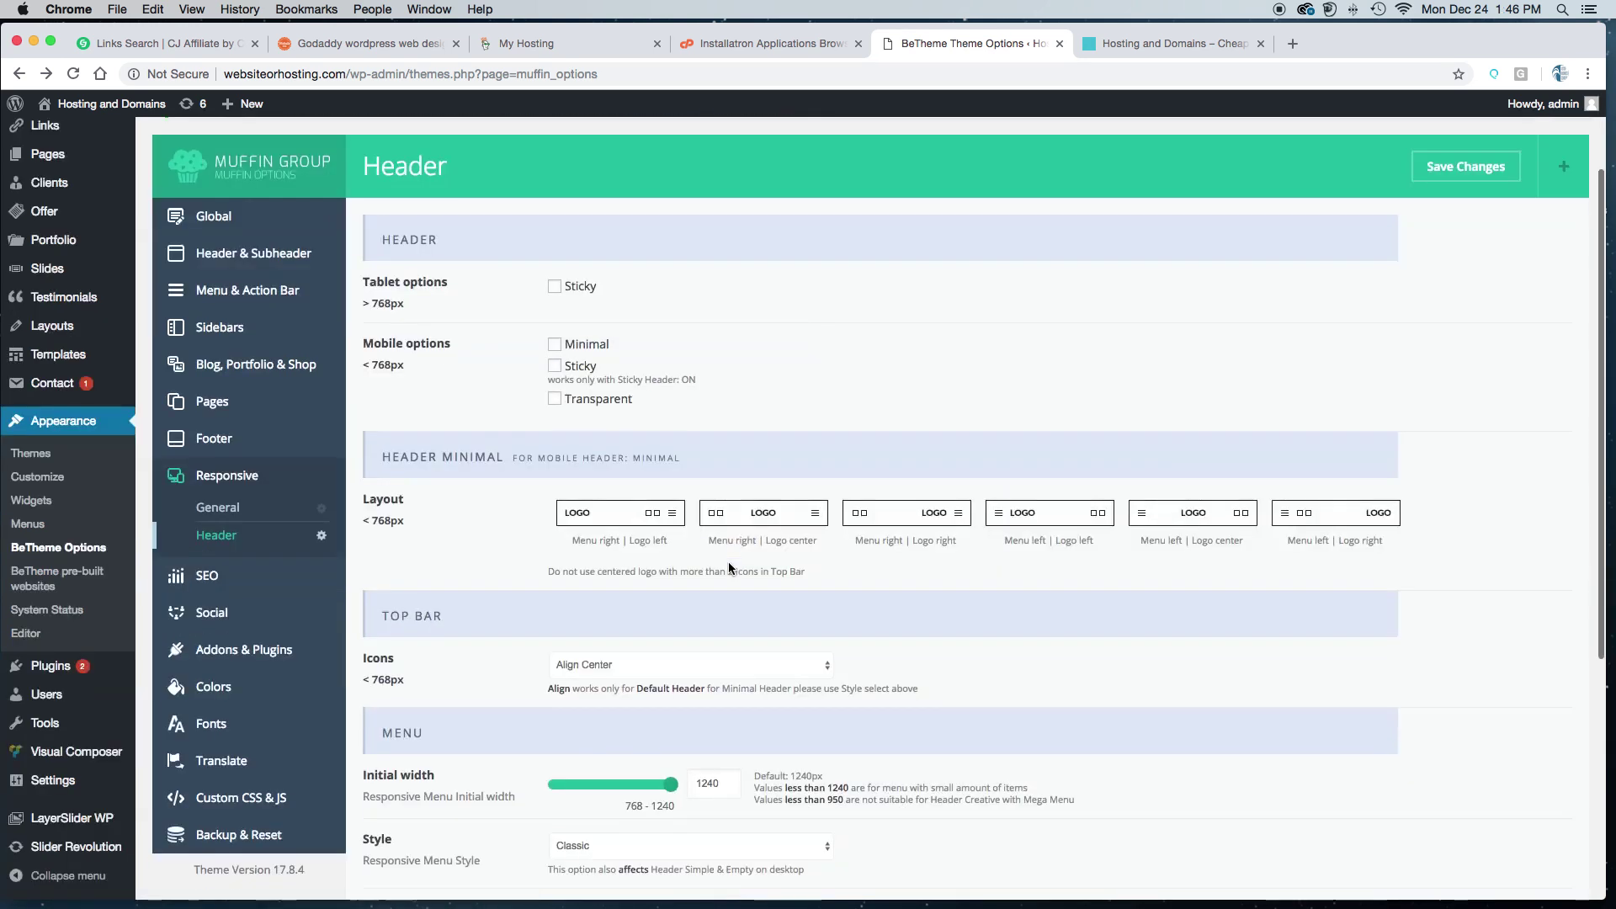
pyautogui.scroll(-5, 729, 568)
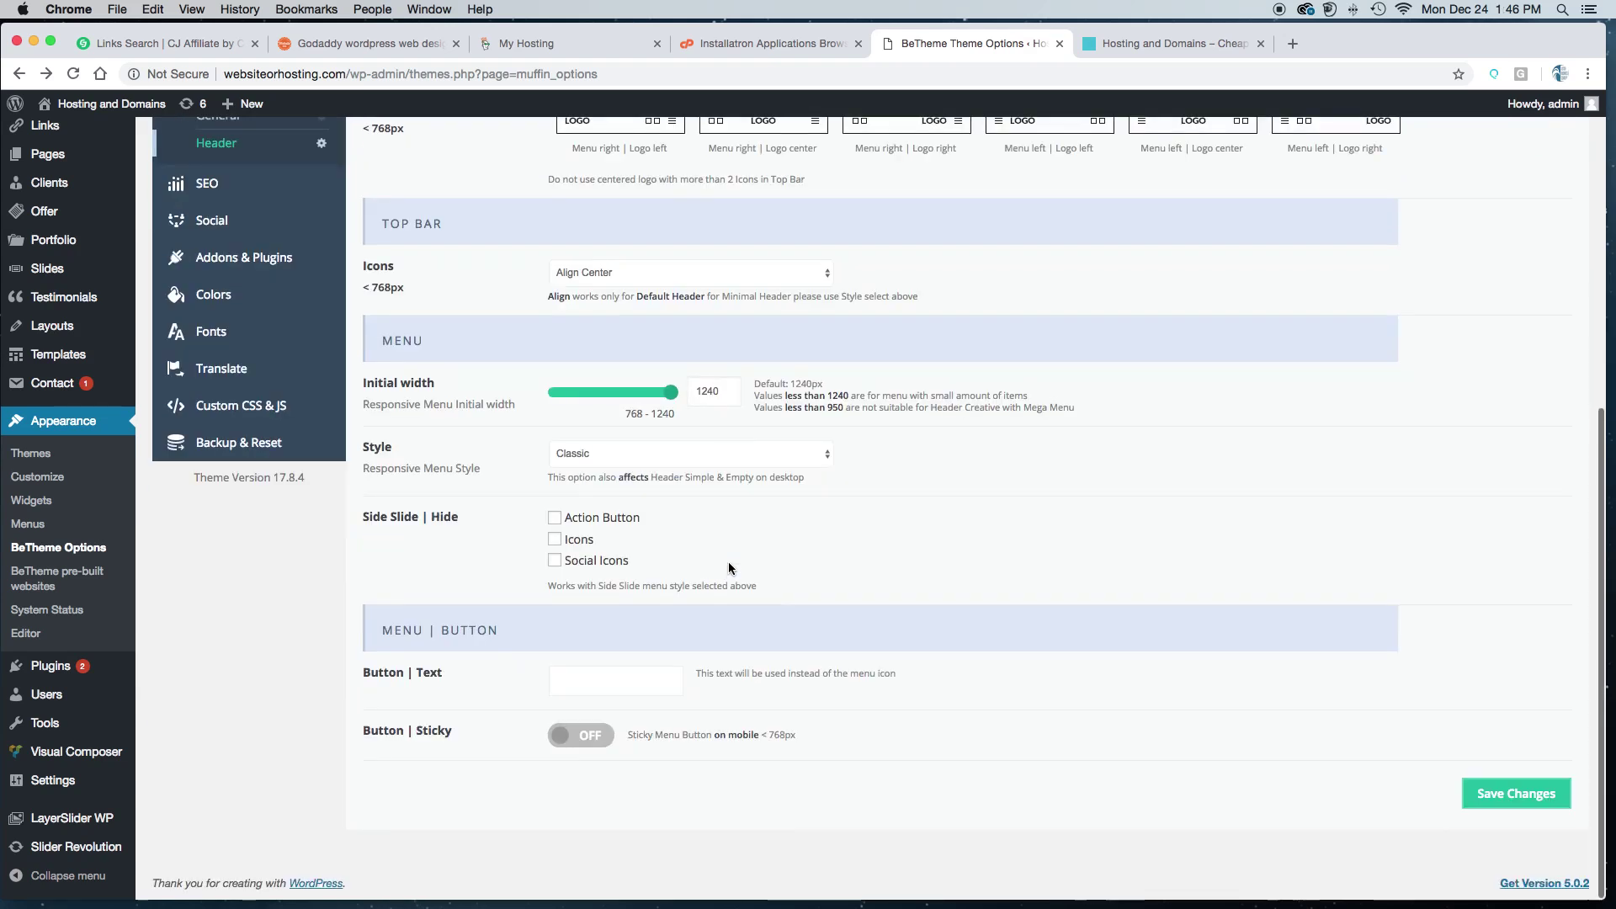
pyautogui.scroll(8, 729, 569)
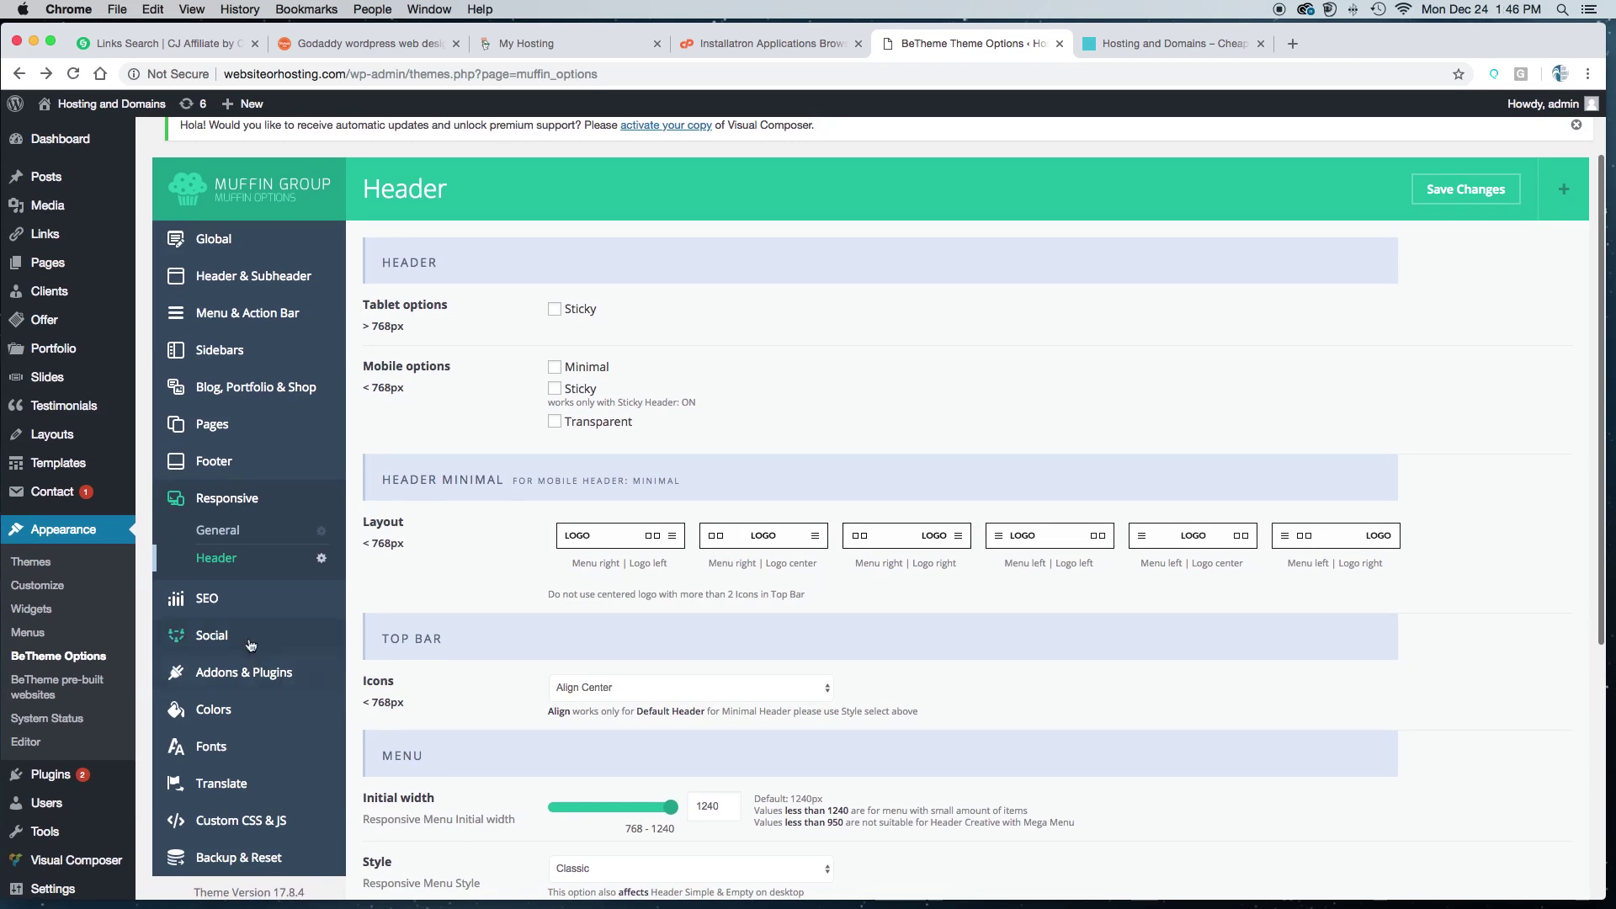
# Step: Open the SEO settings and view websitecasa.com's SEO page for comparison
pyautogui.click(206, 598)
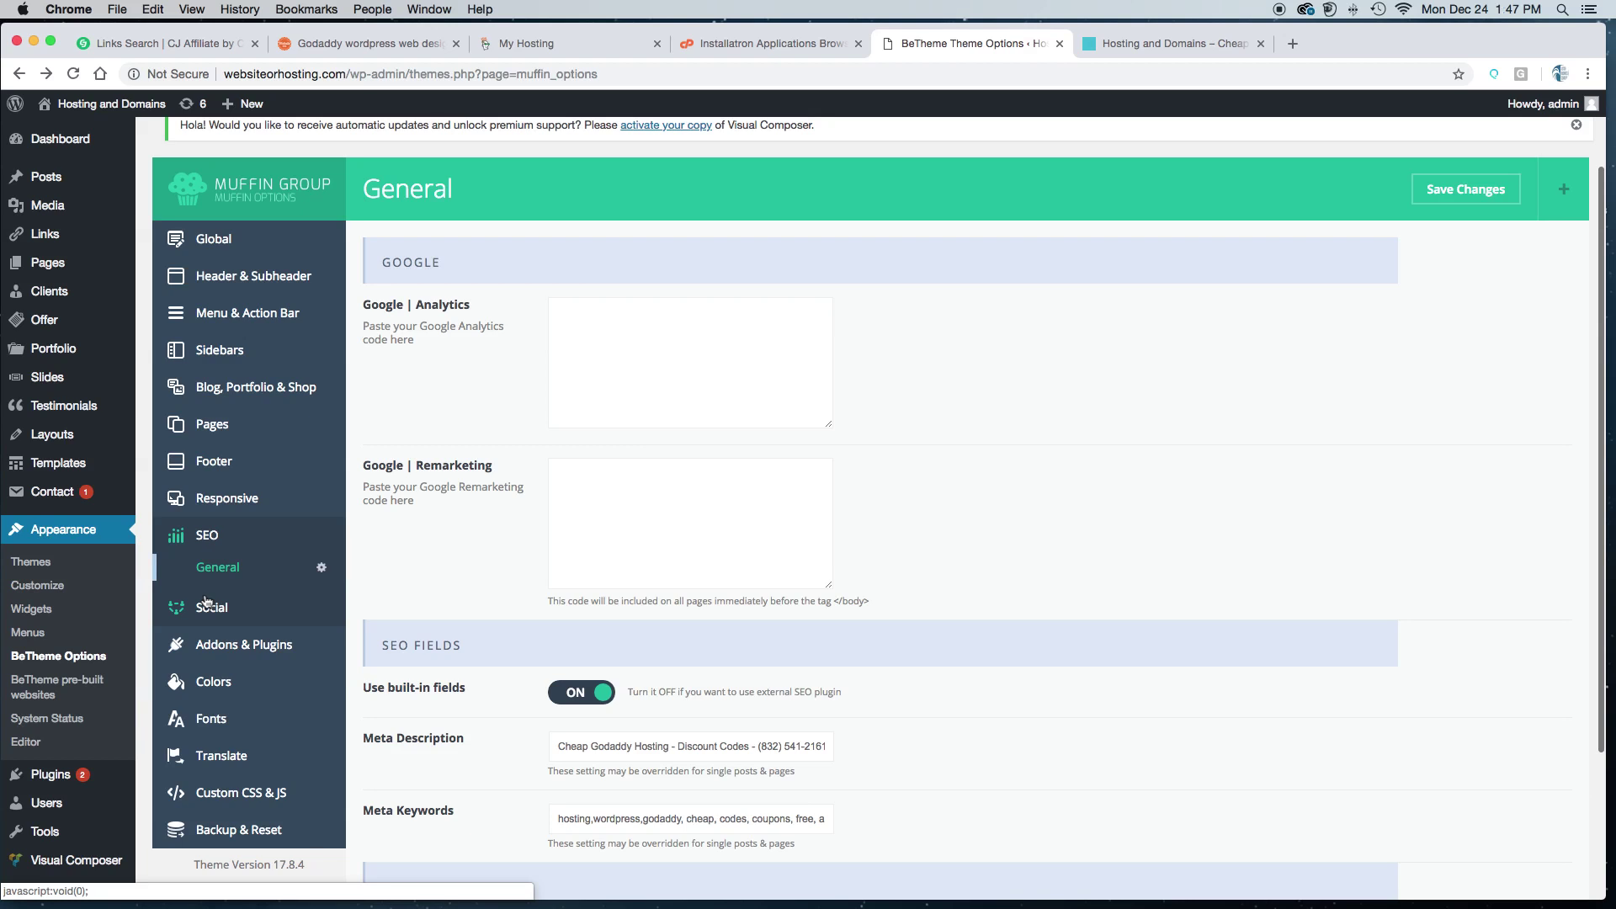
pyautogui.click(1125, 45)
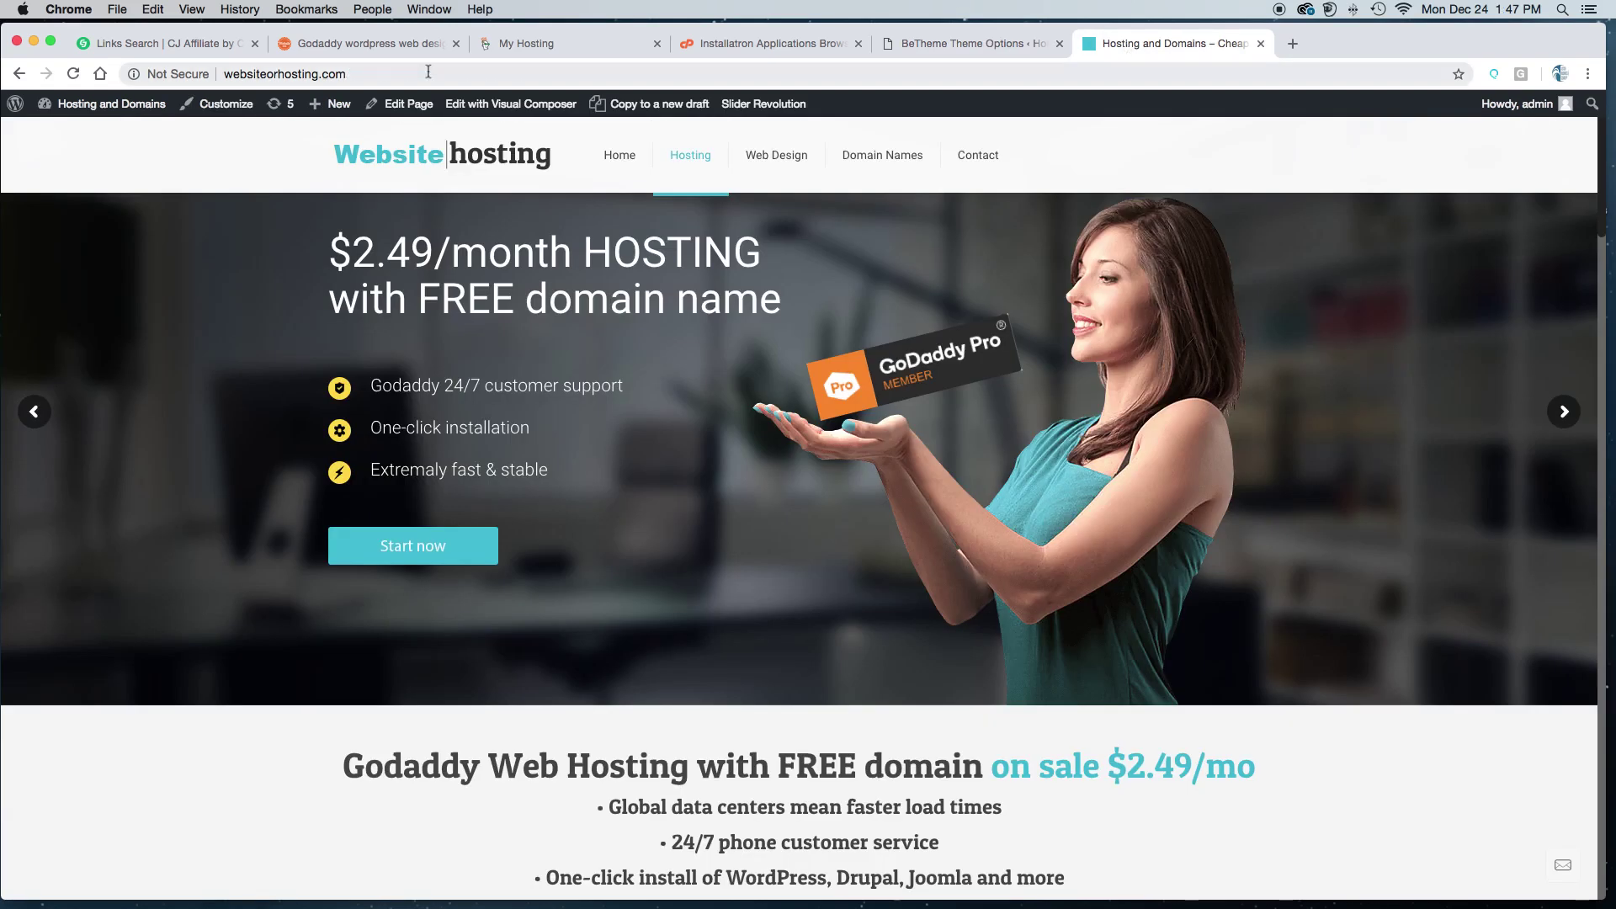
pyautogui.click(357, 45)
pyautogui.click(1211, 165)
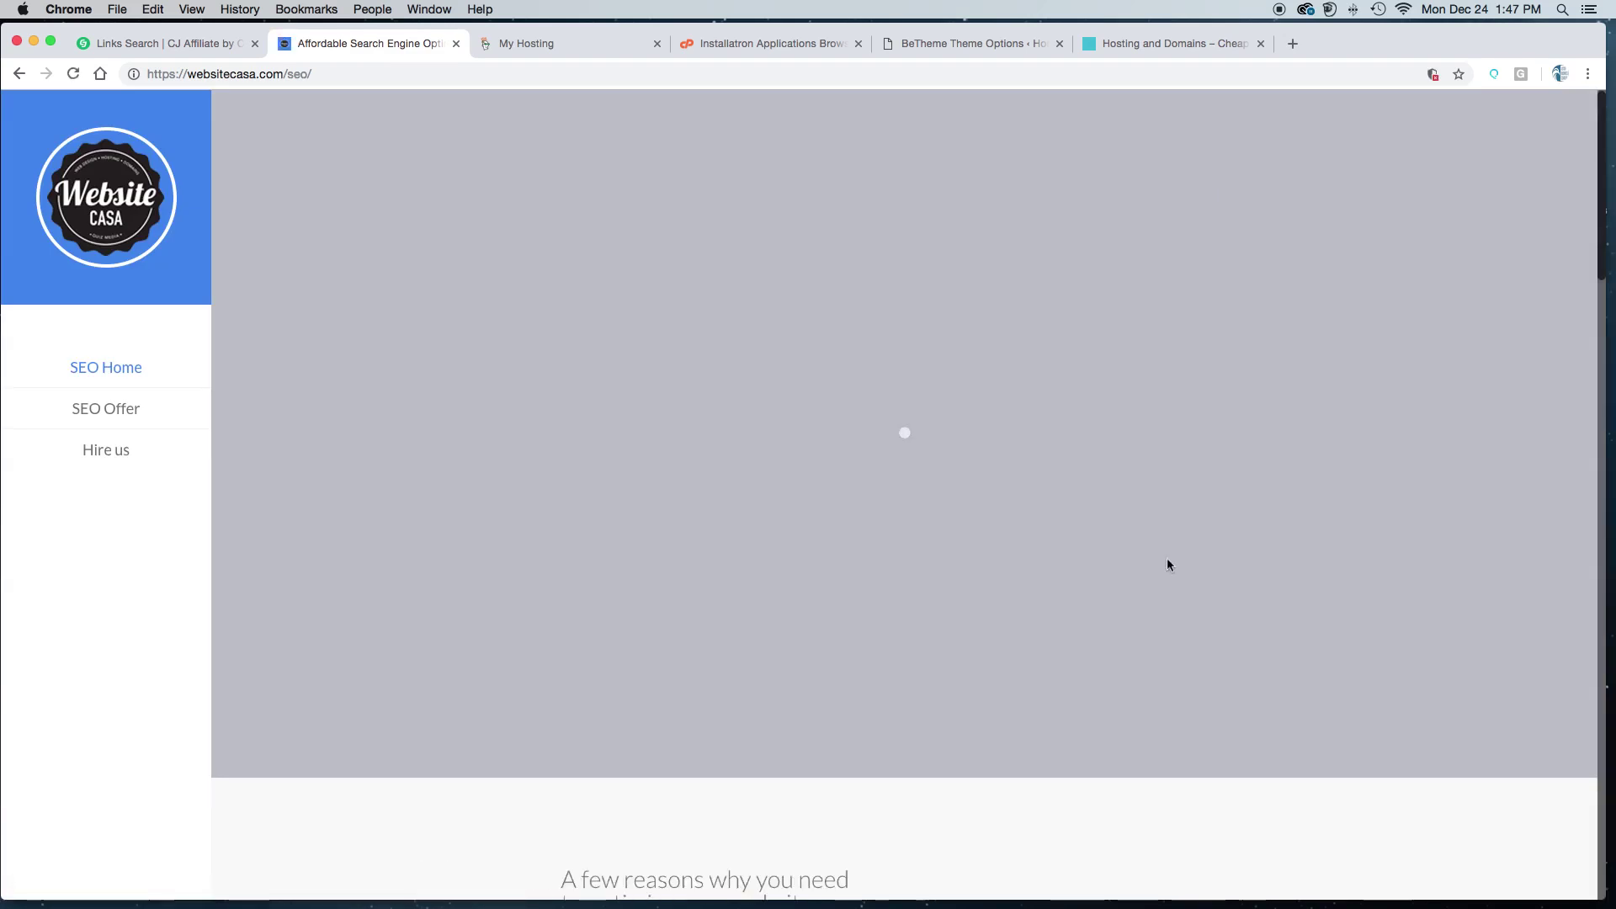
pyautogui.scroll(-15, 1167, 557)
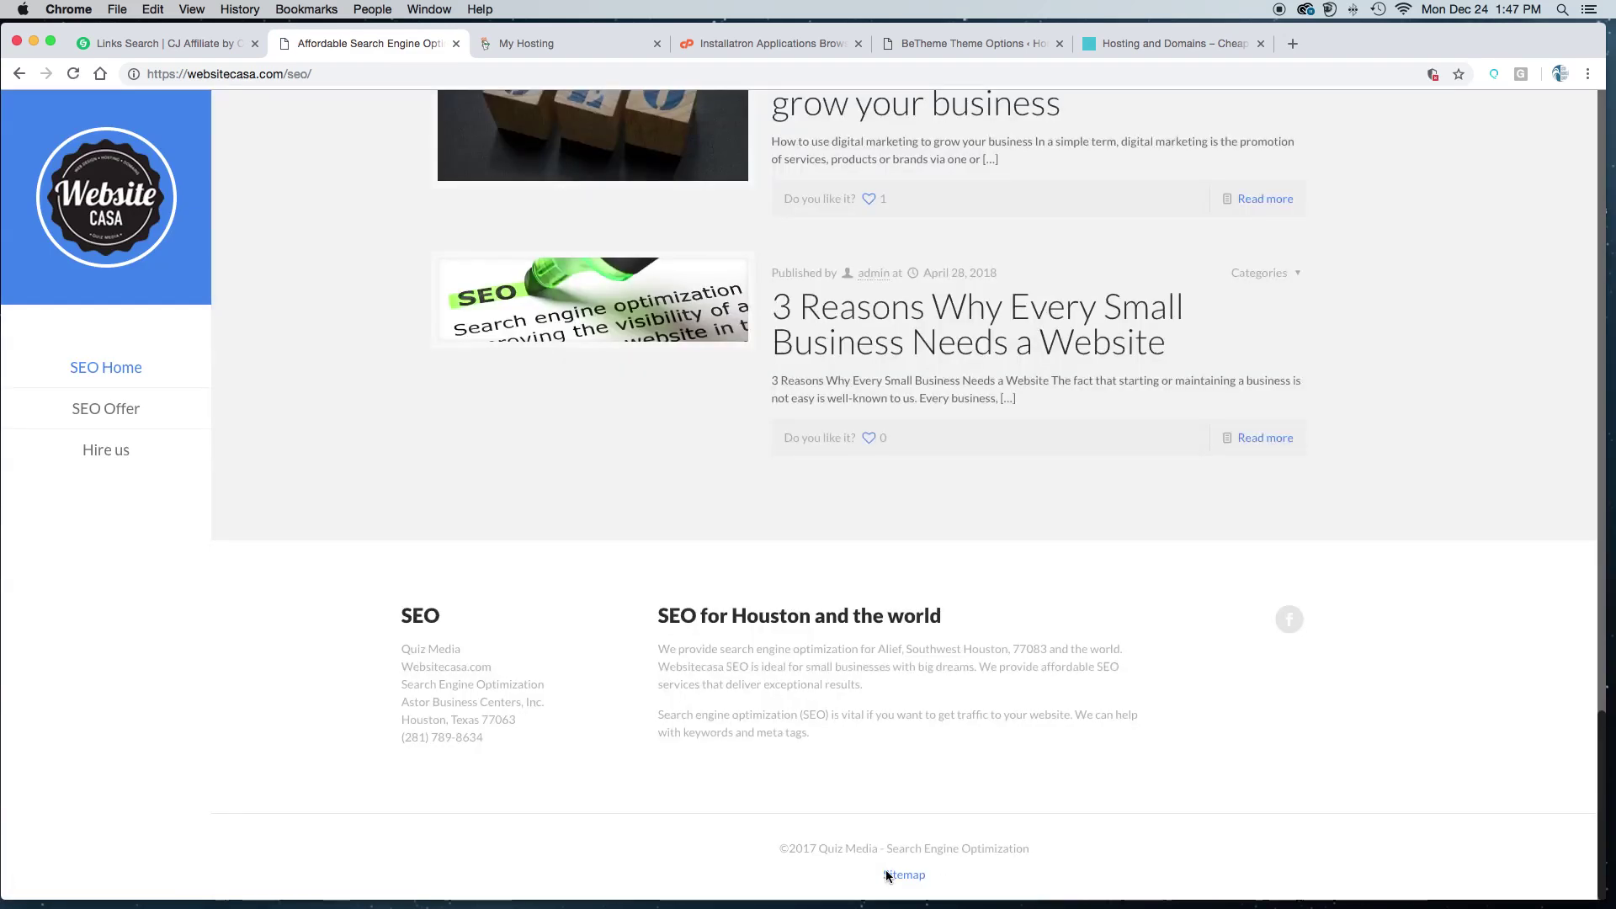
pyautogui.scroll(10, 1108, 679)
pyautogui.scroll(7, 1109, 679)
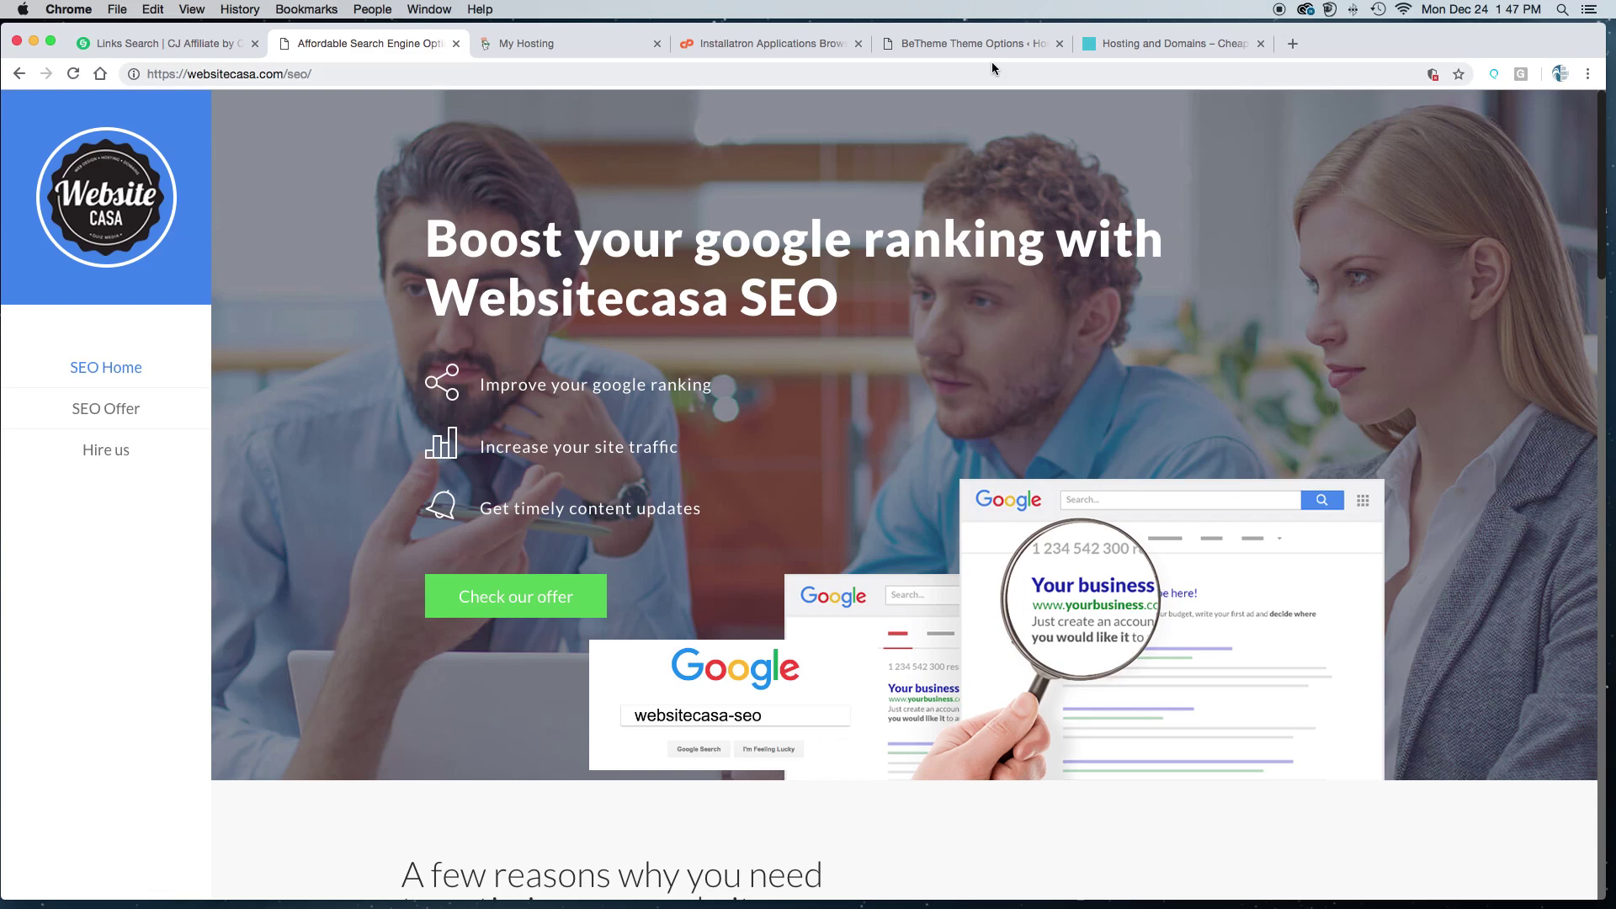
# Step: In SEO General, highlight the Meta Description and Meta Keywords values
pyautogui.click(952, 48)
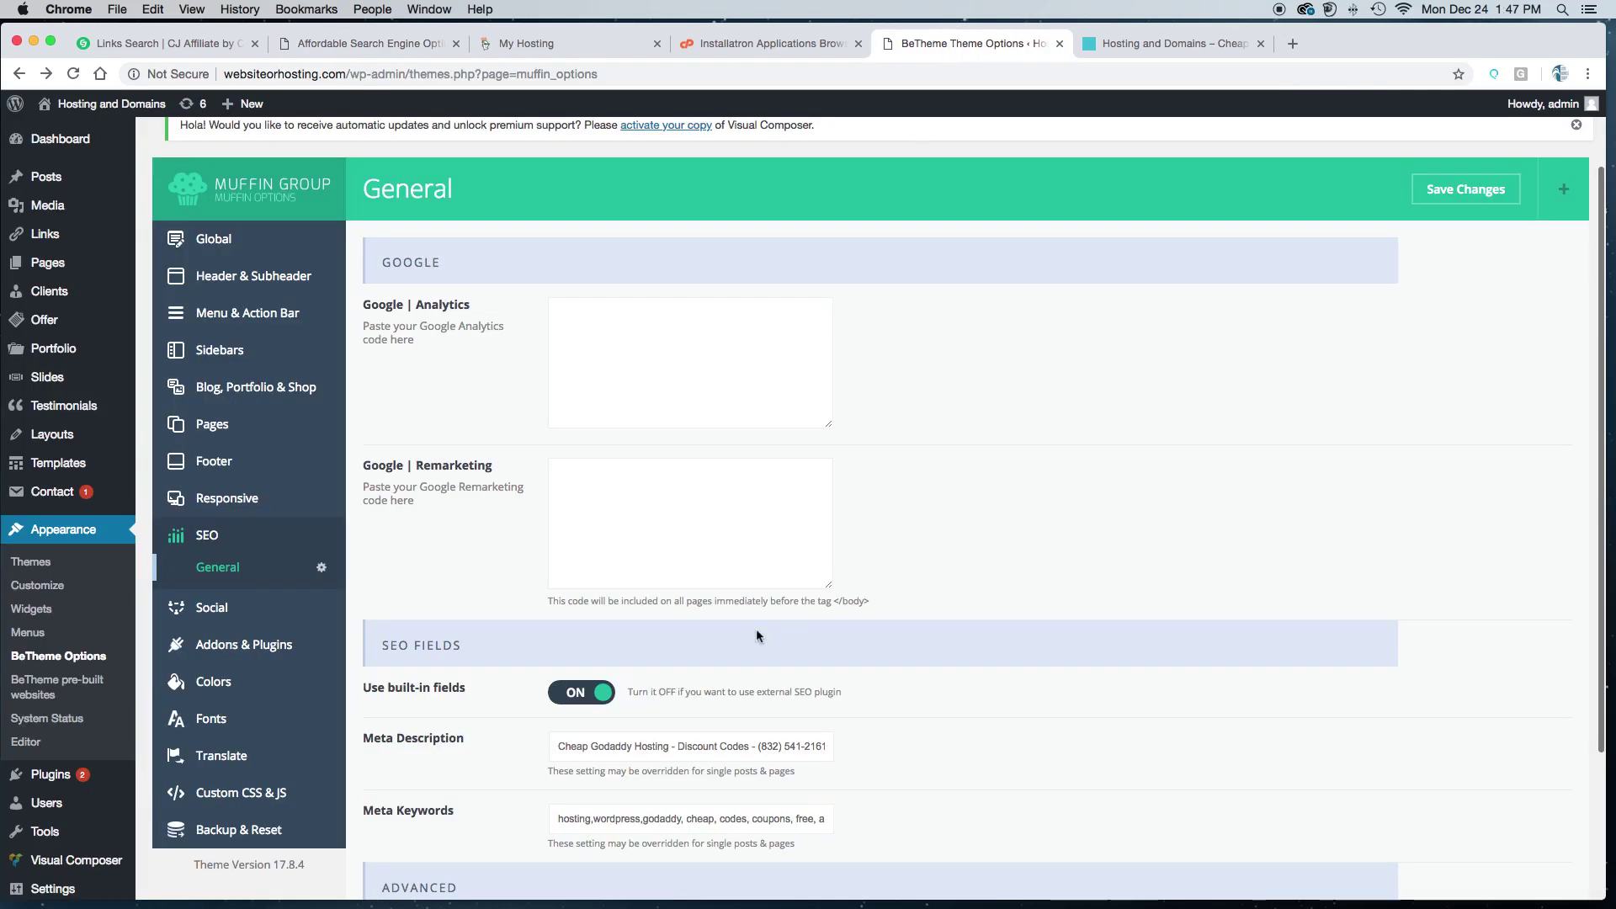
pyautogui.scroll(-4, 691, 680)
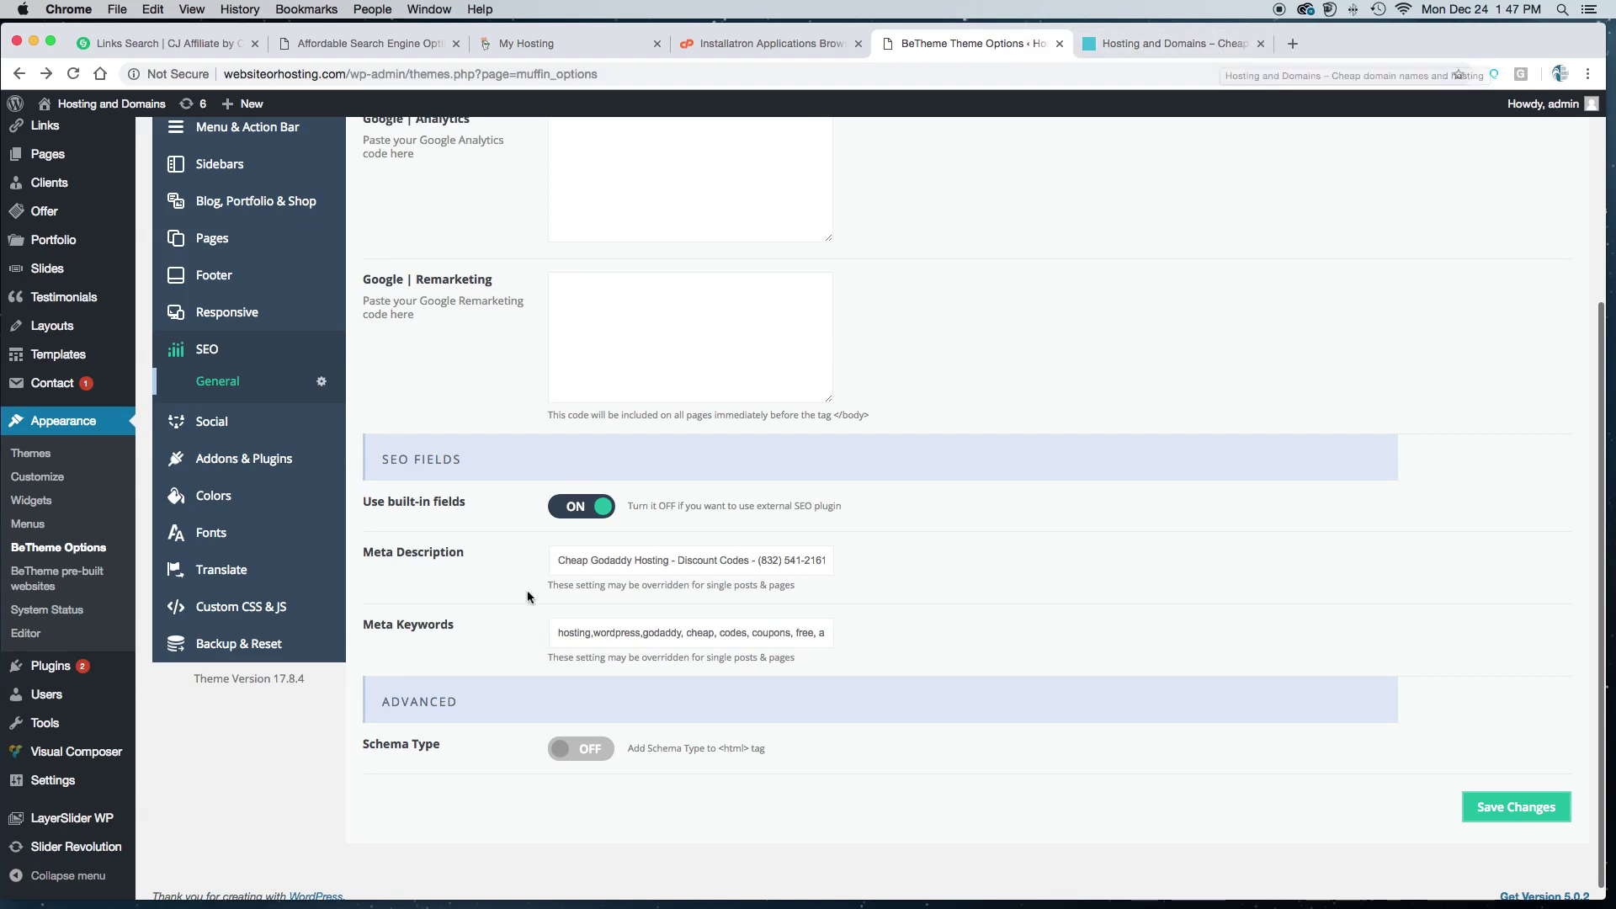
pyautogui.click(573, 560)
pyautogui.moveTo(572, 560); pyautogui.dragTo(985, 584)
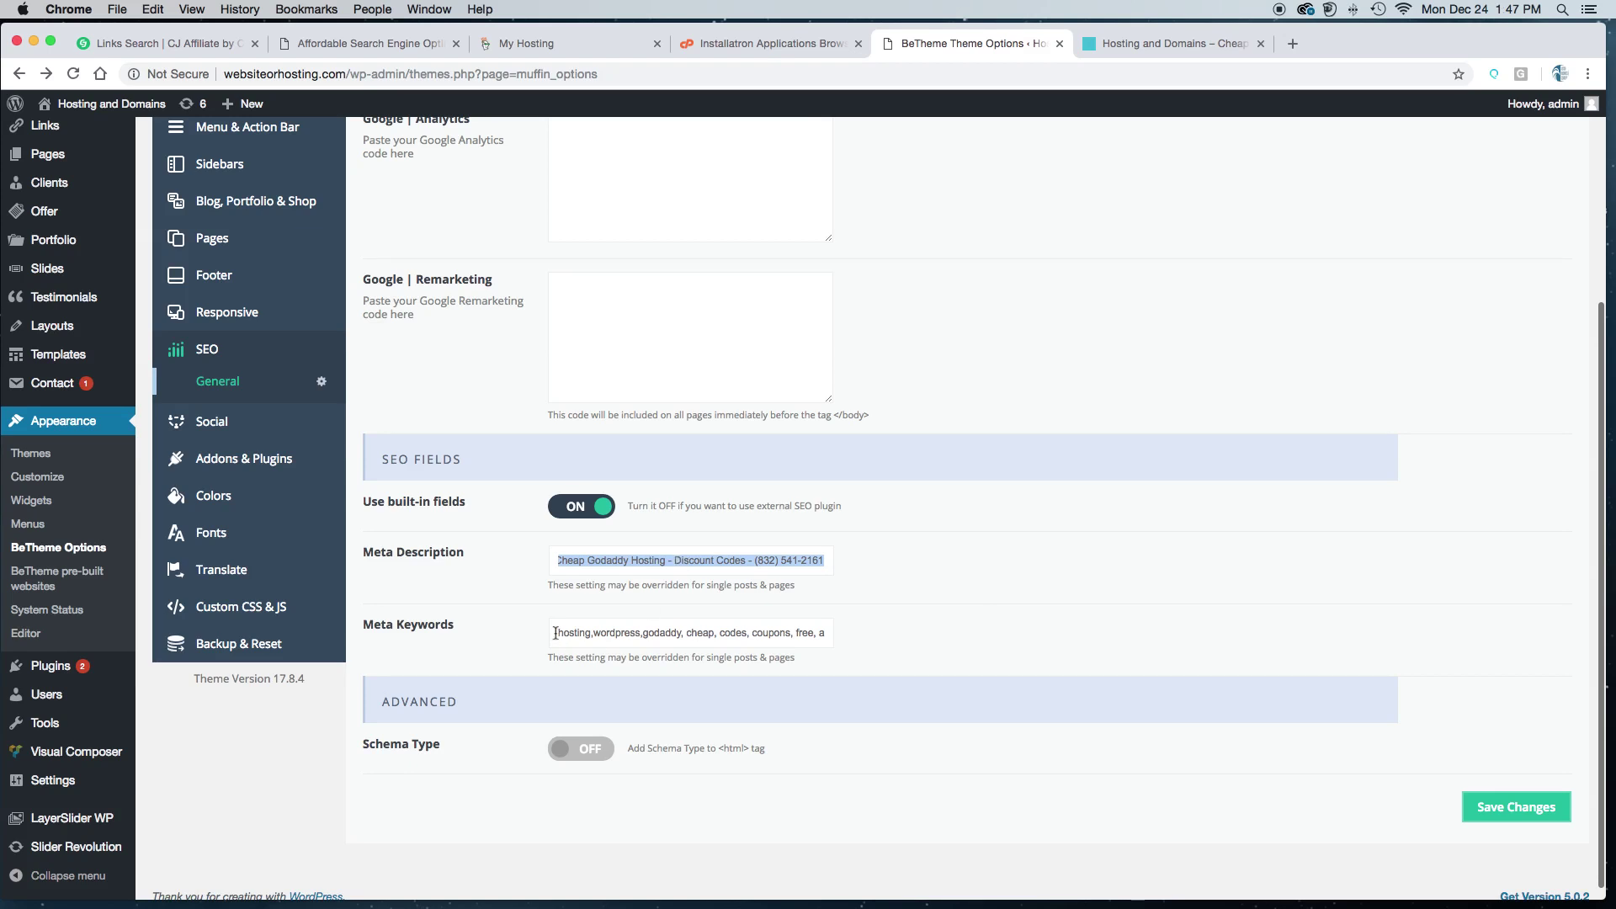
pyautogui.moveTo(555, 633); pyautogui.dragTo(985, 654)
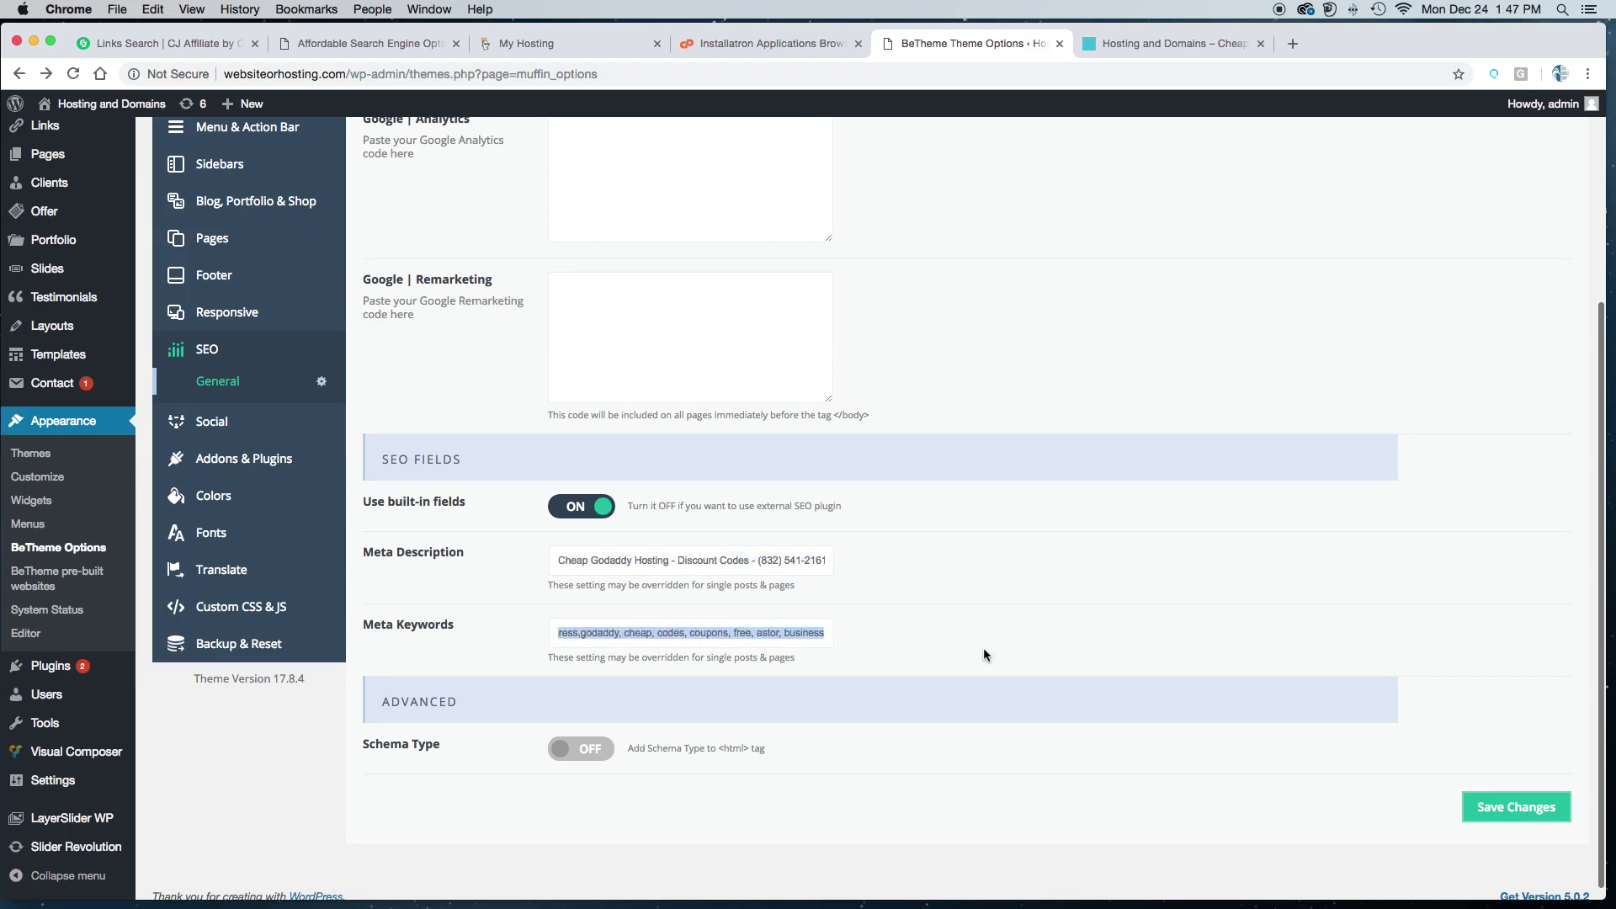
pyautogui.scroll(5, 935, 640)
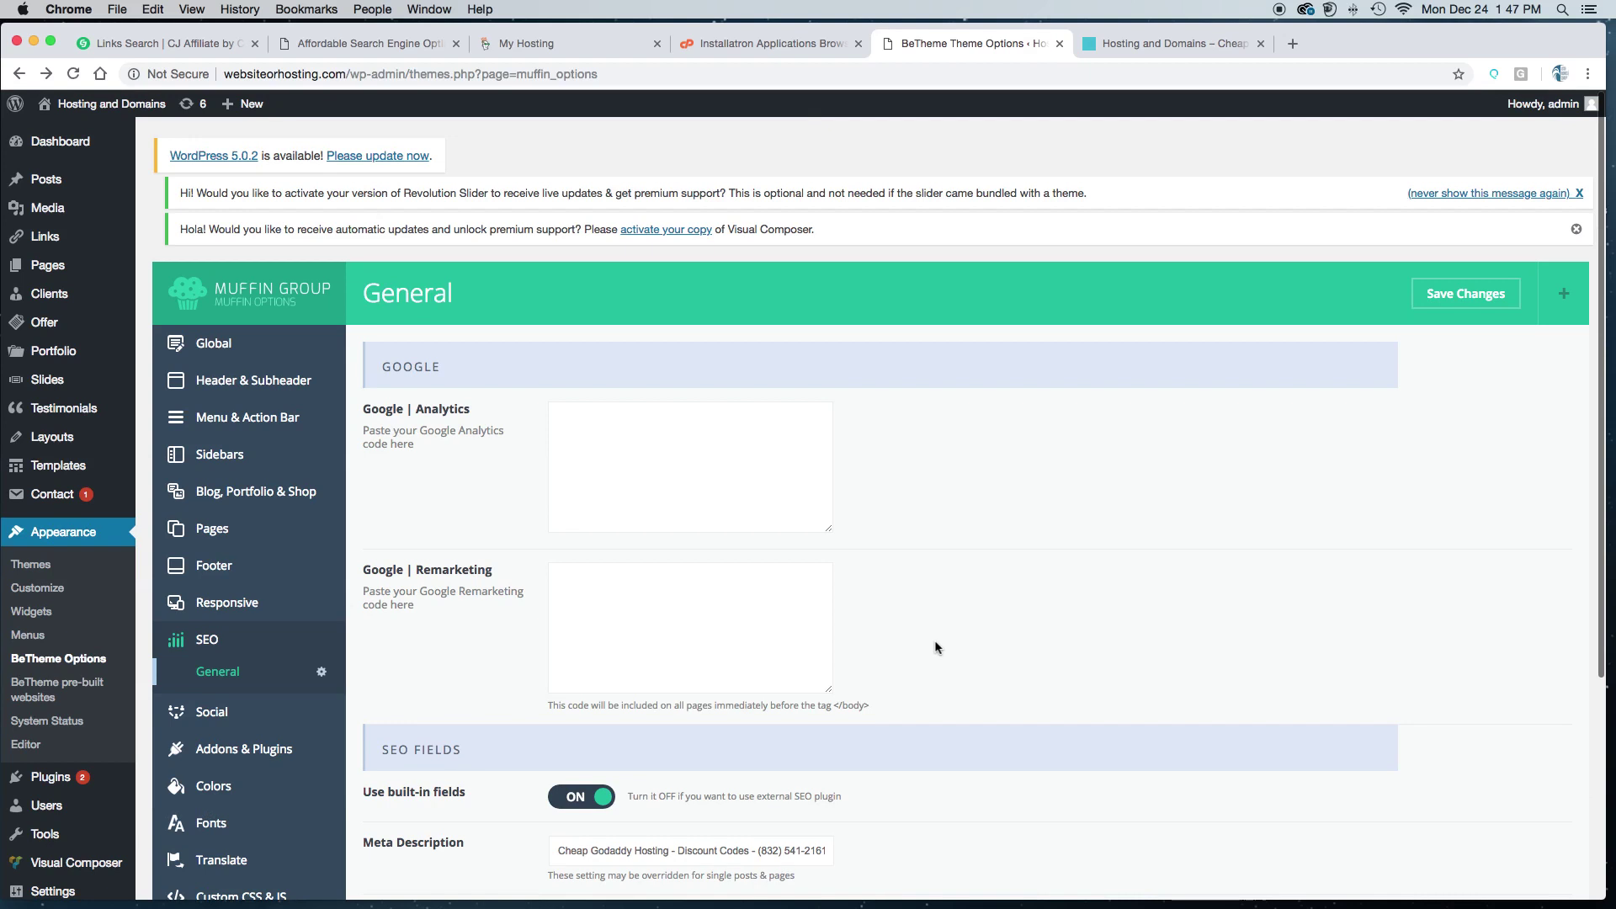
pyautogui.scroll(-5, 917, 509)
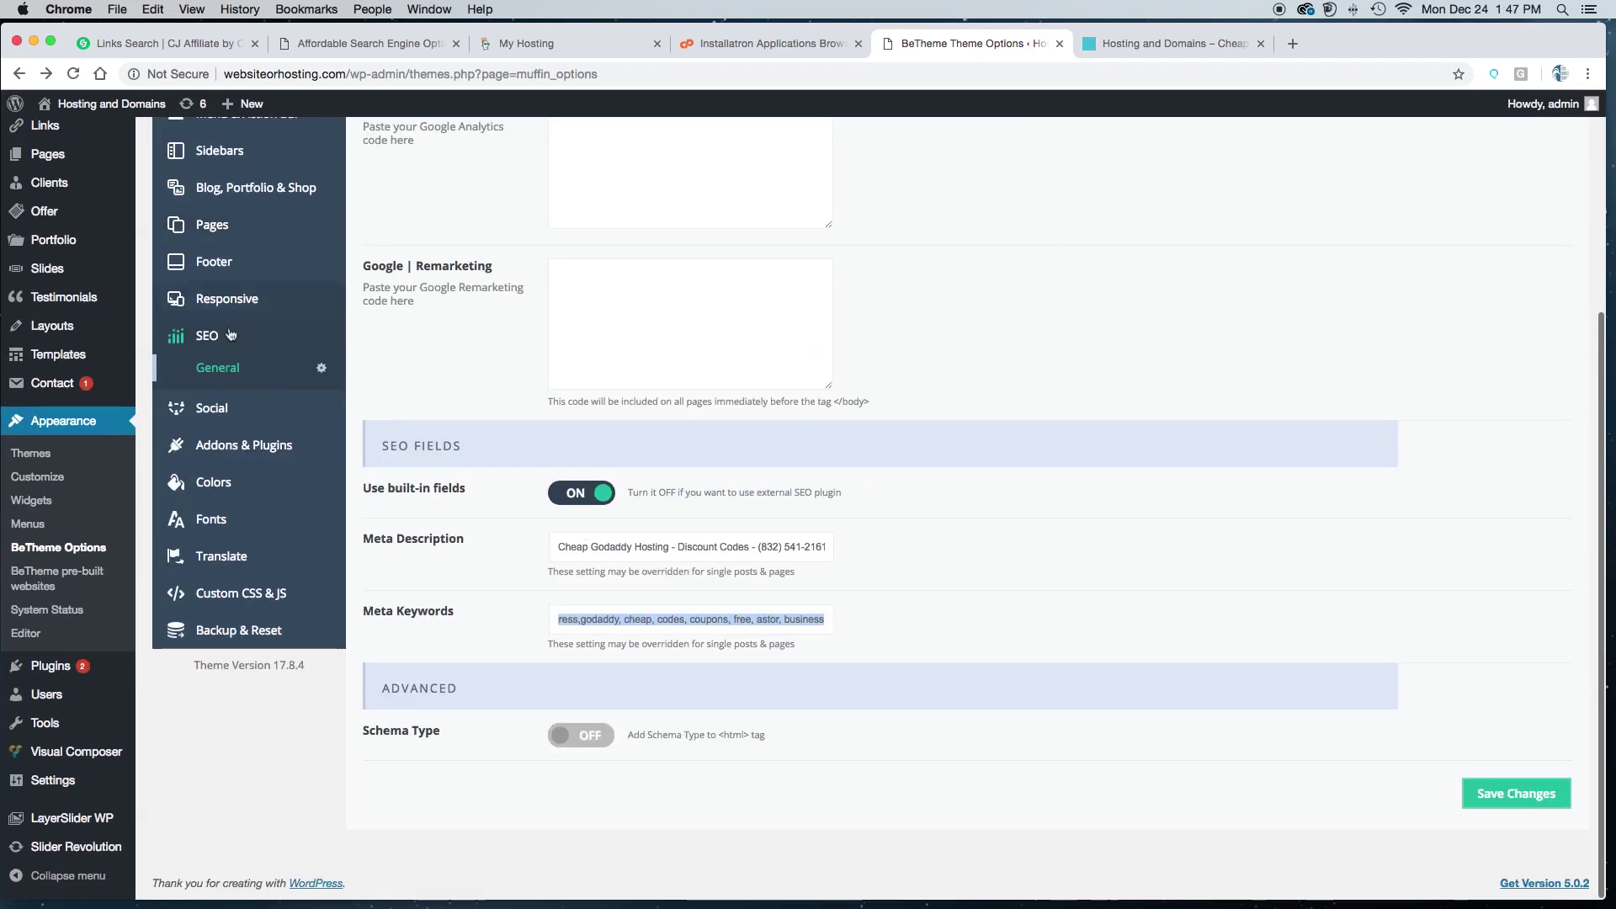
pyautogui.scroll(3, 214, 278)
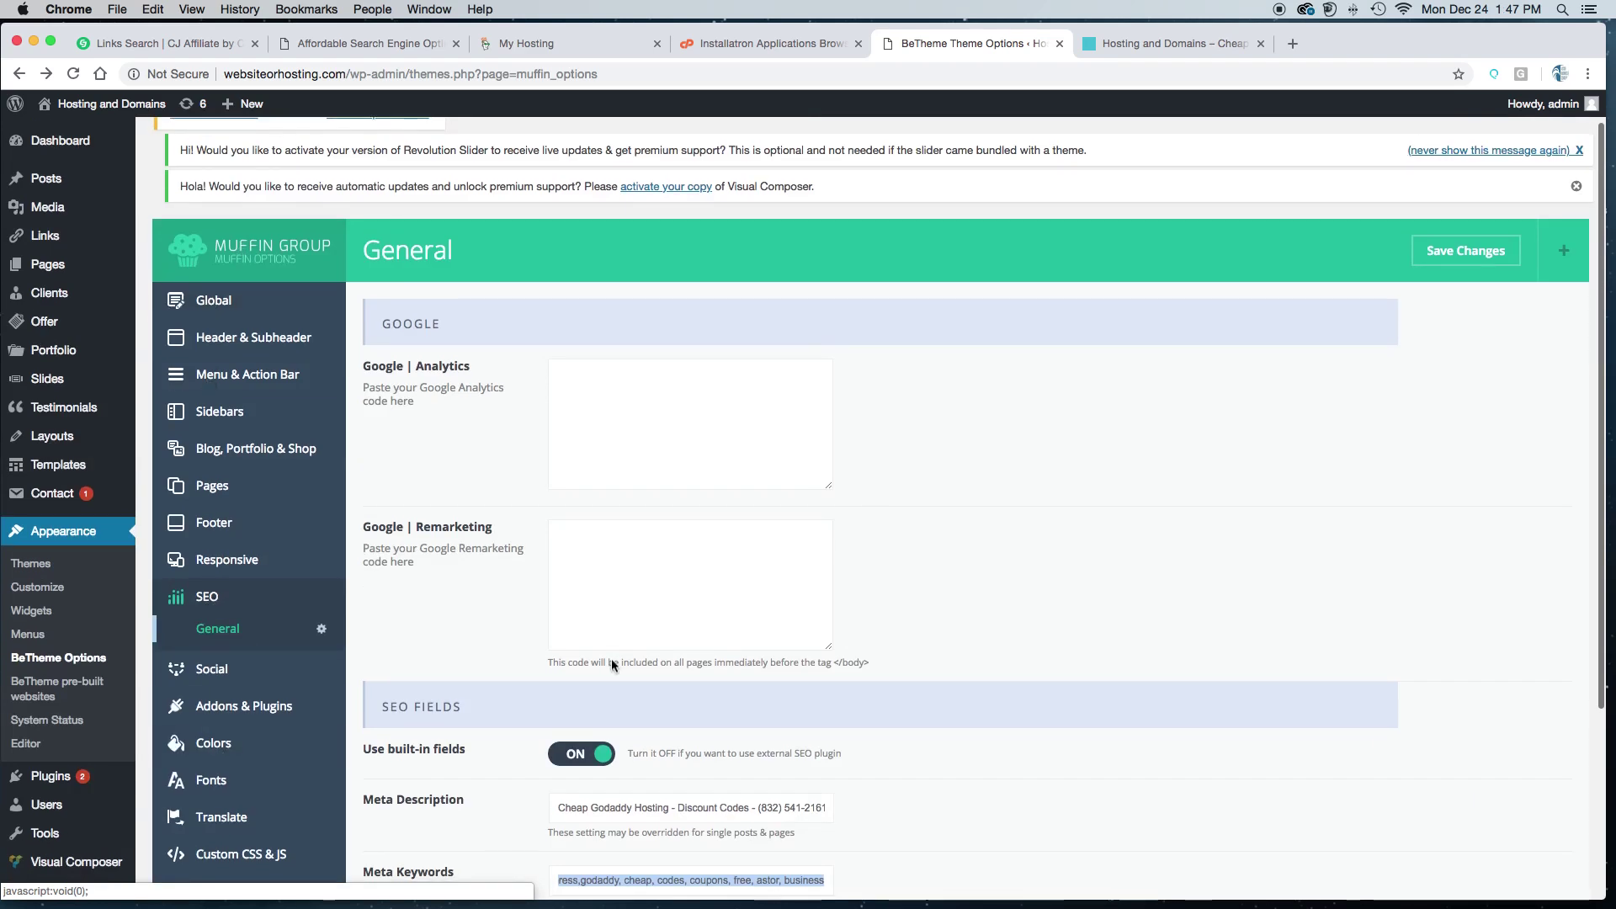
pyautogui.scroll(-3, 611, 665)
# Step: Highlight the full Meta Keywords list and the Meta Description with its note again
pyautogui.moveTo(552, 633); pyautogui.dragTo(1147, 642)
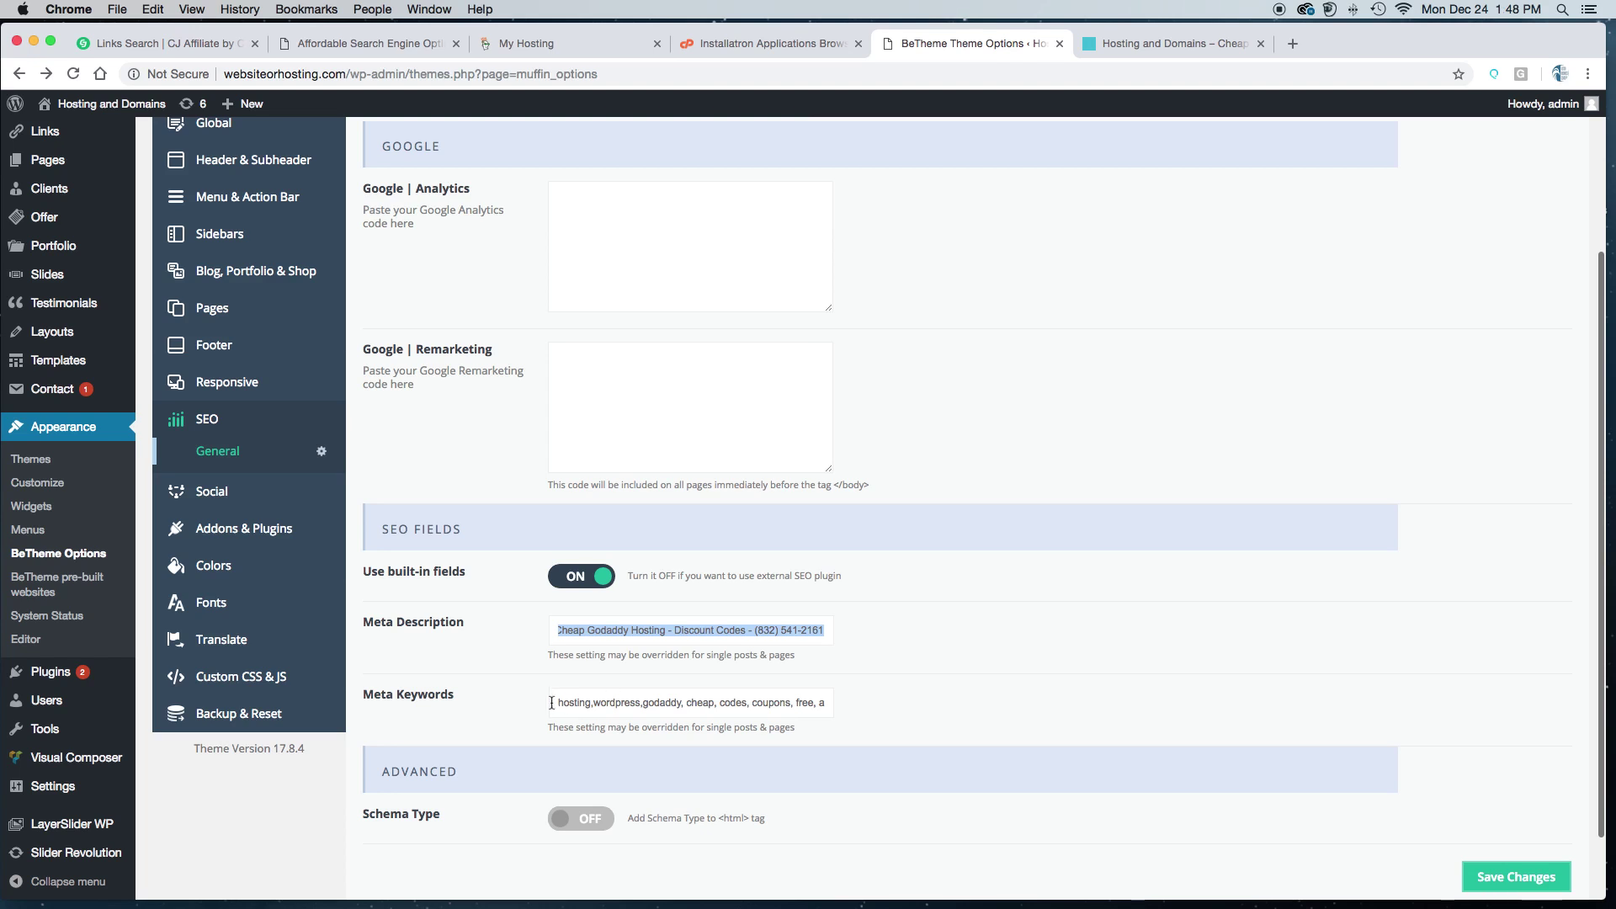
pyautogui.moveTo(555, 706); pyautogui.dragTo(1211, 723)
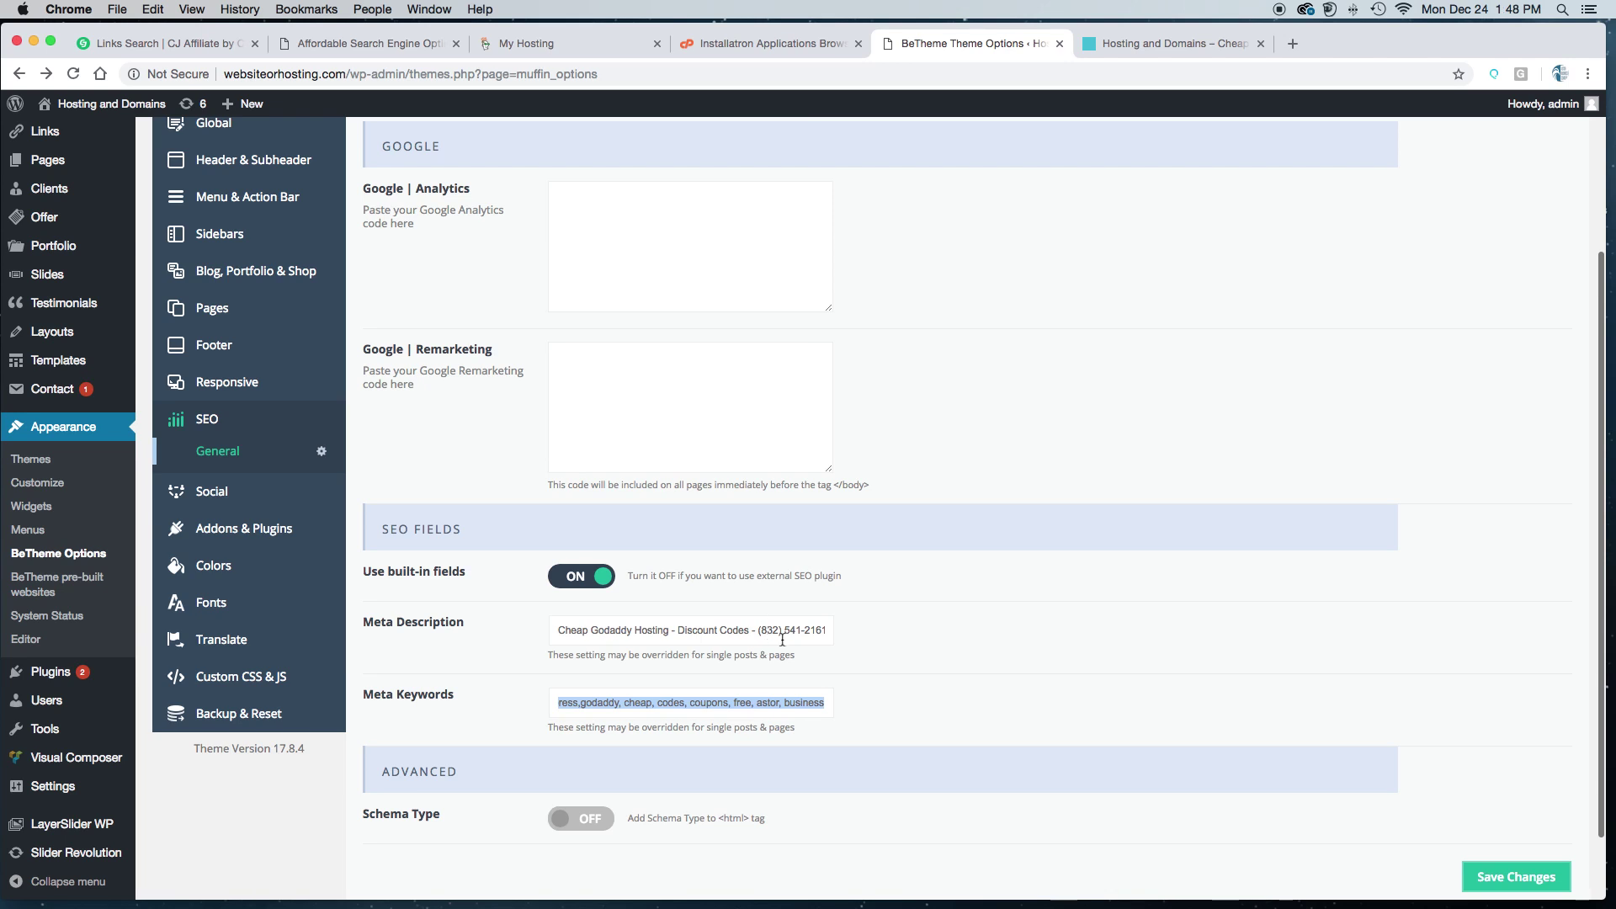
pyautogui.moveTo(804, 654); pyautogui.dragTo(536, 649)
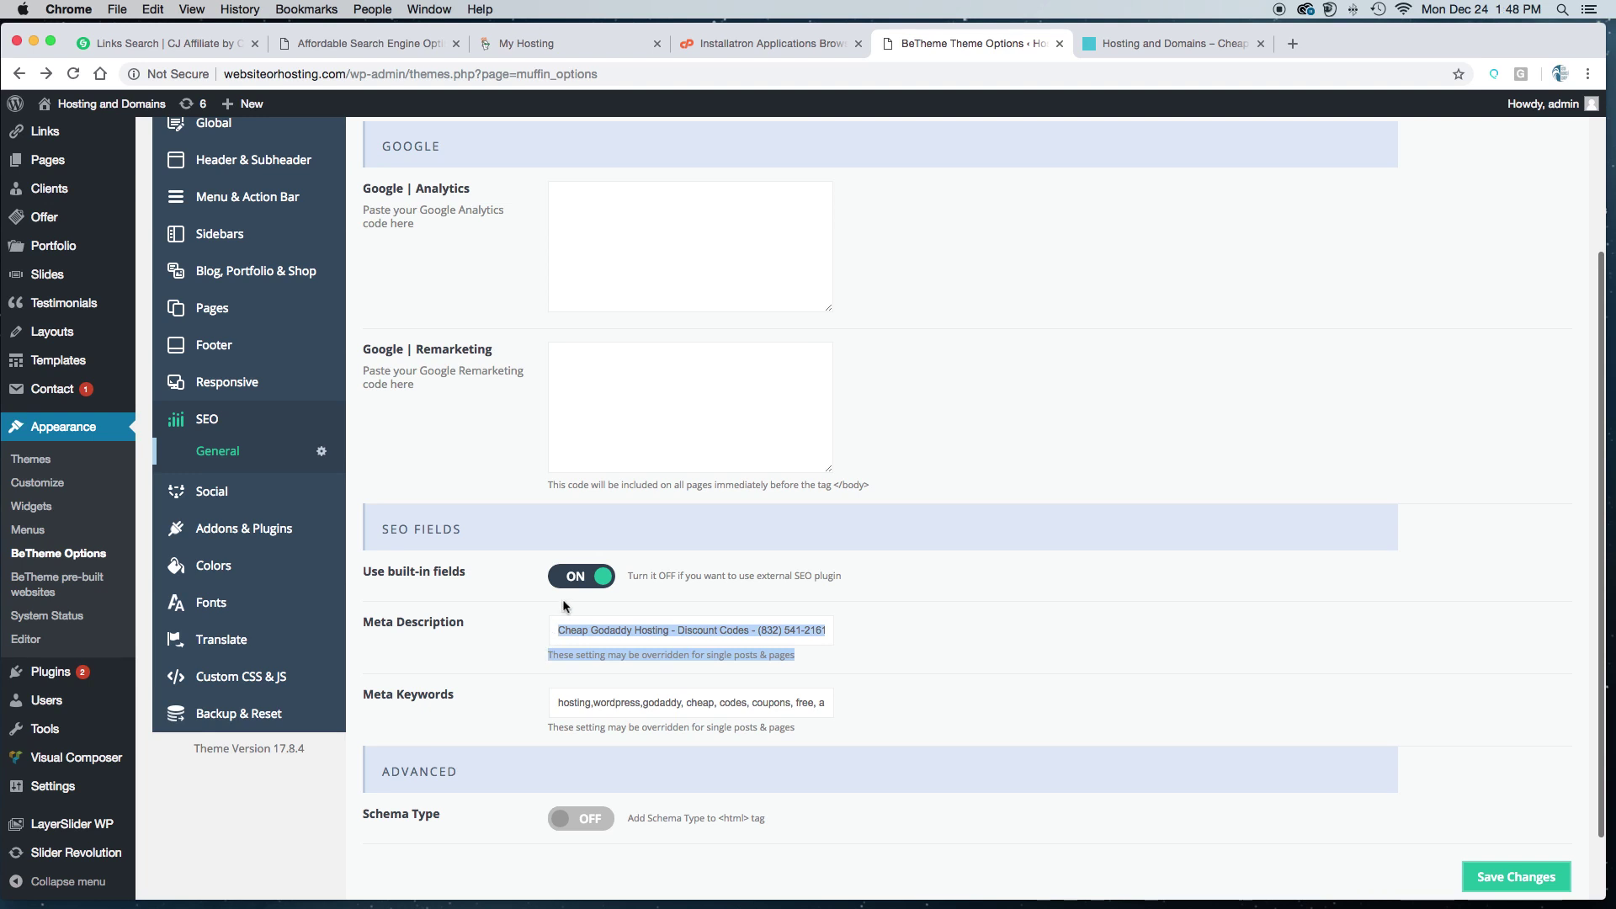
pyautogui.scroll(5, 563, 606)
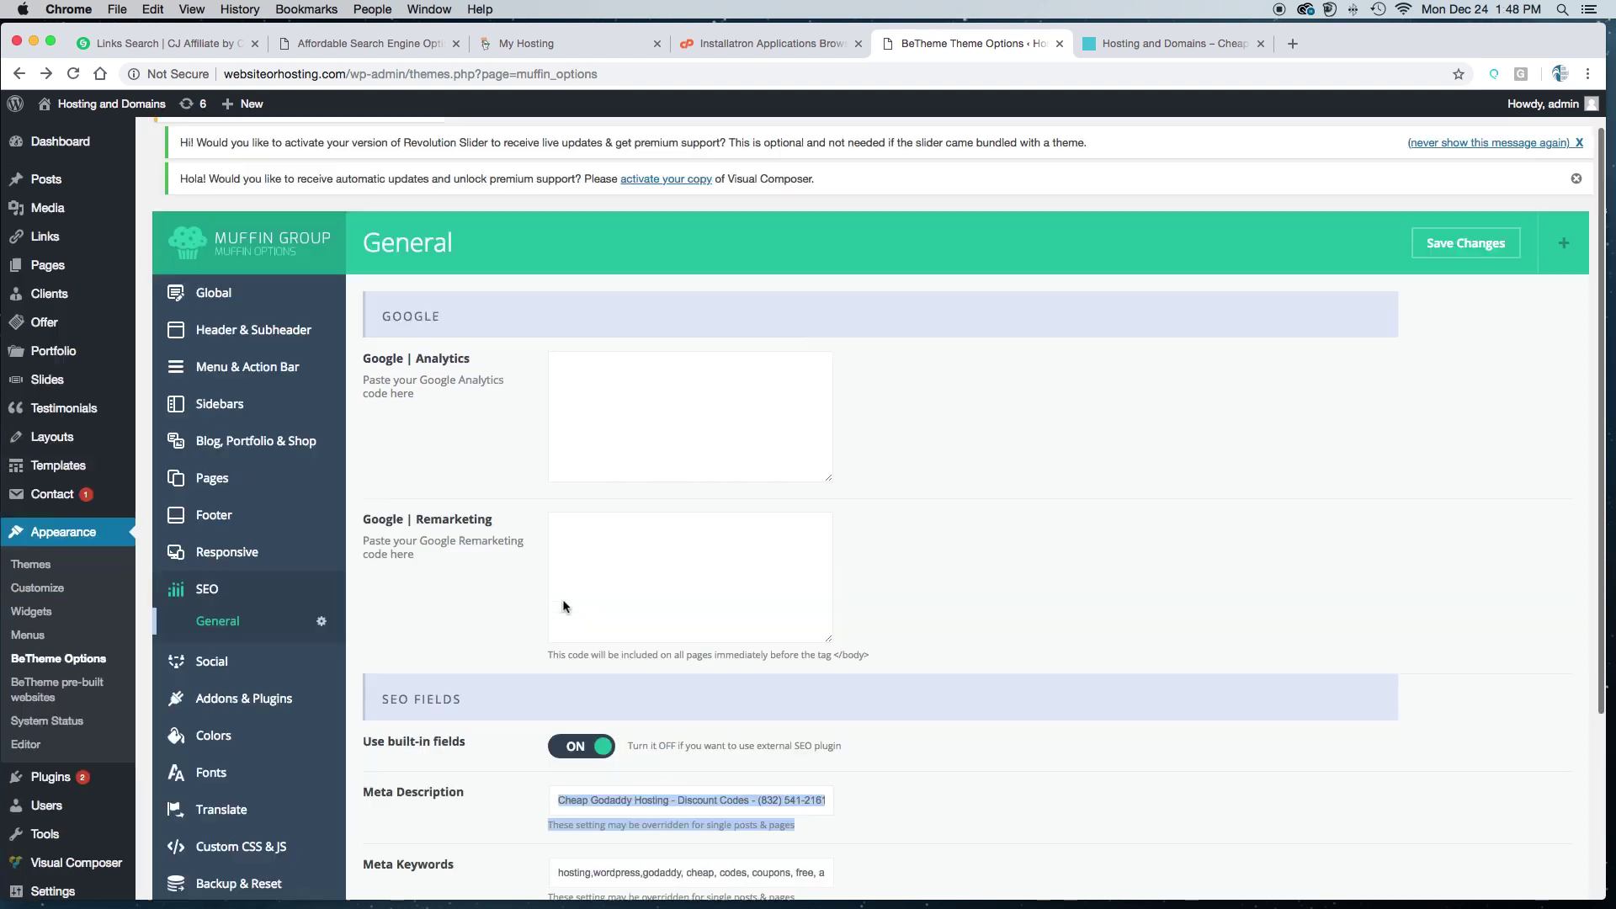
pyautogui.scroll(-6, 563, 606)
pyautogui.scroll(5, 563, 606)
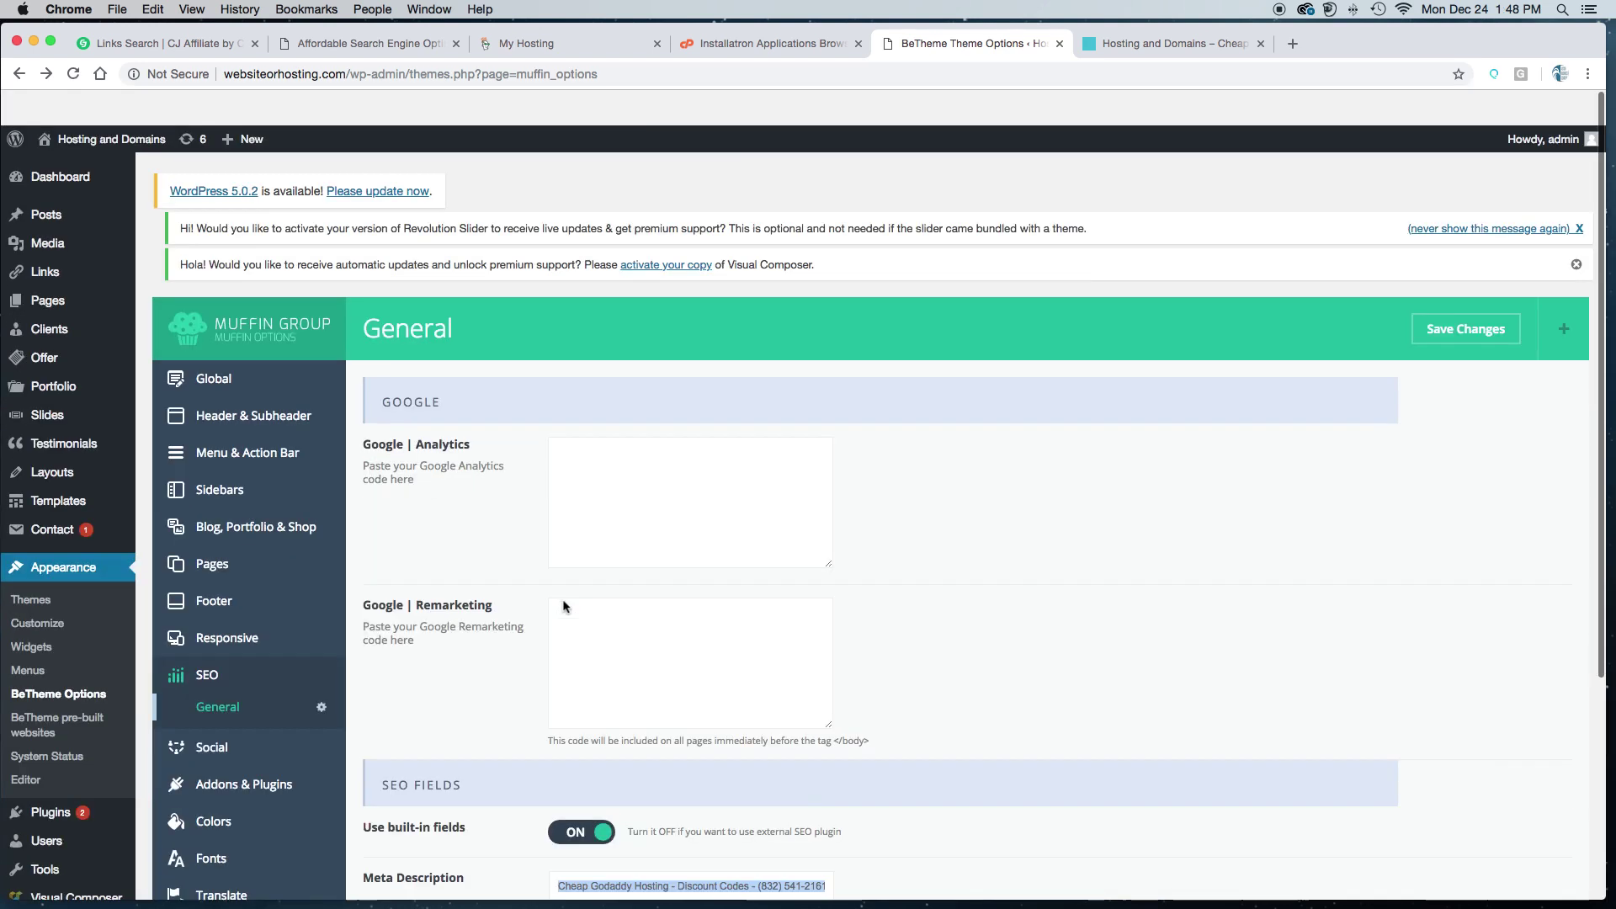
pyautogui.scroll(-3, 486, 688)
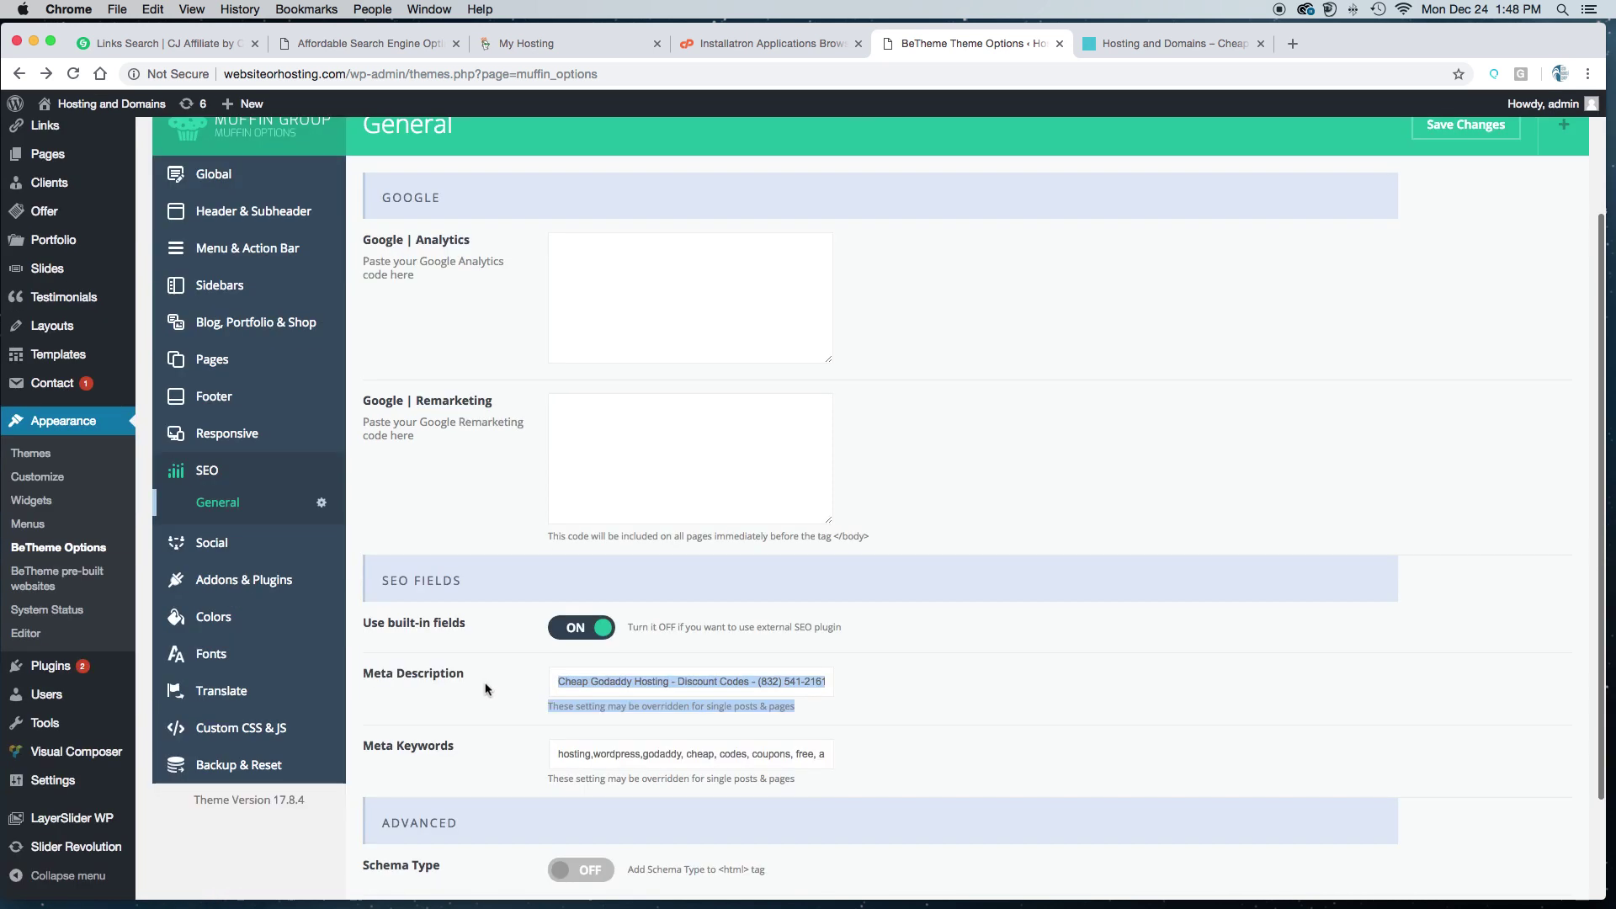
# Step: Open Social settings and inspect the Skype, Facebook and Twitter links, all set to '#'
pyautogui.click(218, 549)
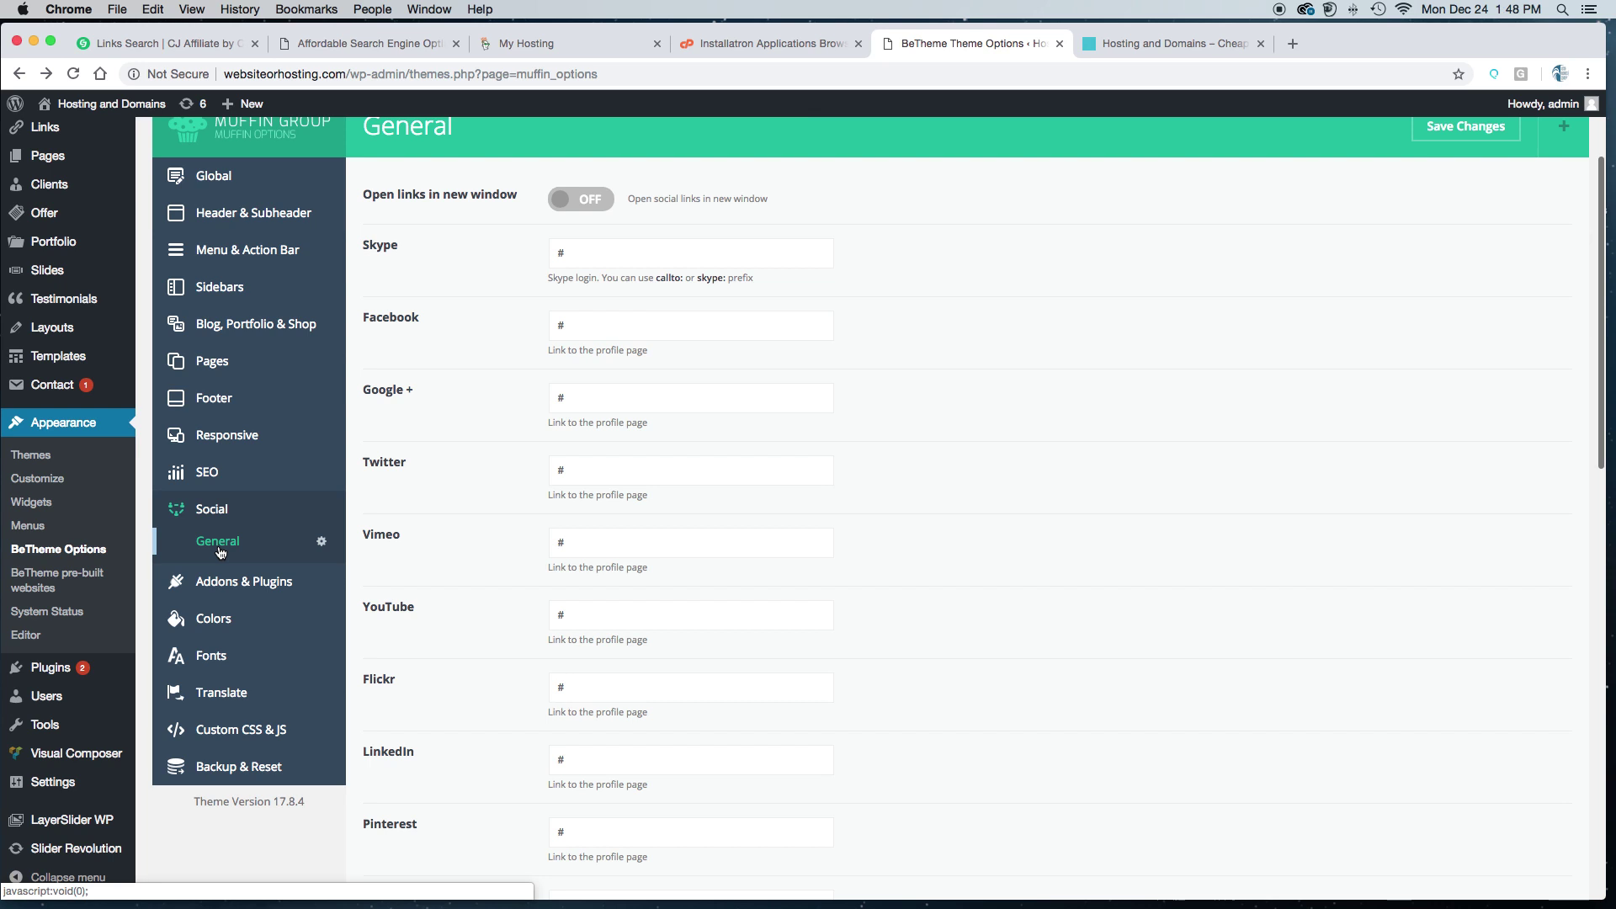
pyautogui.click(581, 252)
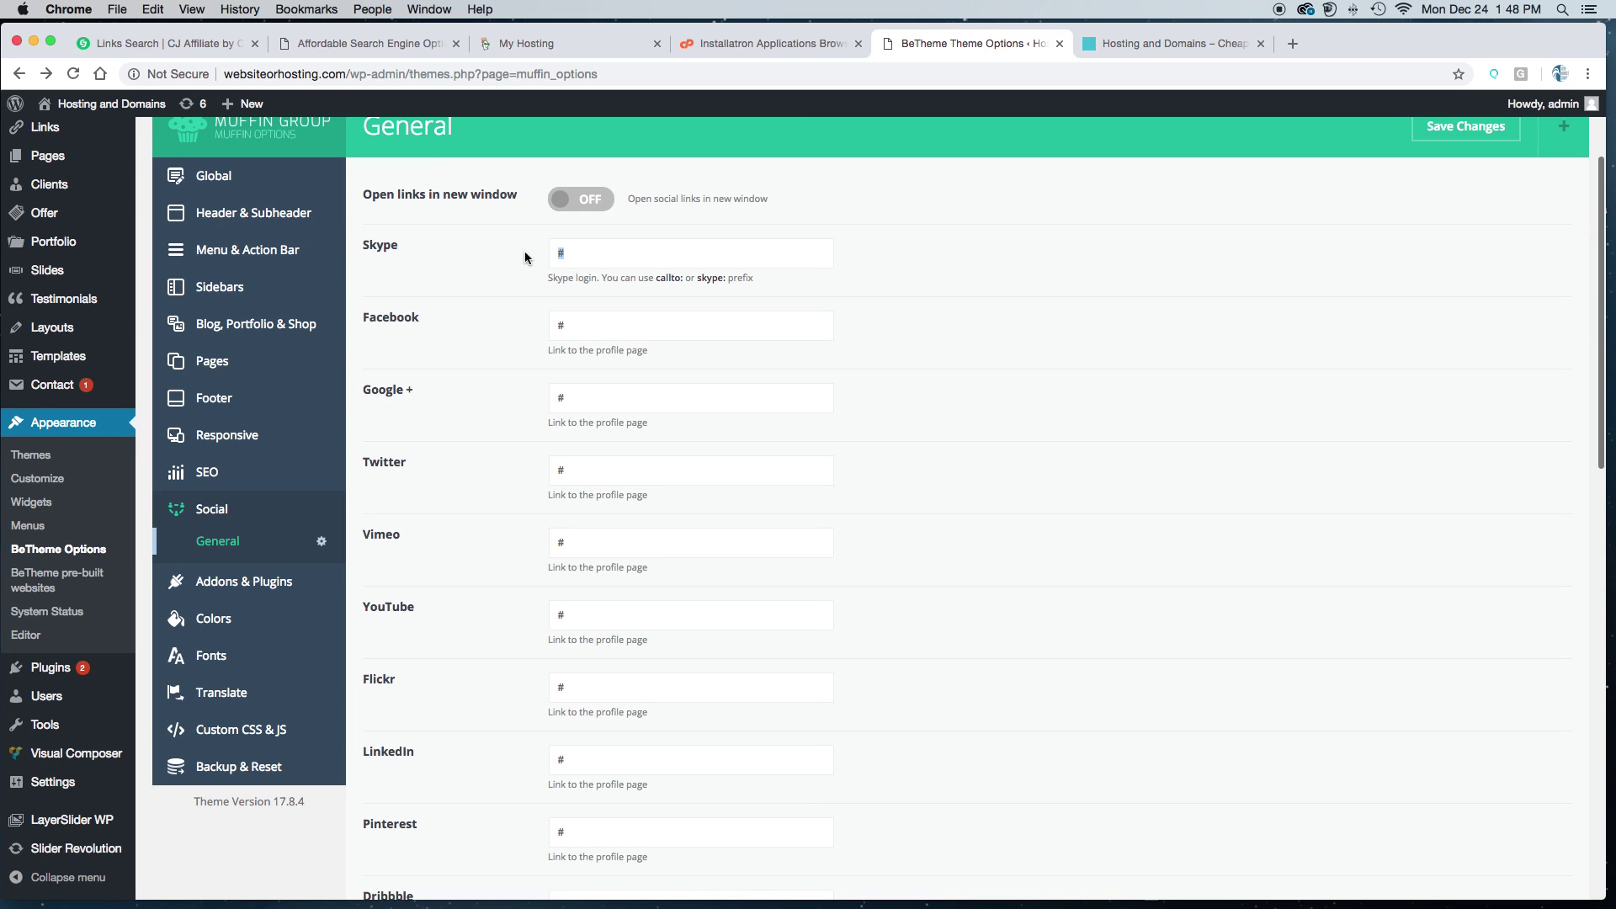
pyautogui.moveTo(566, 325); pyautogui.dragTo(548, 328)
pyautogui.moveTo(581, 470); pyautogui.dragTo(485, 457)
# Step: Check the live site, load websitecasa.com by removing /seo/, then return to Social settings
pyautogui.click(1103, 44)
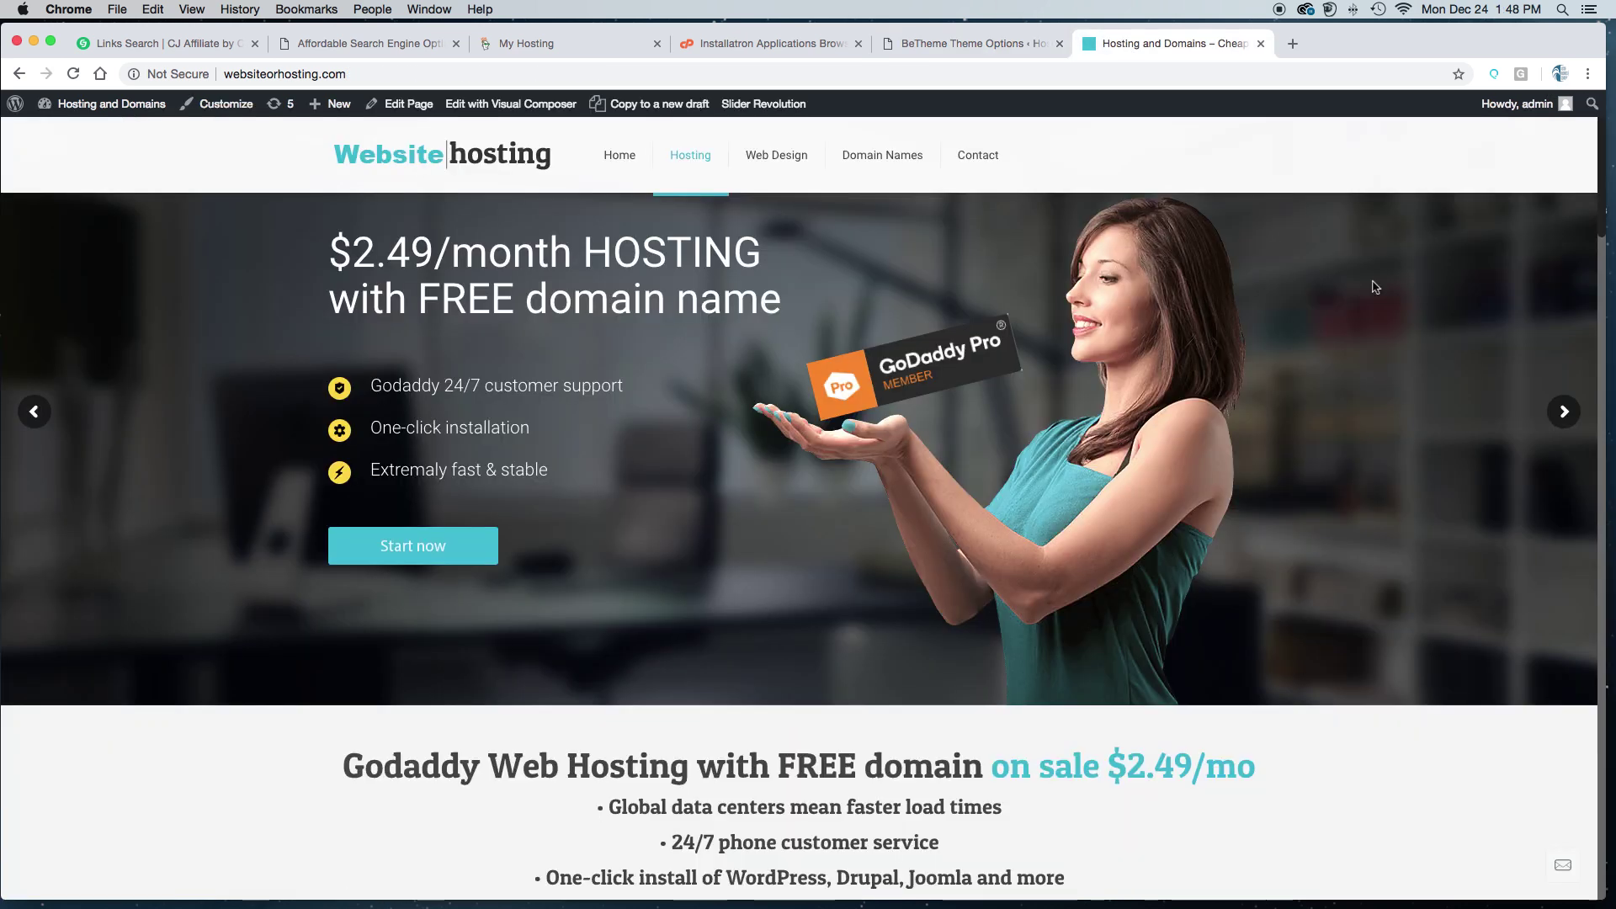
pyautogui.scroll(-15, 1511, 214)
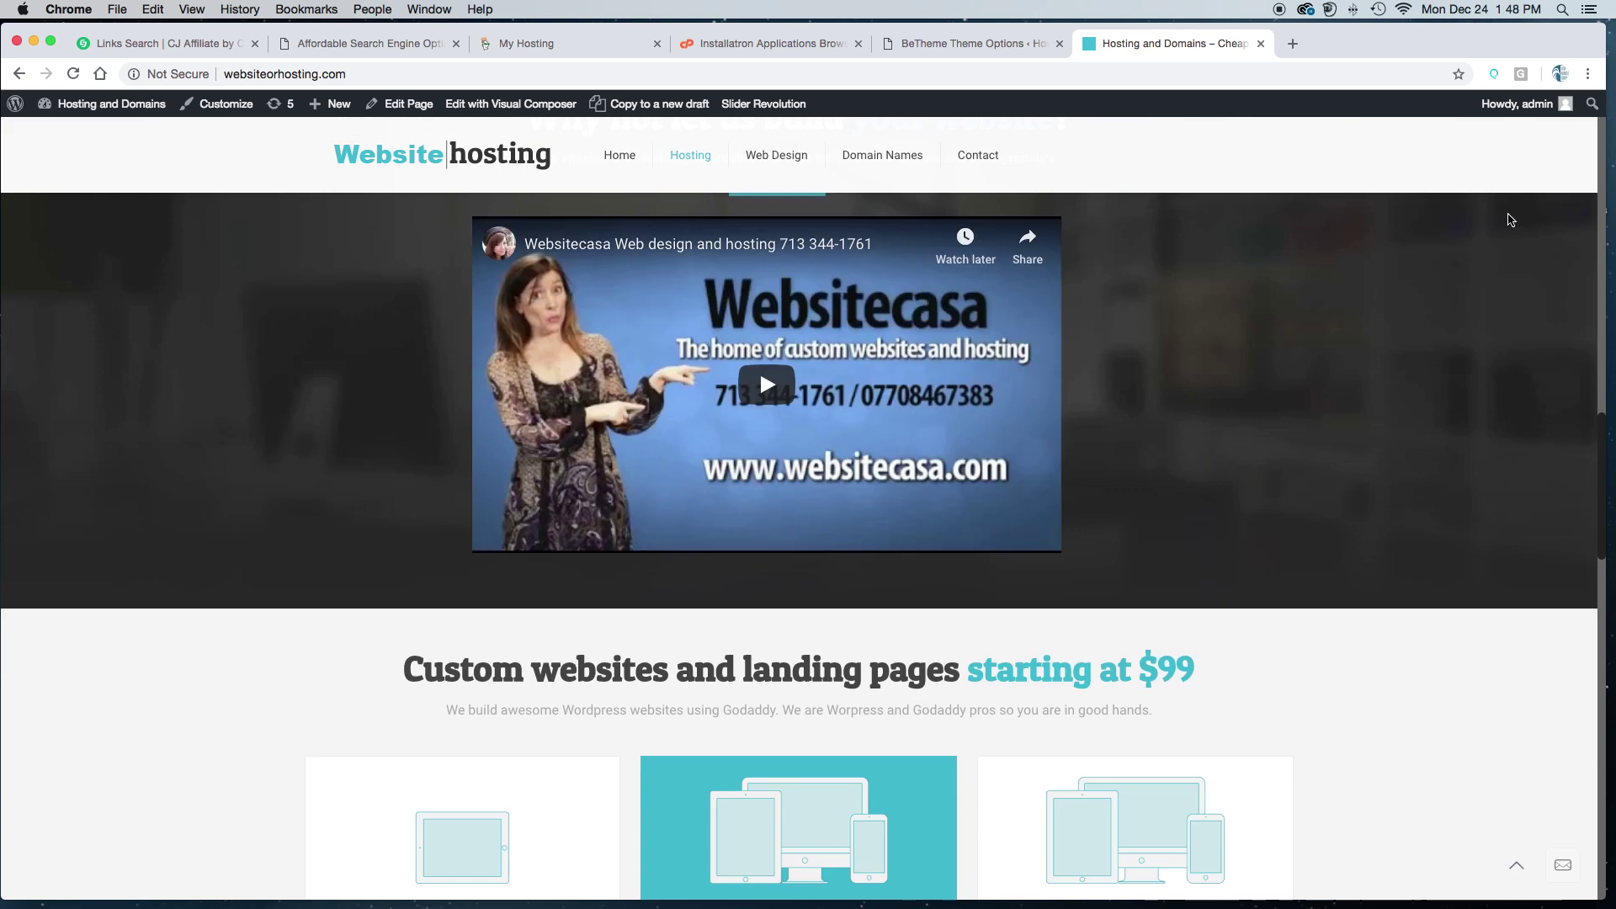
pyautogui.scroll(10, 130, 114)
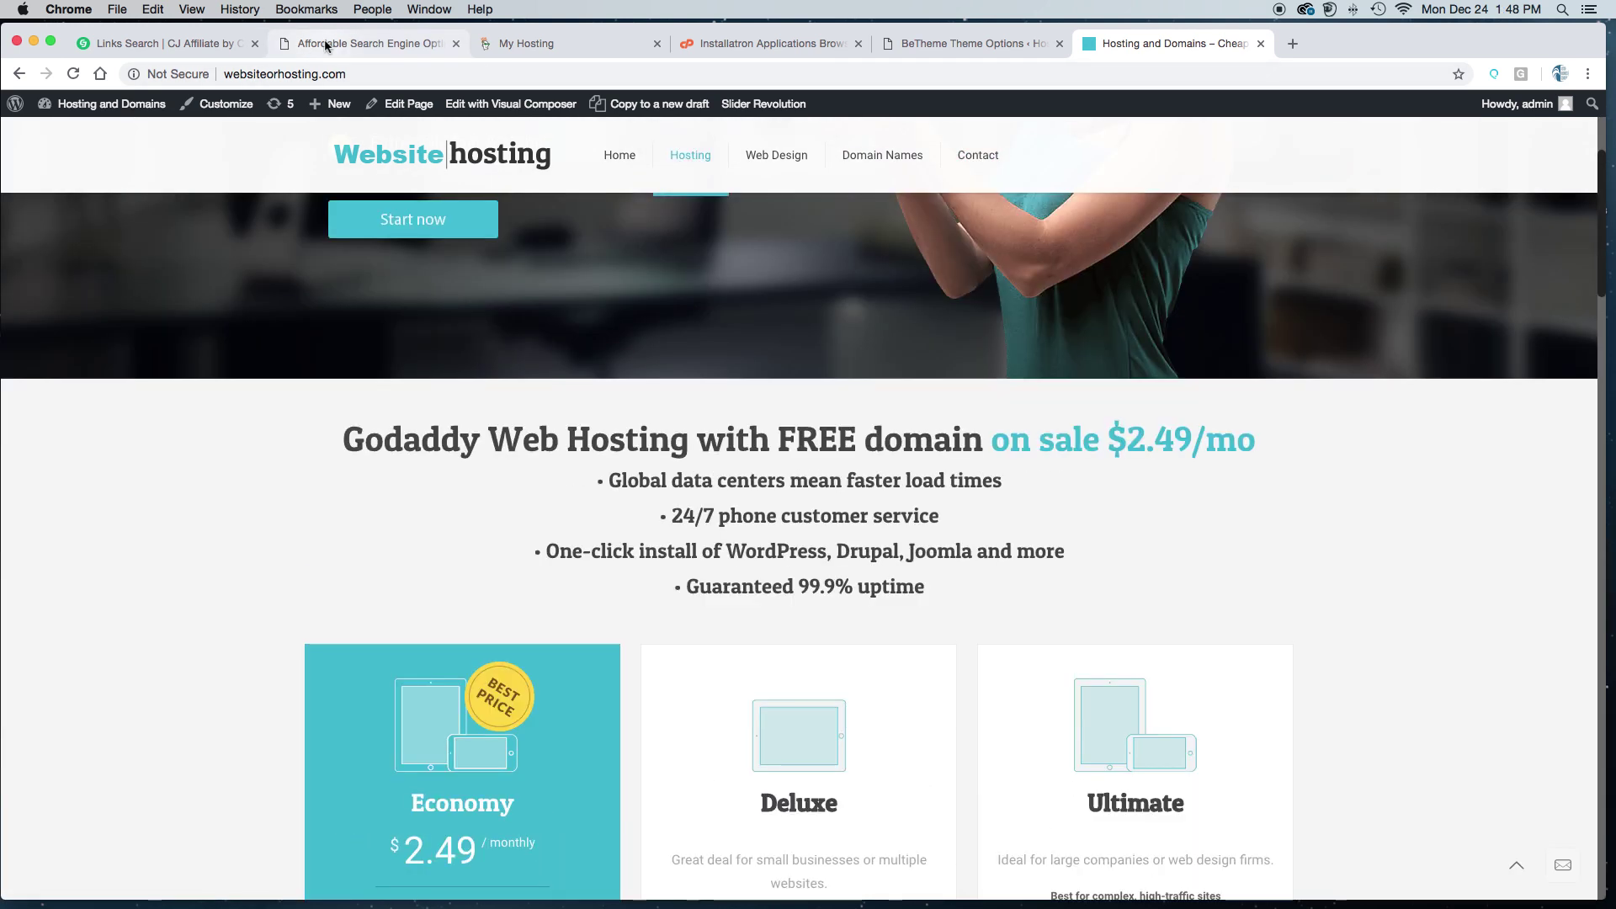
pyautogui.click(325, 43)
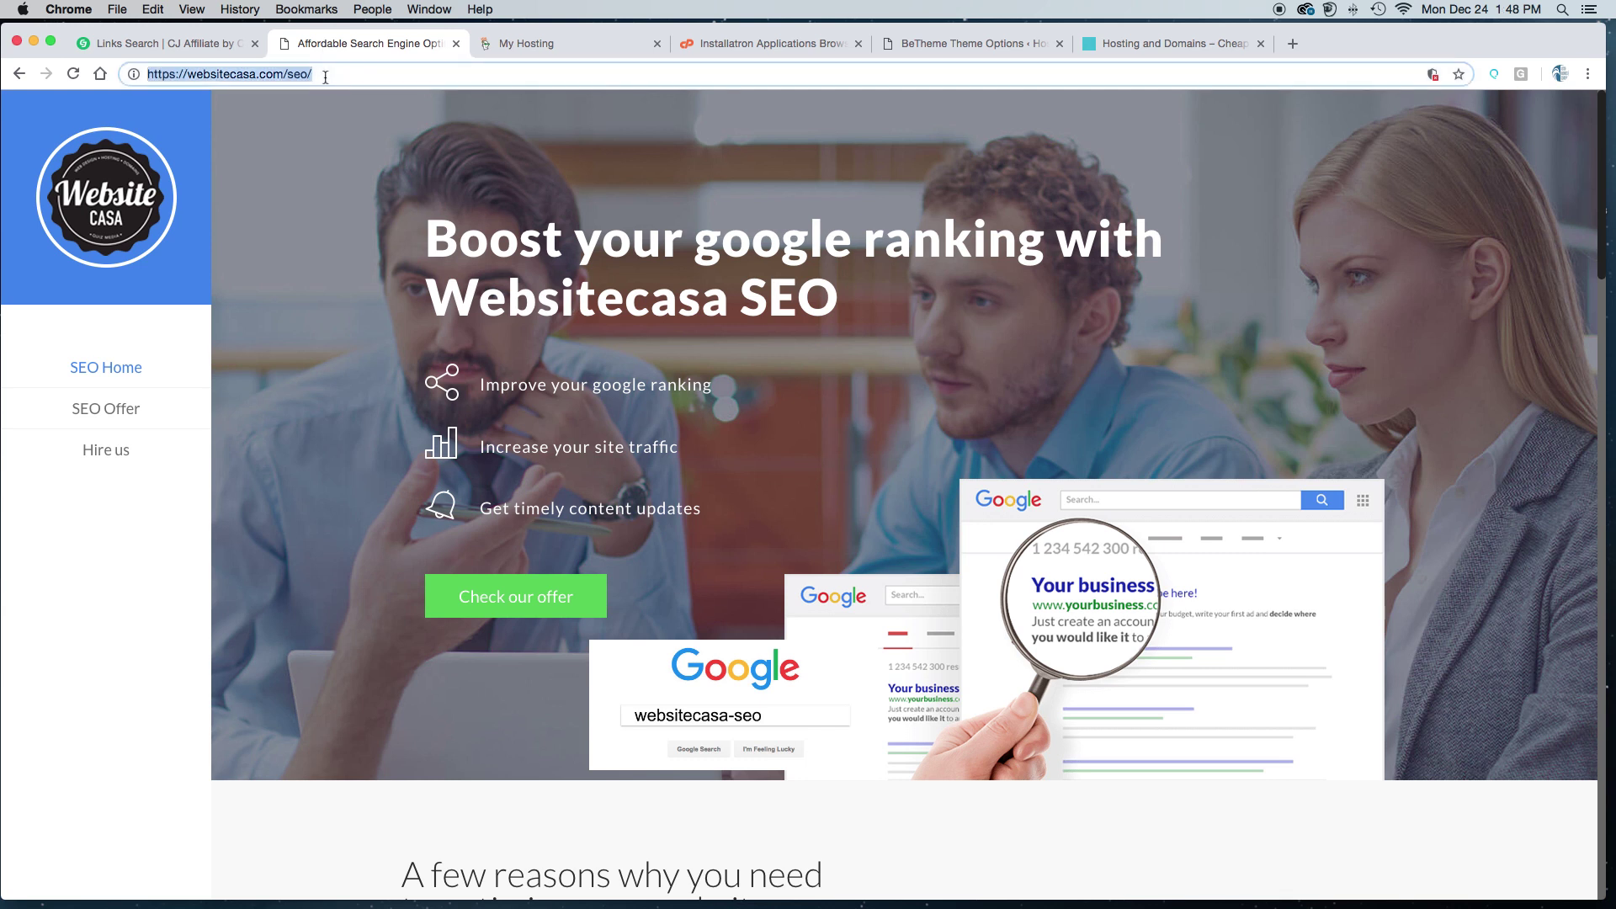
pyautogui.click(324, 75)
pyautogui.moveTo(324, 75); pyautogui.dragTo(284, 74)
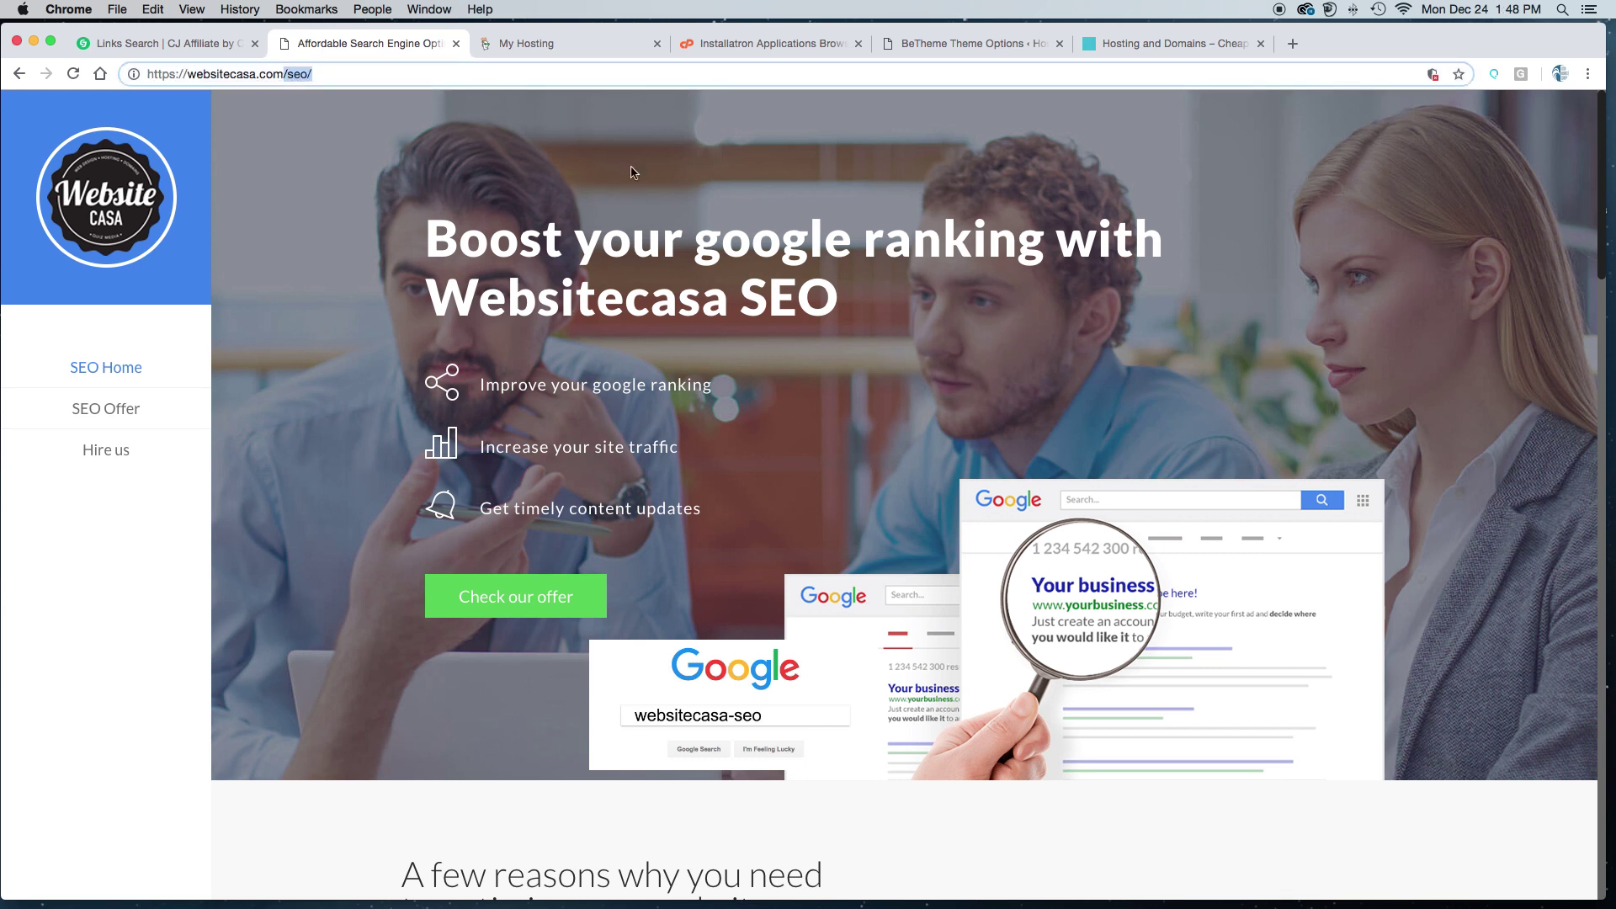
pyautogui.press('BackSpace')
pyautogui.press('Return')
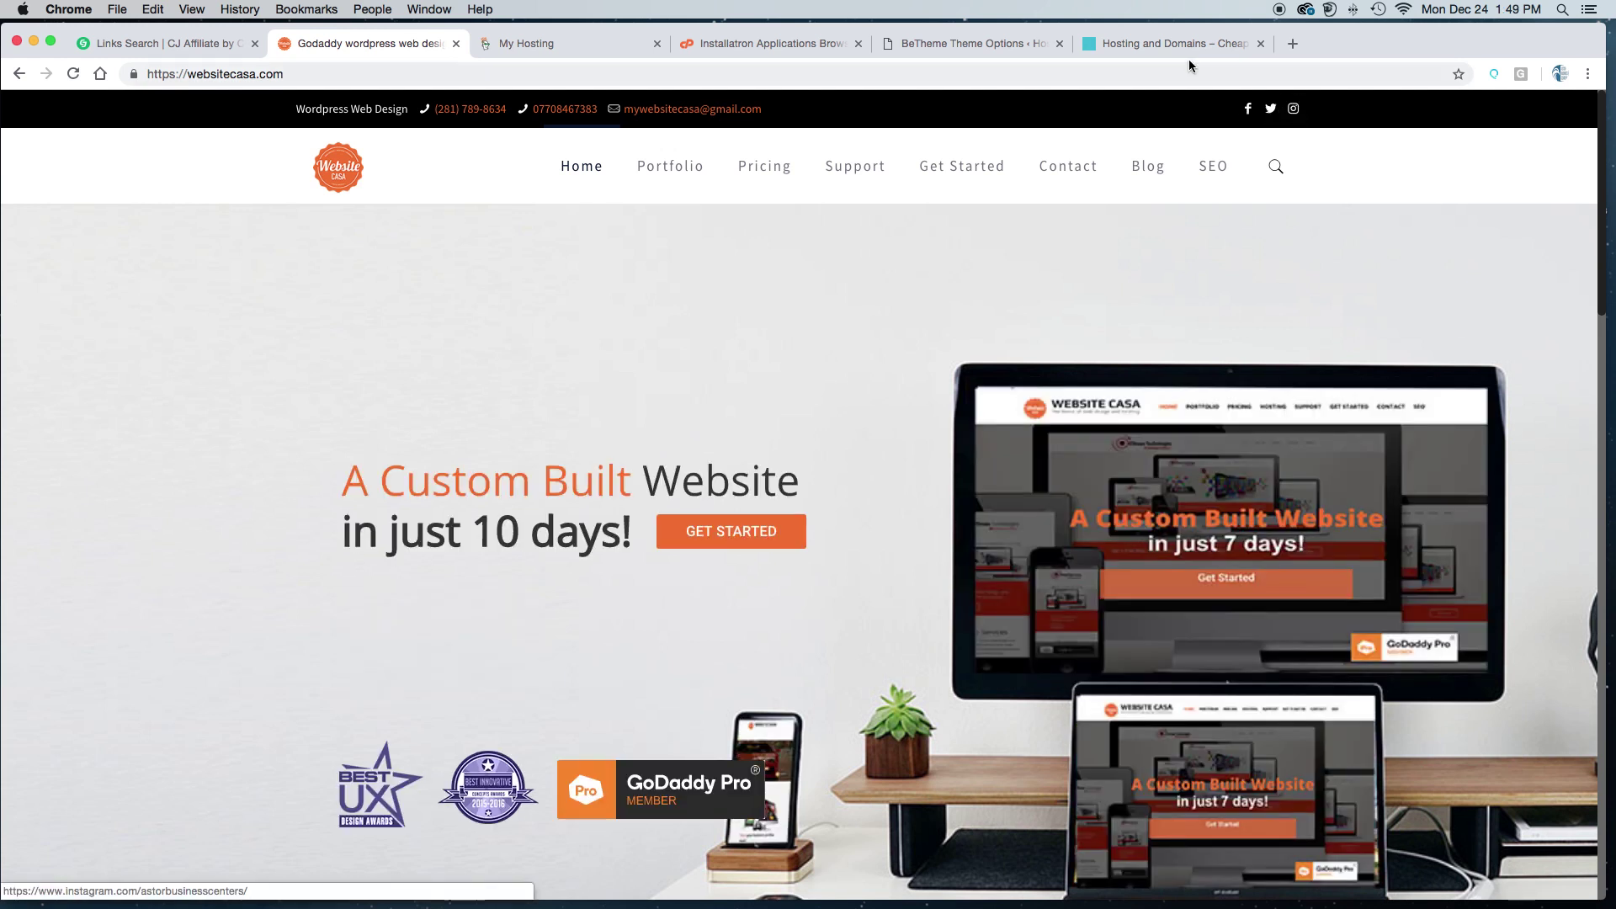
pyautogui.click(969, 43)
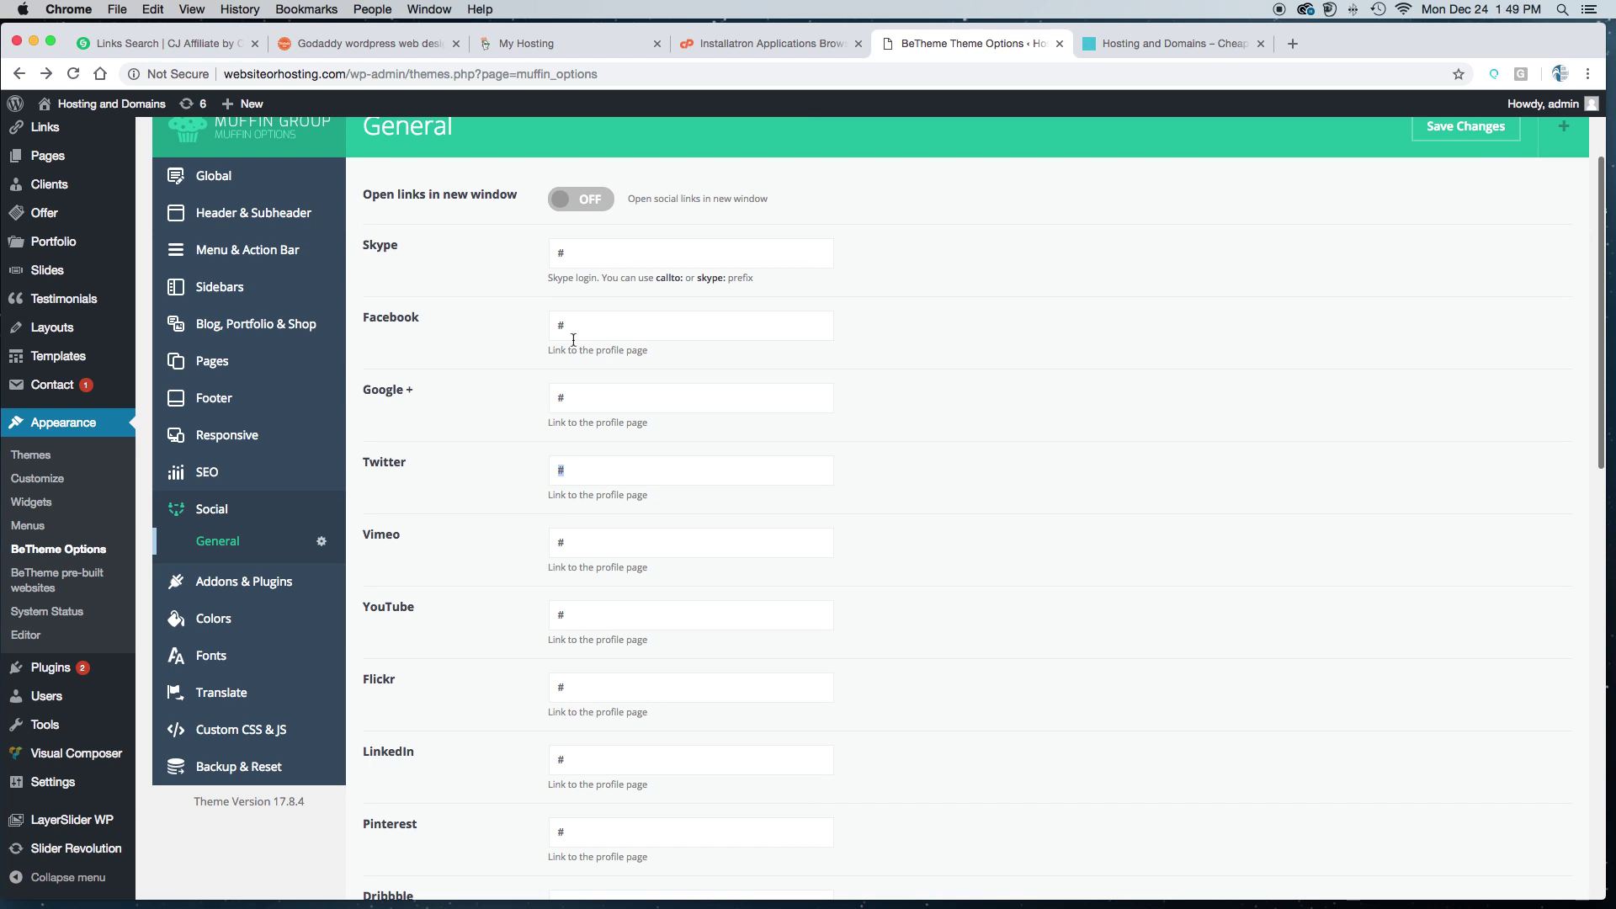
pyautogui.moveTo(564, 614); pyautogui.dragTo(524, 613)
pyautogui.moveTo(585, 541); pyautogui.dragTo(508, 541)
pyautogui.moveTo(617, 391); pyautogui.dragTo(557, 393)
pyautogui.moveTo(569, 326); pyautogui.dragTo(533, 326)
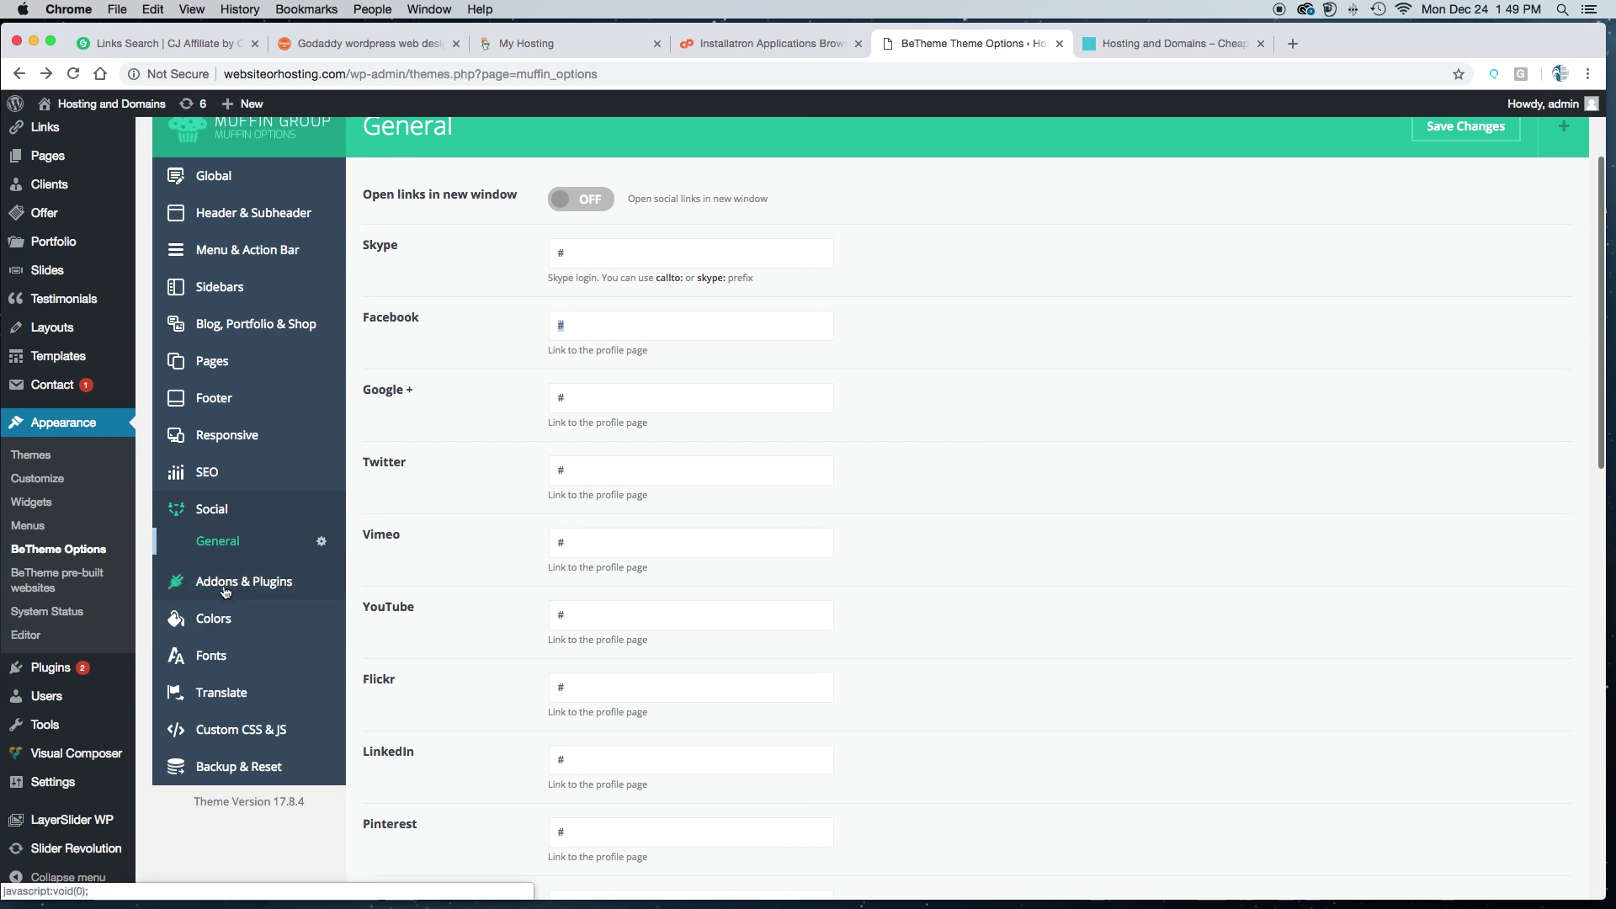
# Step: Review the General colour settings and compare them with the live websitecasa.com site
pyautogui.click(215, 623)
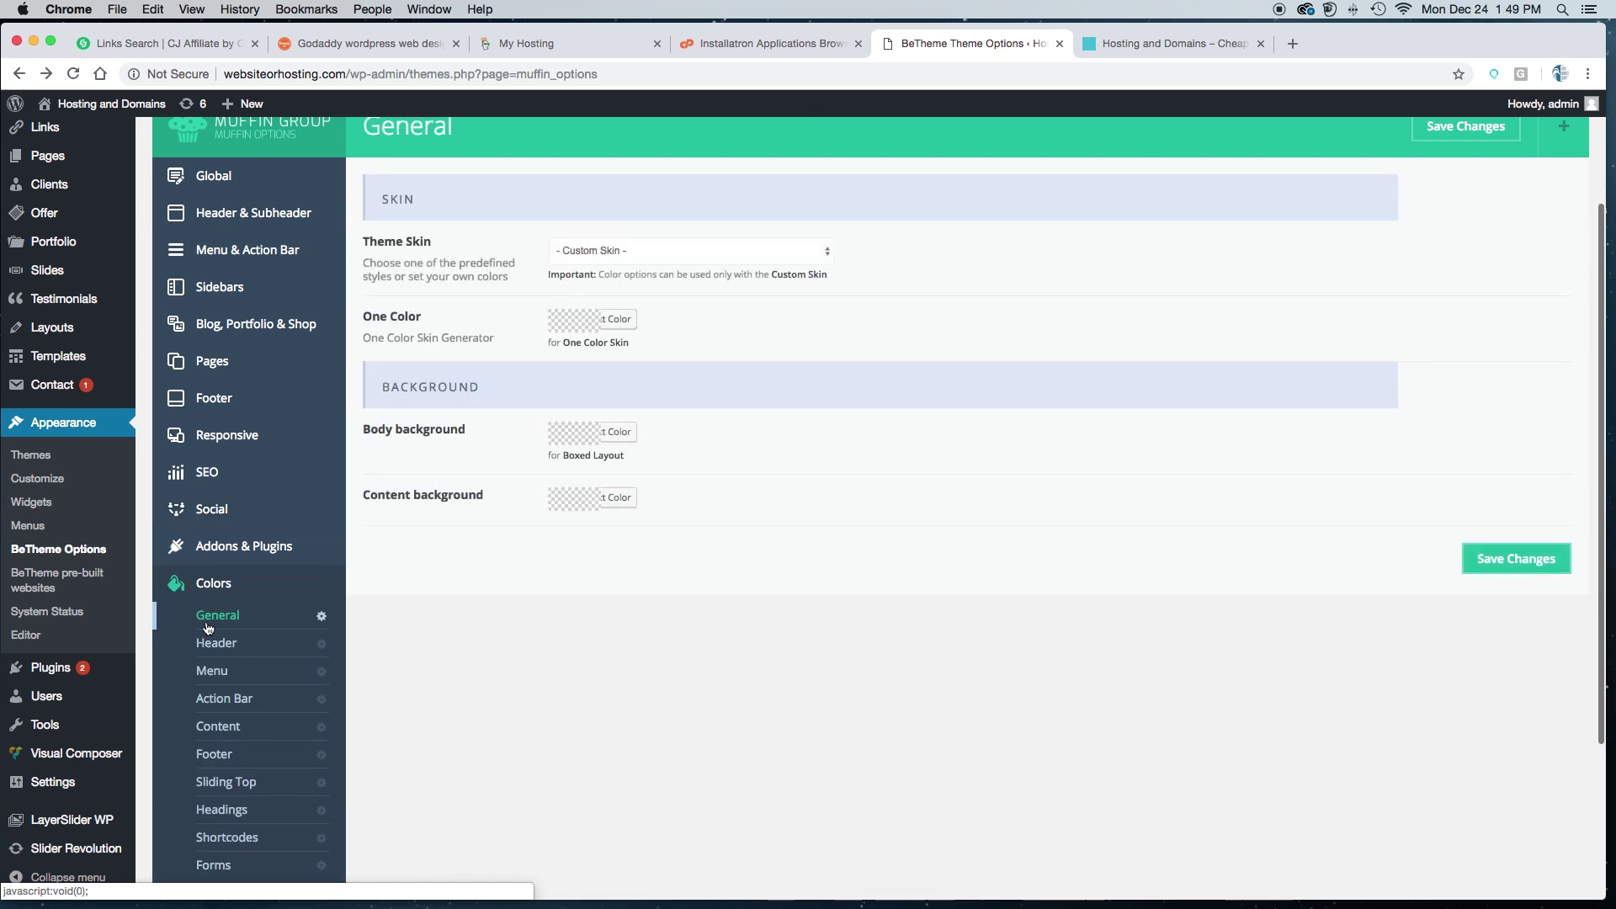
pyautogui.scroll(-5, 207, 628)
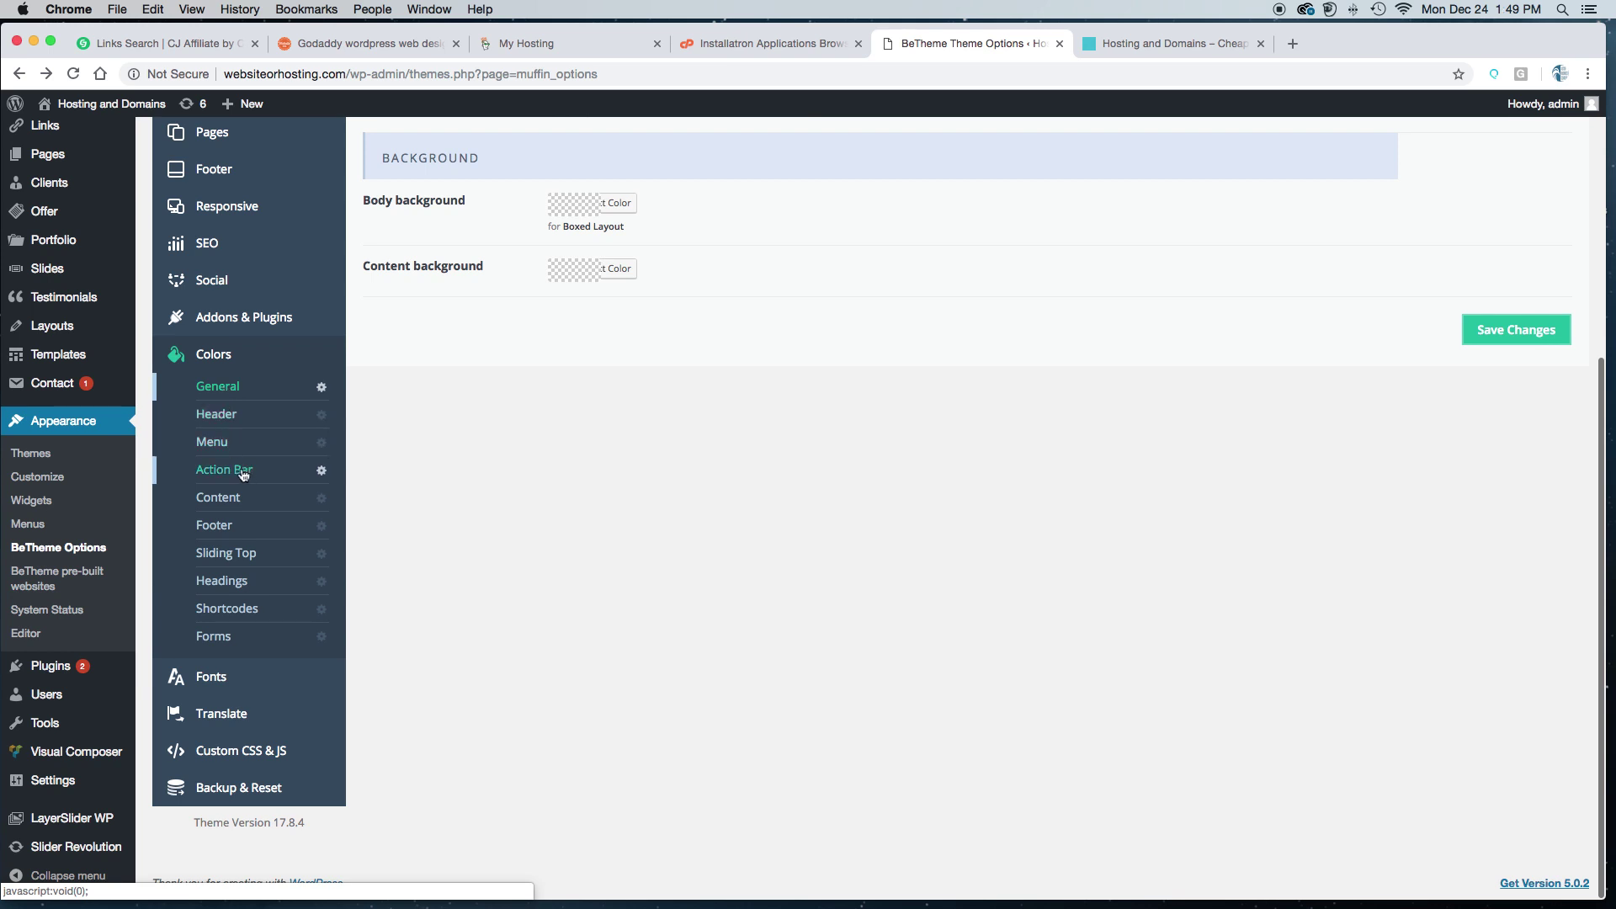
pyautogui.click(361, 45)
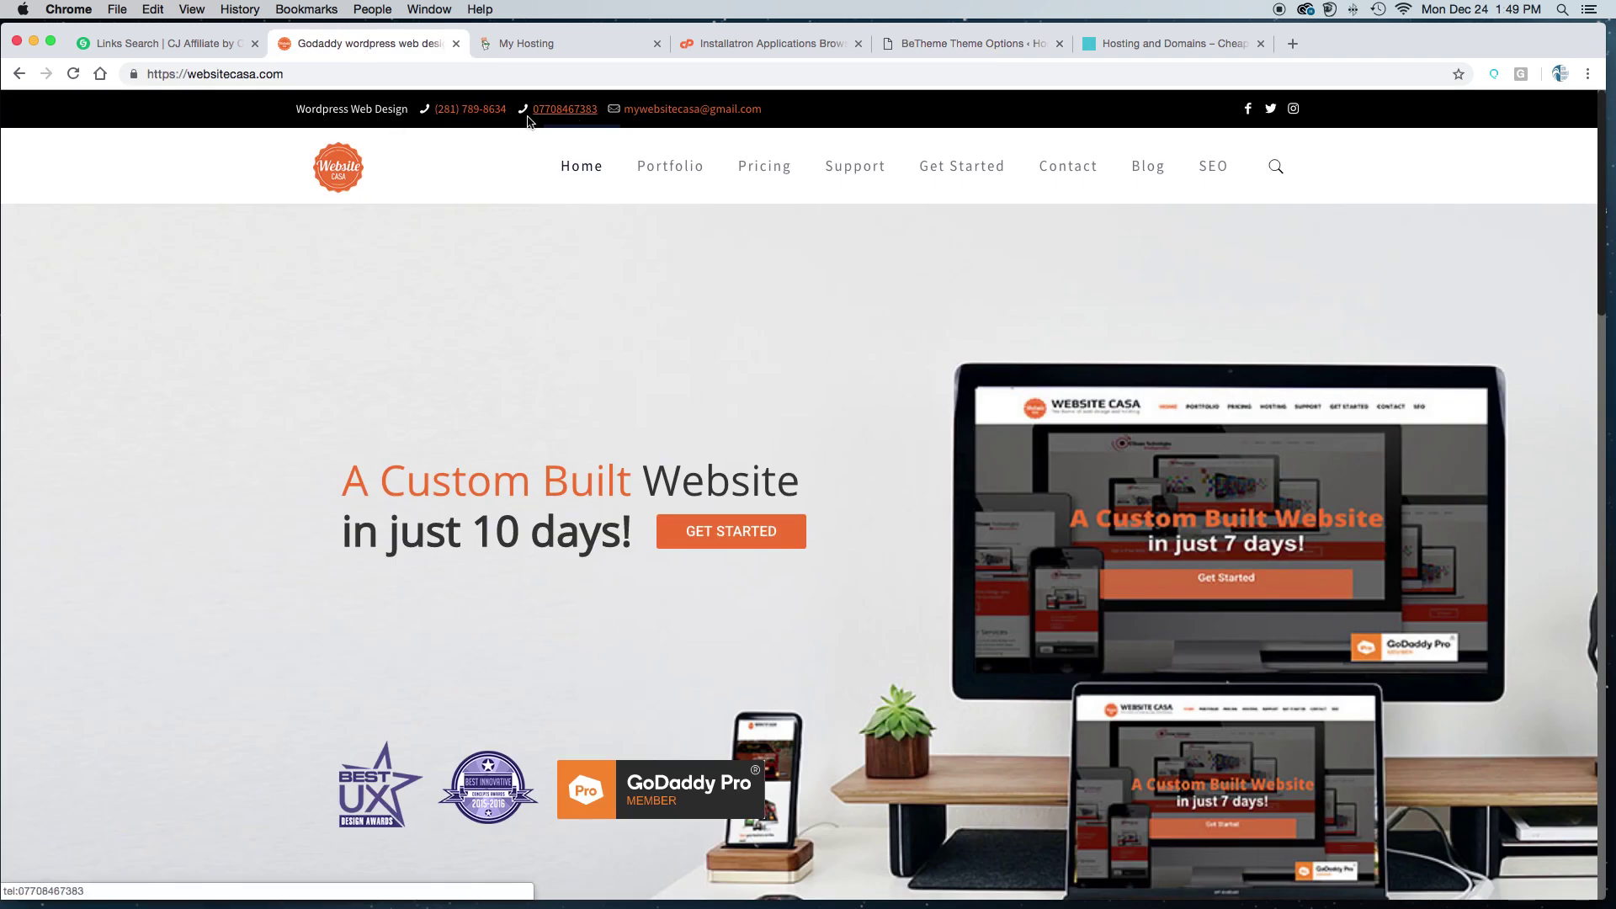
pyautogui.click(956, 45)
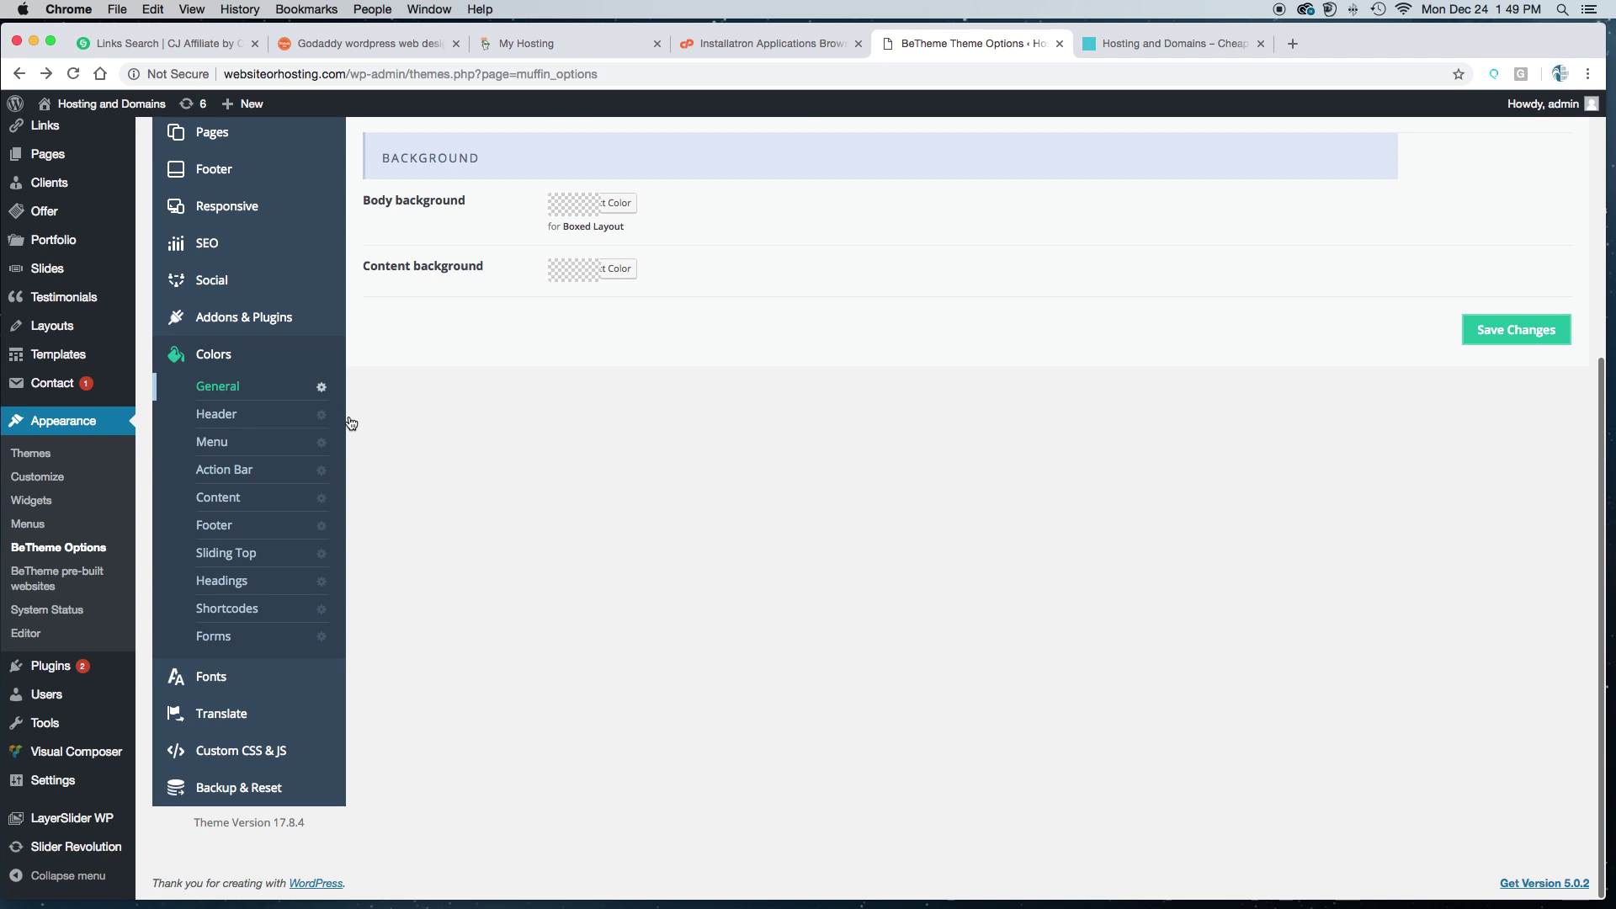
# Step: Review Action Bar colours, then open Fonts Family using Roboto and Patua One
pyautogui.click(243, 471)
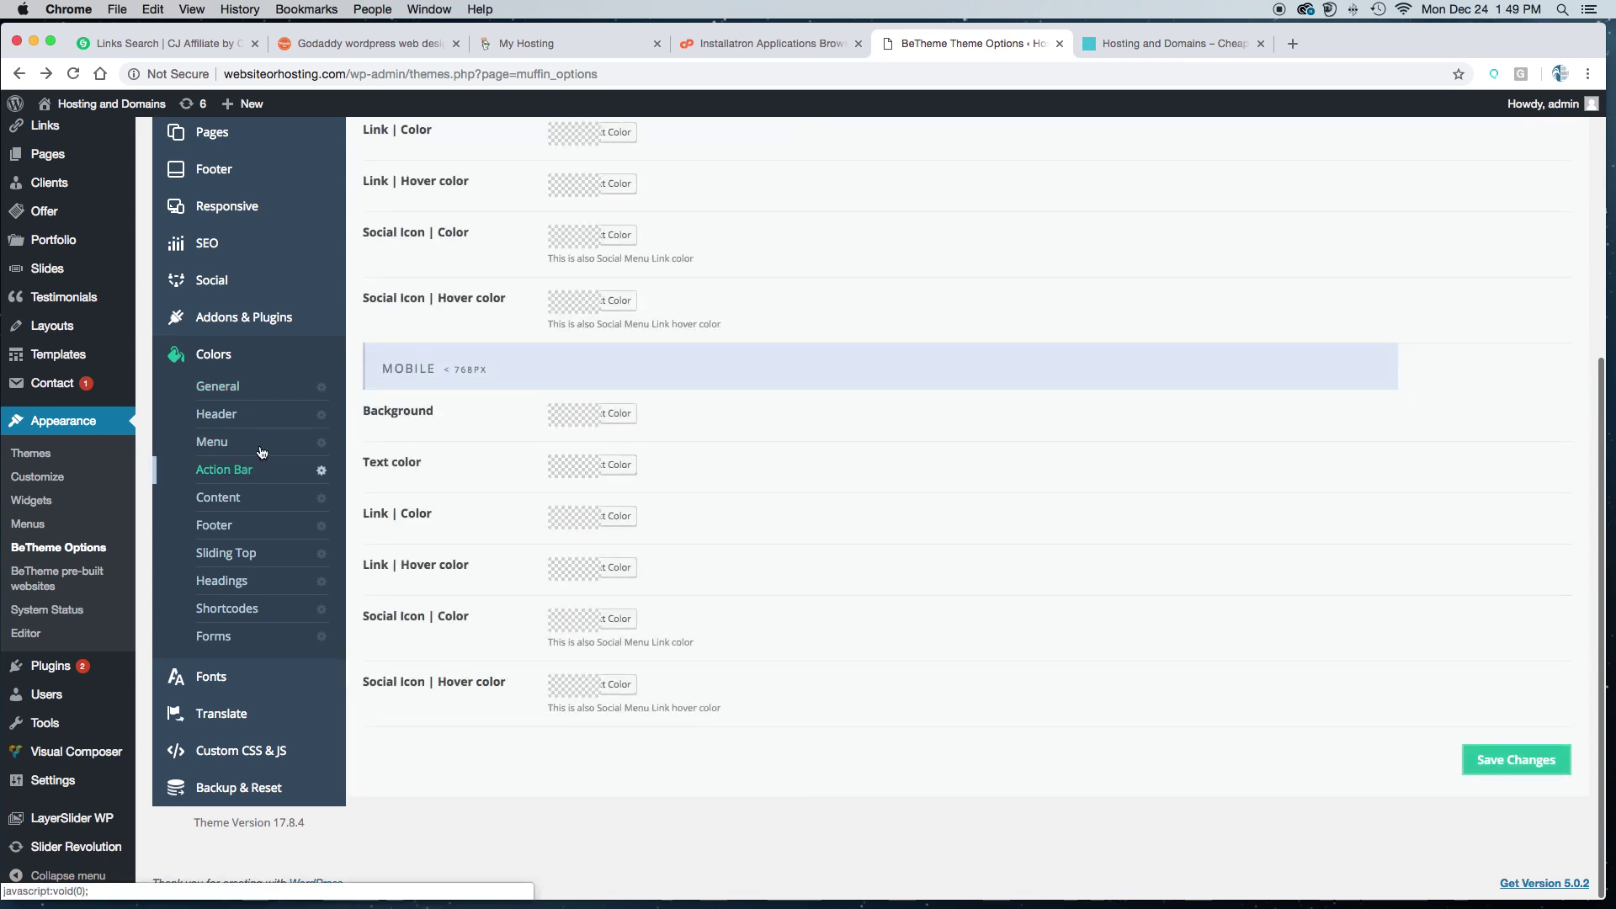
pyautogui.scroll(3, 384, 411)
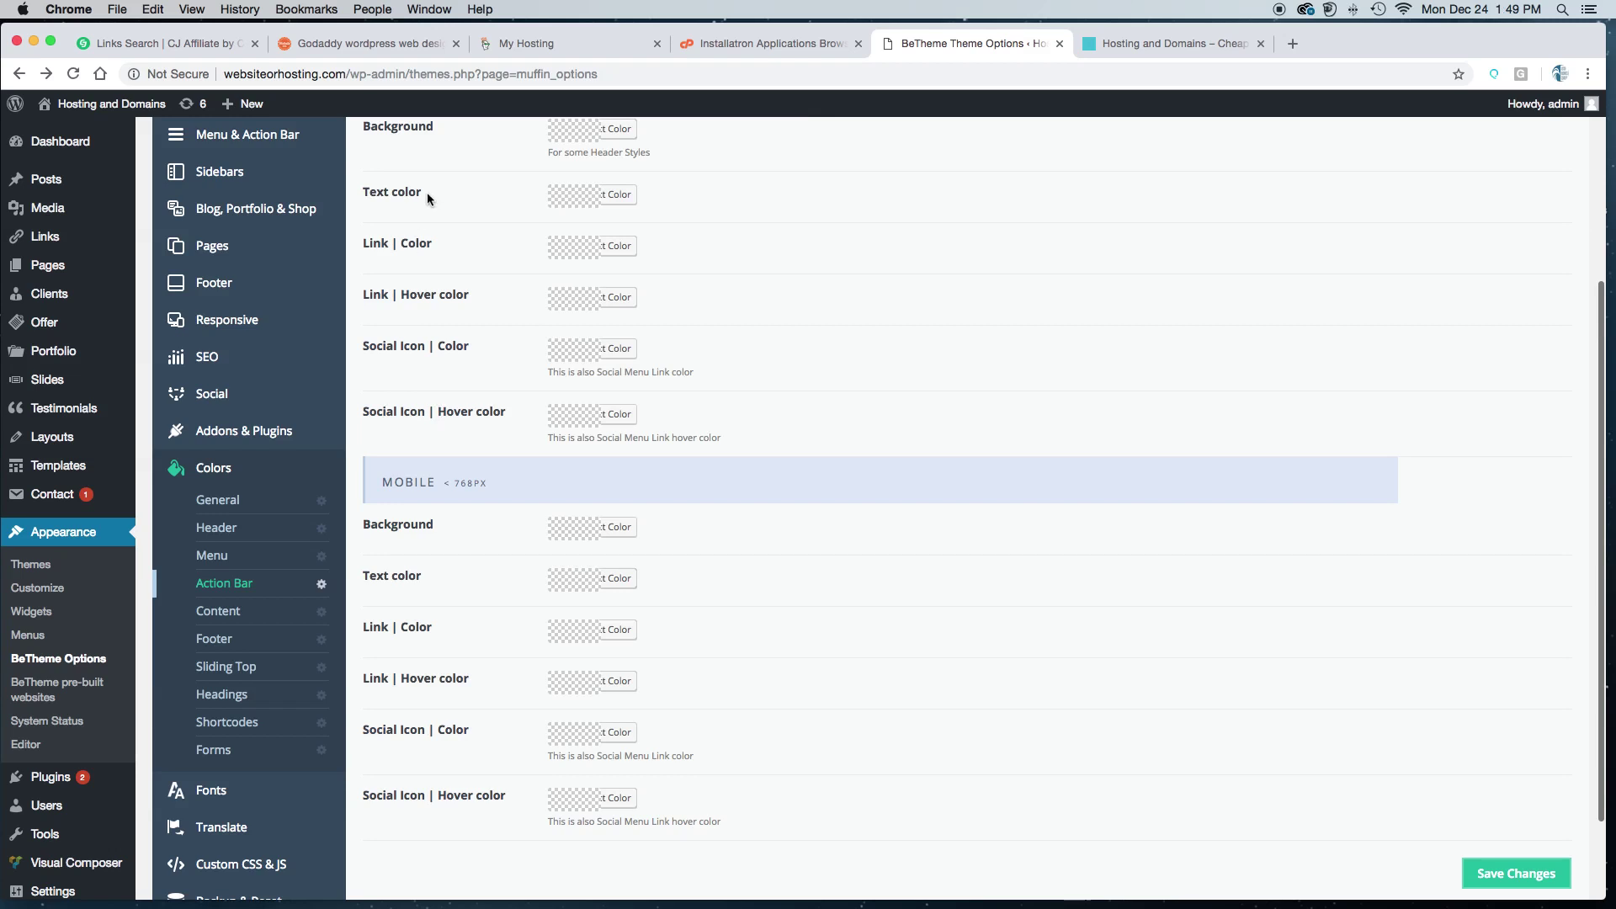
pyautogui.scroll(-1, 384, 599)
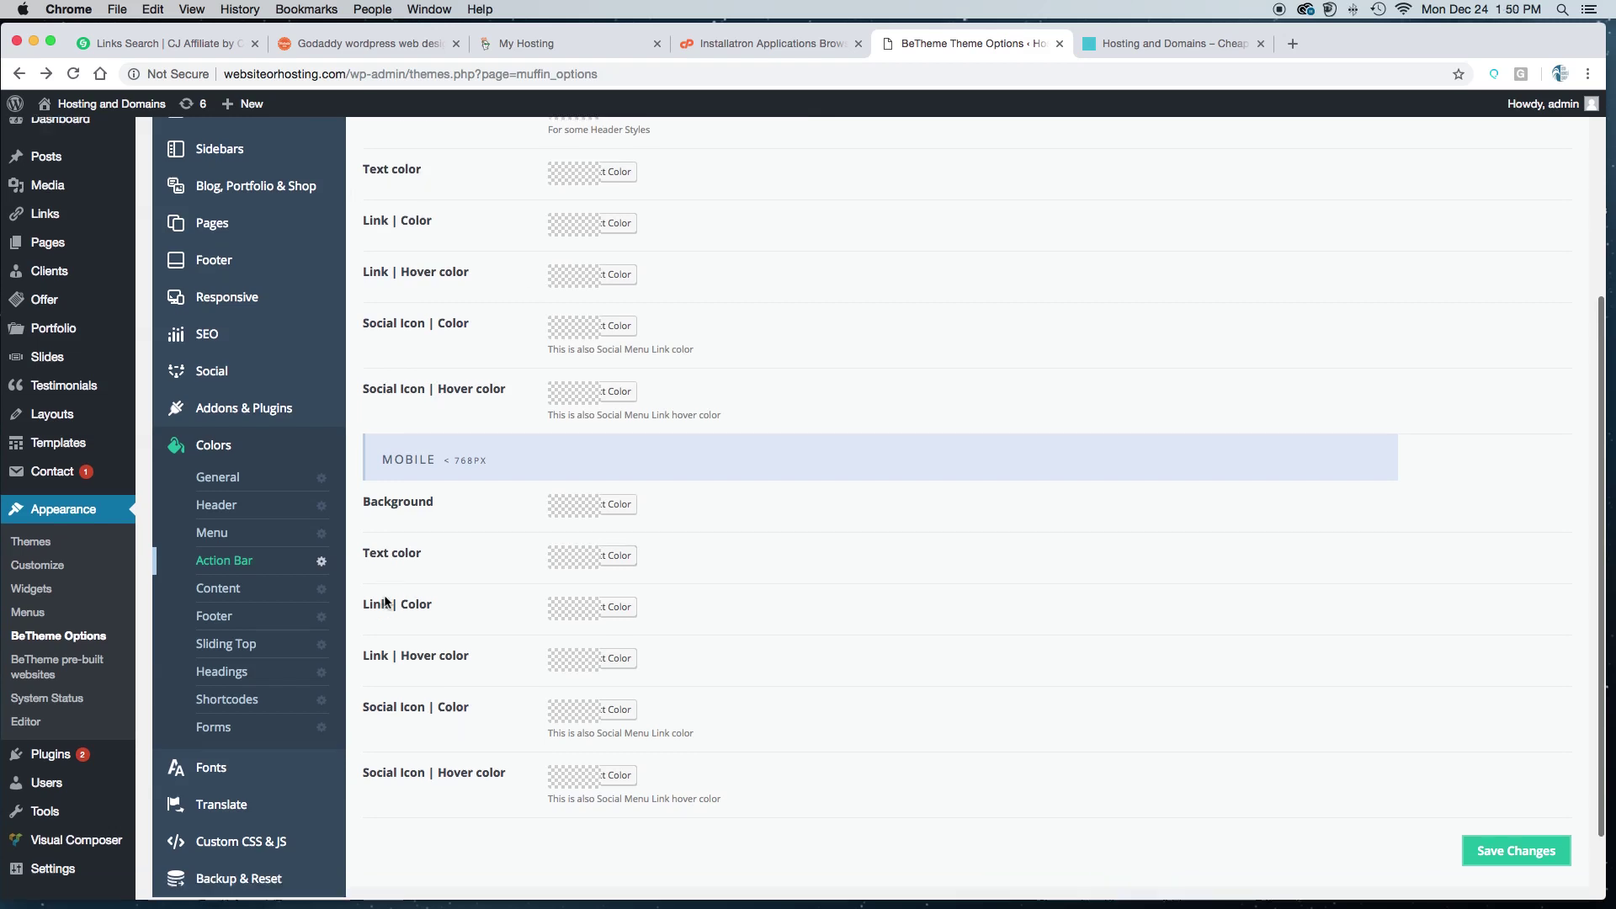
pyautogui.scroll(-2, 385, 601)
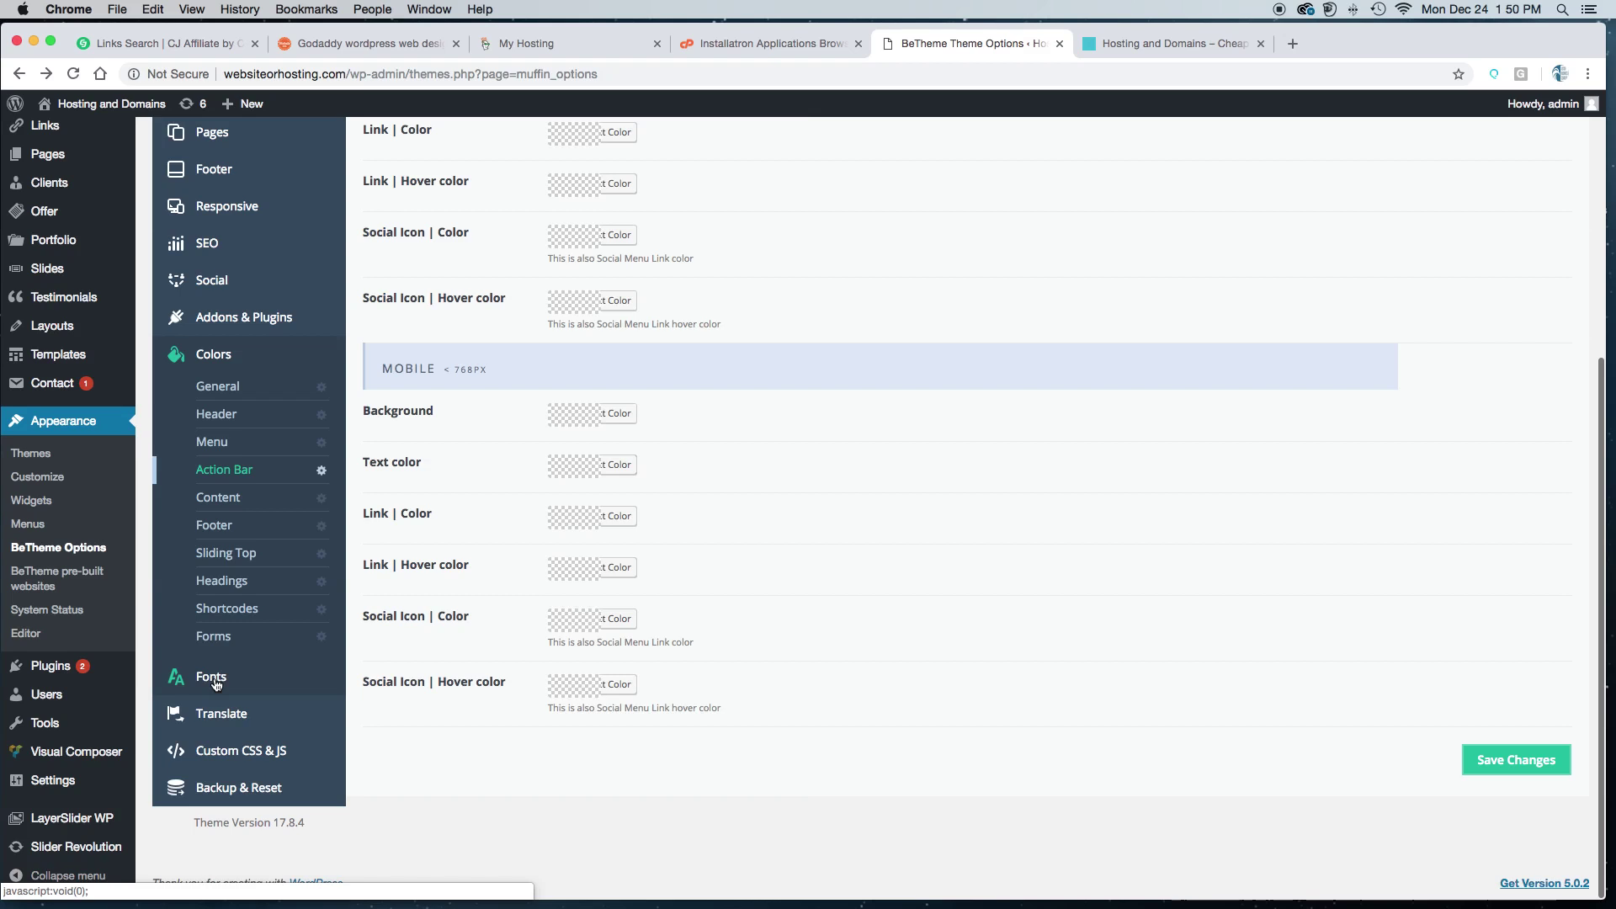
pyautogui.click(212, 678)
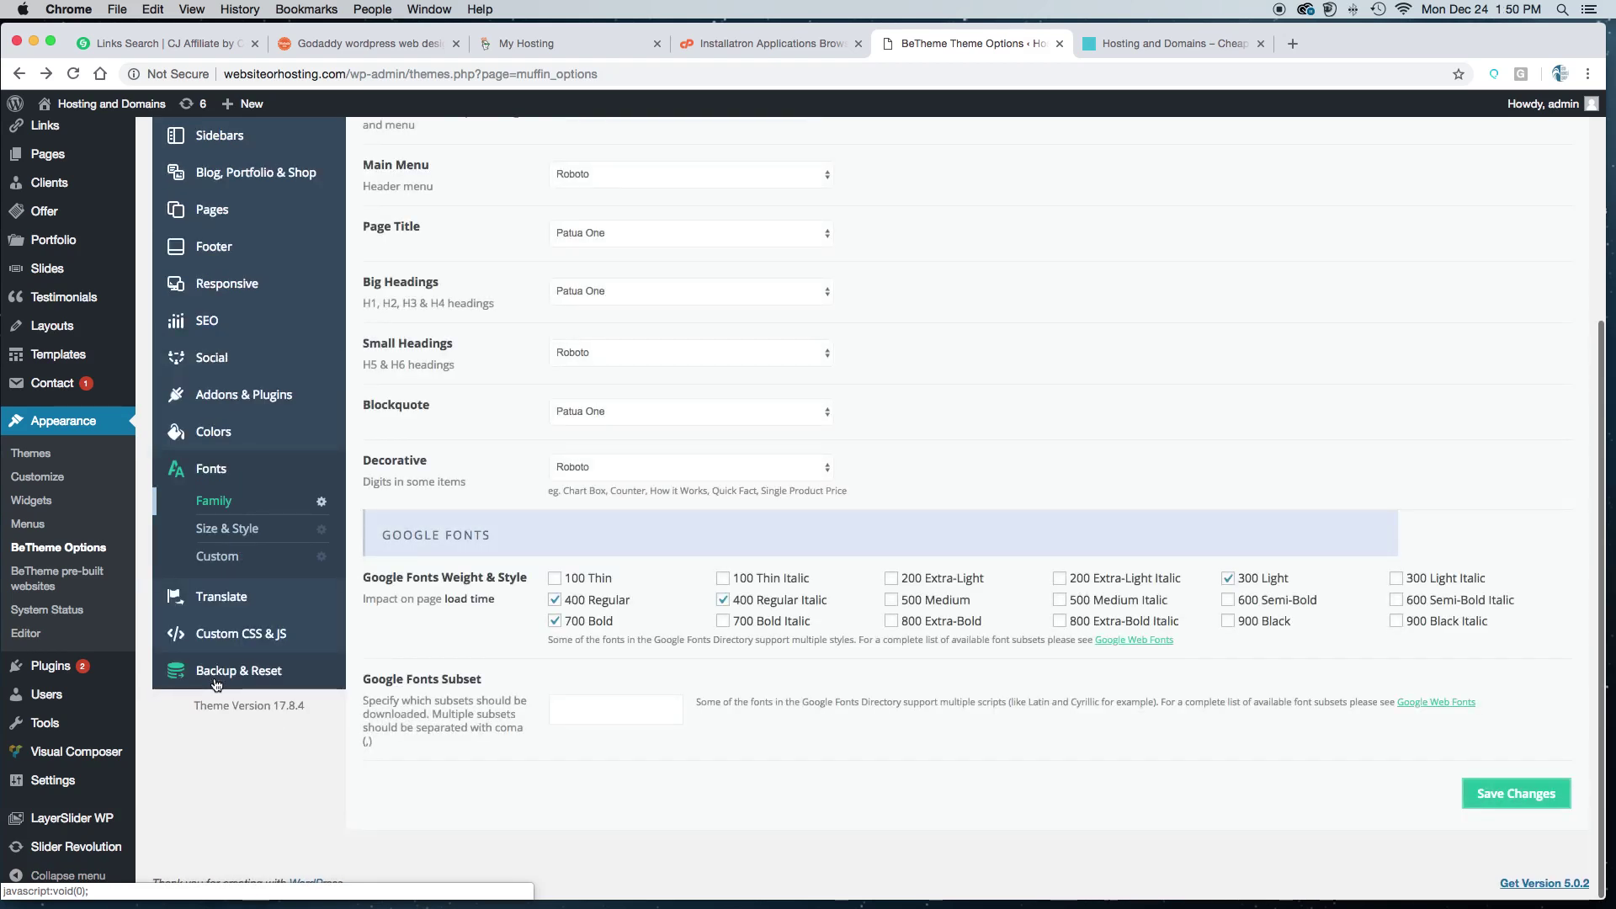
pyautogui.scroll(5, 808, 672)
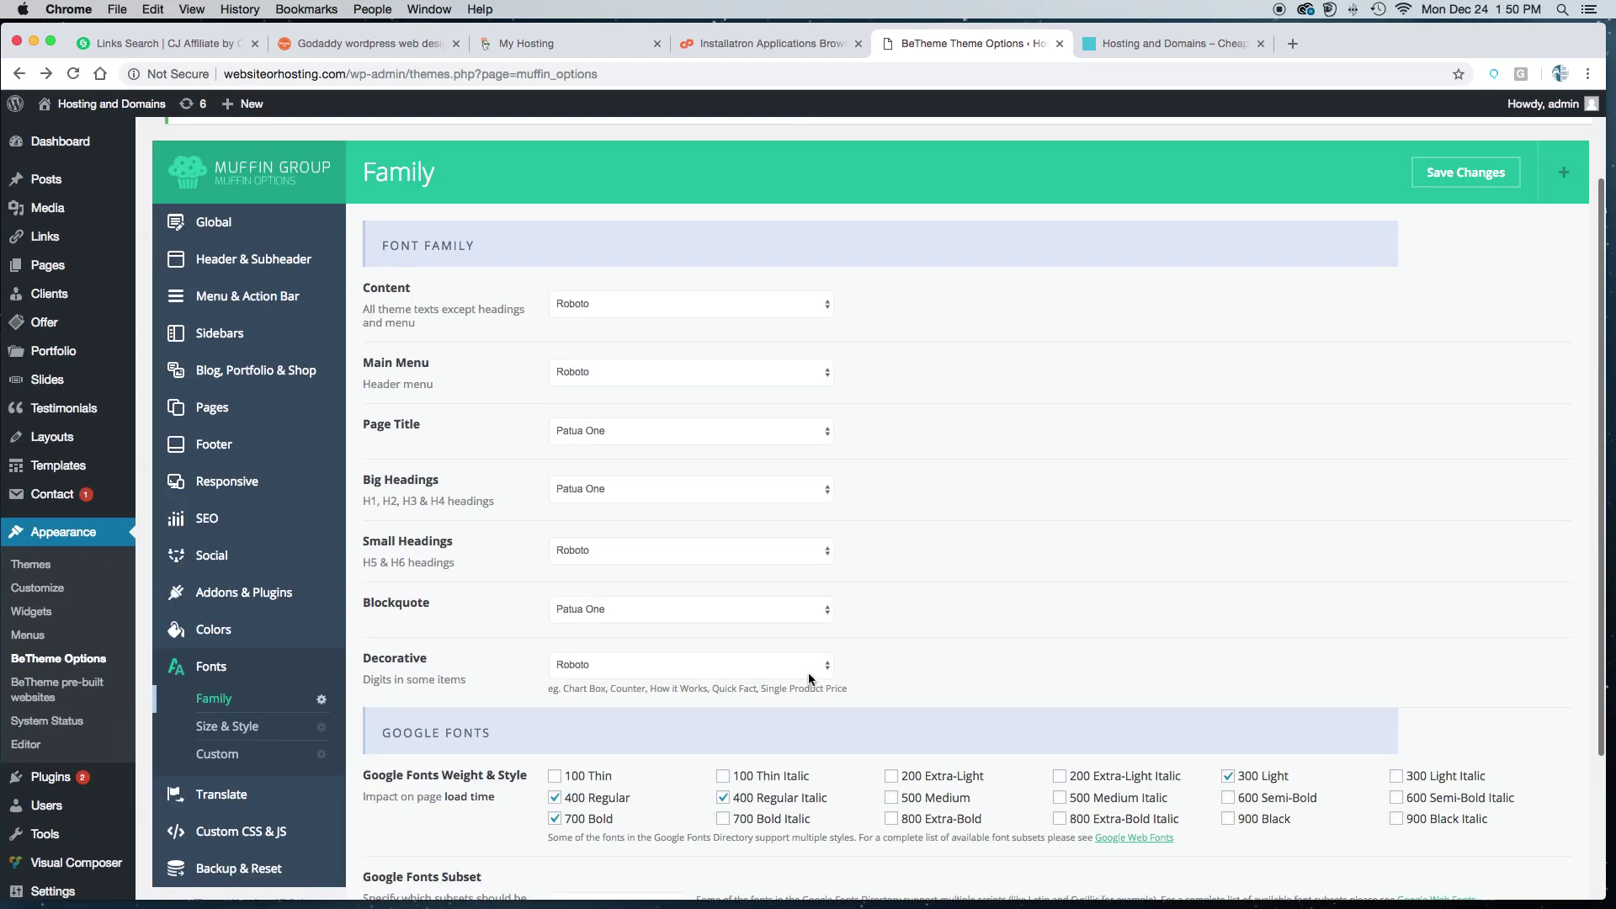
pyautogui.scroll(-3, 810, 678)
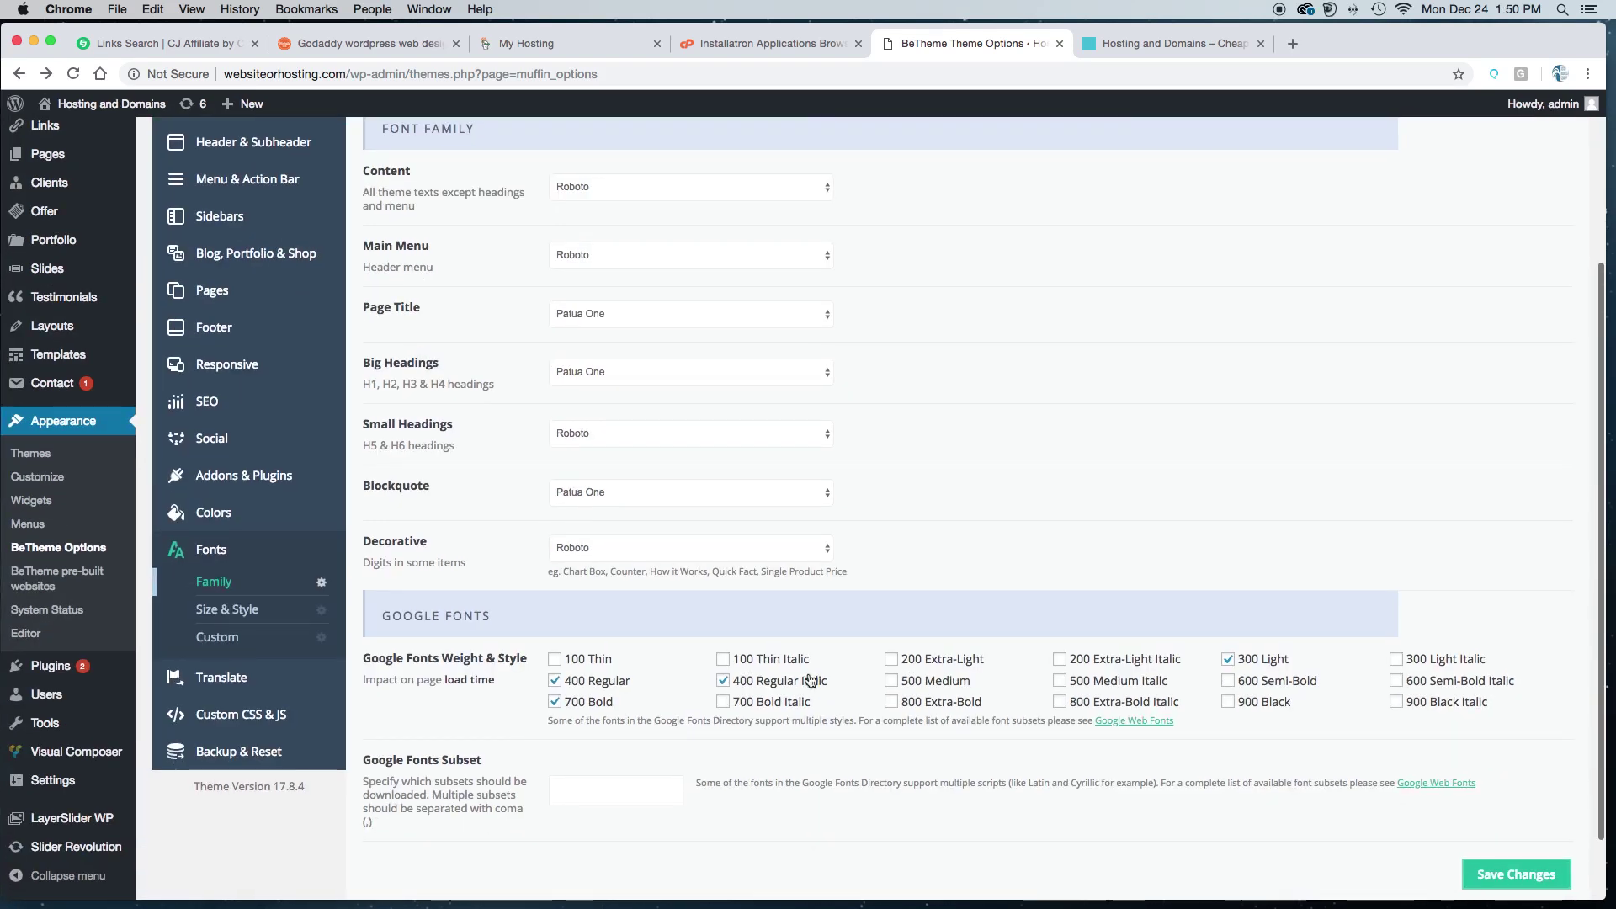
pyautogui.scroll(3, 1017, 660)
pyautogui.scroll(-2, 1017, 662)
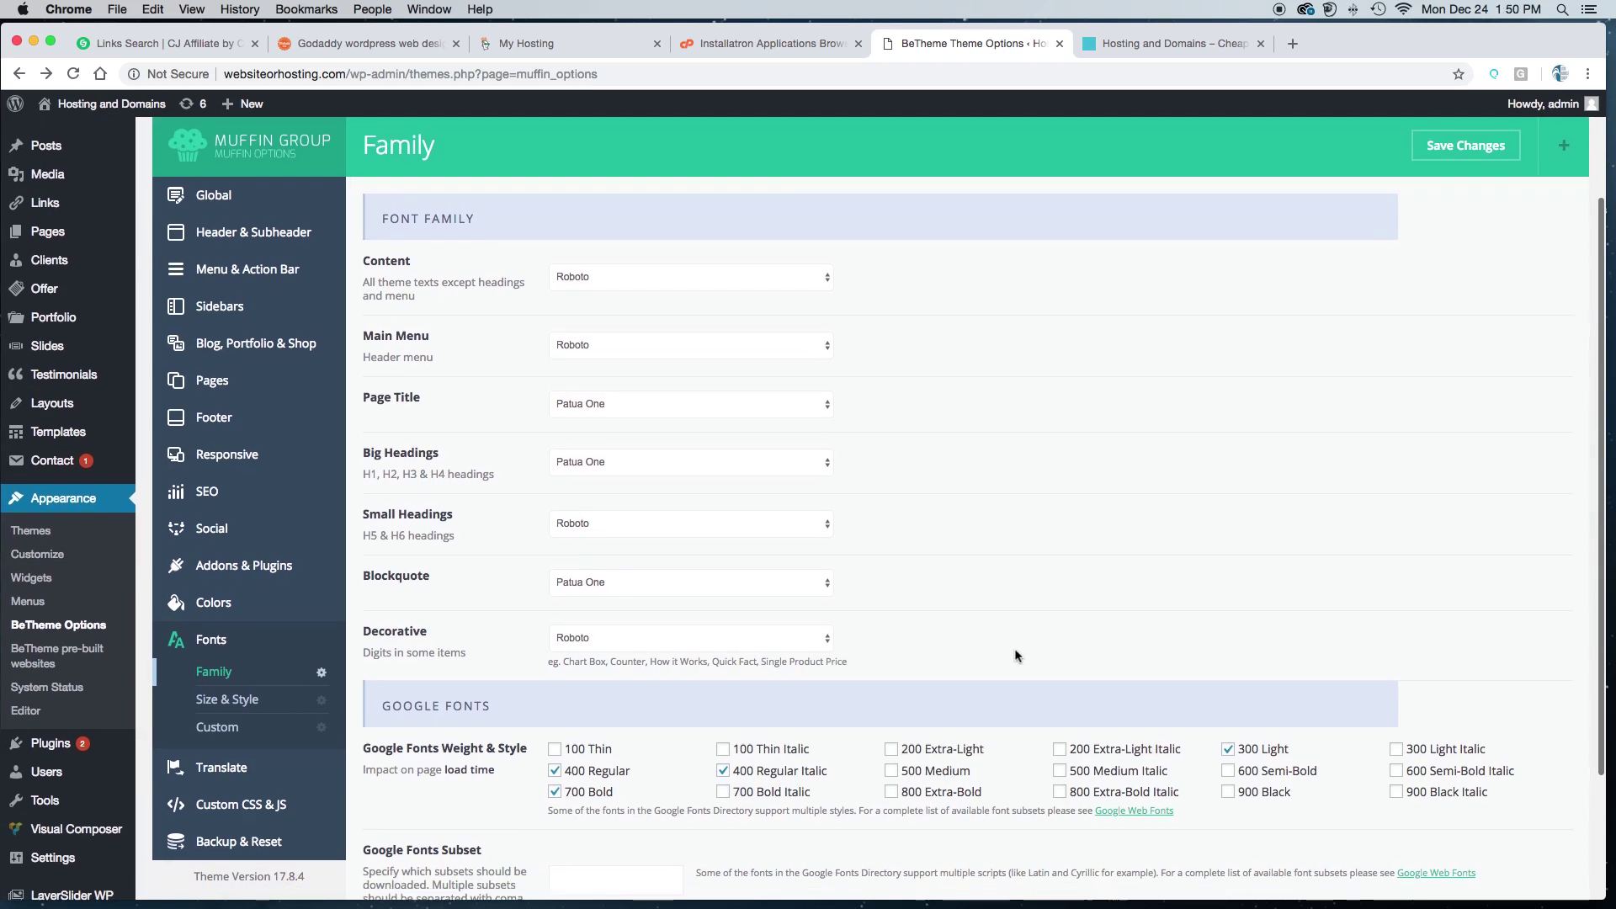
pyautogui.click(1158, 43)
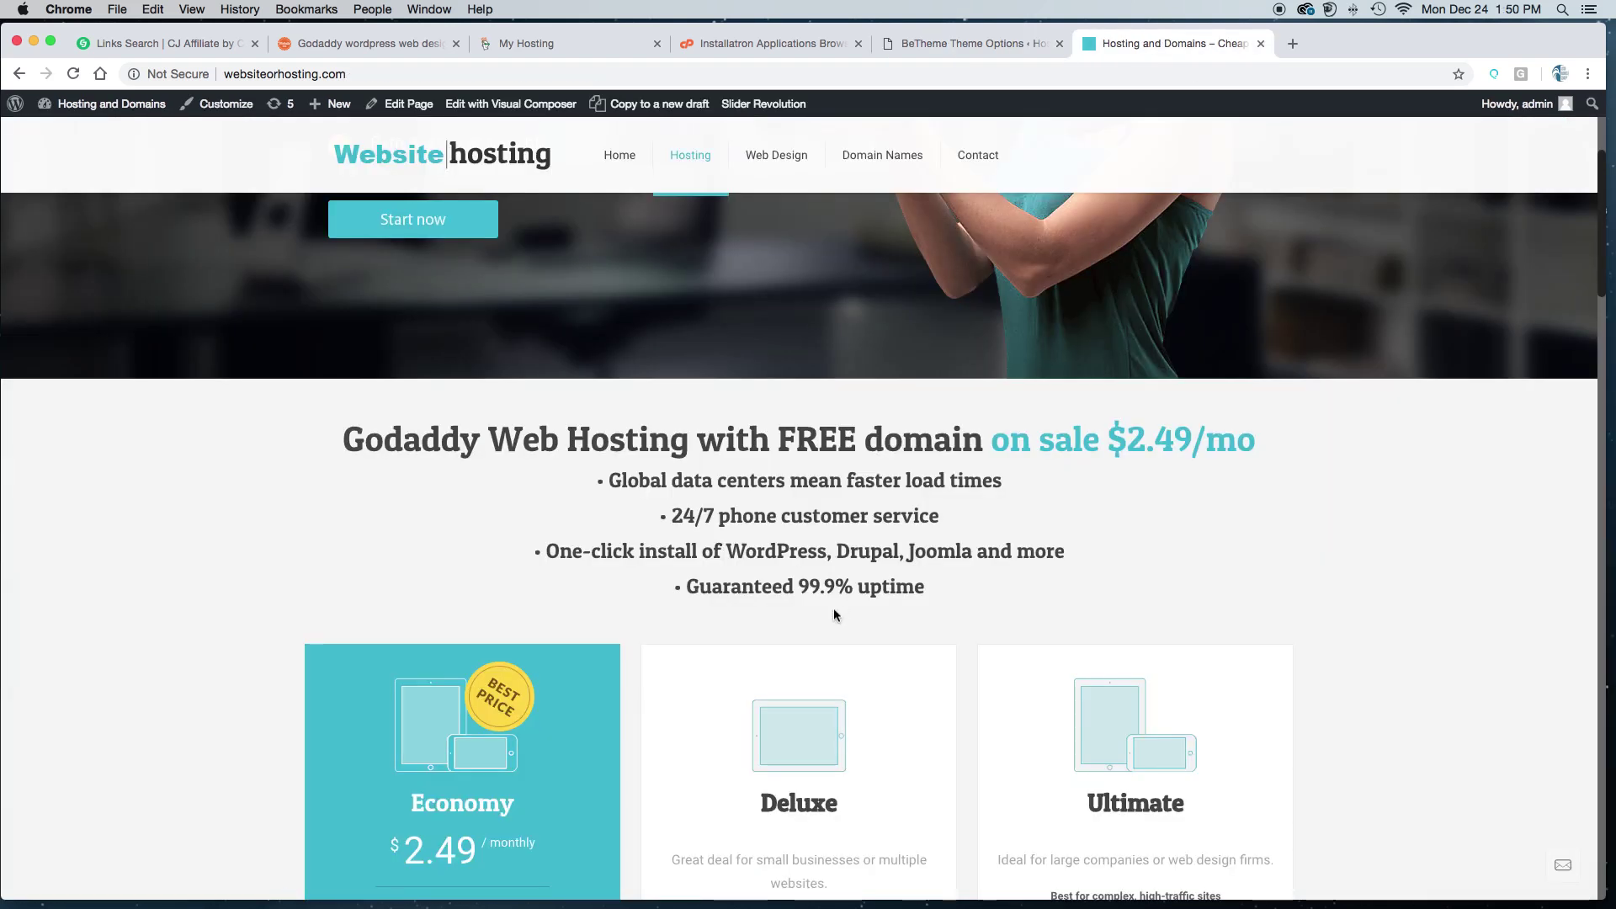
pyautogui.moveTo(912, 585); pyautogui.dragTo(336, 447)
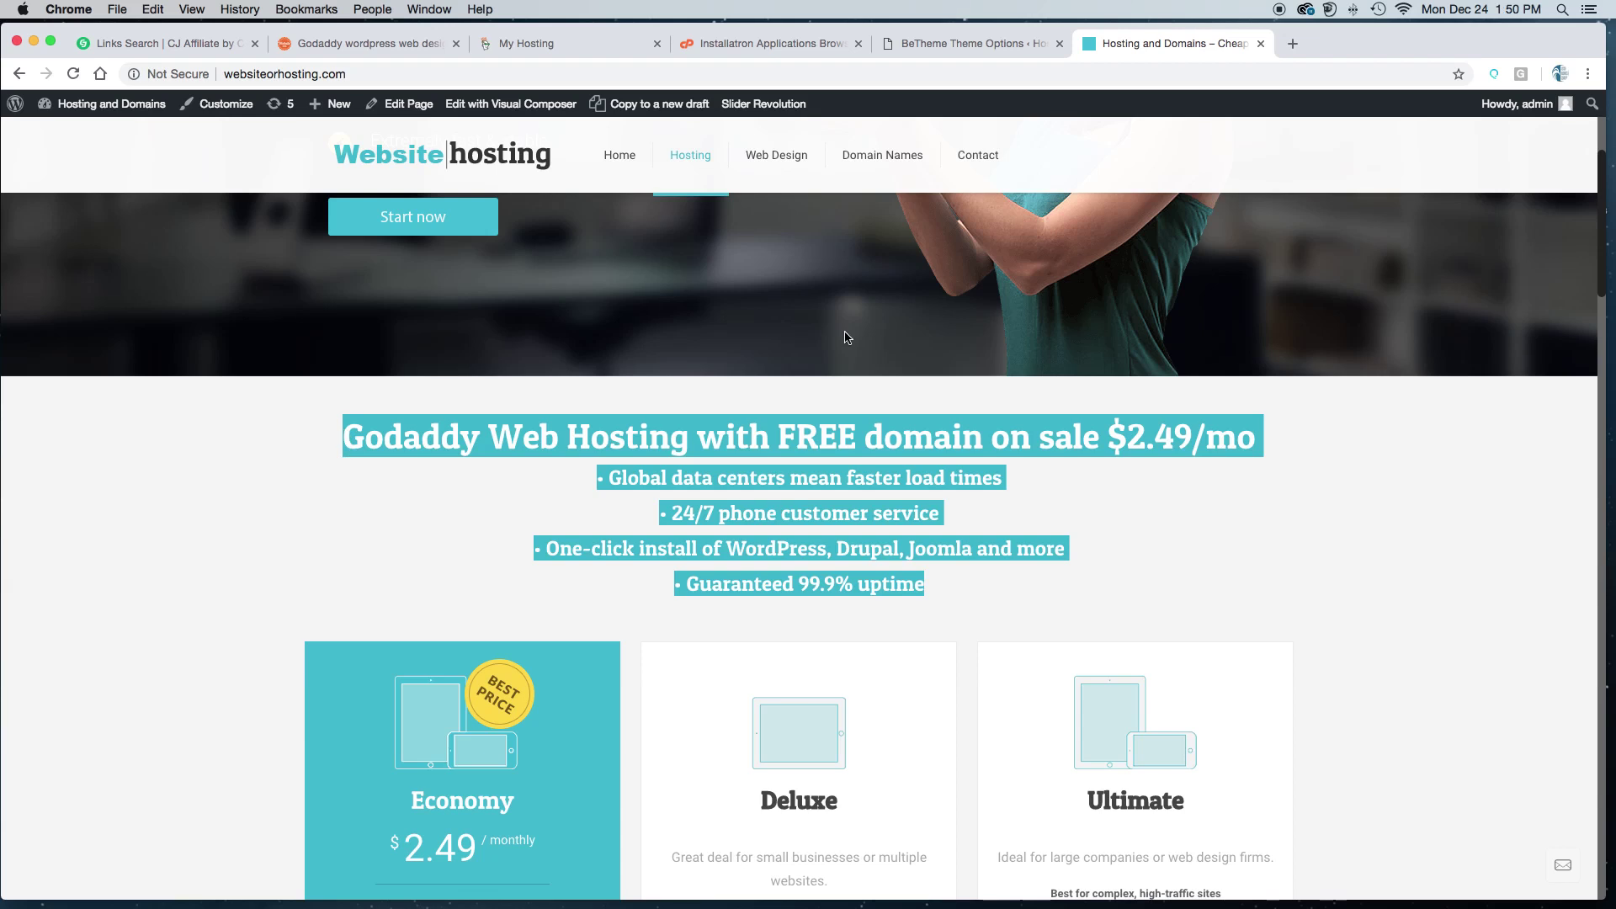
pyautogui.click(990, 38)
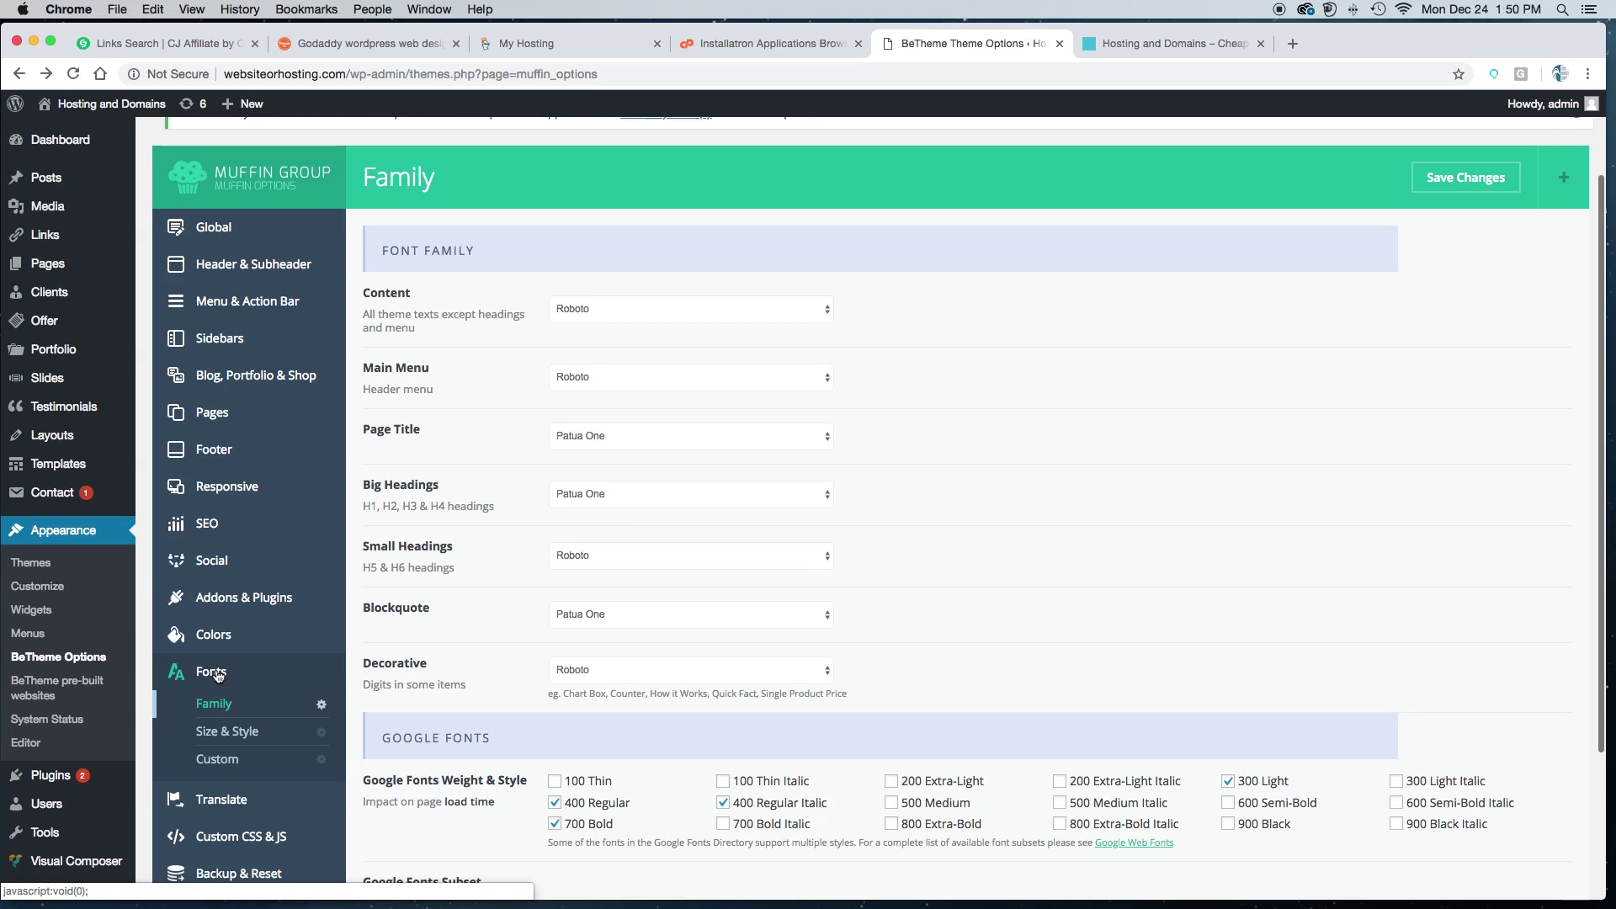
# Step: Scroll through the Content font list and close it without changing the font
pyautogui.click(830, 313)
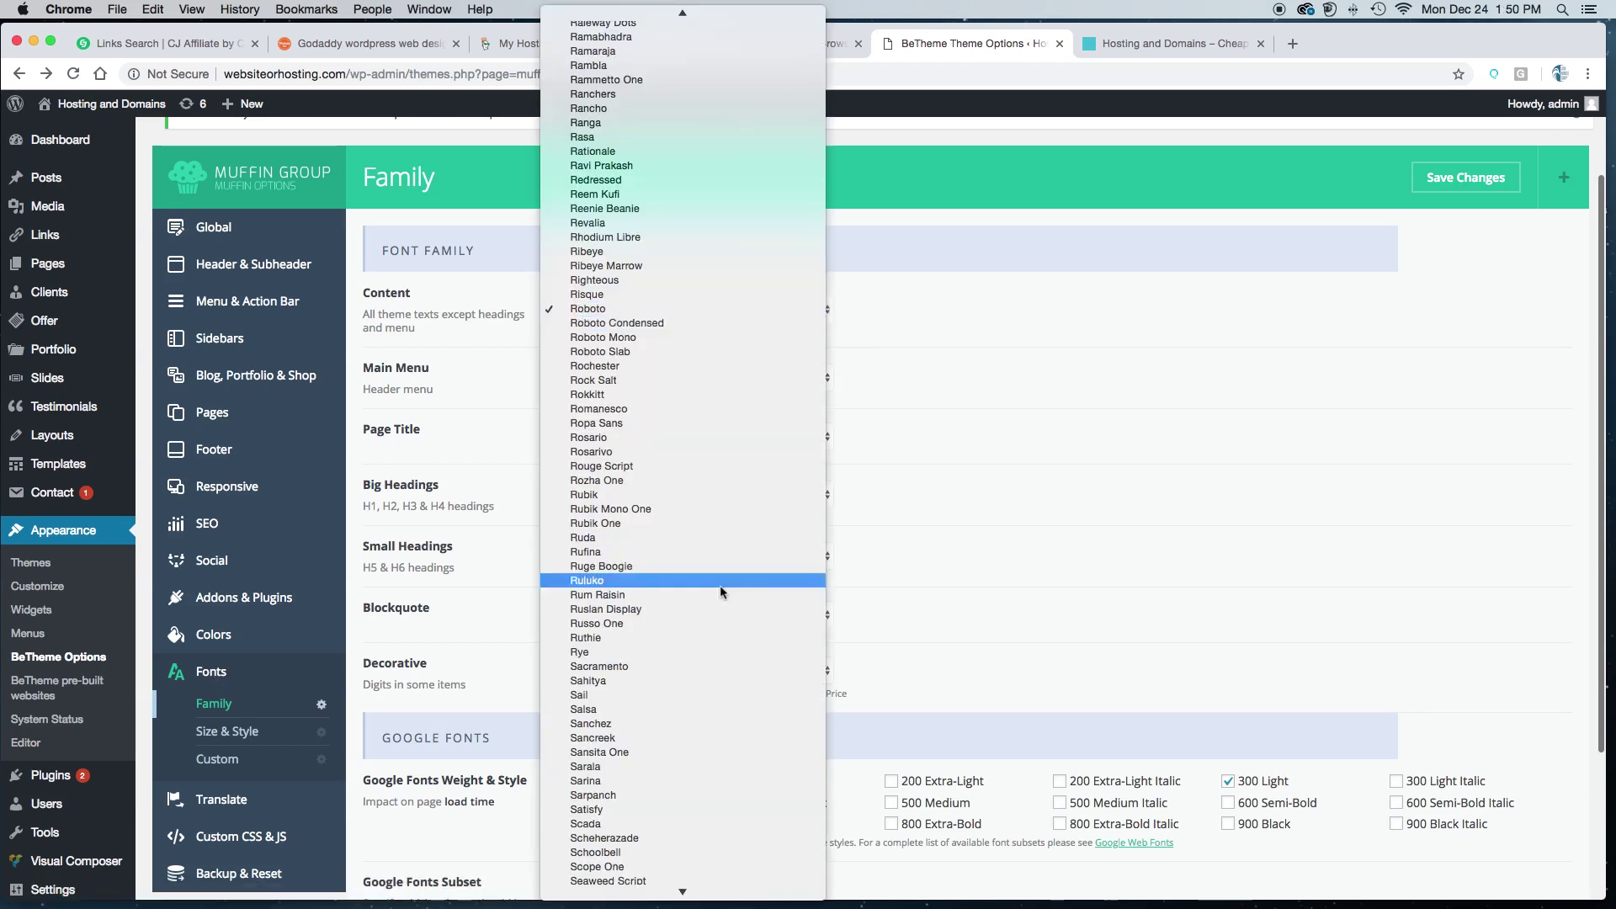
pyautogui.scroll(15, 685, 844)
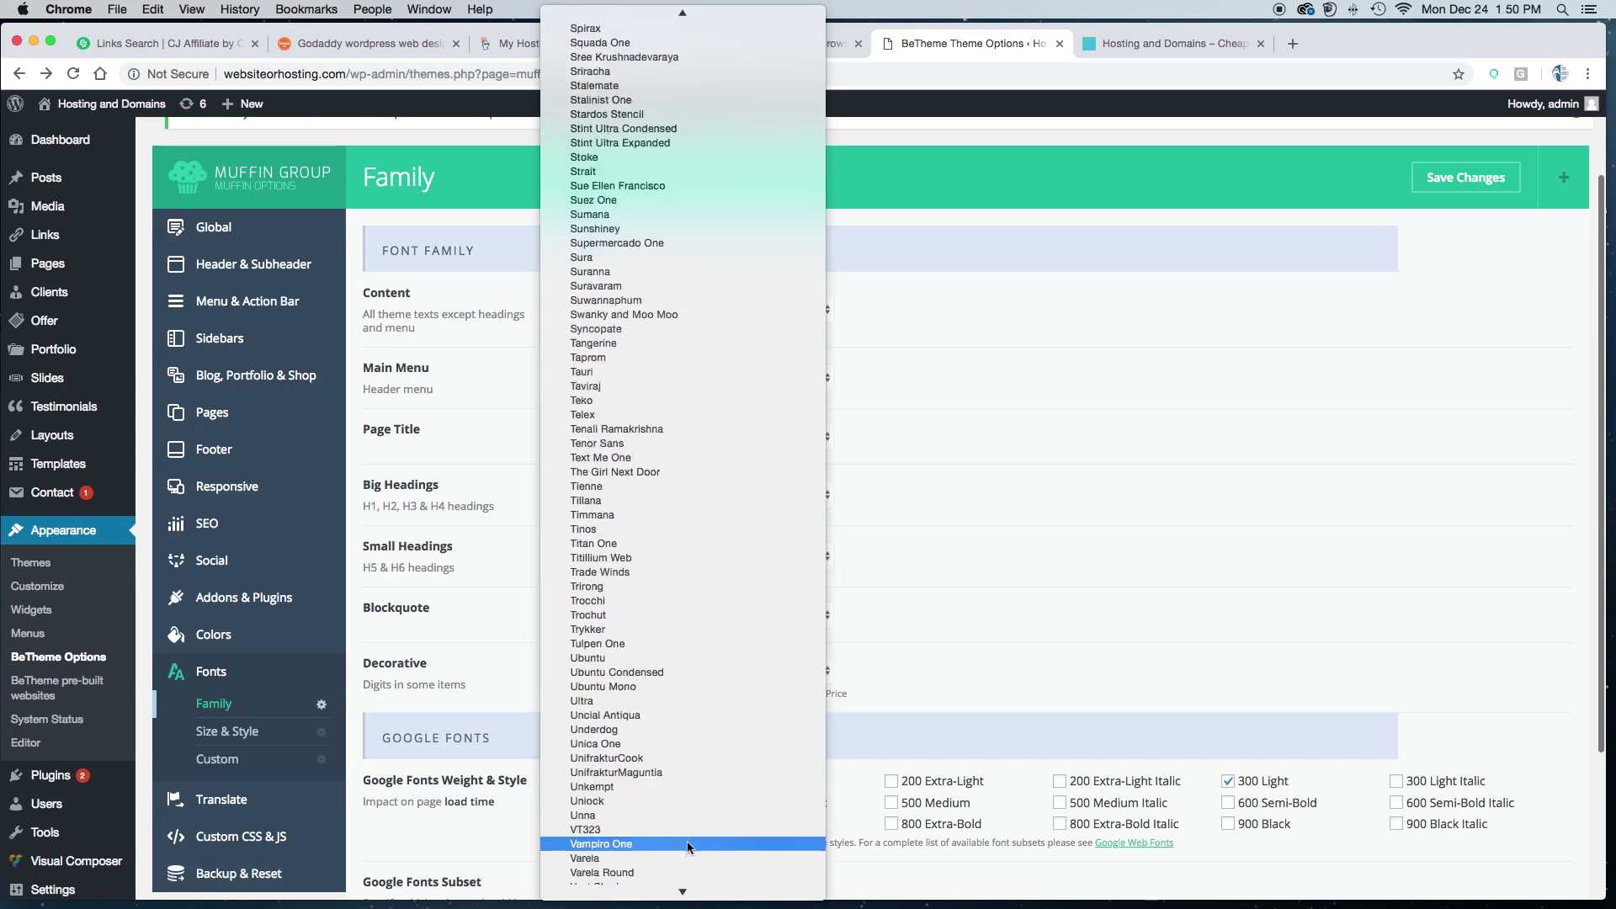
pyautogui.scroll(20, 689, 846)
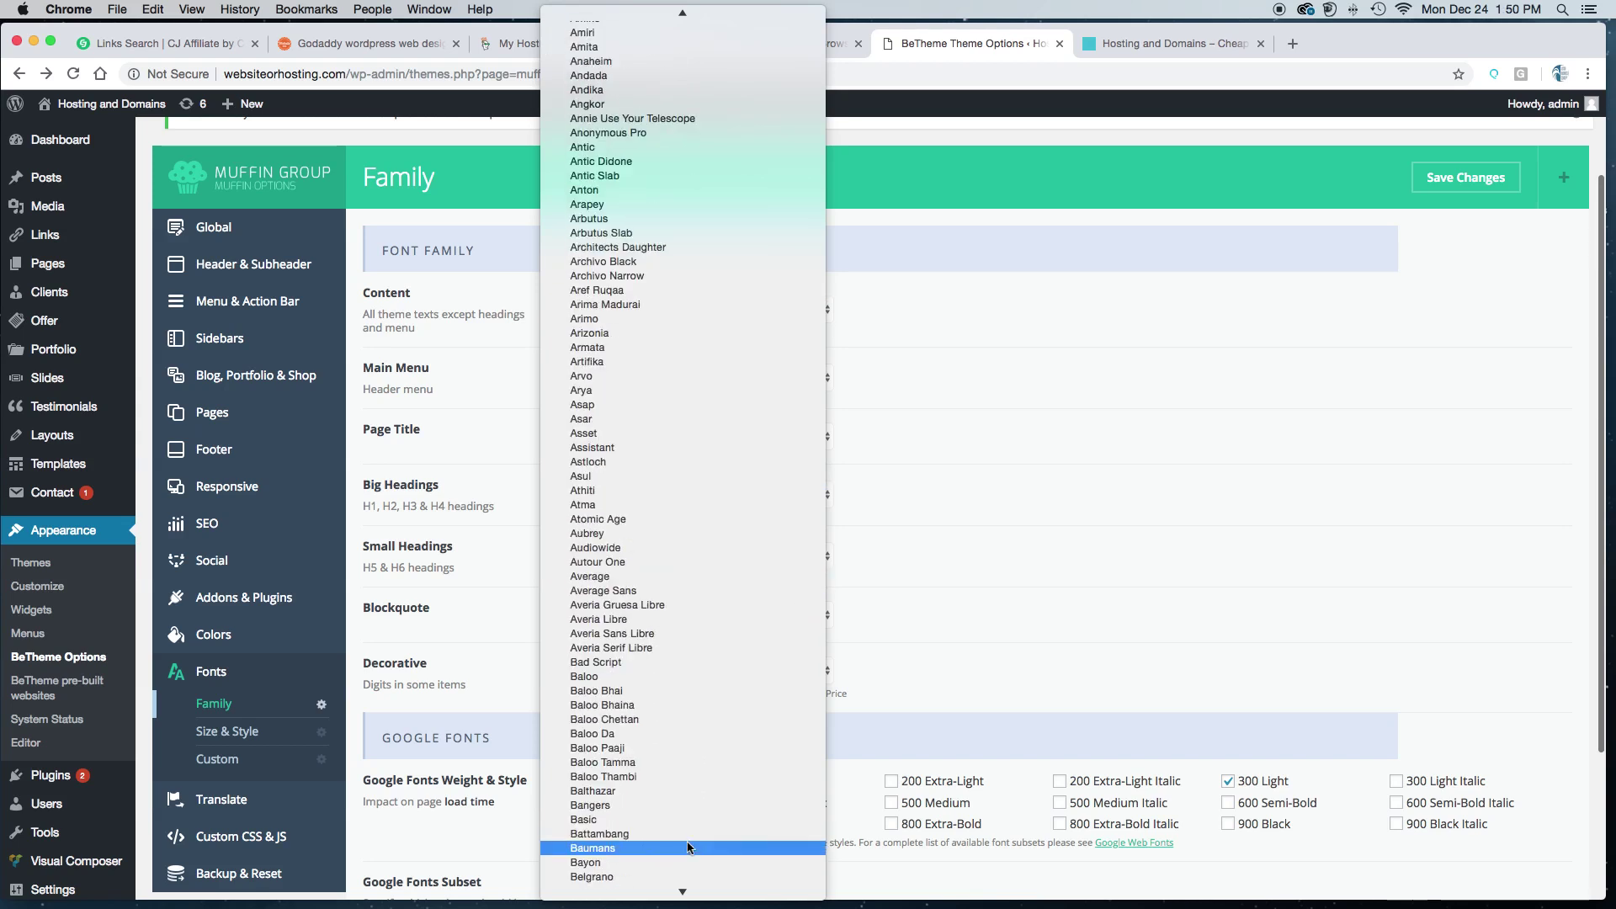
pyautogui.scroll(-20, 688, 846)
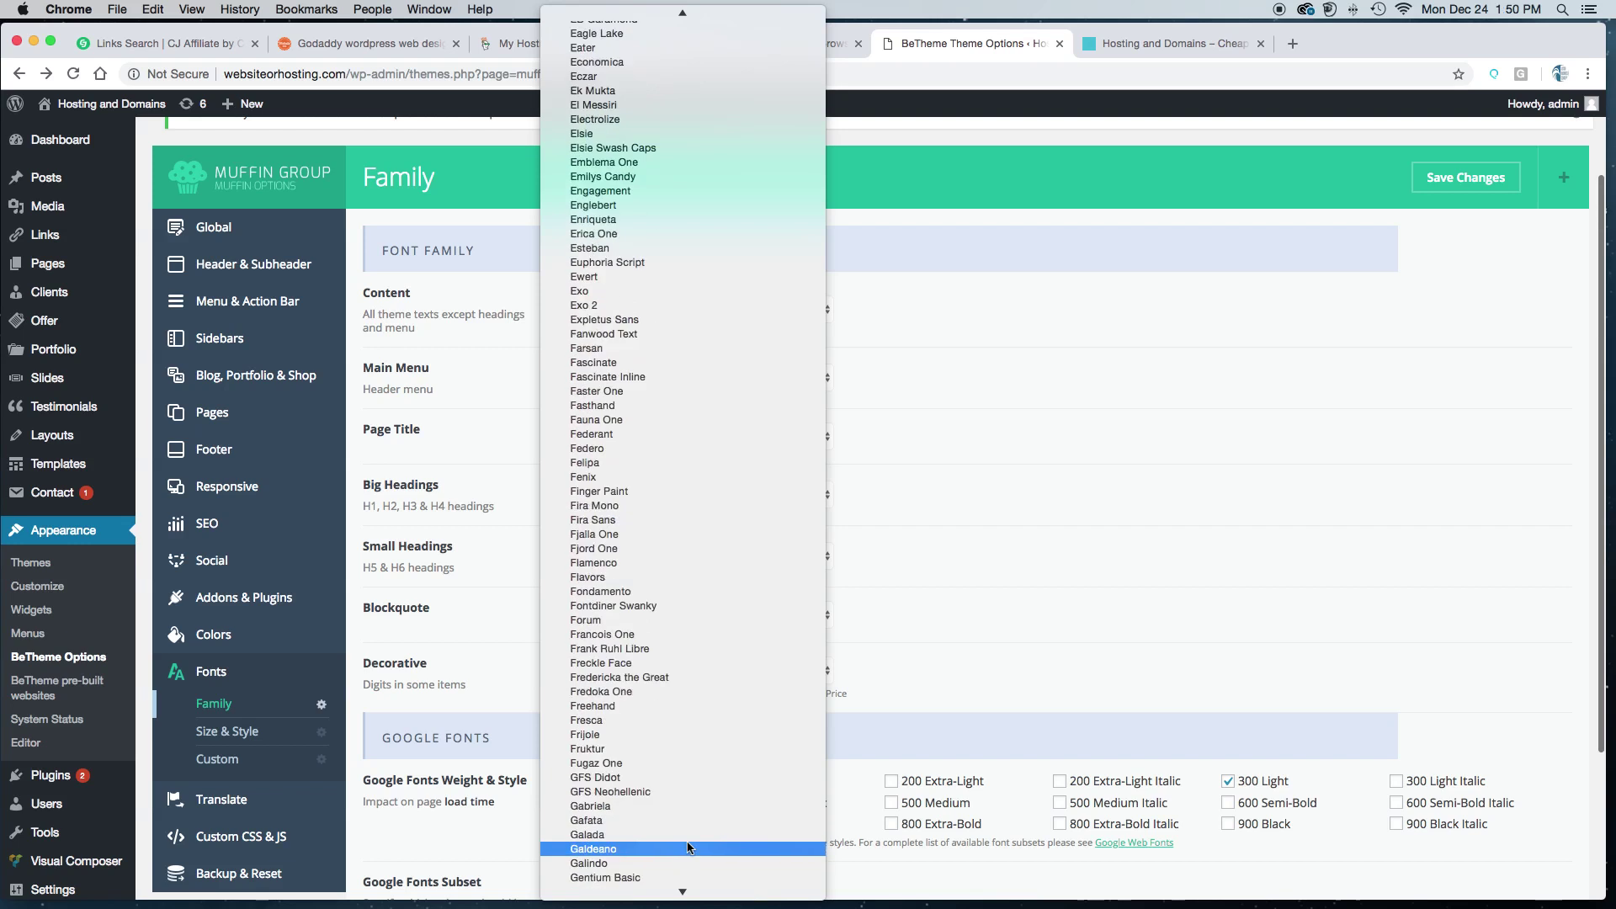
pyautogui.scroll(20, 688, 846)
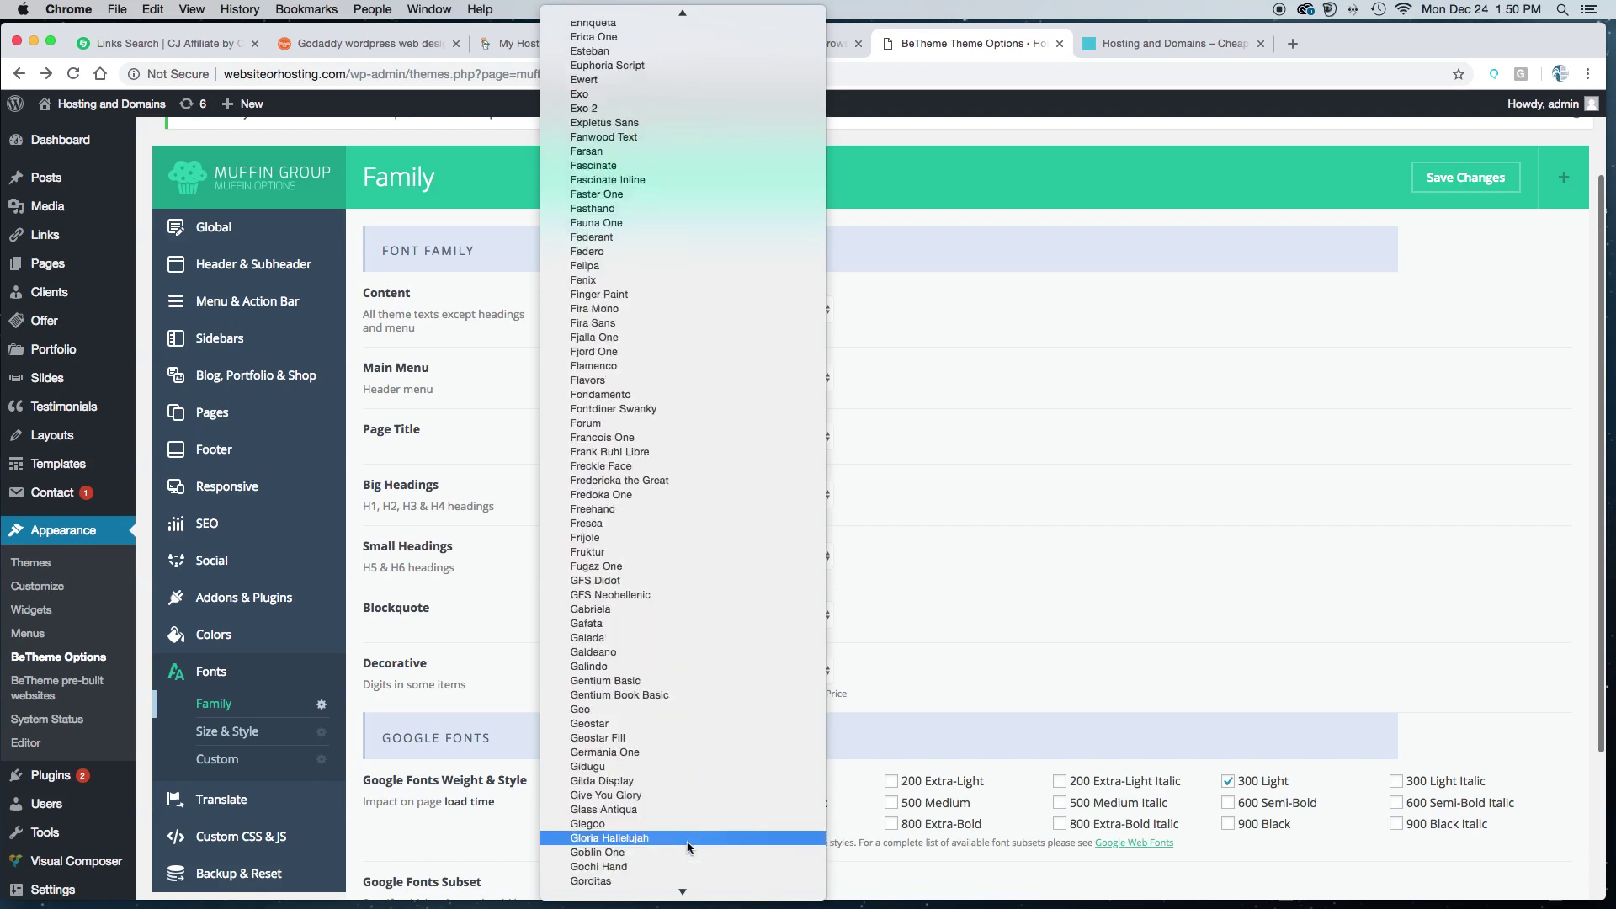
pyautogui.scroll(-20, 688, 846)
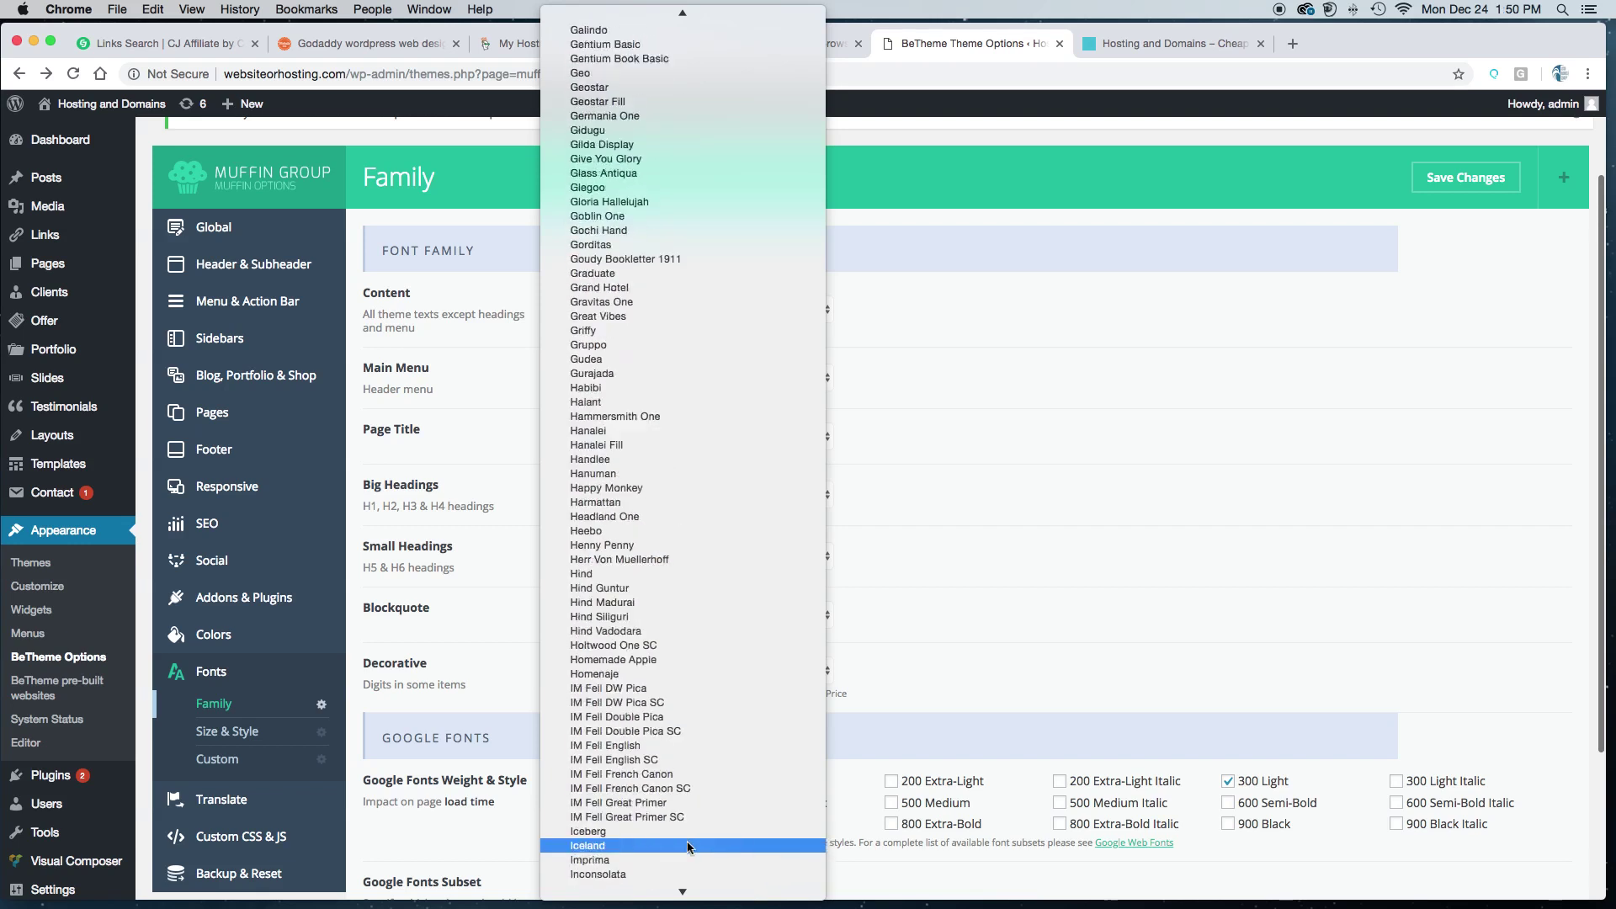
pyautogui.scroll(-20, 688, 846)
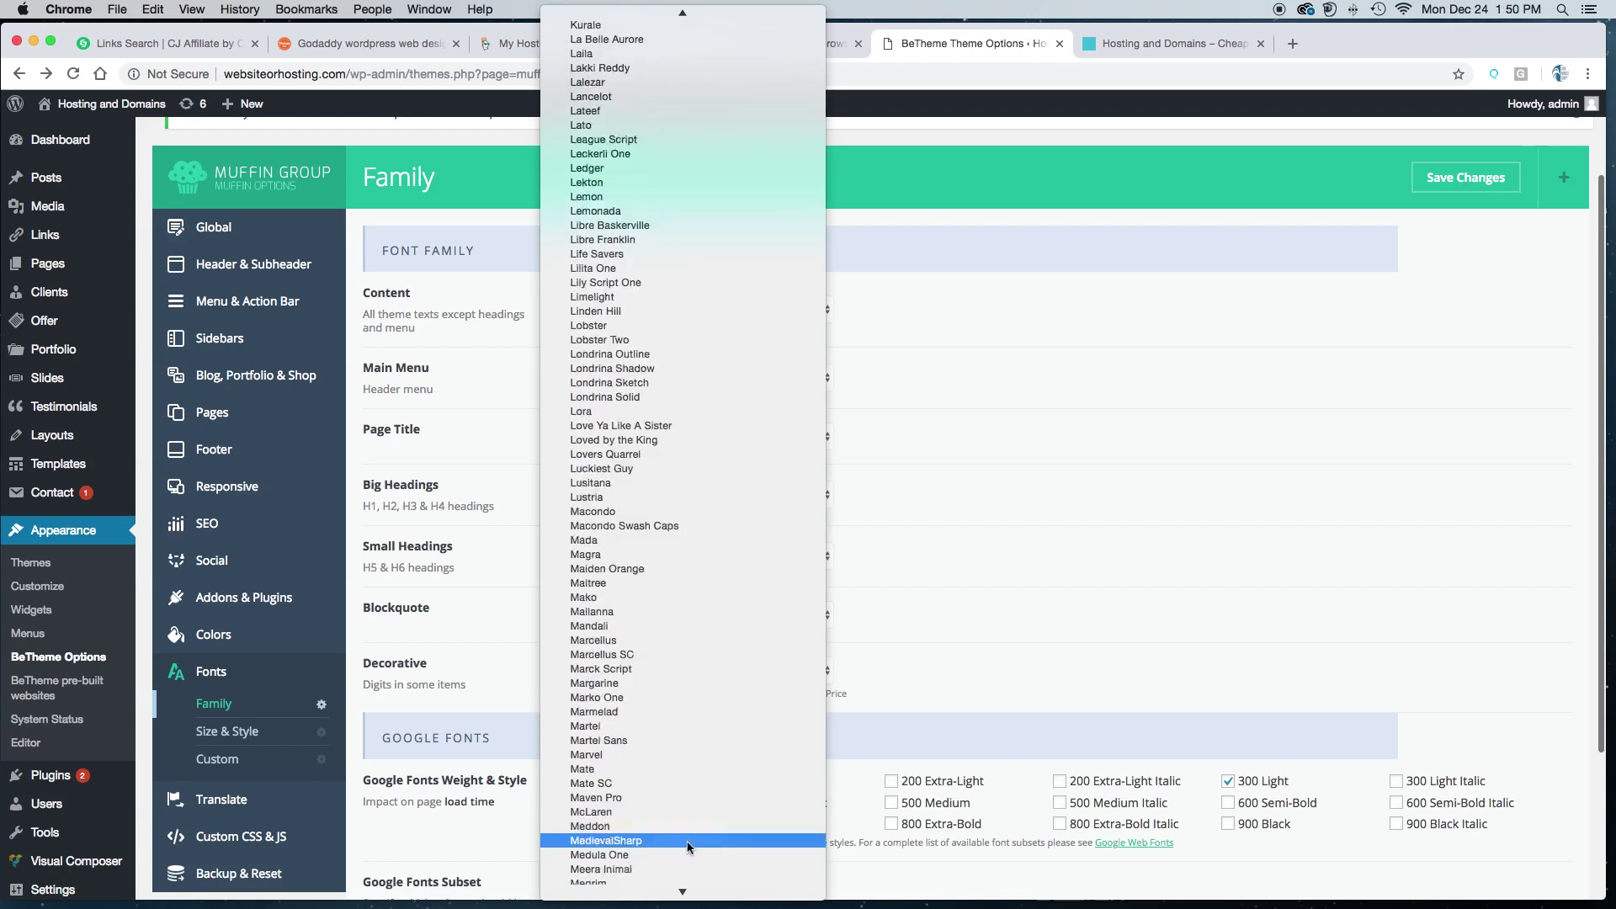
pyautogui.click(1119, 518)
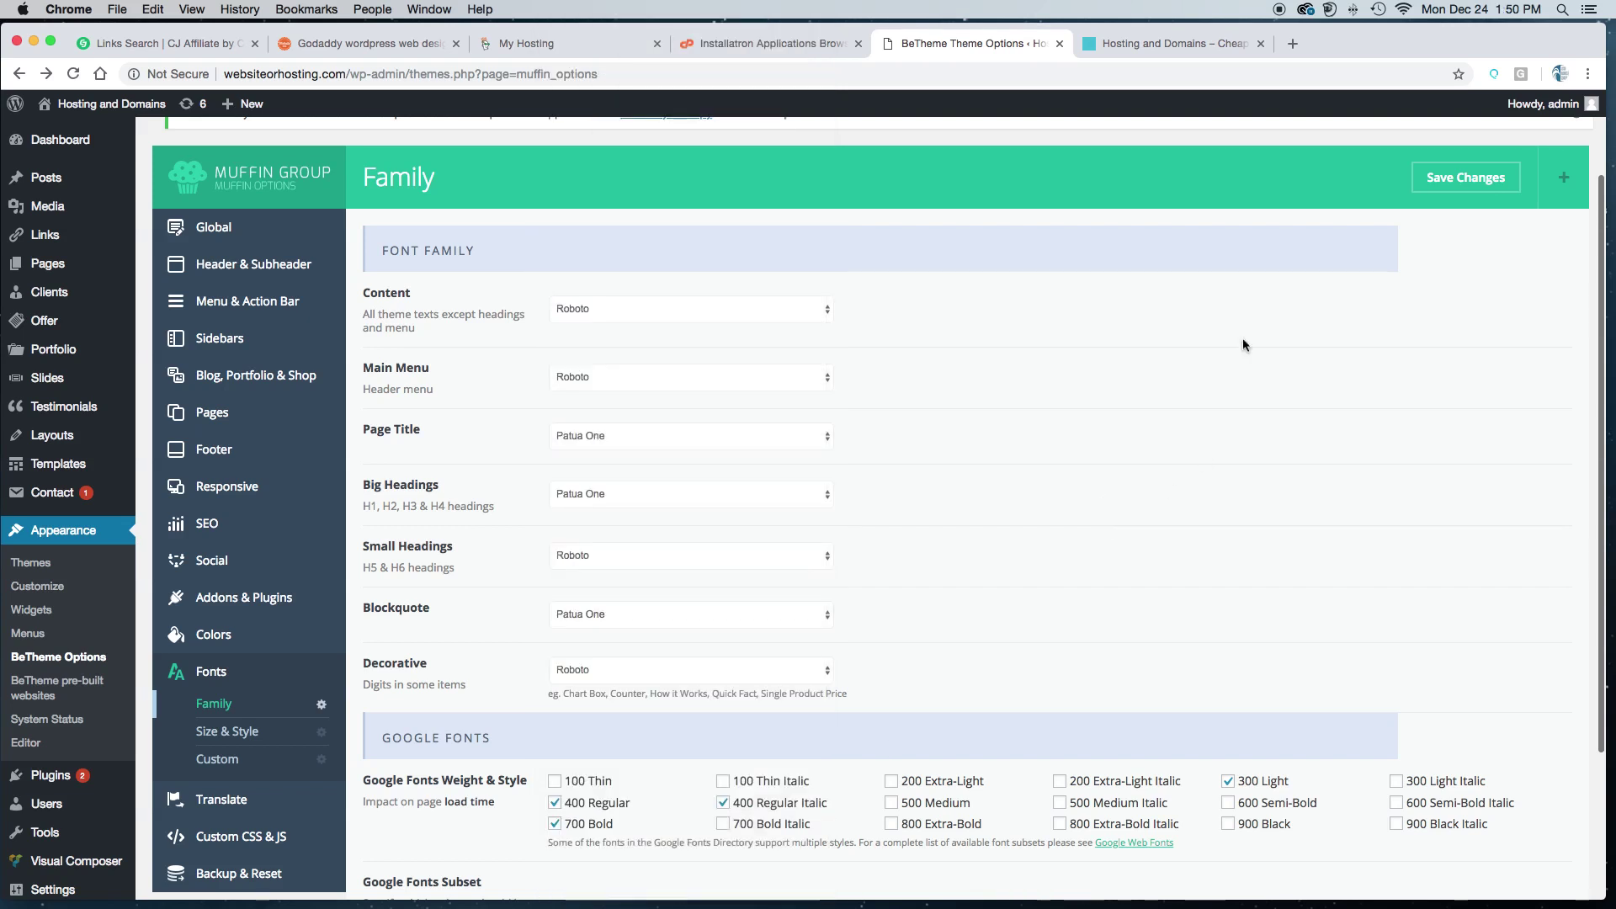
# Step: Bring up the Translate General options, with Enable Translate on and labels like 'Enter your search'
pyautogui.click(1576, 195)
pyautogui.scroll(-5, 806, 490)
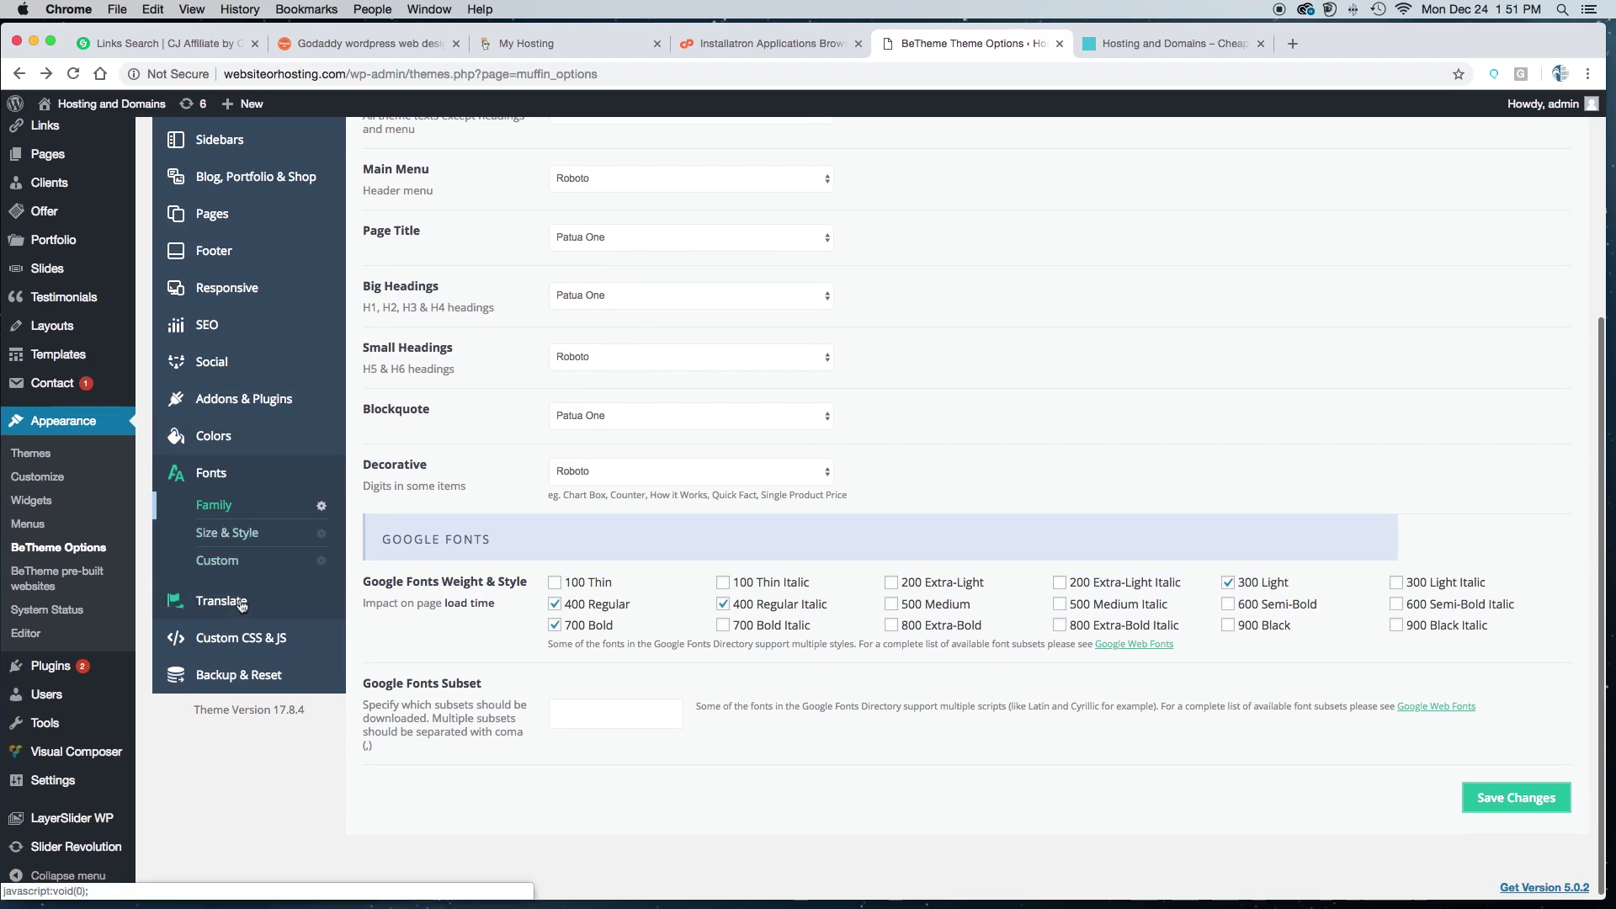
pyautogui.click(241, 603)
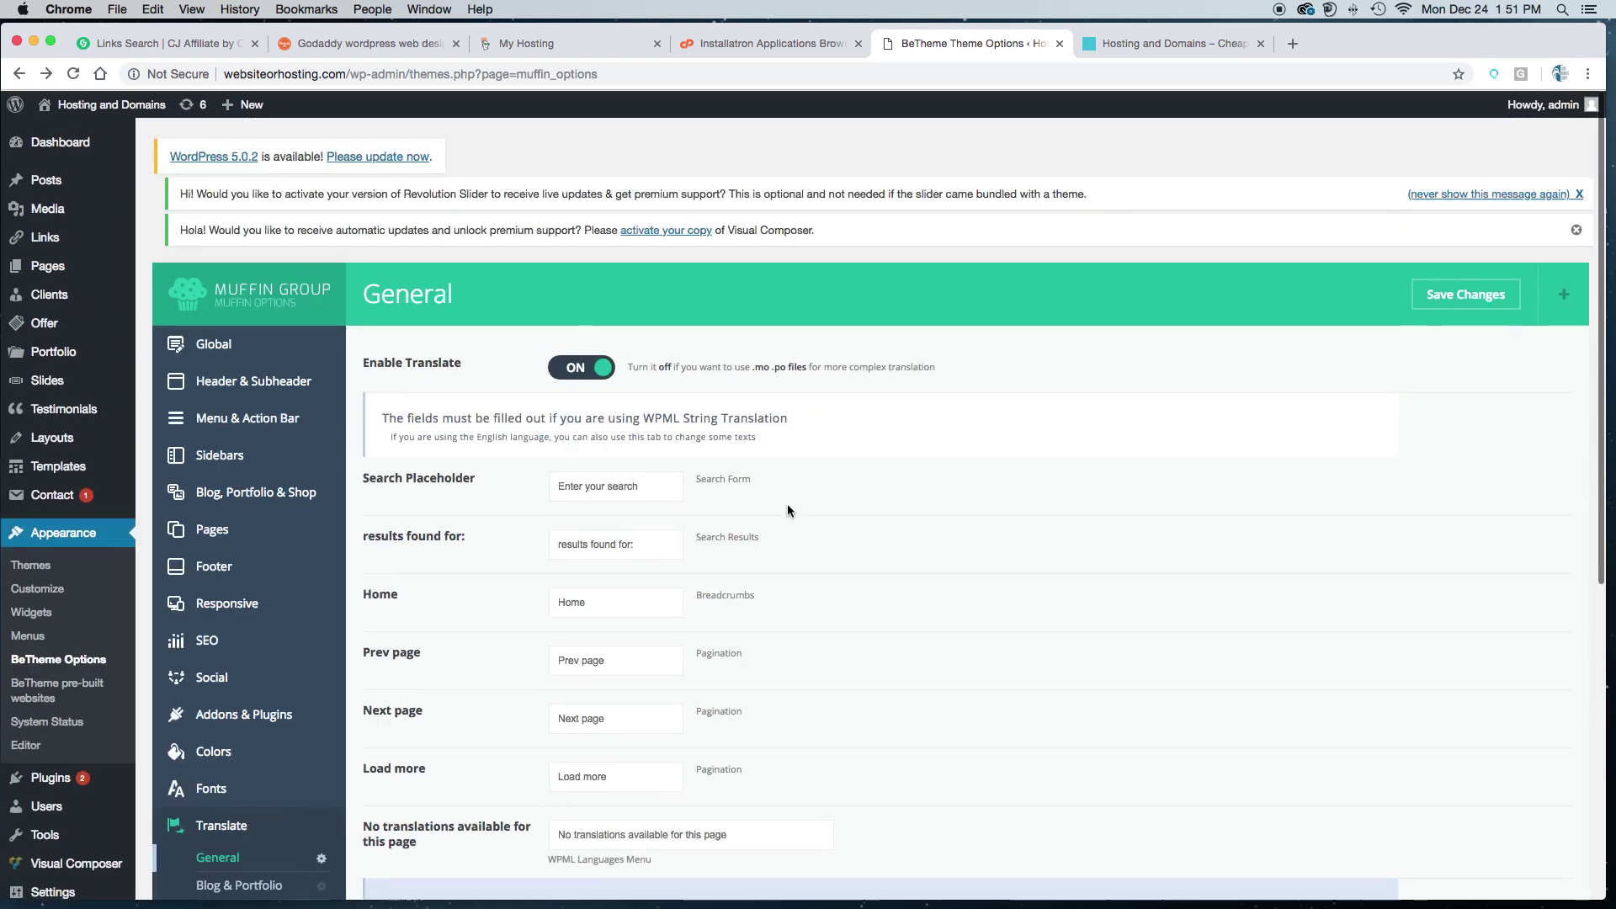
pyautogui.scroll(-10, 787, 504)
pyautogui.scroll(9, 786, 503)
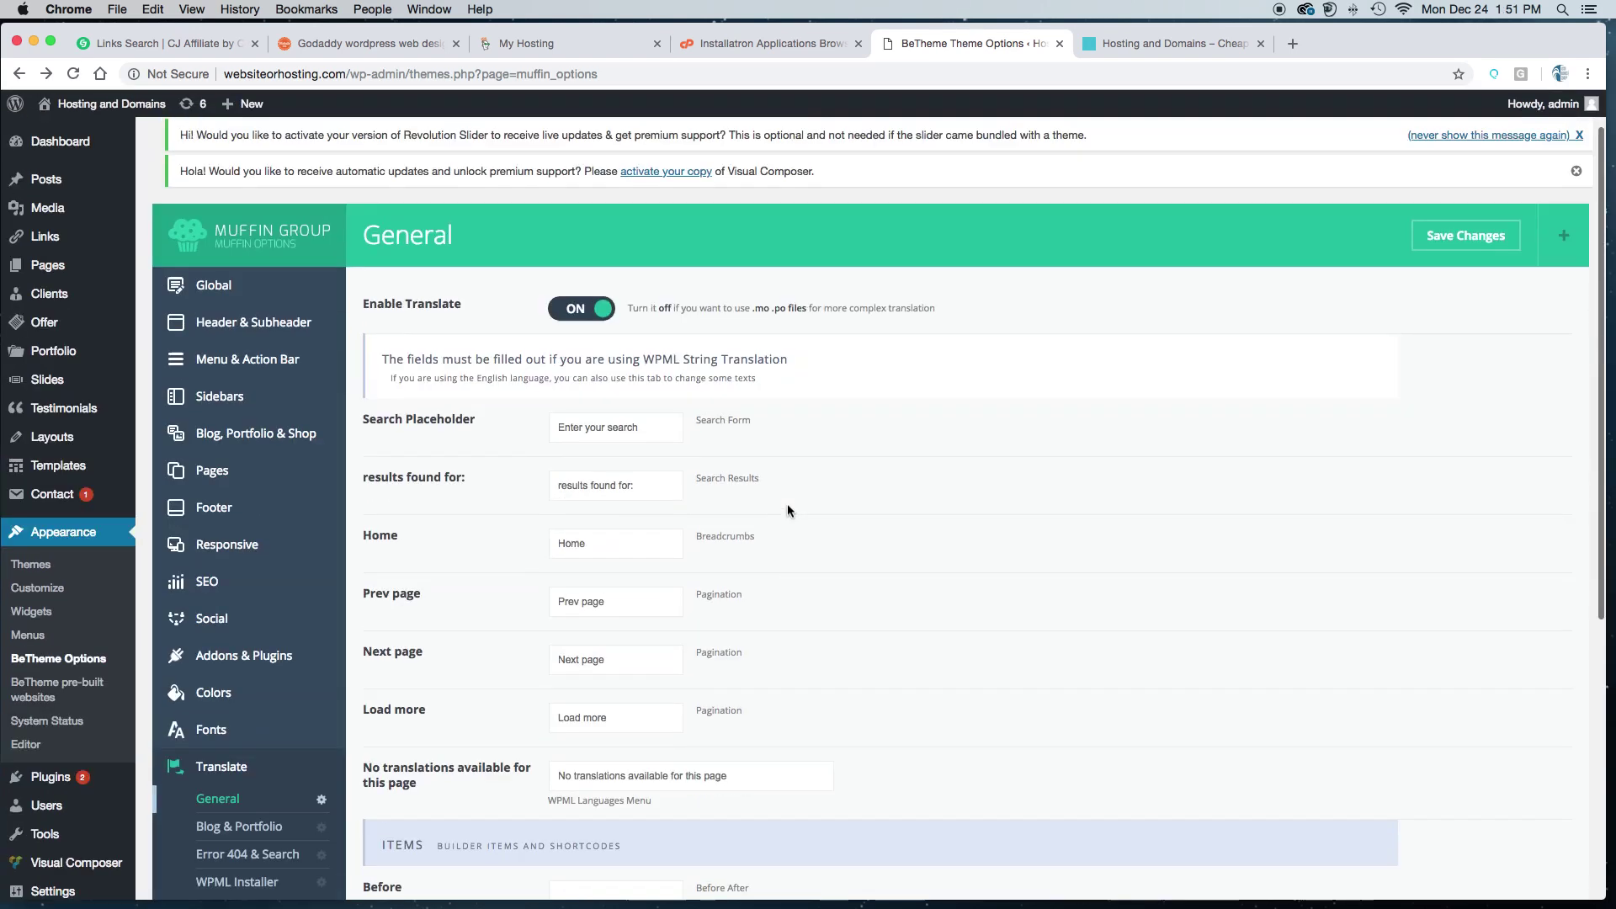
pyautogui.scroll(-2, 788, 509)
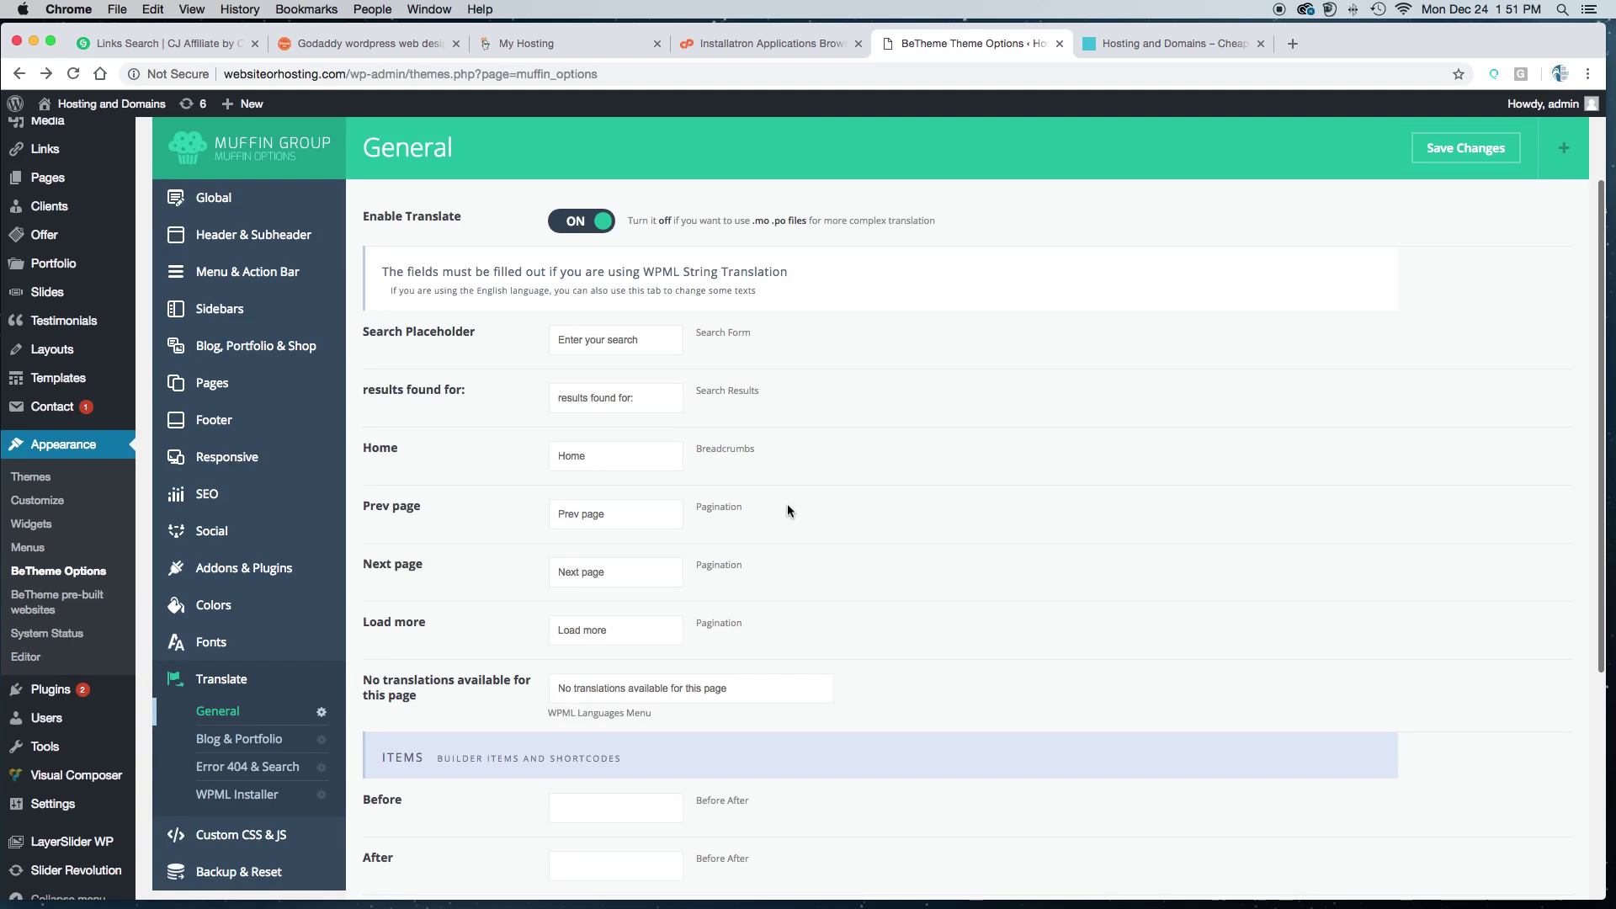
# Step: Open the Custom CSS & JS panel and highlight the empty Custom CSS heading
pyautogui.scroll(-4, 787, 509)
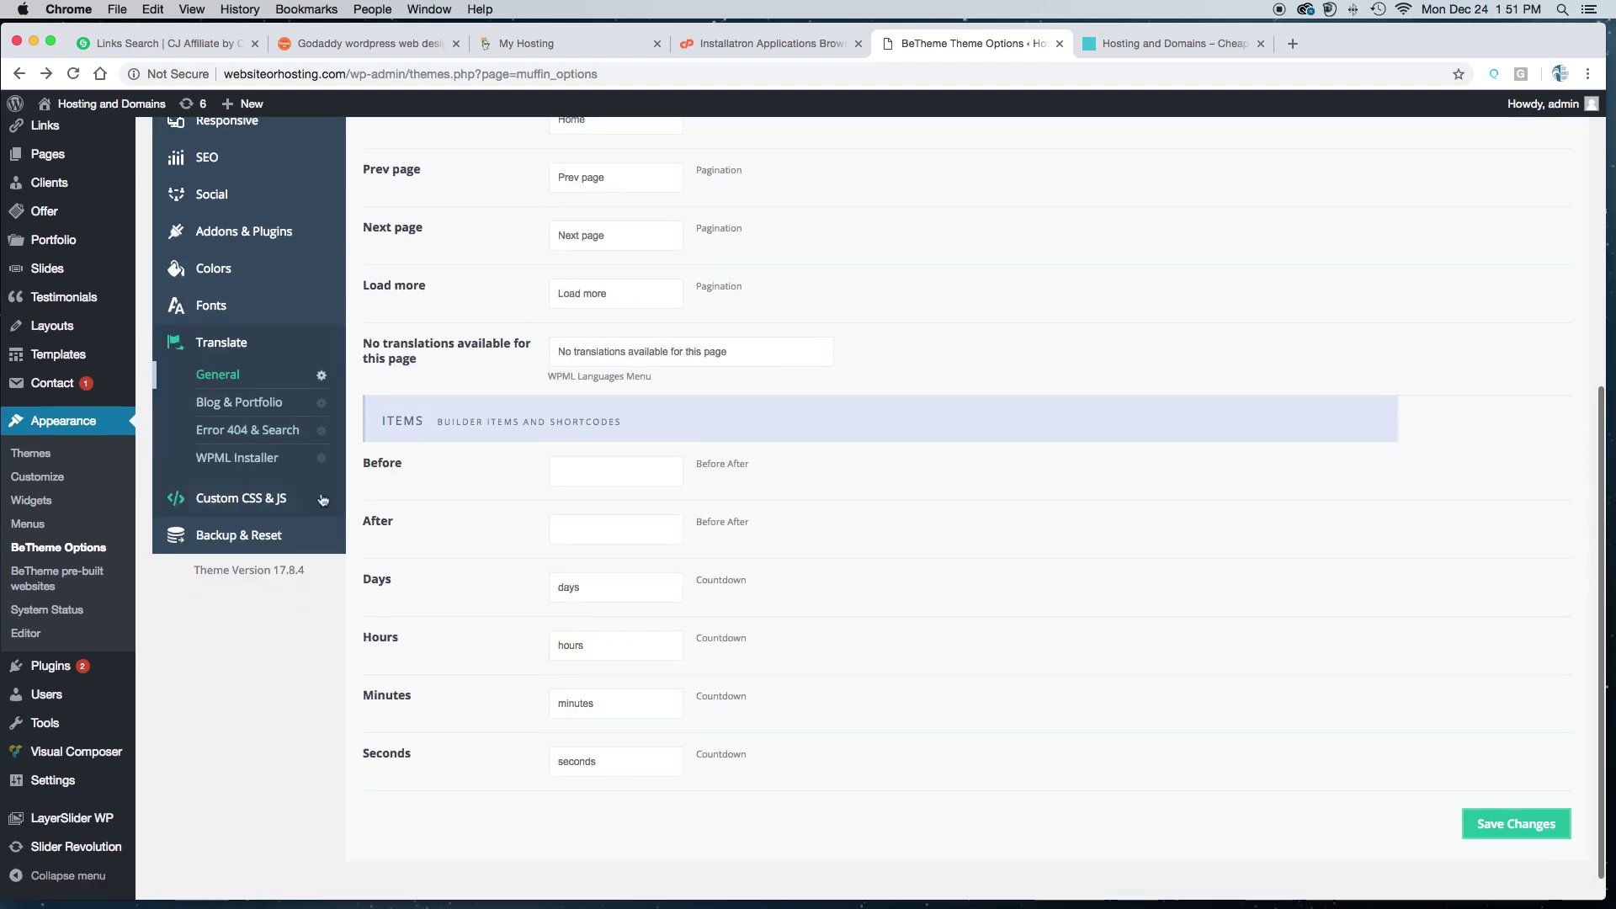
pyautogui.click(221, 509)
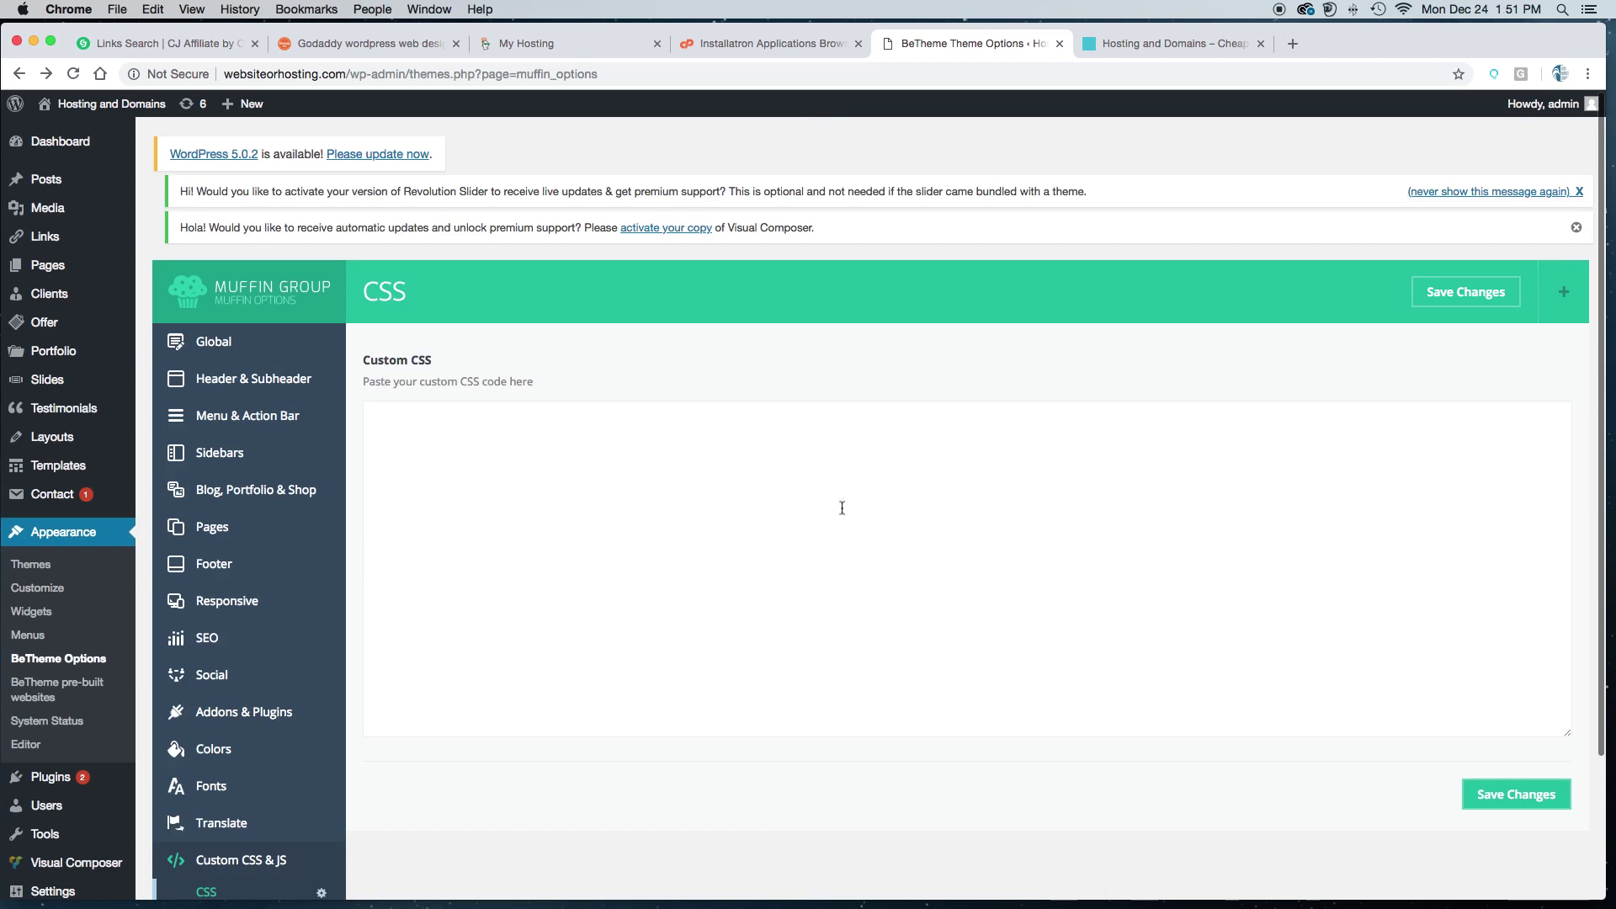
pyautogui.moveTo(441, 368); pyautogui.dragTo(360, 367)
# Step: Return to the Global General settings showing Full width layout and 1220 grid width
pyautogui.scroll(-3, 537, 491)
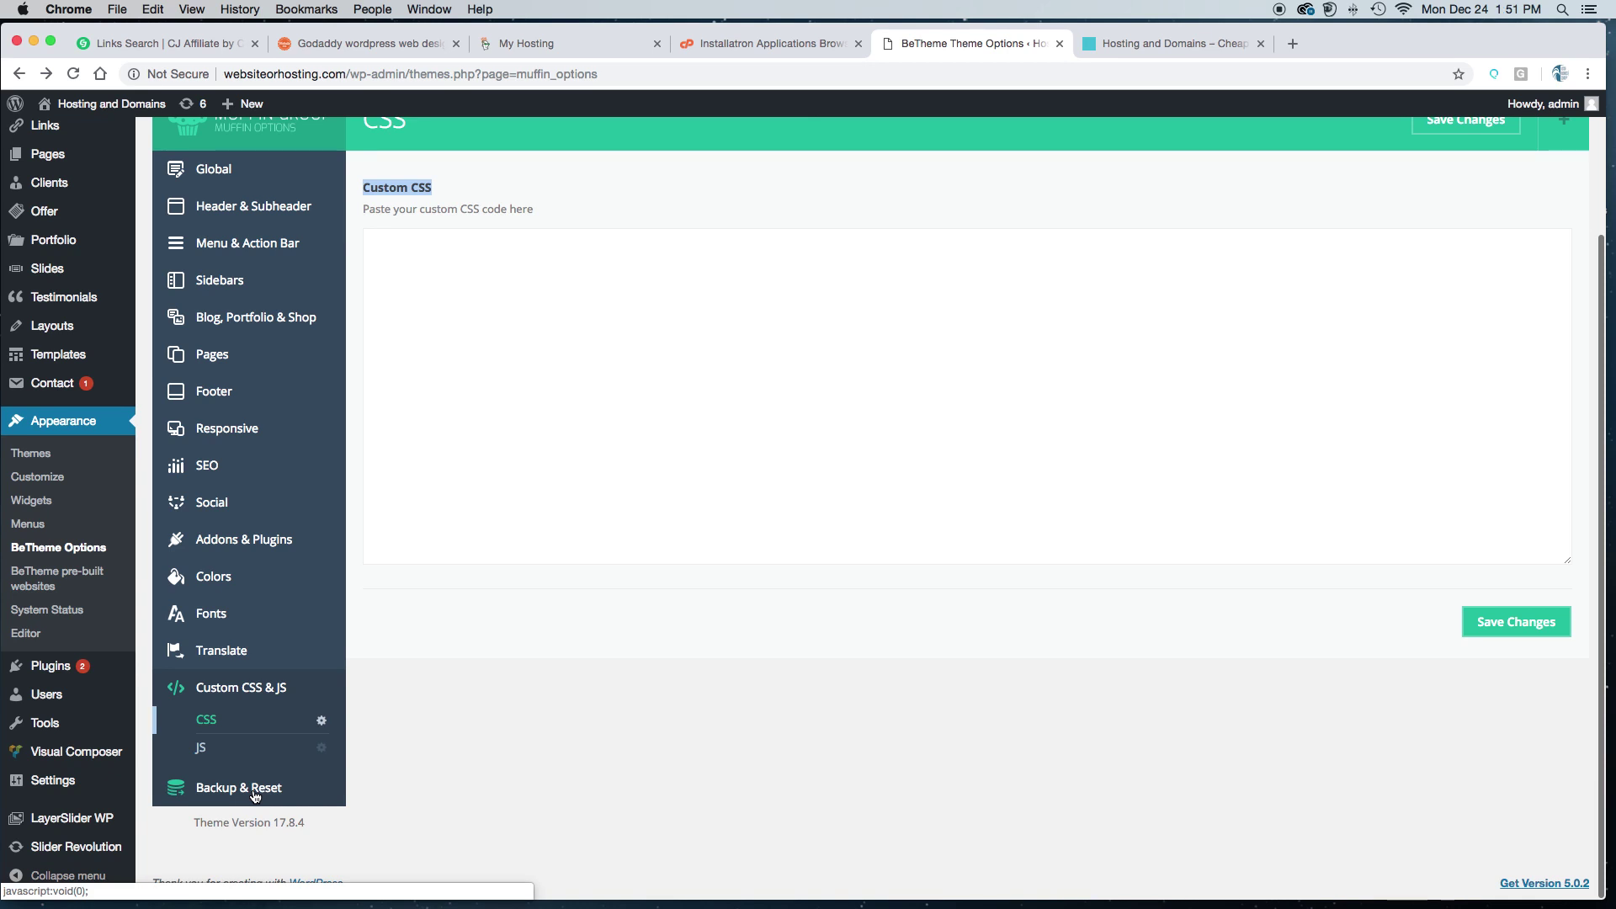
pyautogui.scroll(3, 255, 796)
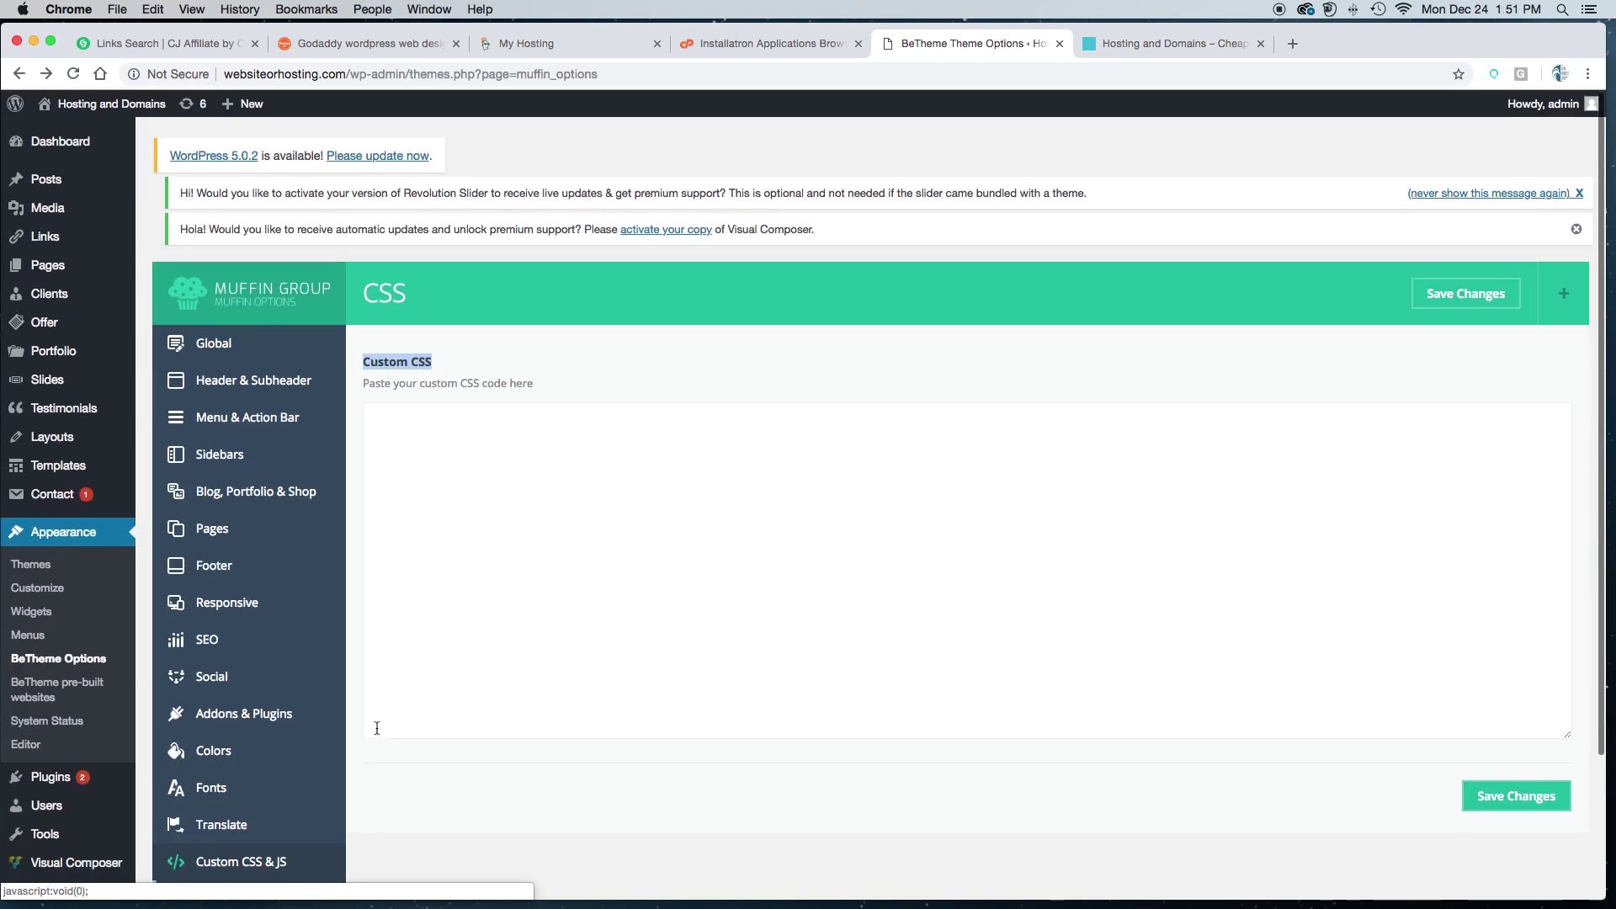
pyautogui.scroll(-3, 380, 732)
pyautogui.scroll(5, 381, 728)
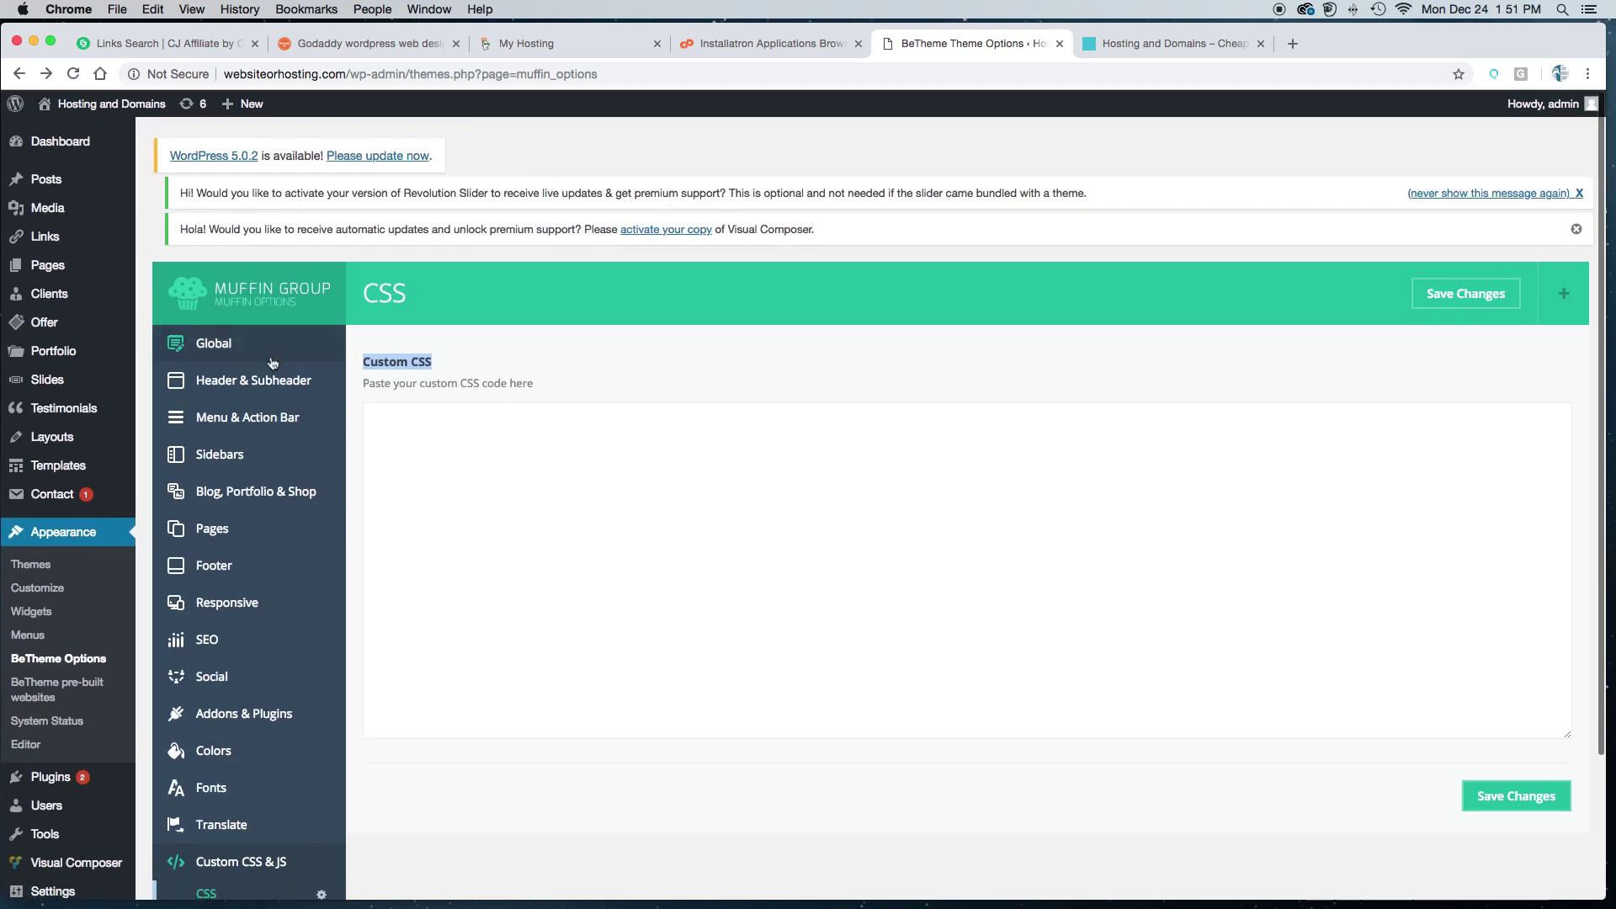
pyautogui.click(218, 352)
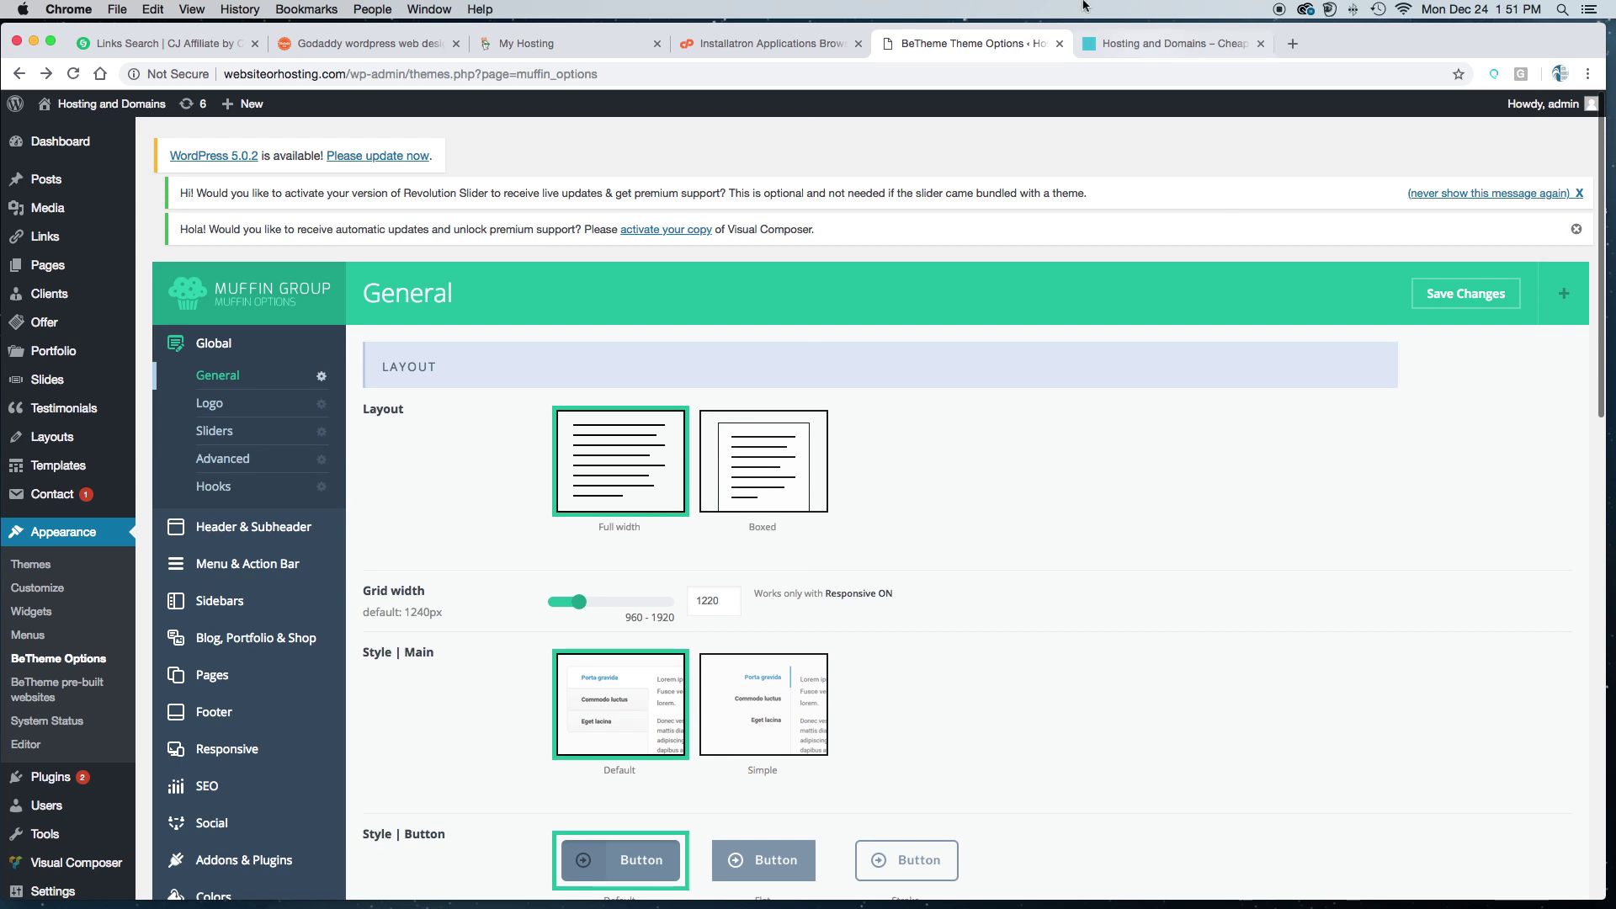
# Step: From the live hosting site, start a new Chrome tab and show the saved bookmarks list
pyautogui.click(1130, 44)
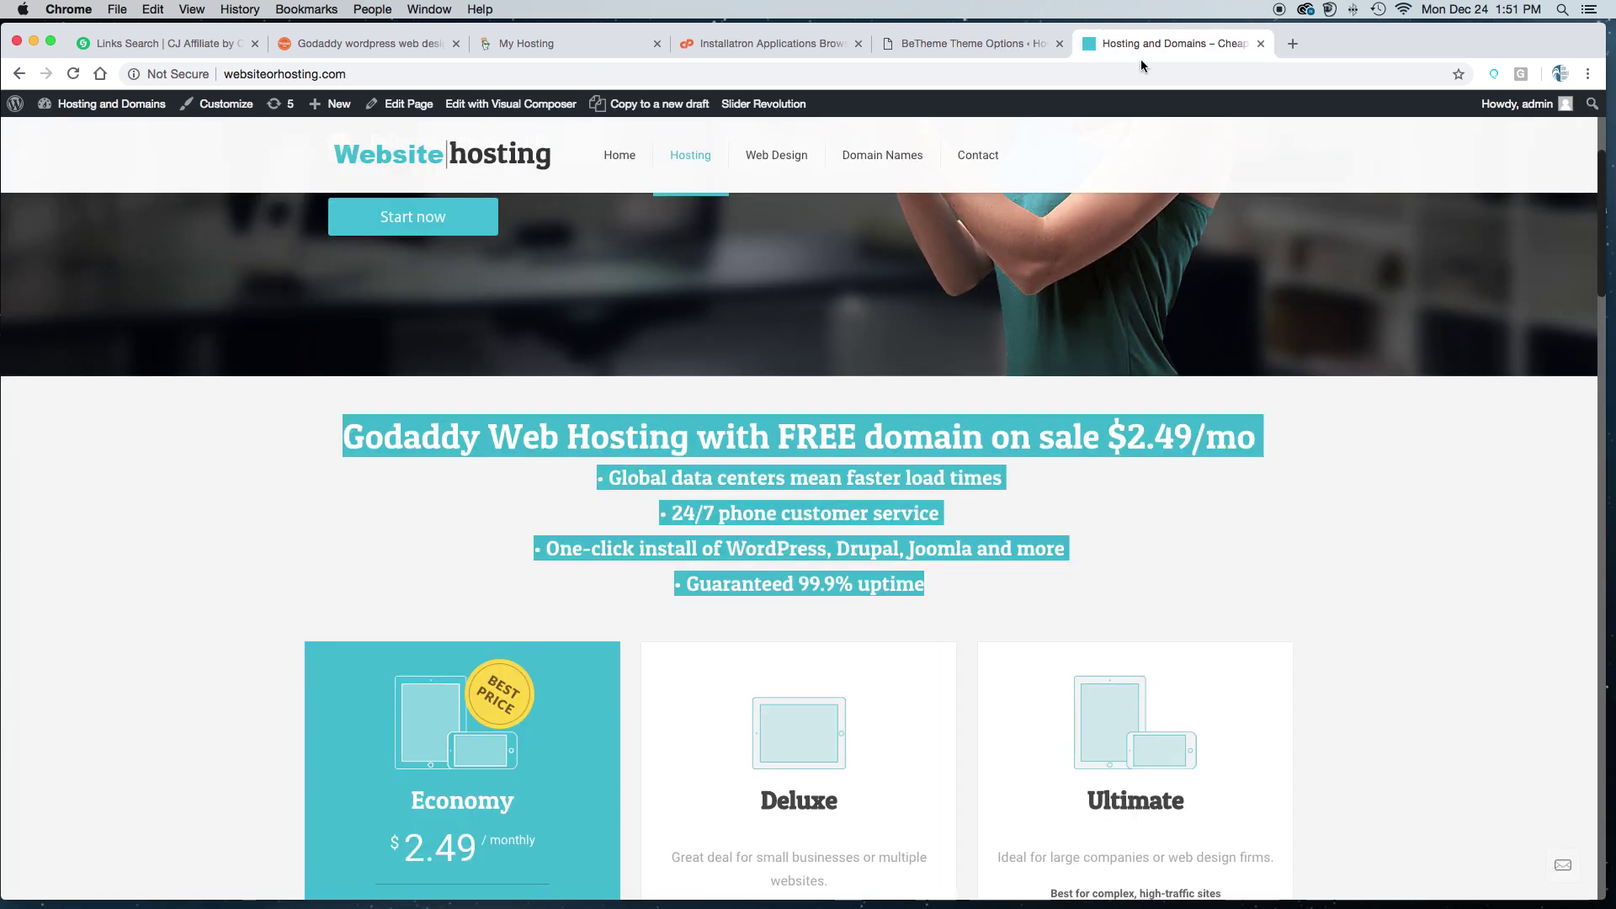
pyautogui.click(1294, 45)
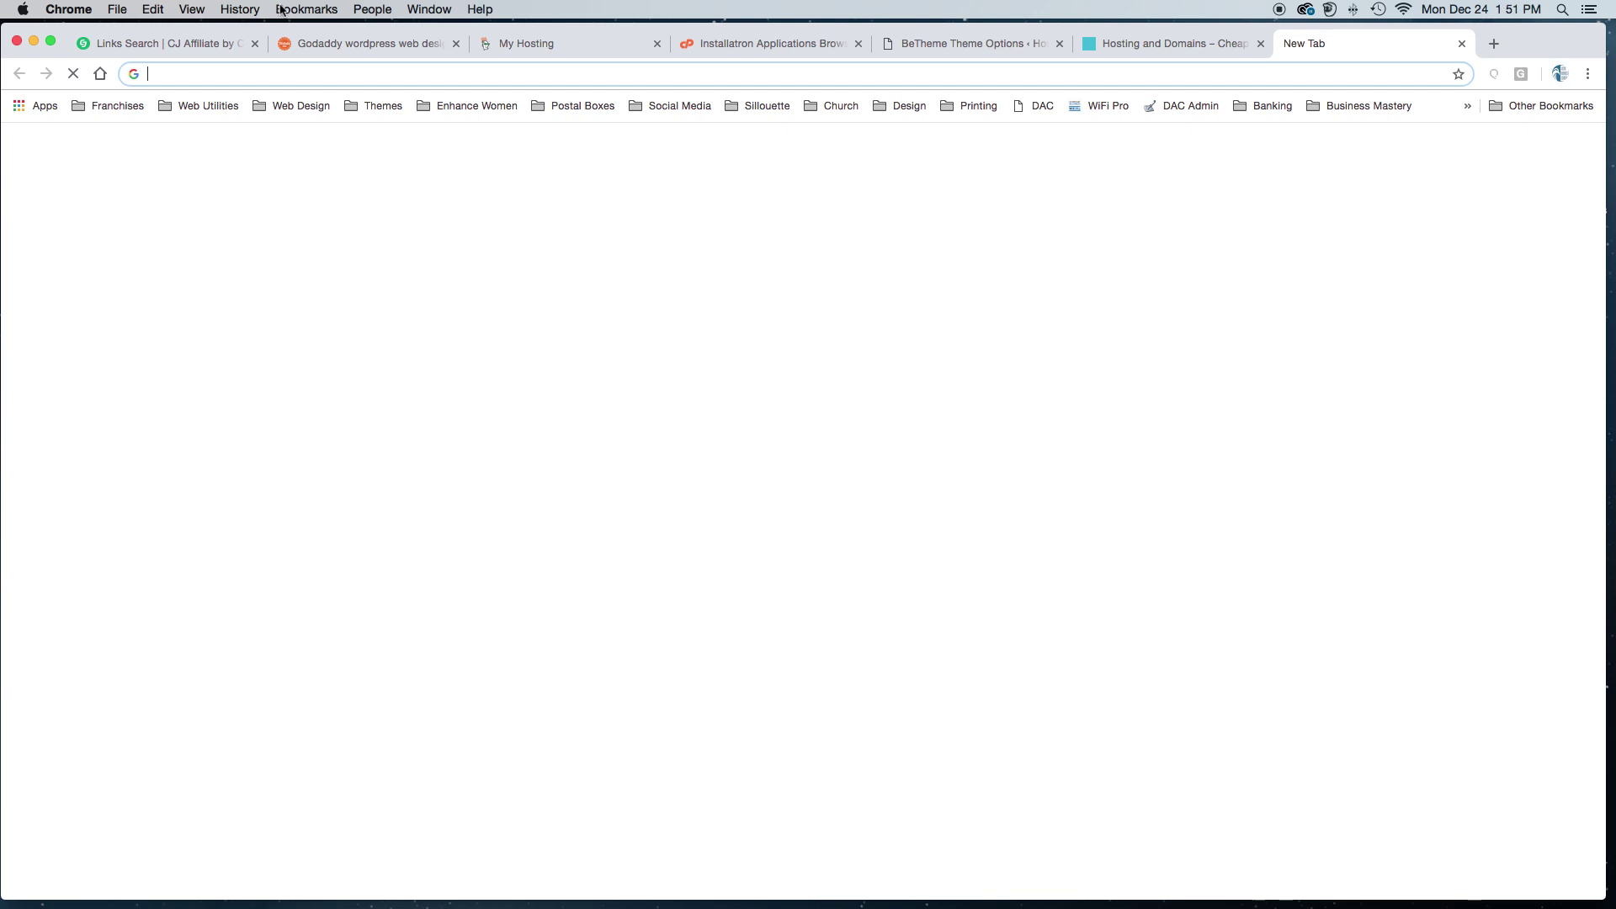
pyautogui.click(306, 9)
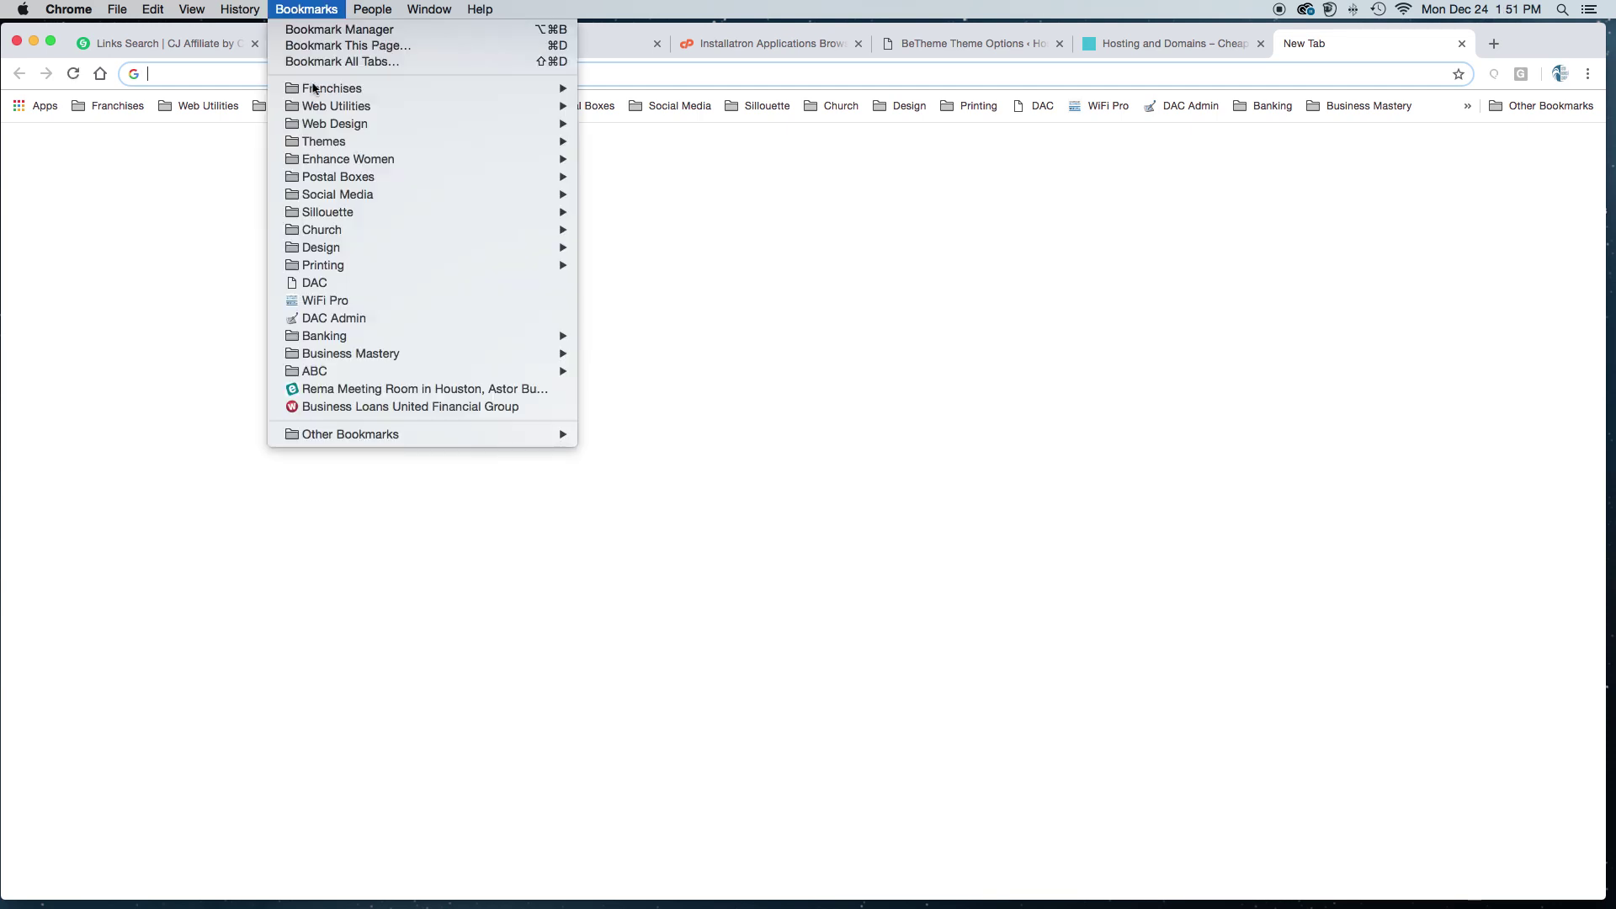
# Step: Open the BeTheme website from the Web Design bookmarks folder
pyautogui.moveTo(334, 168)
pyautogui.moveTo(354, 124)
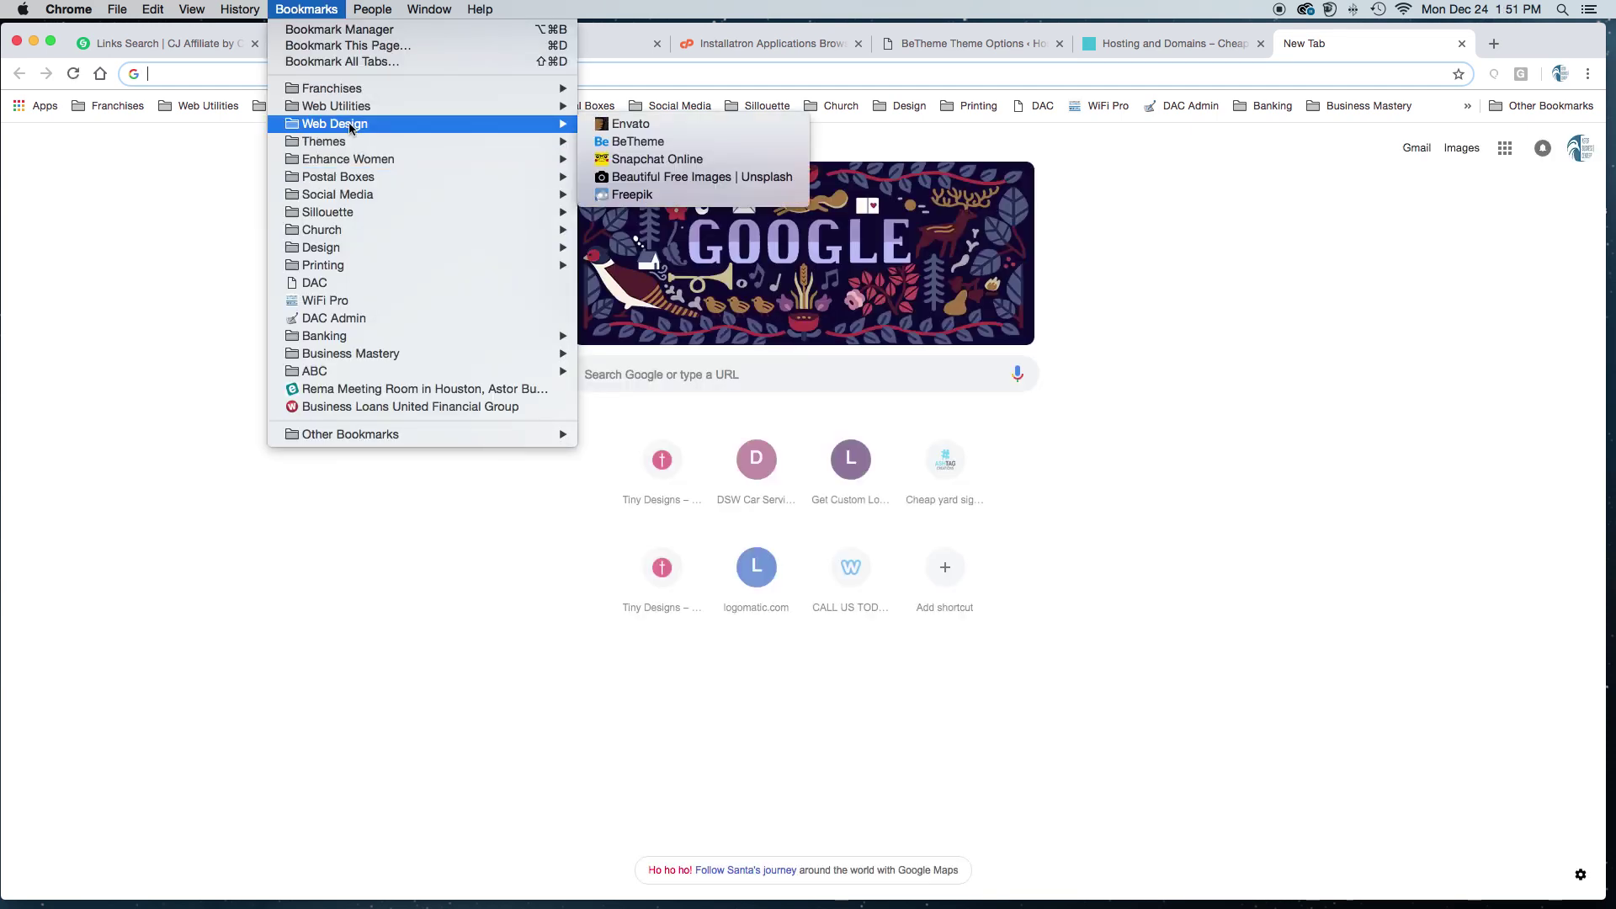
pyautogui.click(656, 141)
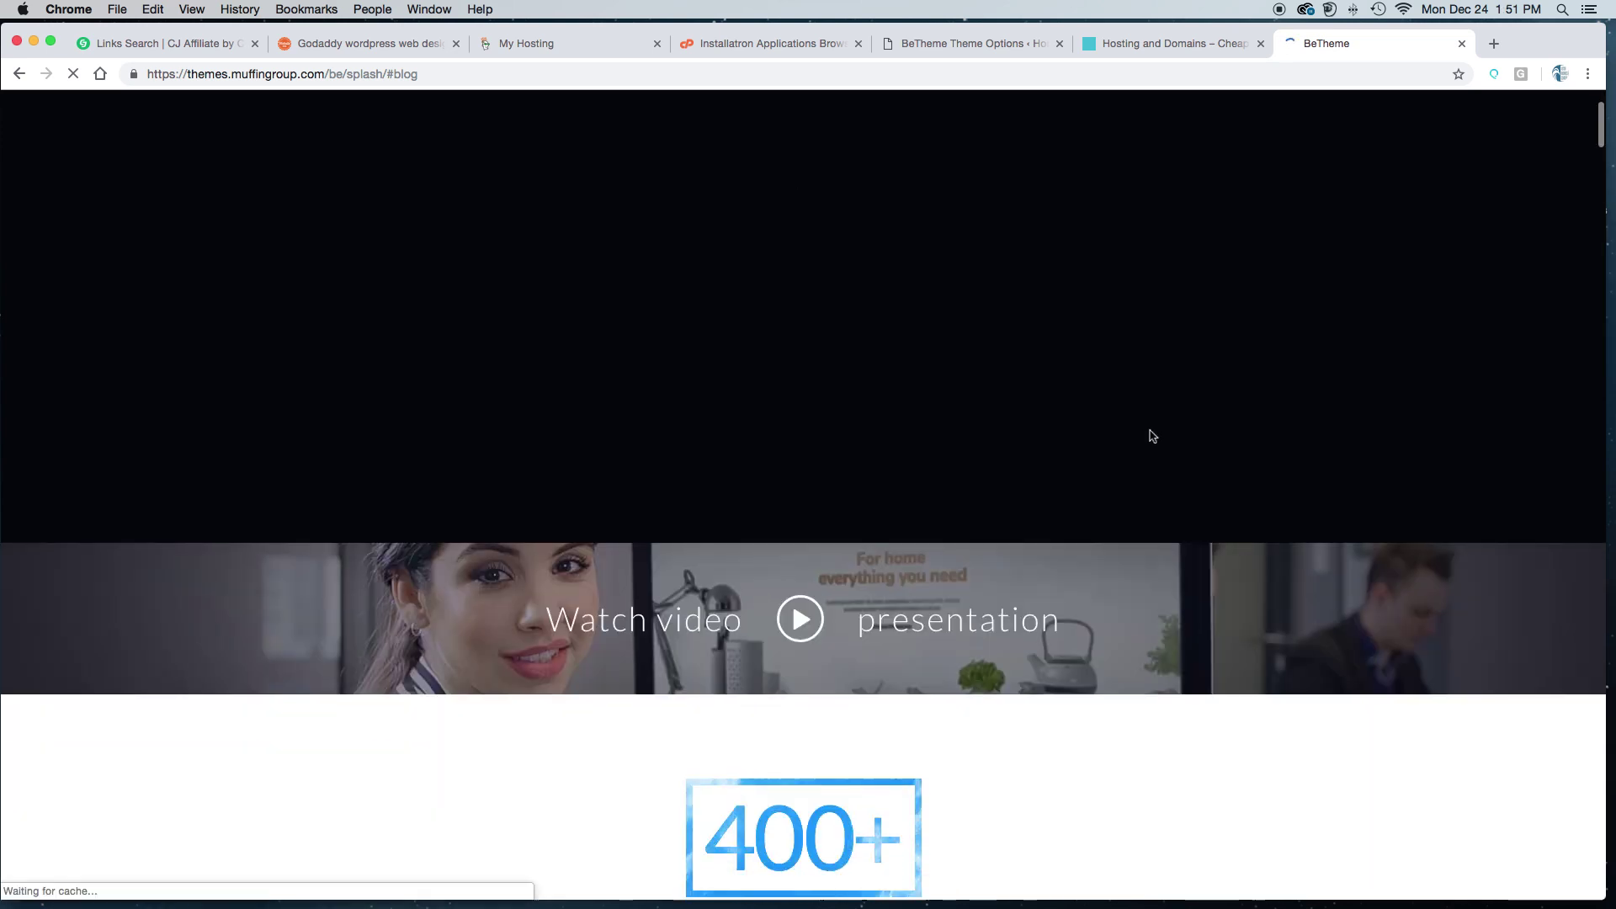
# Step: Scroll through the pre-built websites grid, then close the BeTheme demo tab
pyautogui.scroll(-3, 1149, 437)
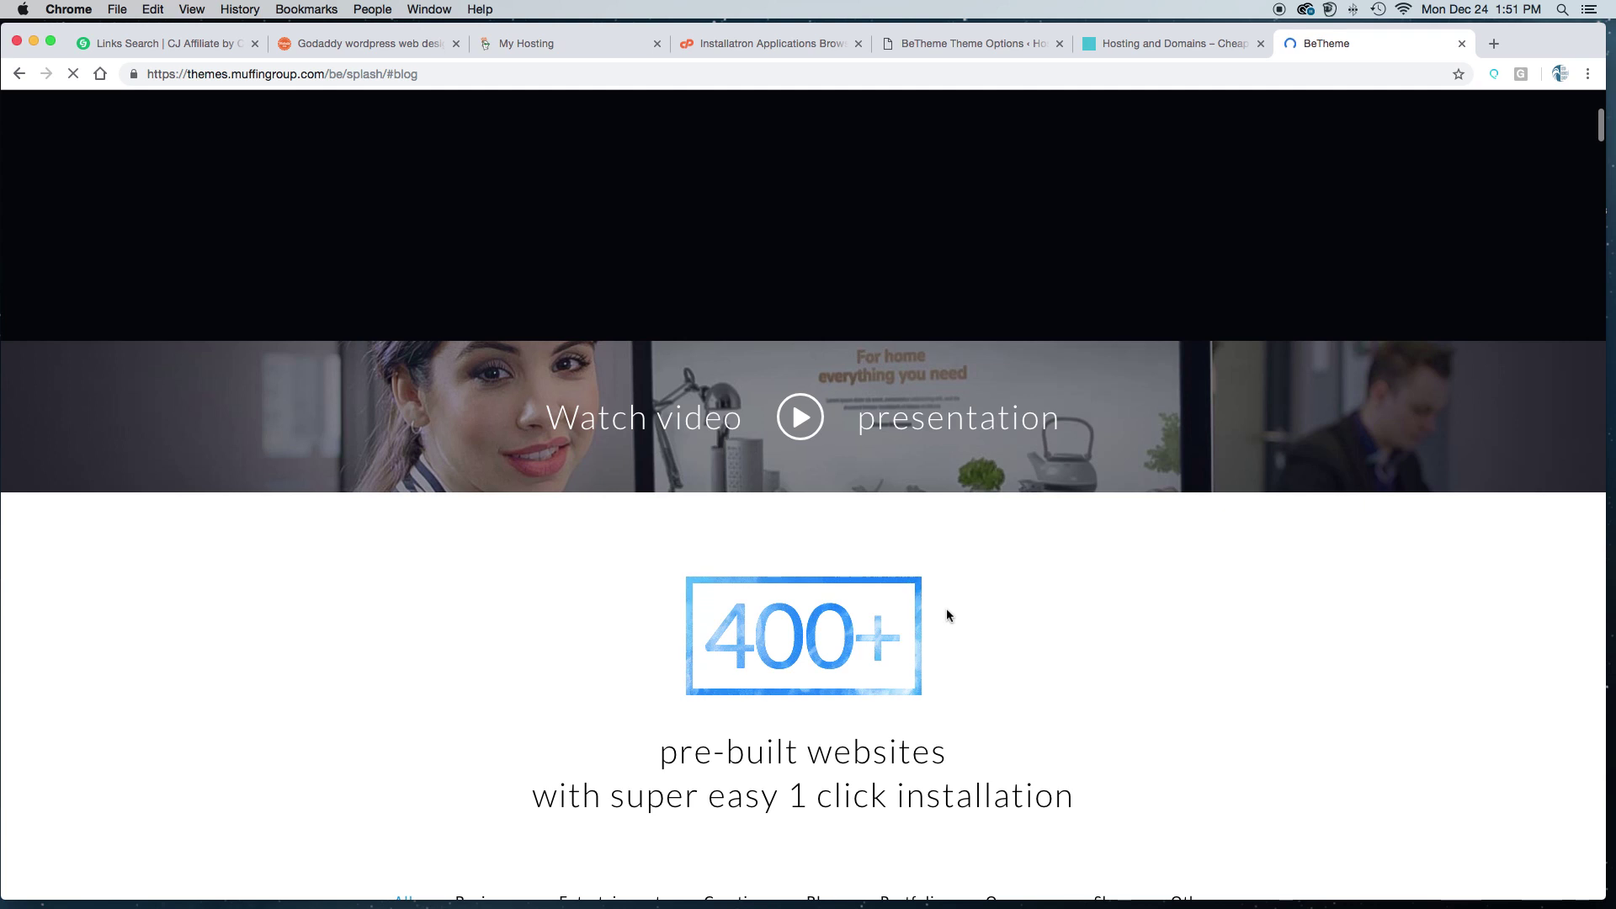
pyautogui.scroll(-2, 943, 608)
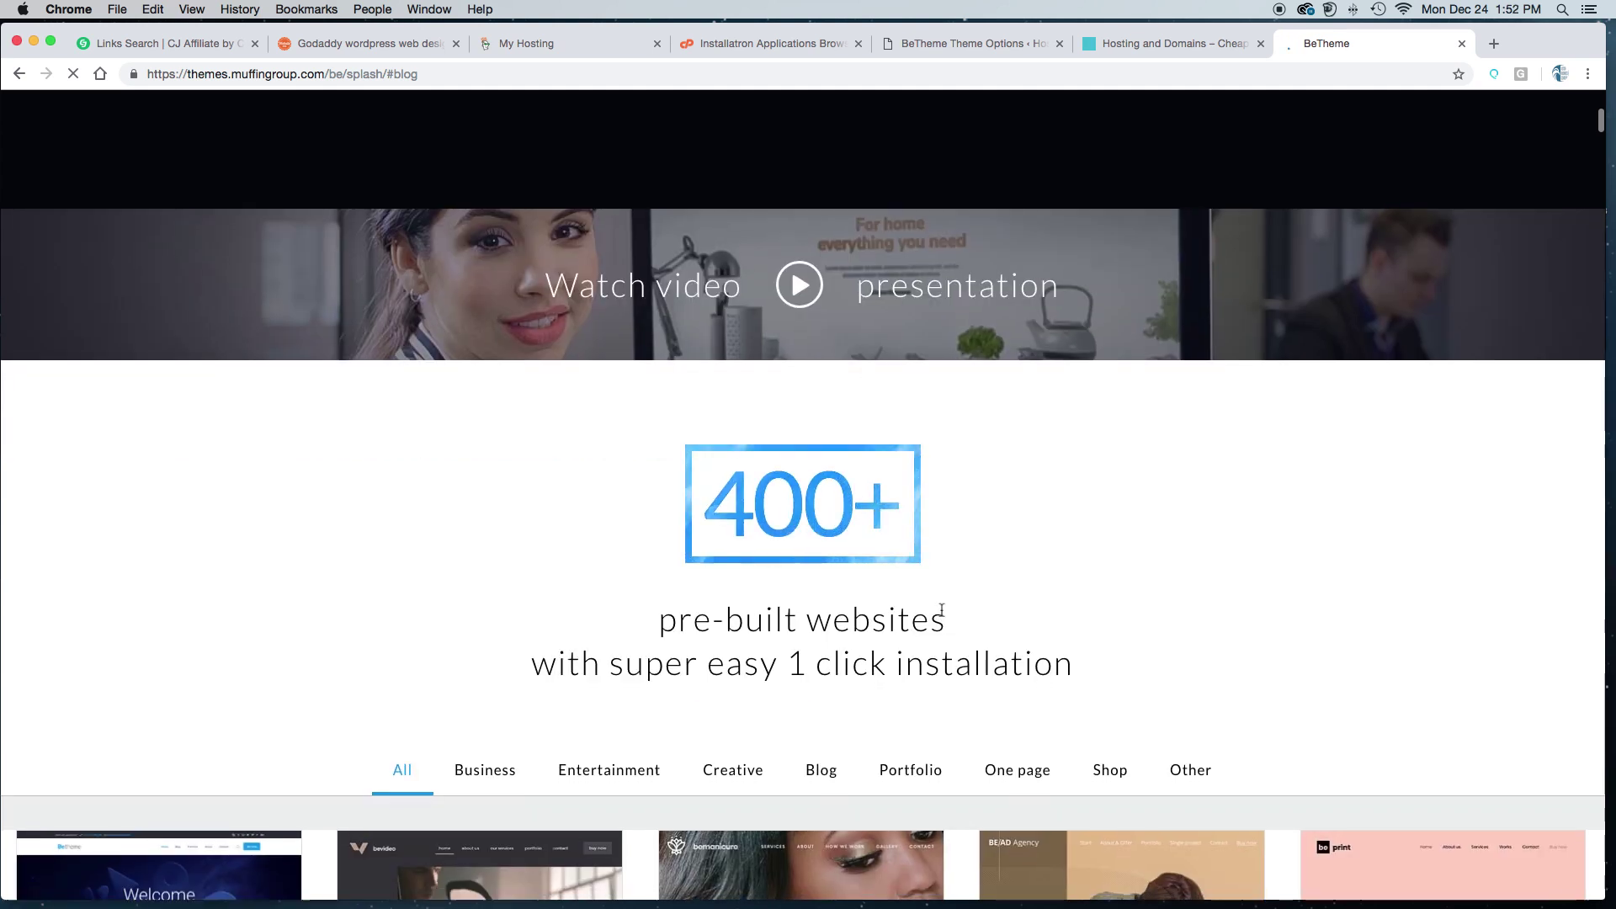
pyautogui.scroll(-5, 942, 608)
pyautogui.scroll(-15, 942, 608)
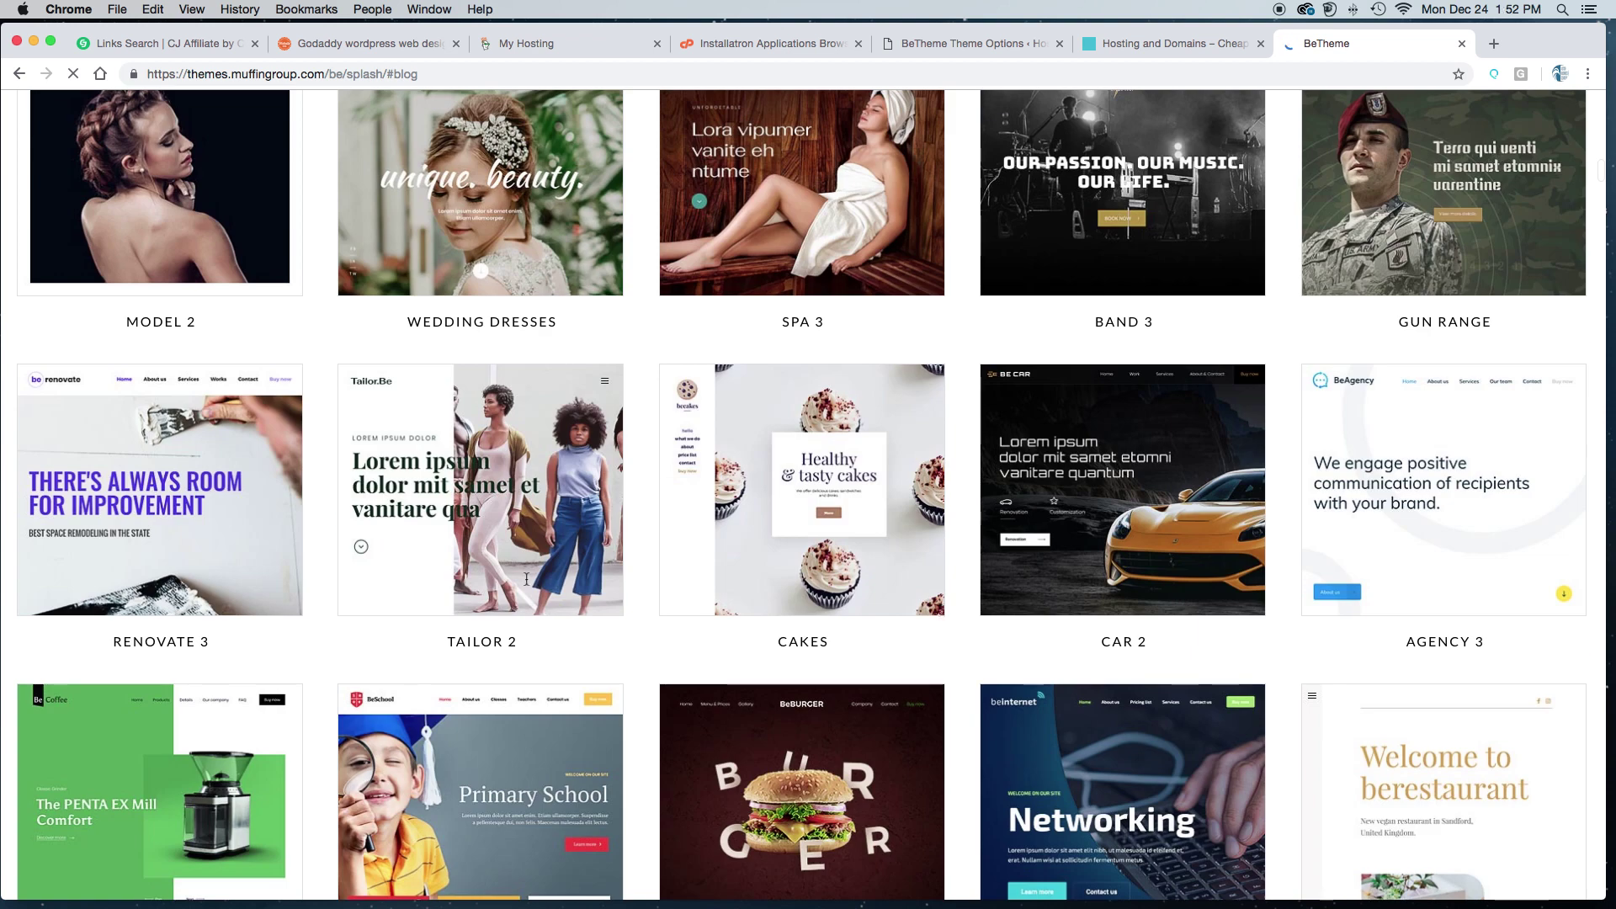
pyautogui.scroll(-10, 862, 735)
pyautogui.scroll(-11, 862, 734)
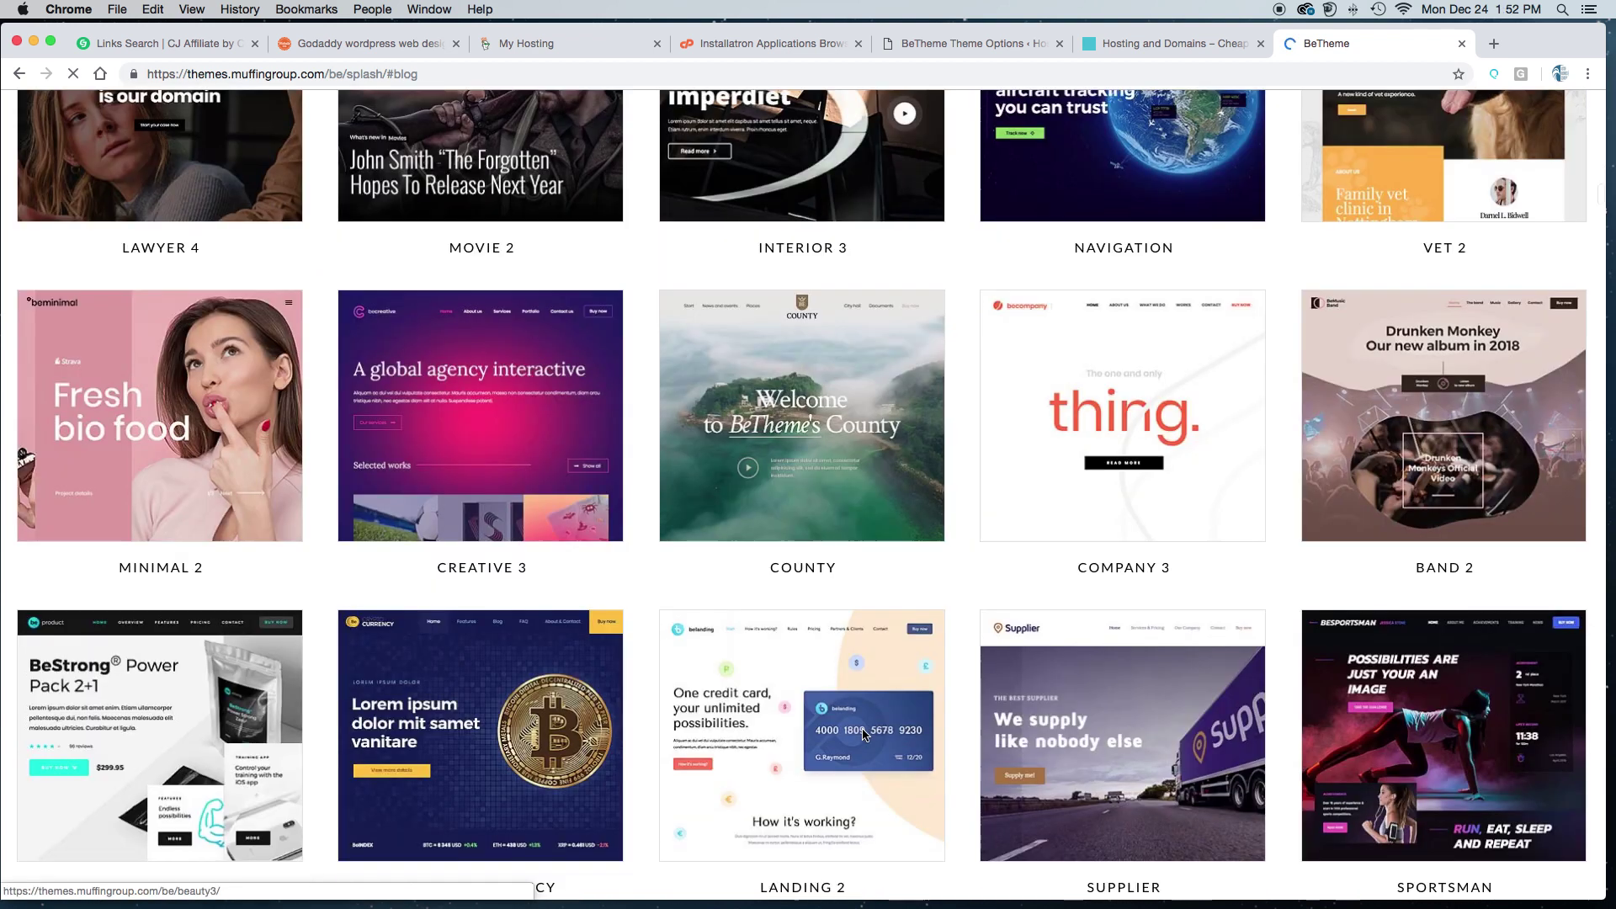
pyautogui.scroll(-2, 862, 735)
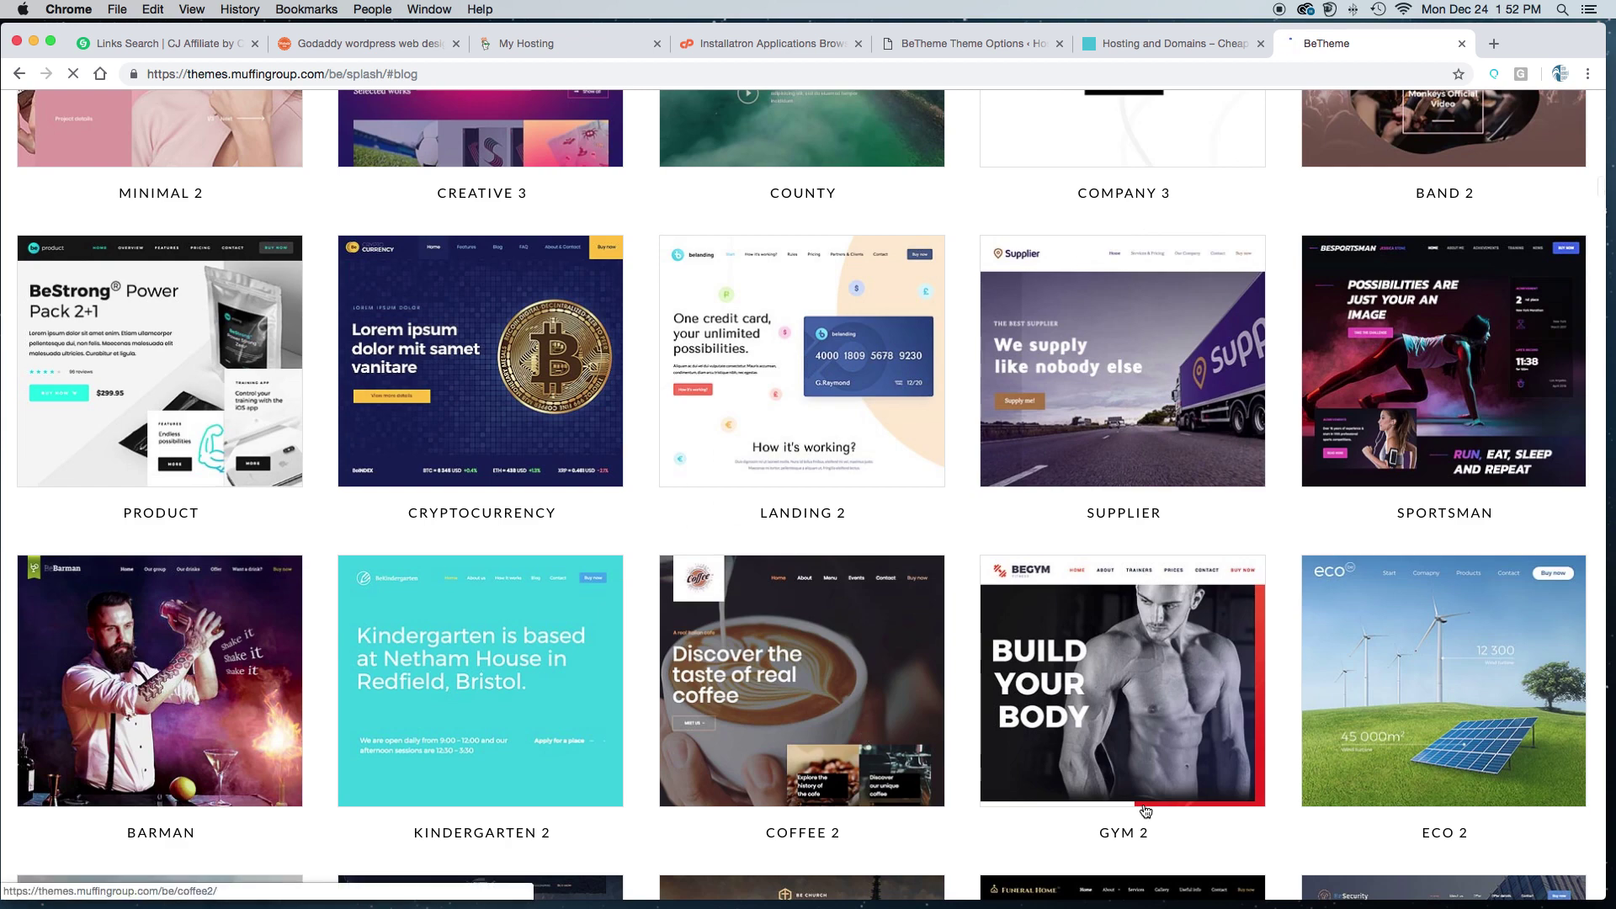
pyautogui.scroll(-10, 976, 732)
pyautogui.scroll(-5, 976, 731)
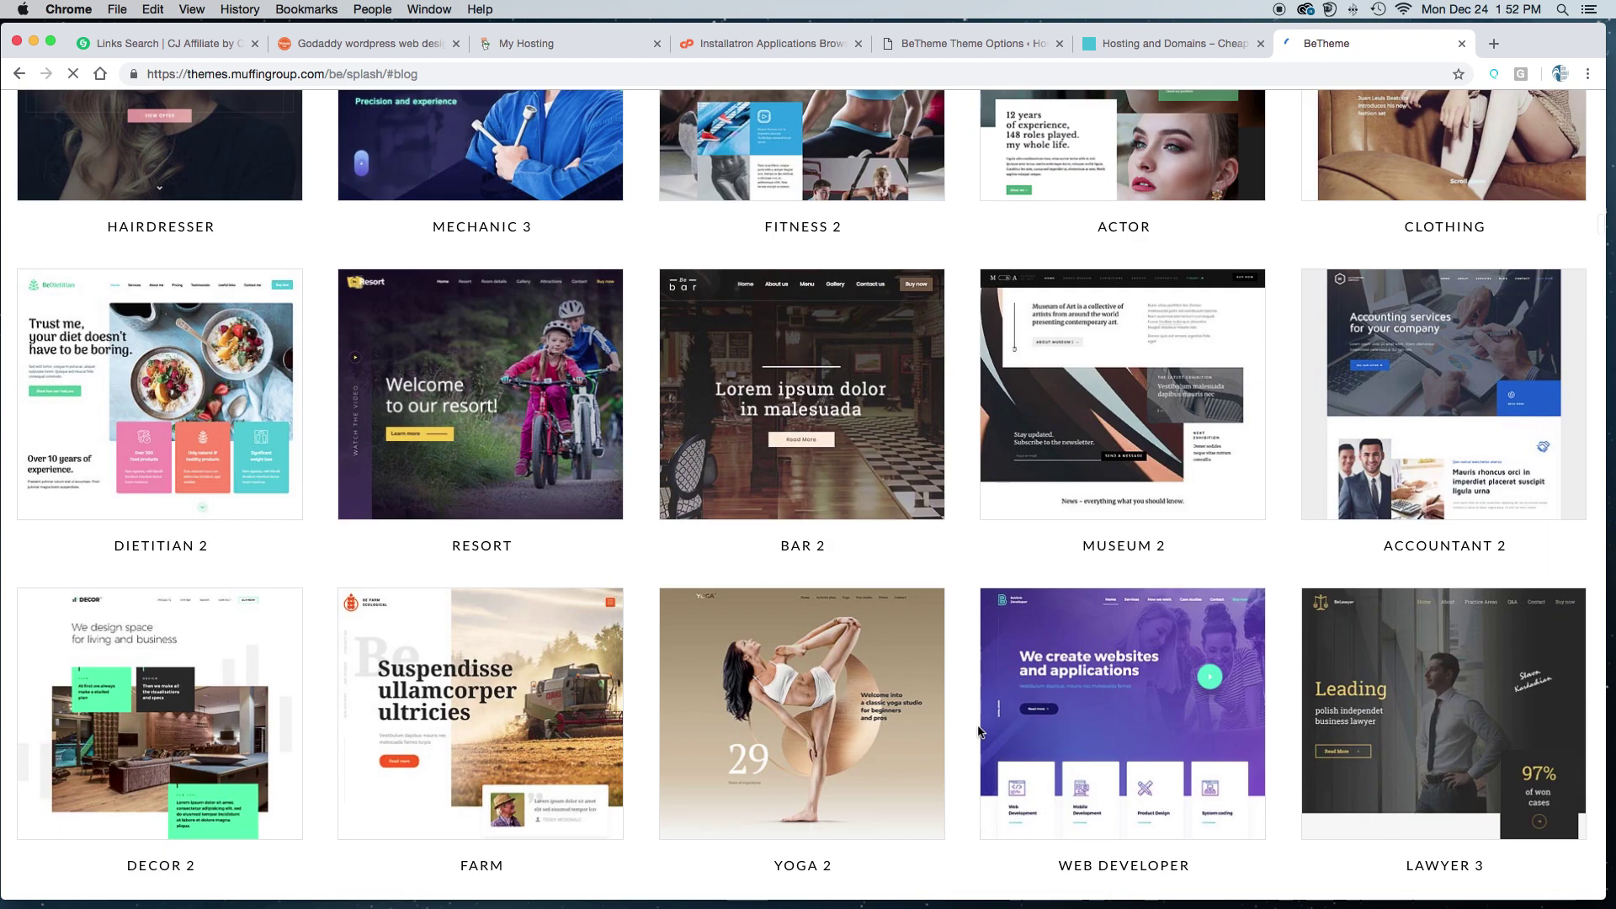
pyautogui.scroll(-5, 979, 731)
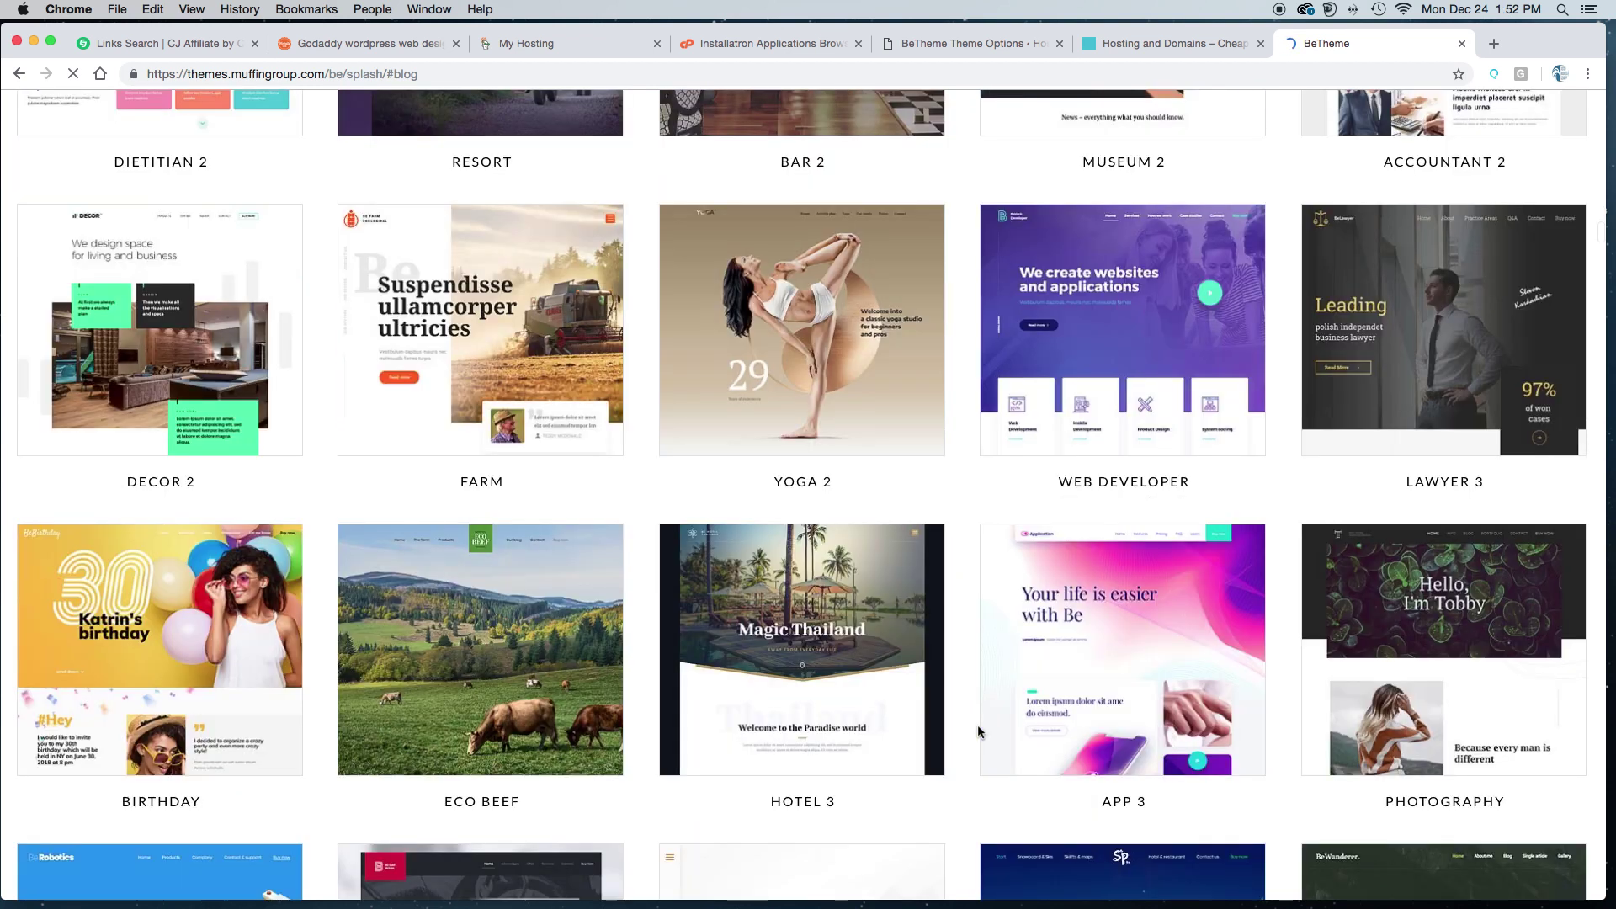
pyautogui.click(1461, 44)
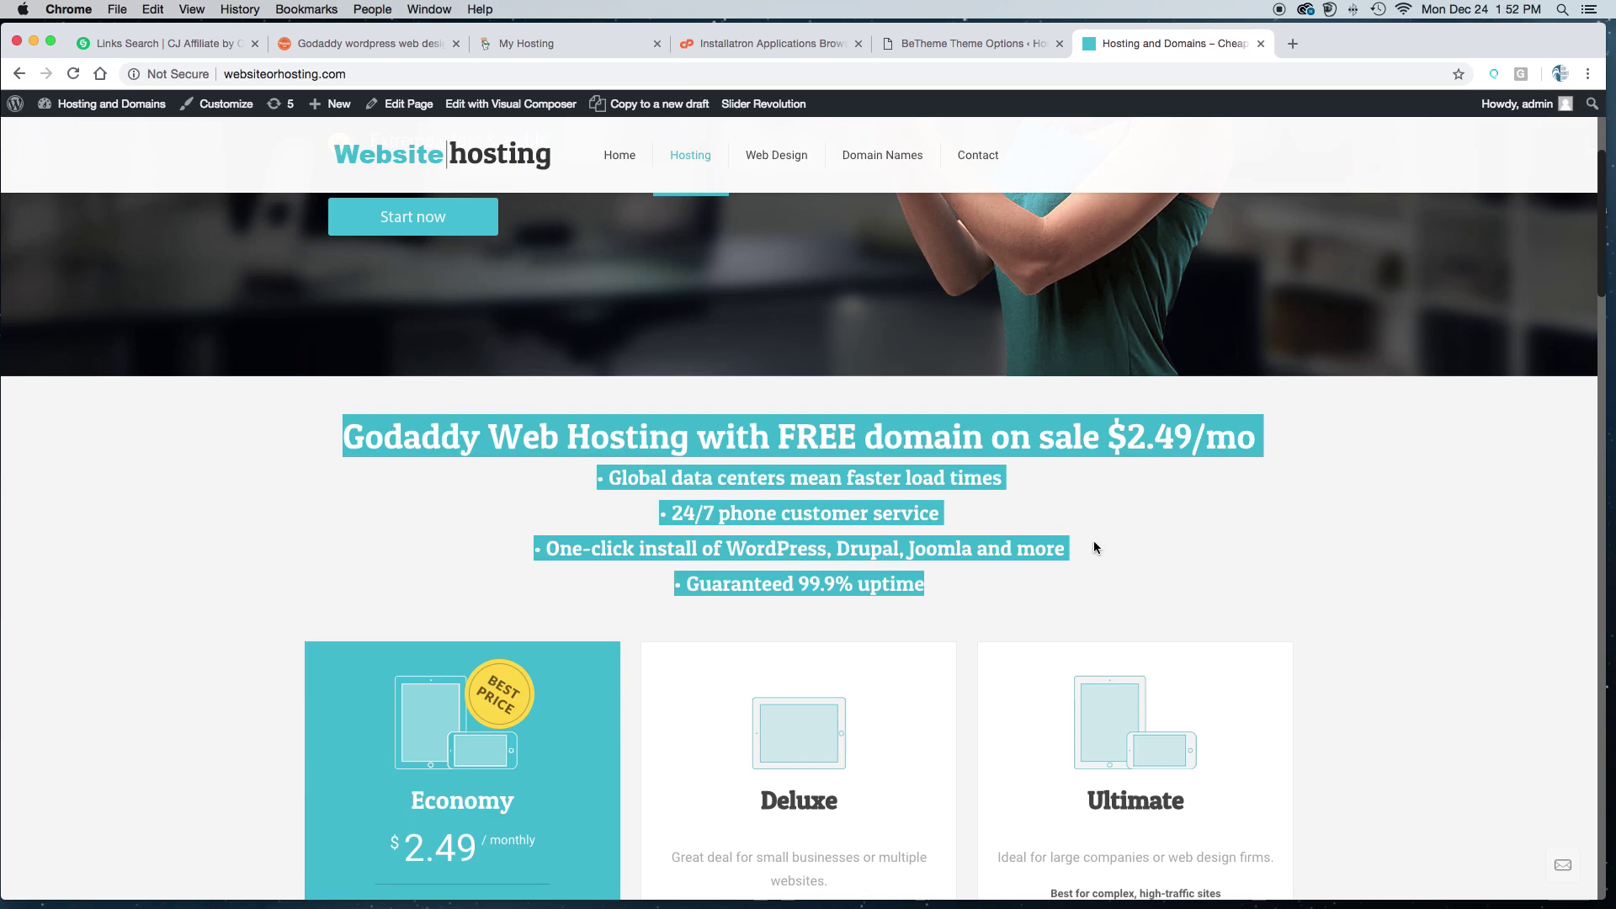
# Step: Switch back to the BeTheme Theme Options tab and look over the Global General settings
pyautogui.scroll(5, 1094, 547)
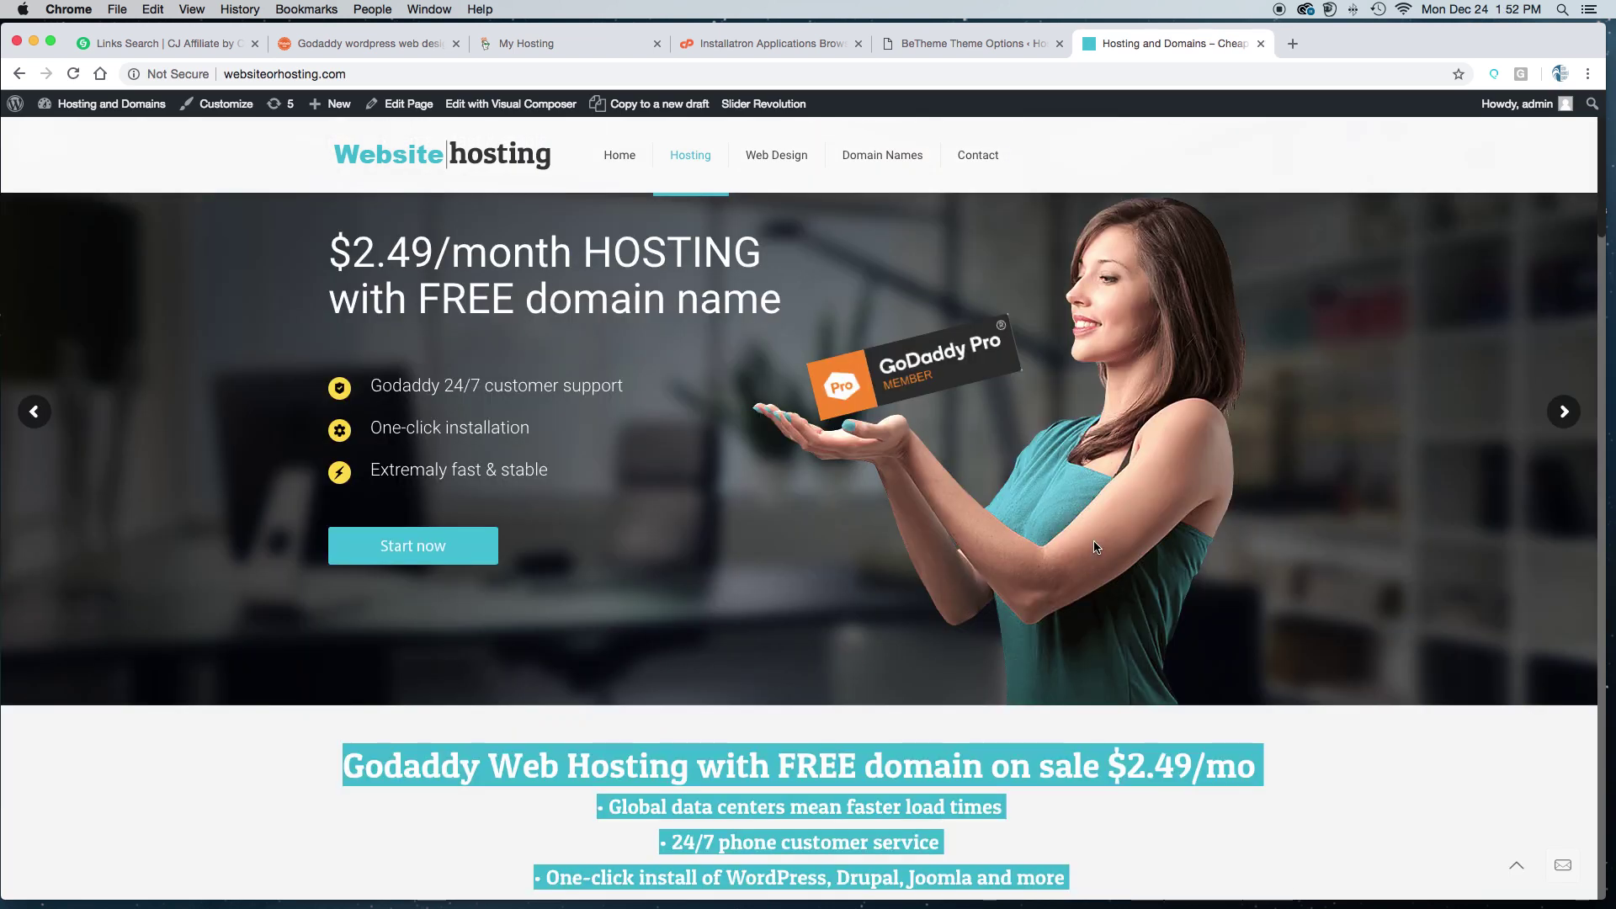
pyautogui.click(941, 42)
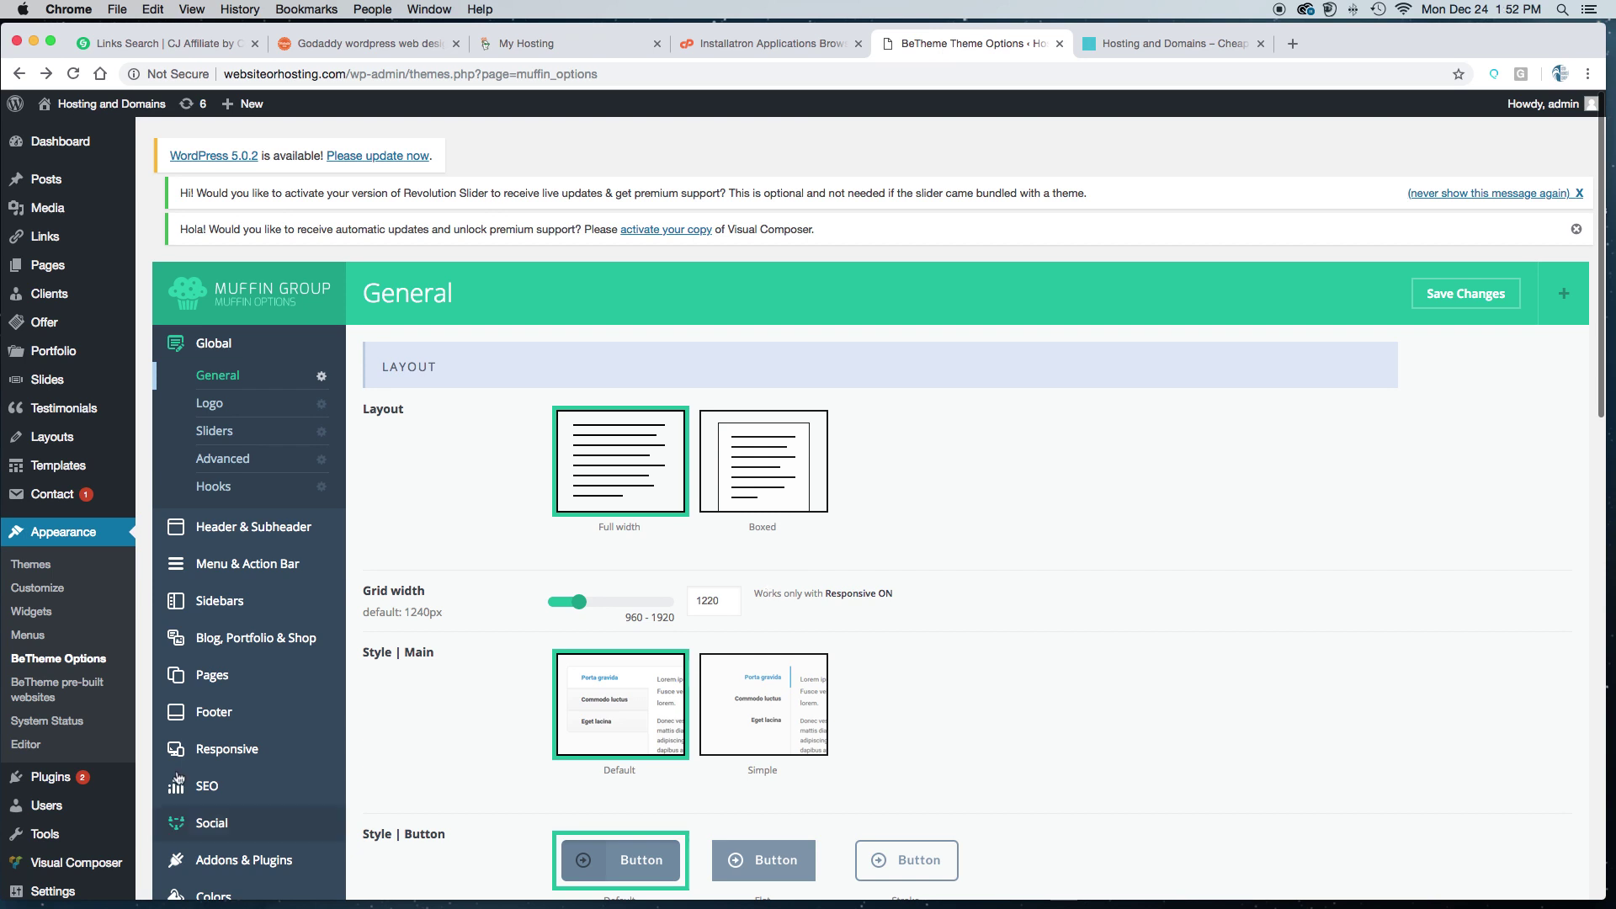
pyautogui.scroll(-3, 278, 758)
pyautogui.scroll(2, 290, 747)
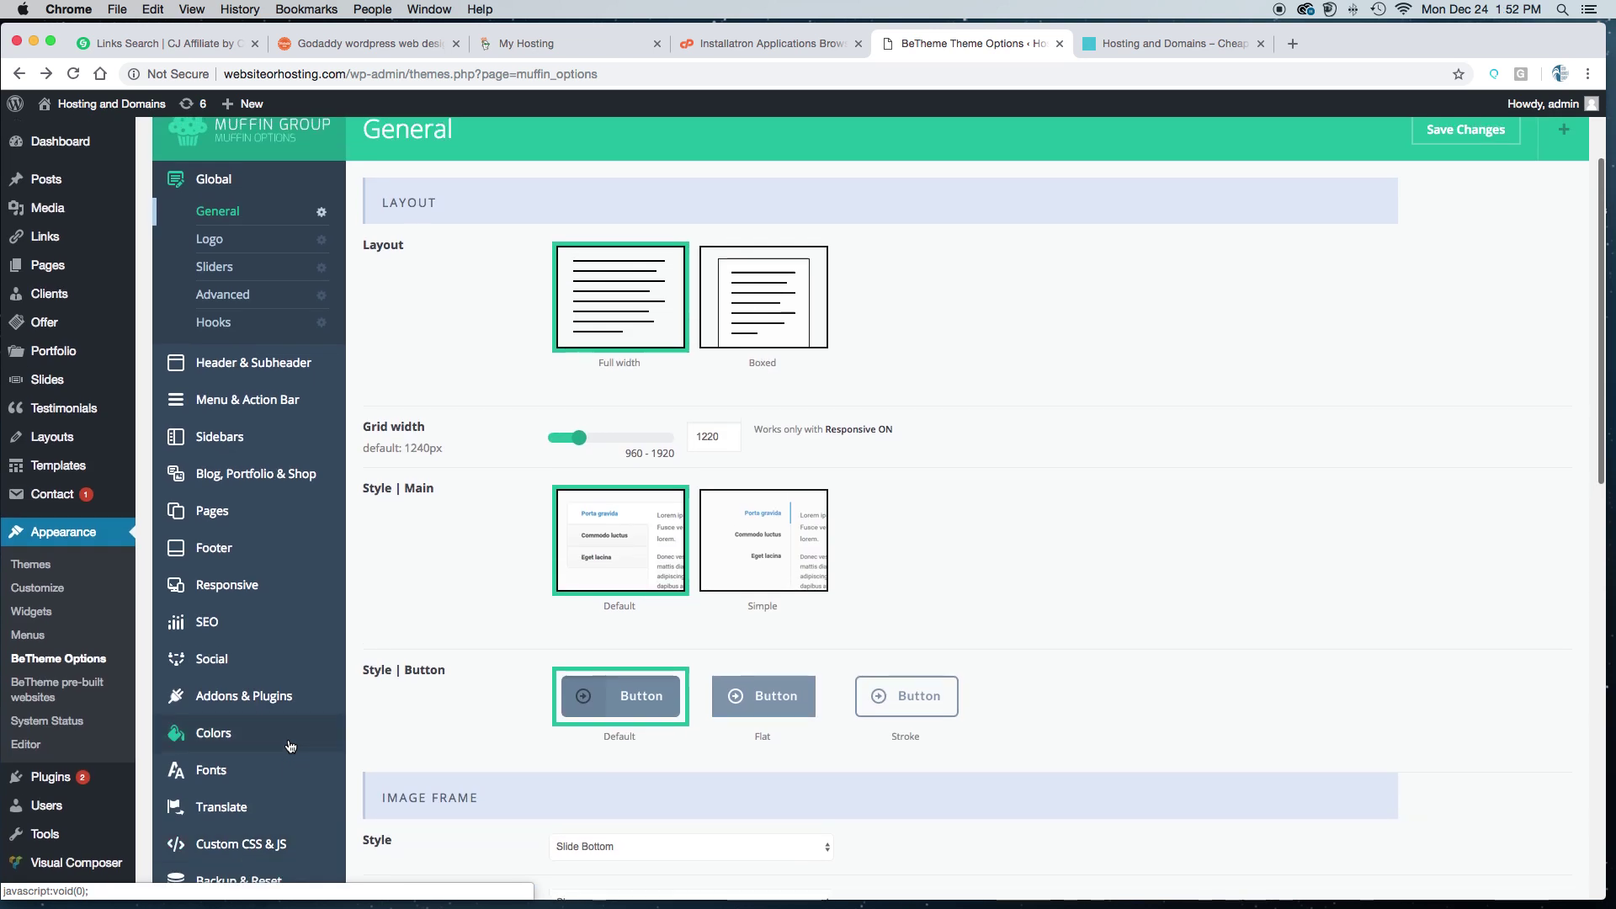
pyautogui.scroll(3, 290, 746)
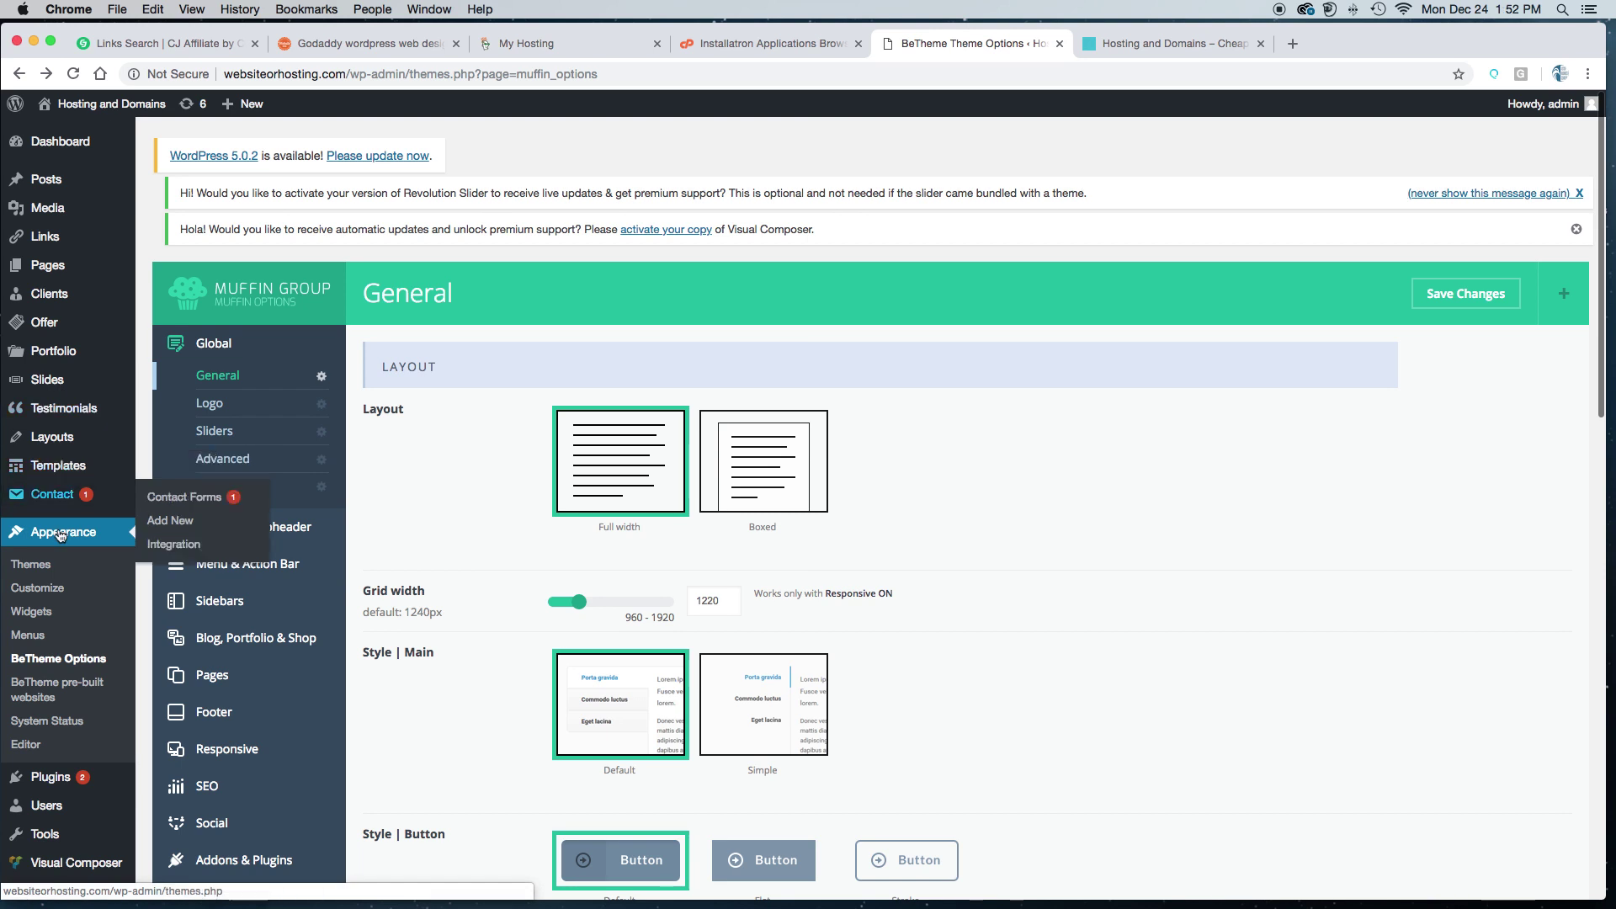
# Step: Open the pre-built websites installer and view, then close, the Guest House install details
pyautogui.click(49, 692)
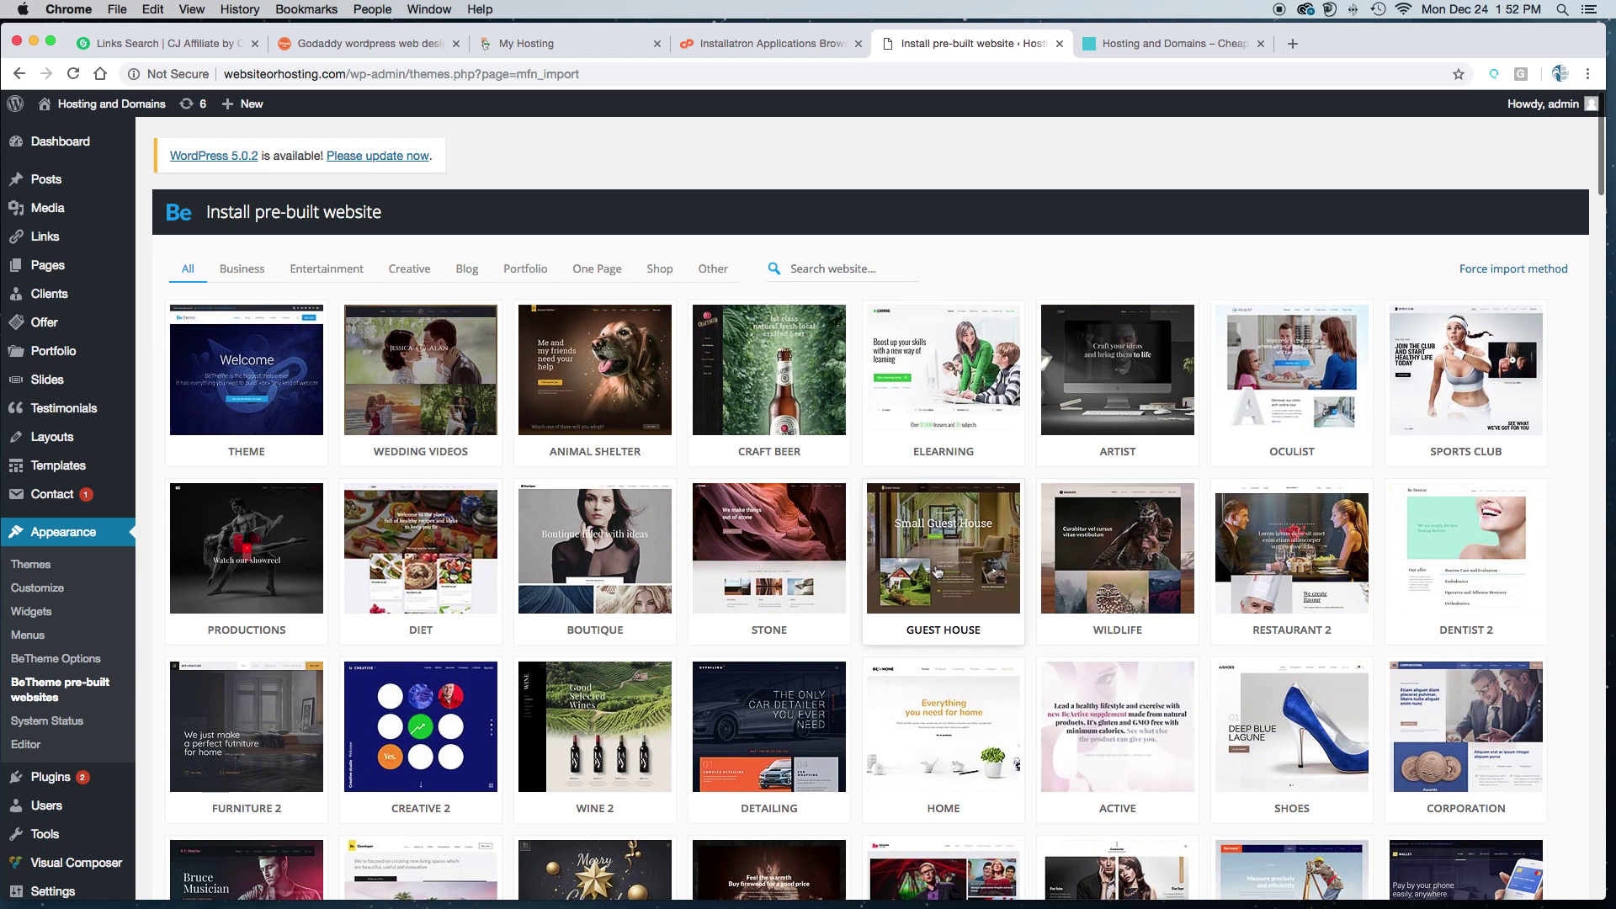
pyautogui.click(937, 572)
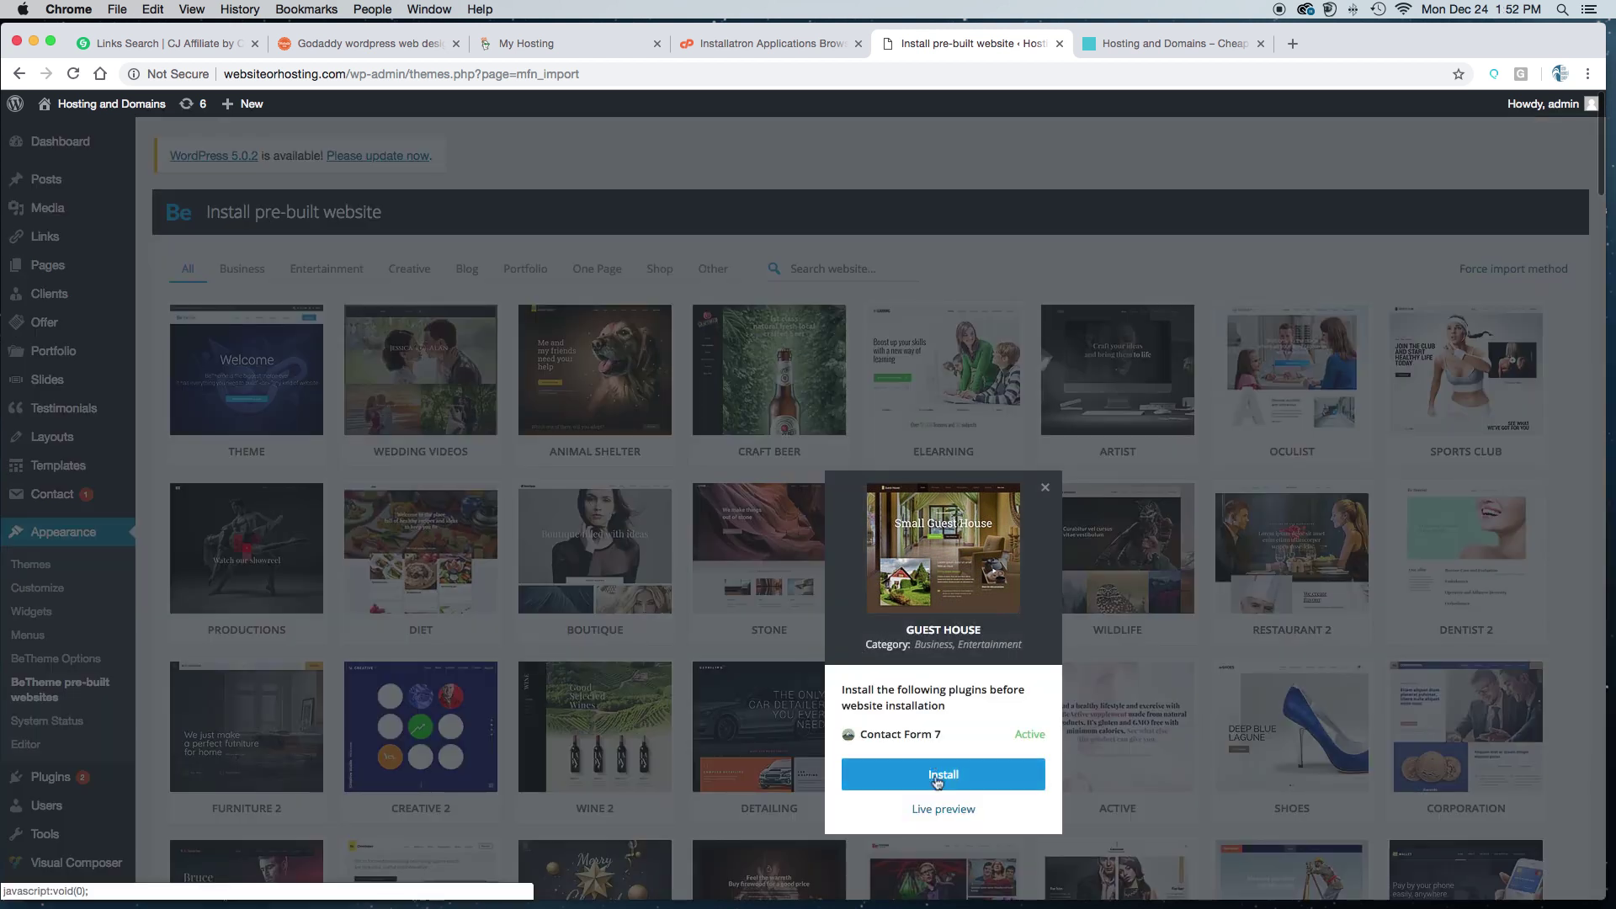
pyautogui.click(937, 775)
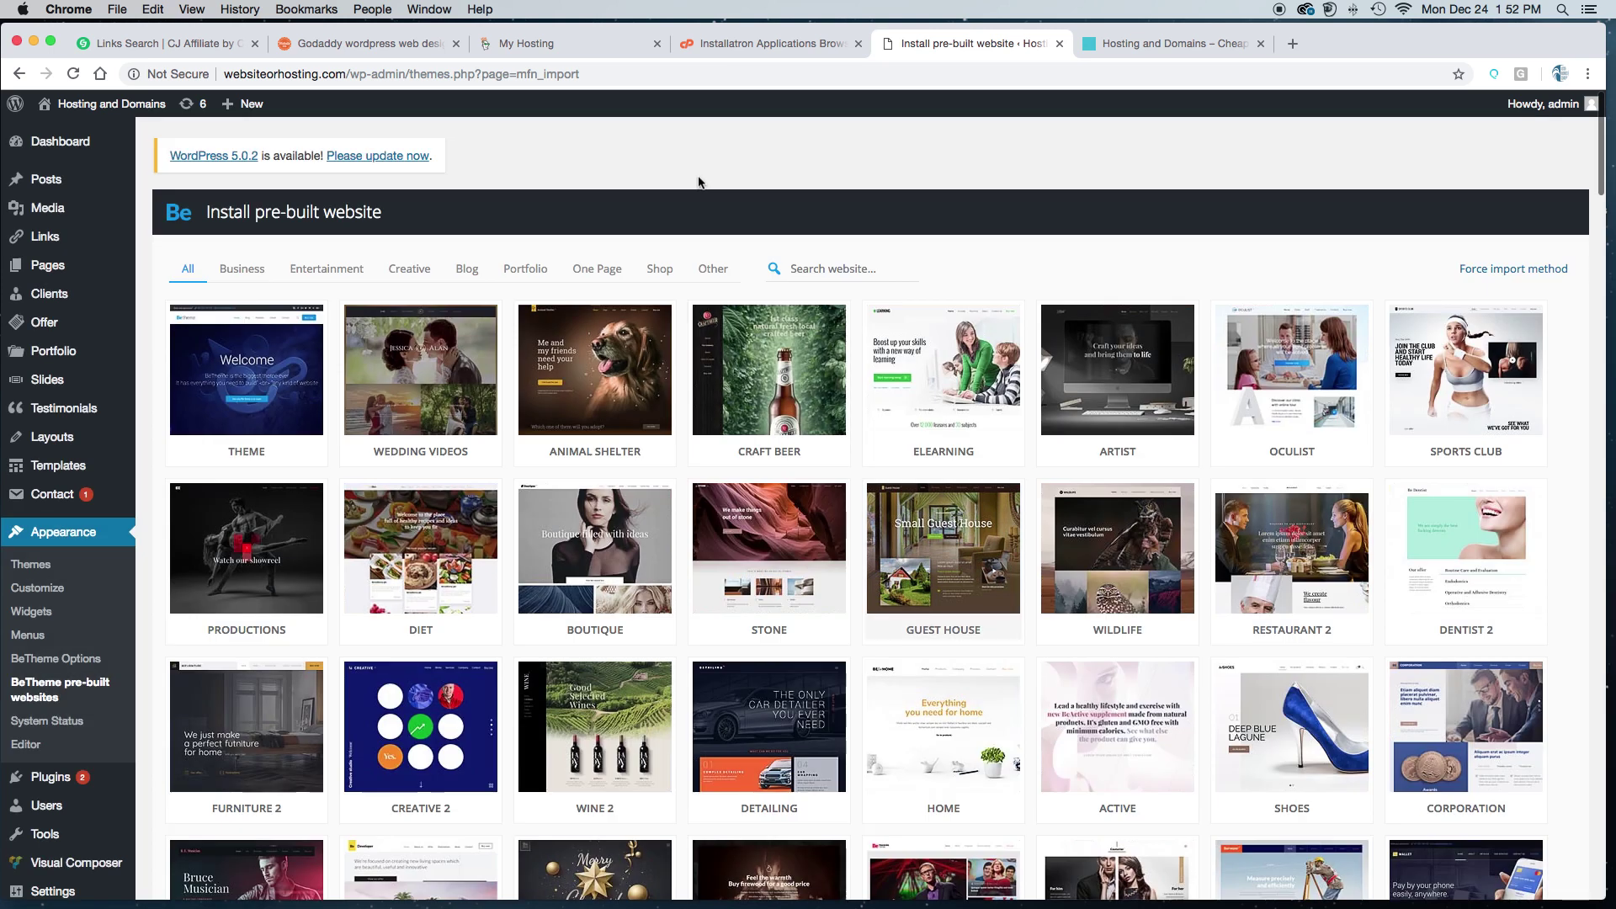
# Step: Scroll the pre-built template grid, then switch to the live hosting site tab
pyautogui.moveTo(95, 106)
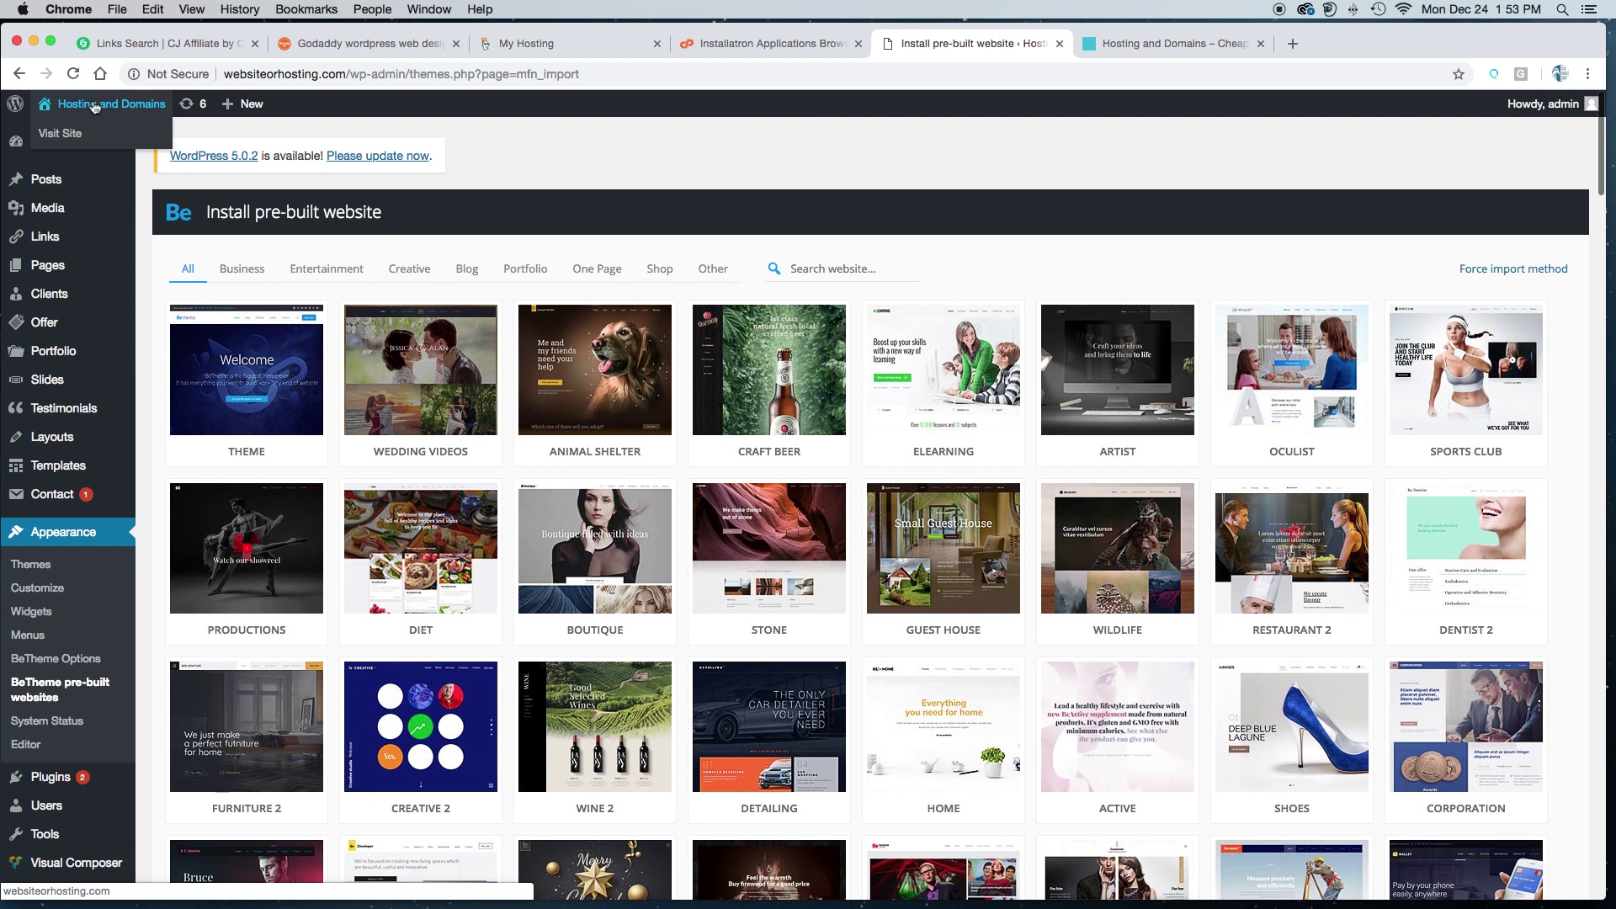
pyautogui.scroll(-20, 1094, 625)
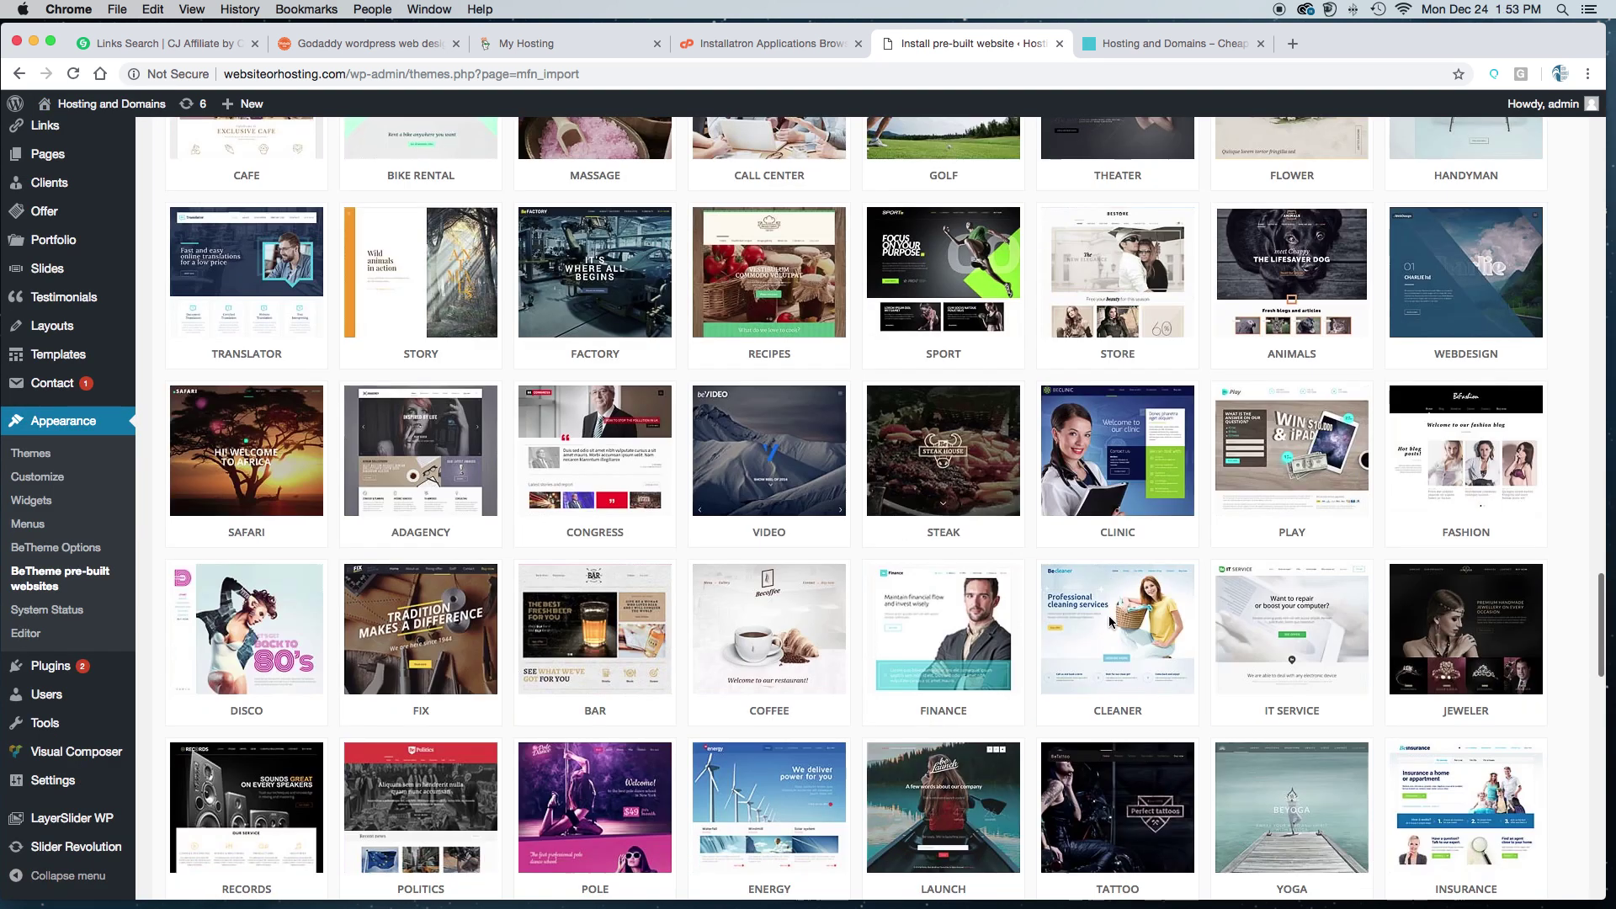
pyautogui.scroll(-15, 1111, 623)
pyautogui.scroll(20, 1111, 623)
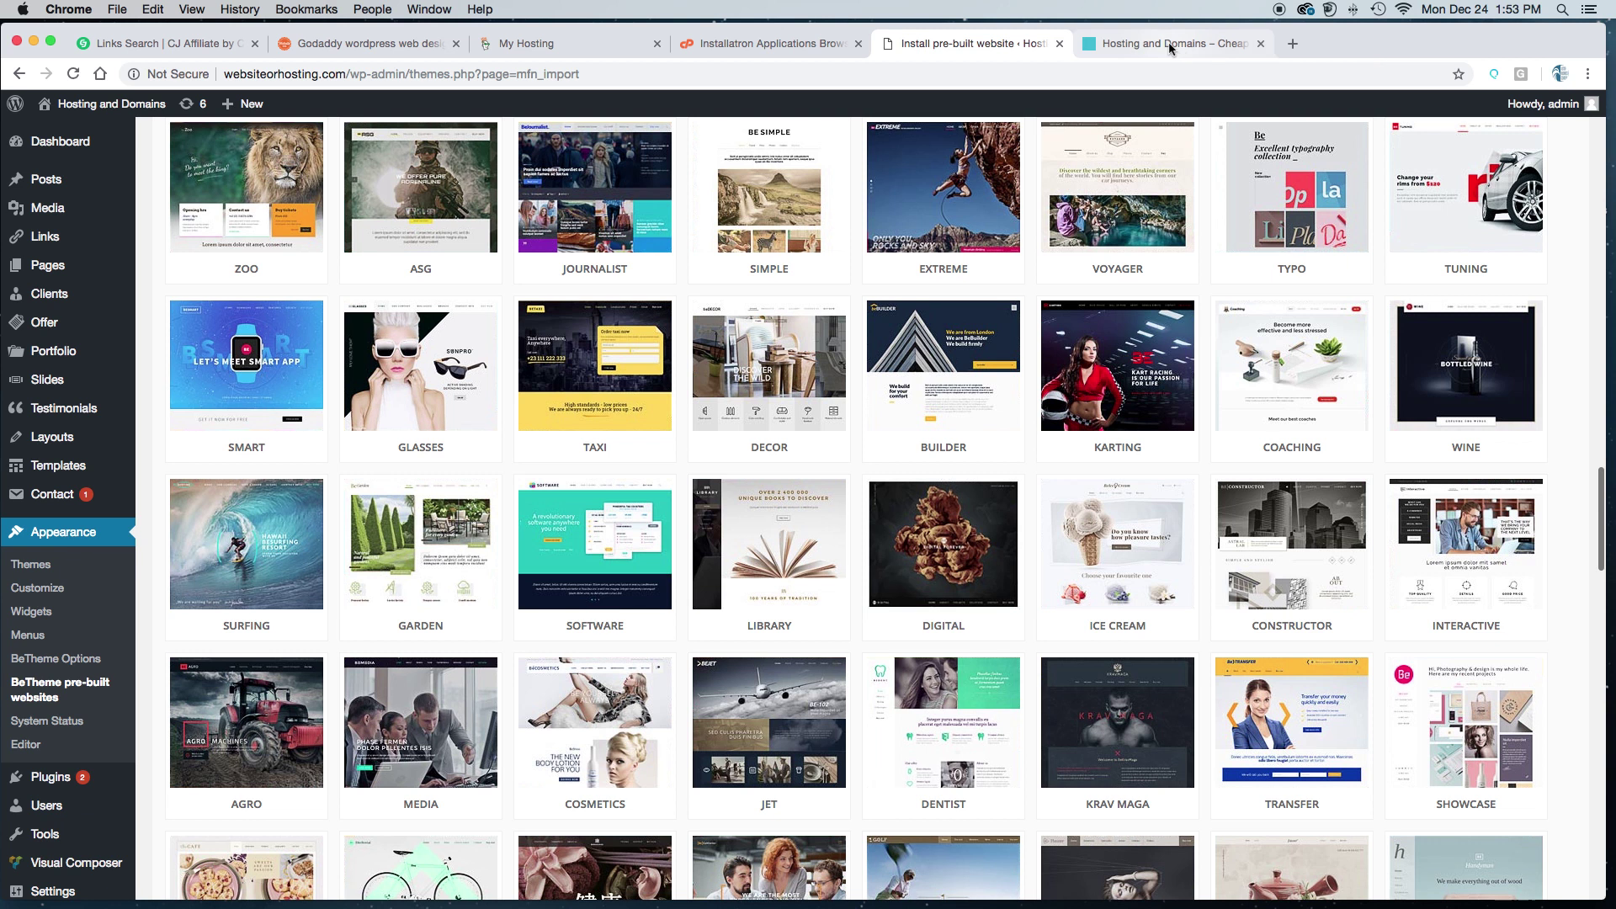
pyautogui.click(1179, 44)
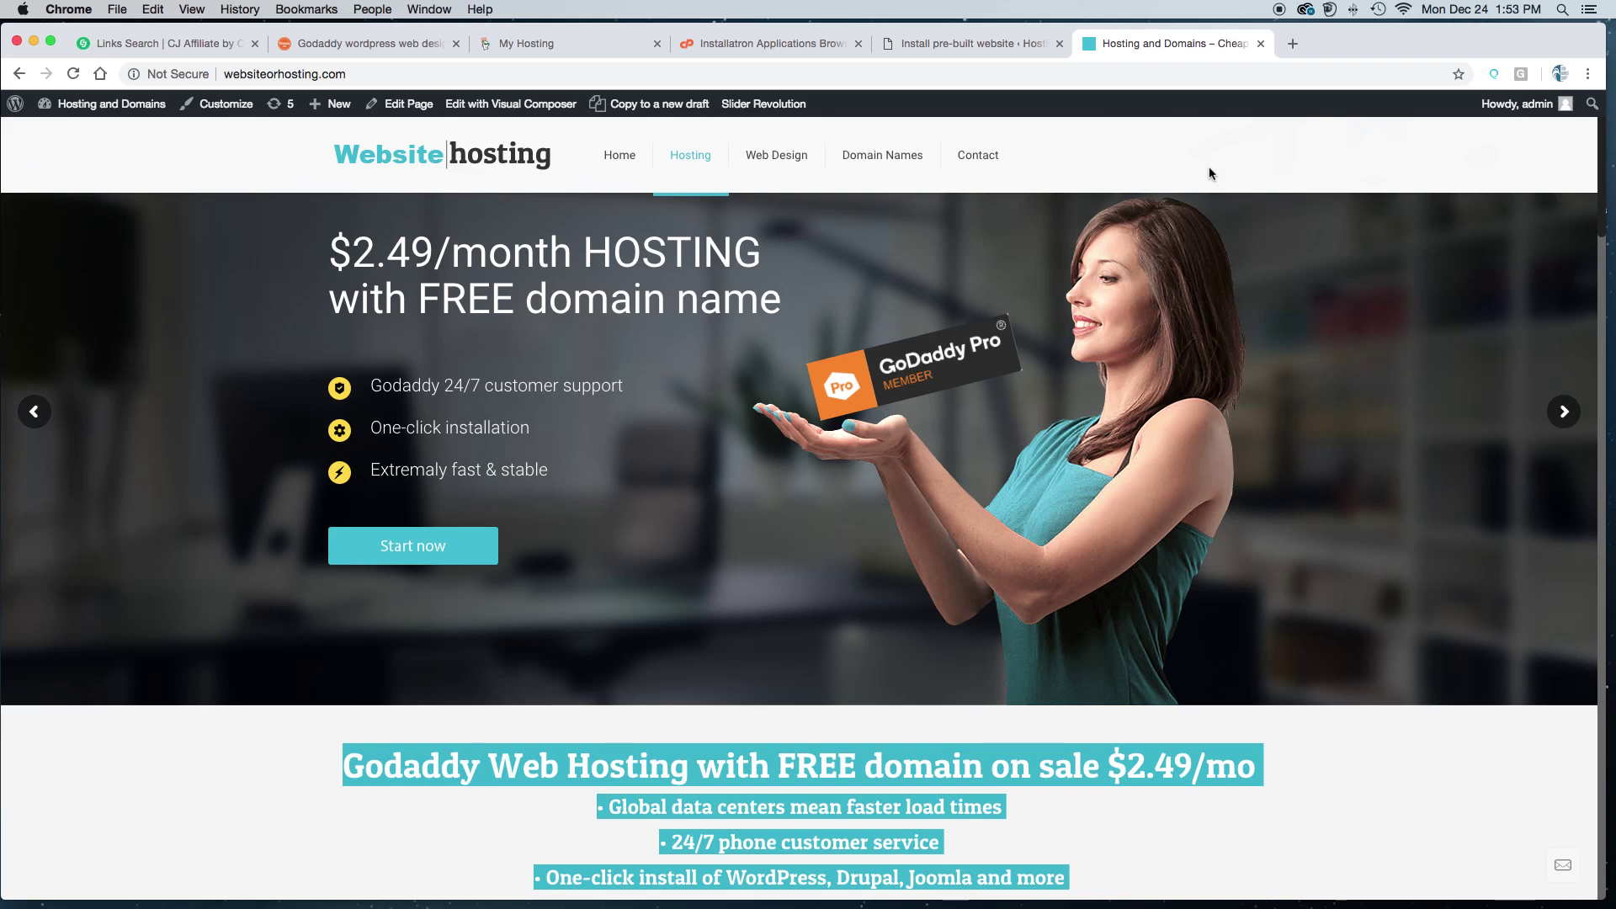
# Step: Scroll the websiteorhosting.com homepage with its $2.49/month hosting and free domain offer
pyautogui.scroll(-20, 1310, 463)
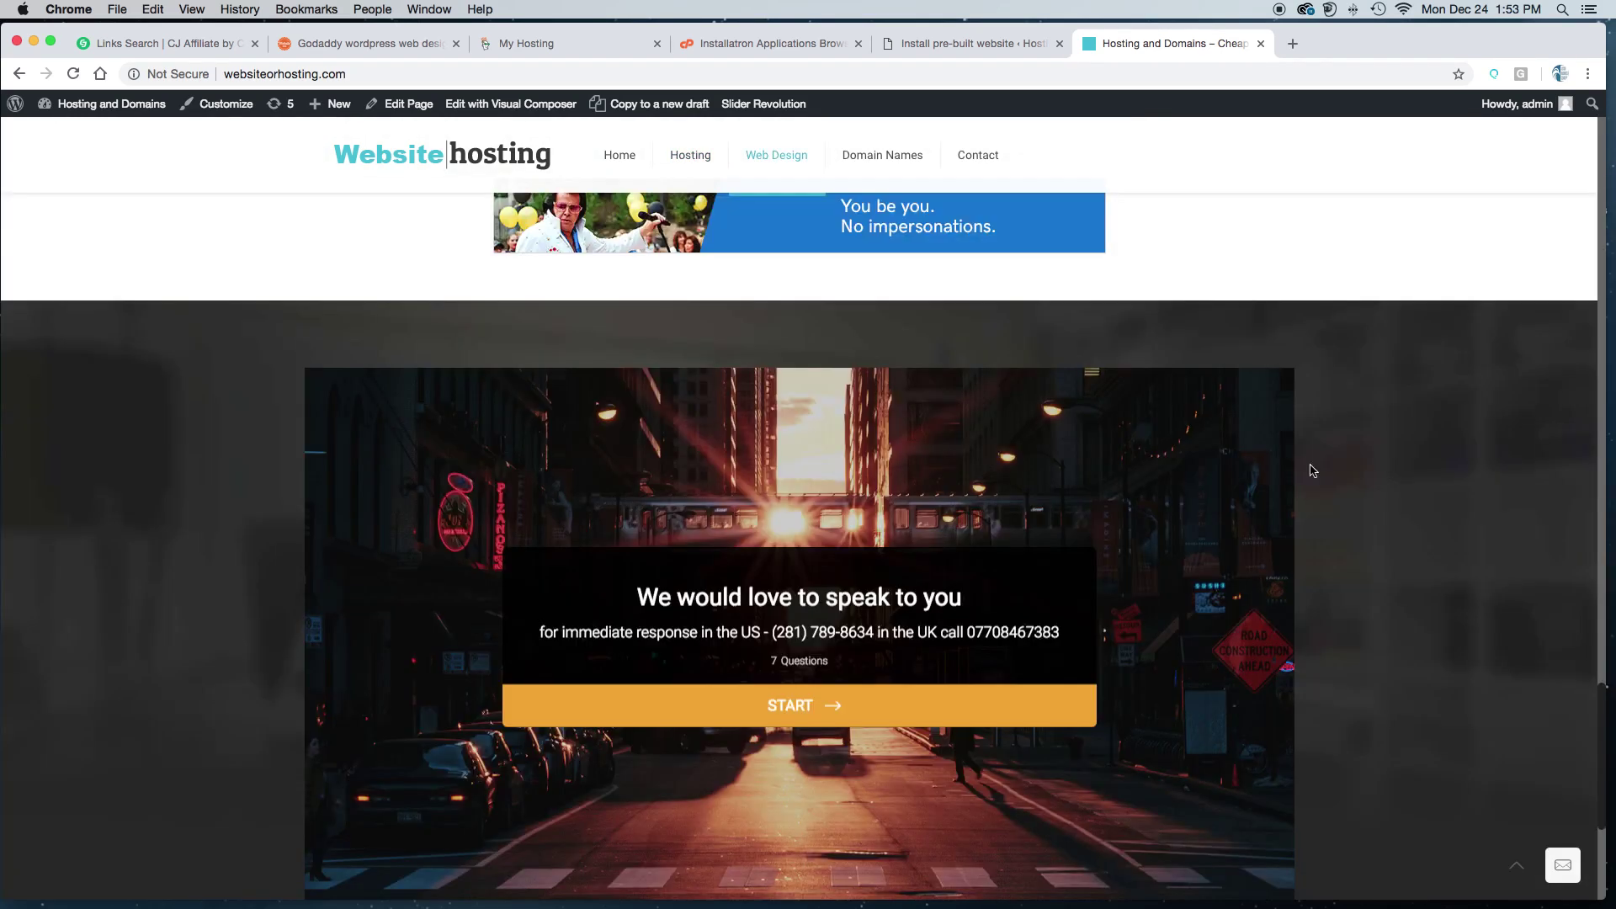
pyautogui.scroll(-5, 1310, 470)
pyautogui.scroll(20, 1310, 471)
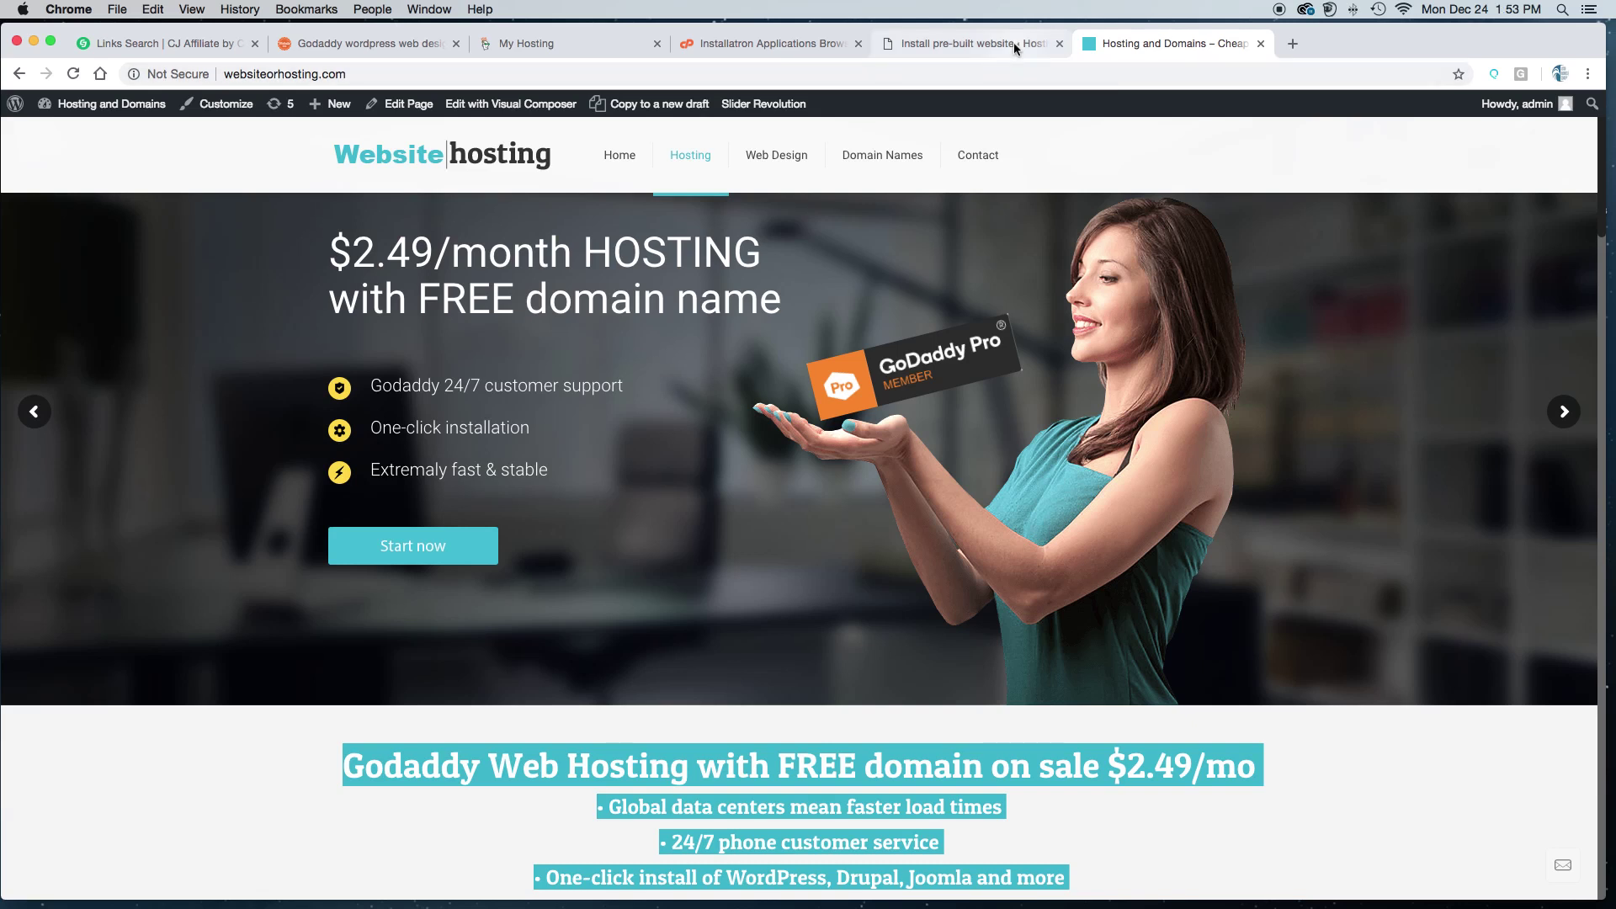
# Step: Switch to the websitecasa.com tab and scroll through its homepage
pyautogui.click(338, 45)
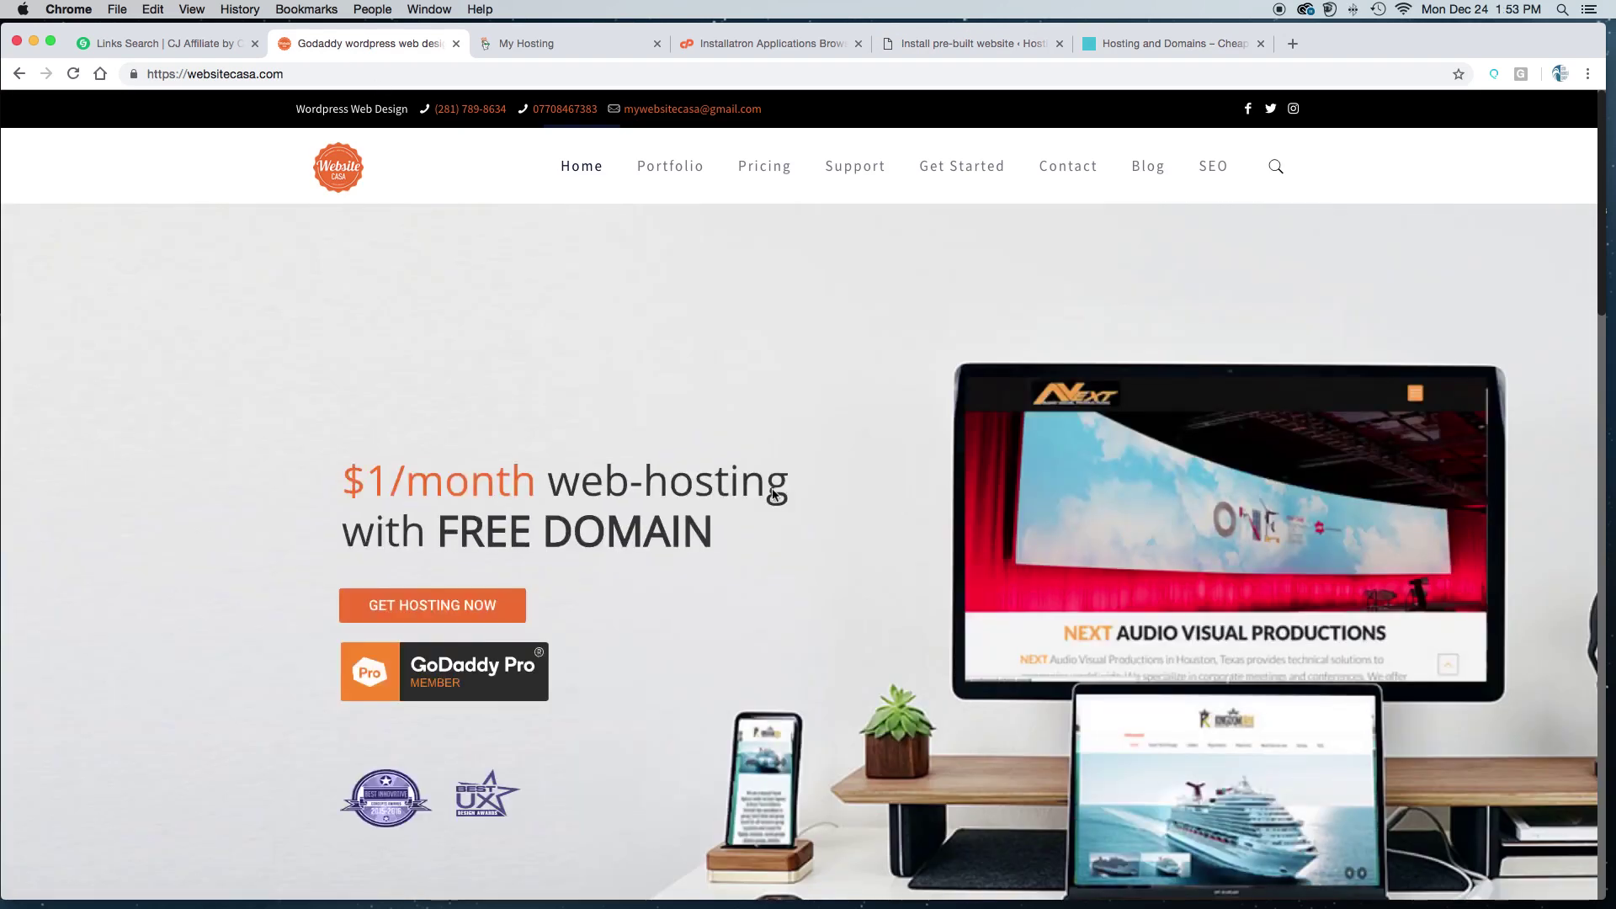
pyautogui.scroll(-10, 1158, 563)
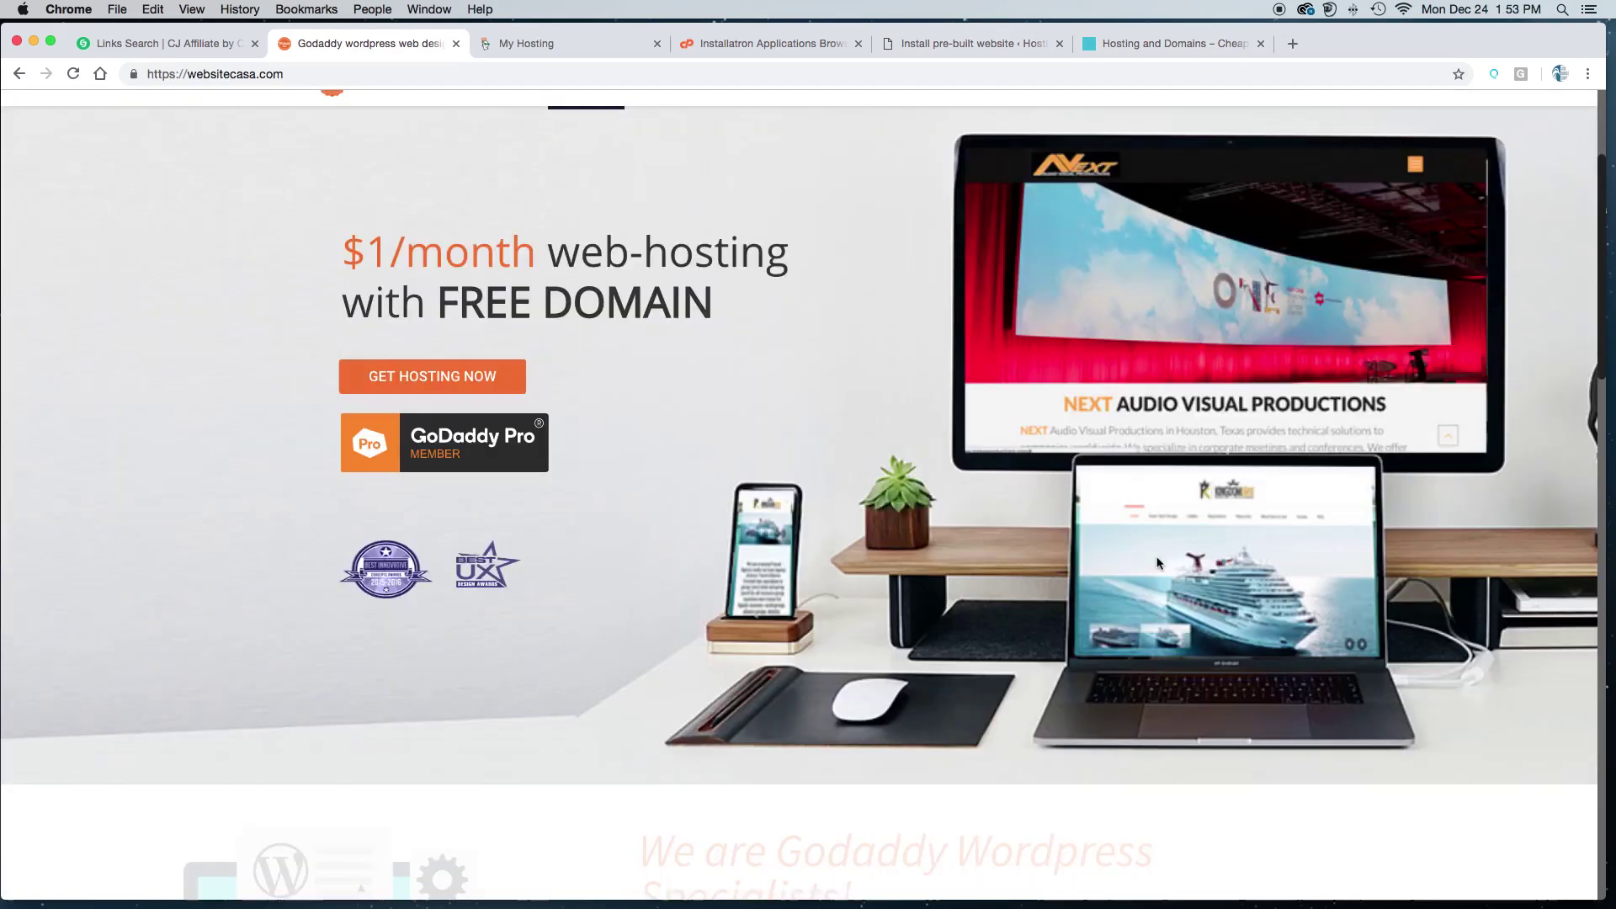
pyautogui.scroll(-10, 1159, 562)
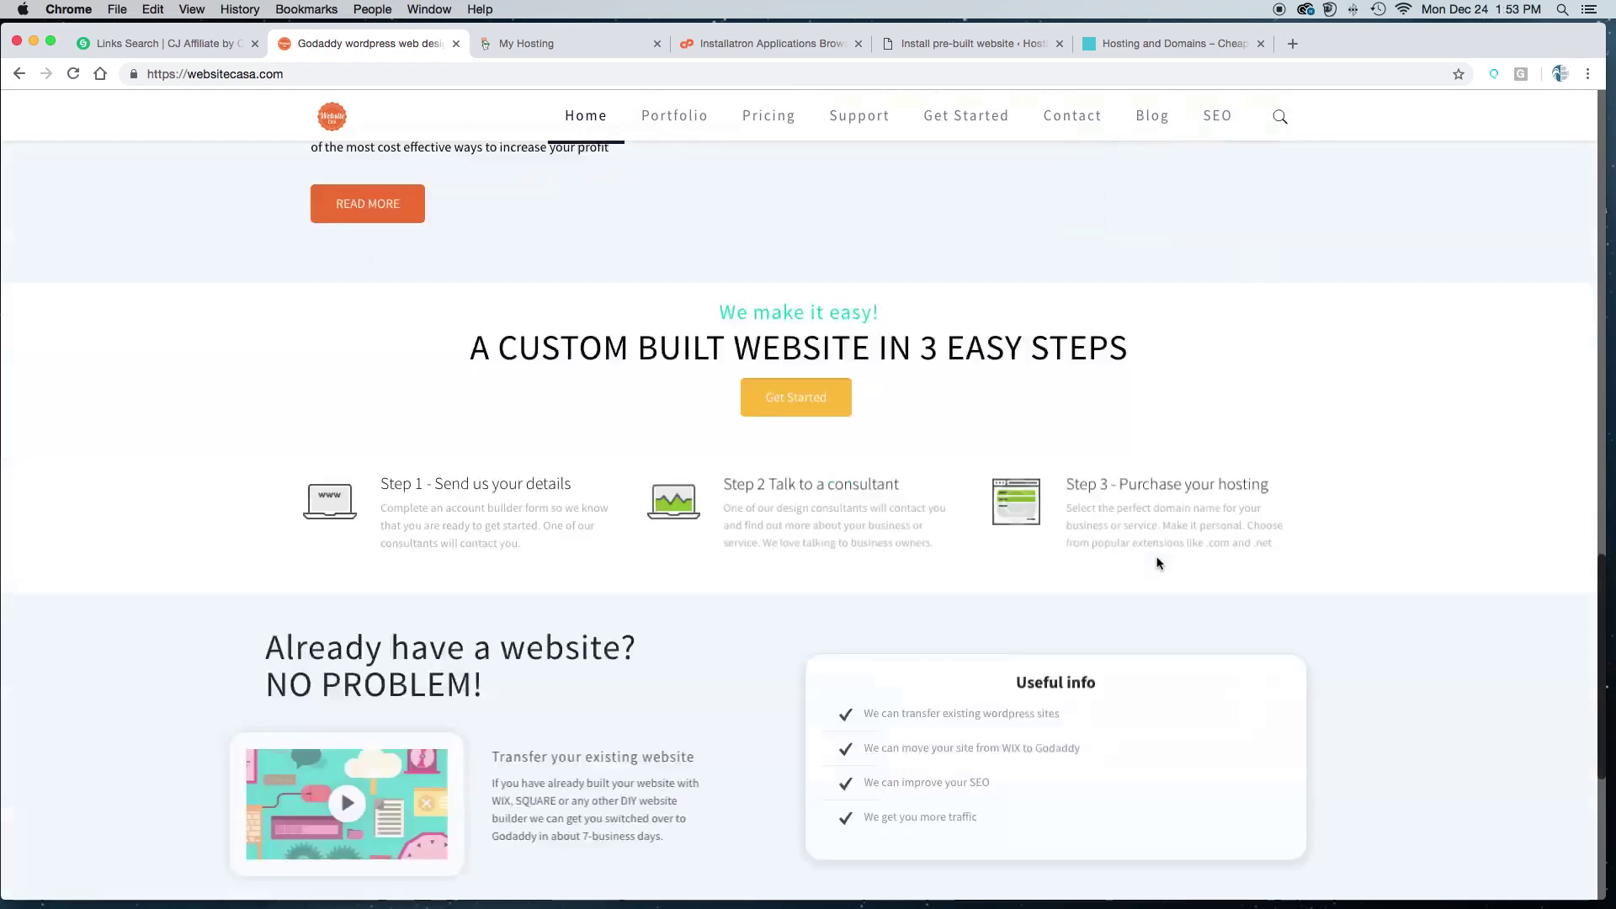
pyautogui.scroll(-2, 1158, 562)
pyautogui.scroll(10, 1158, 562)
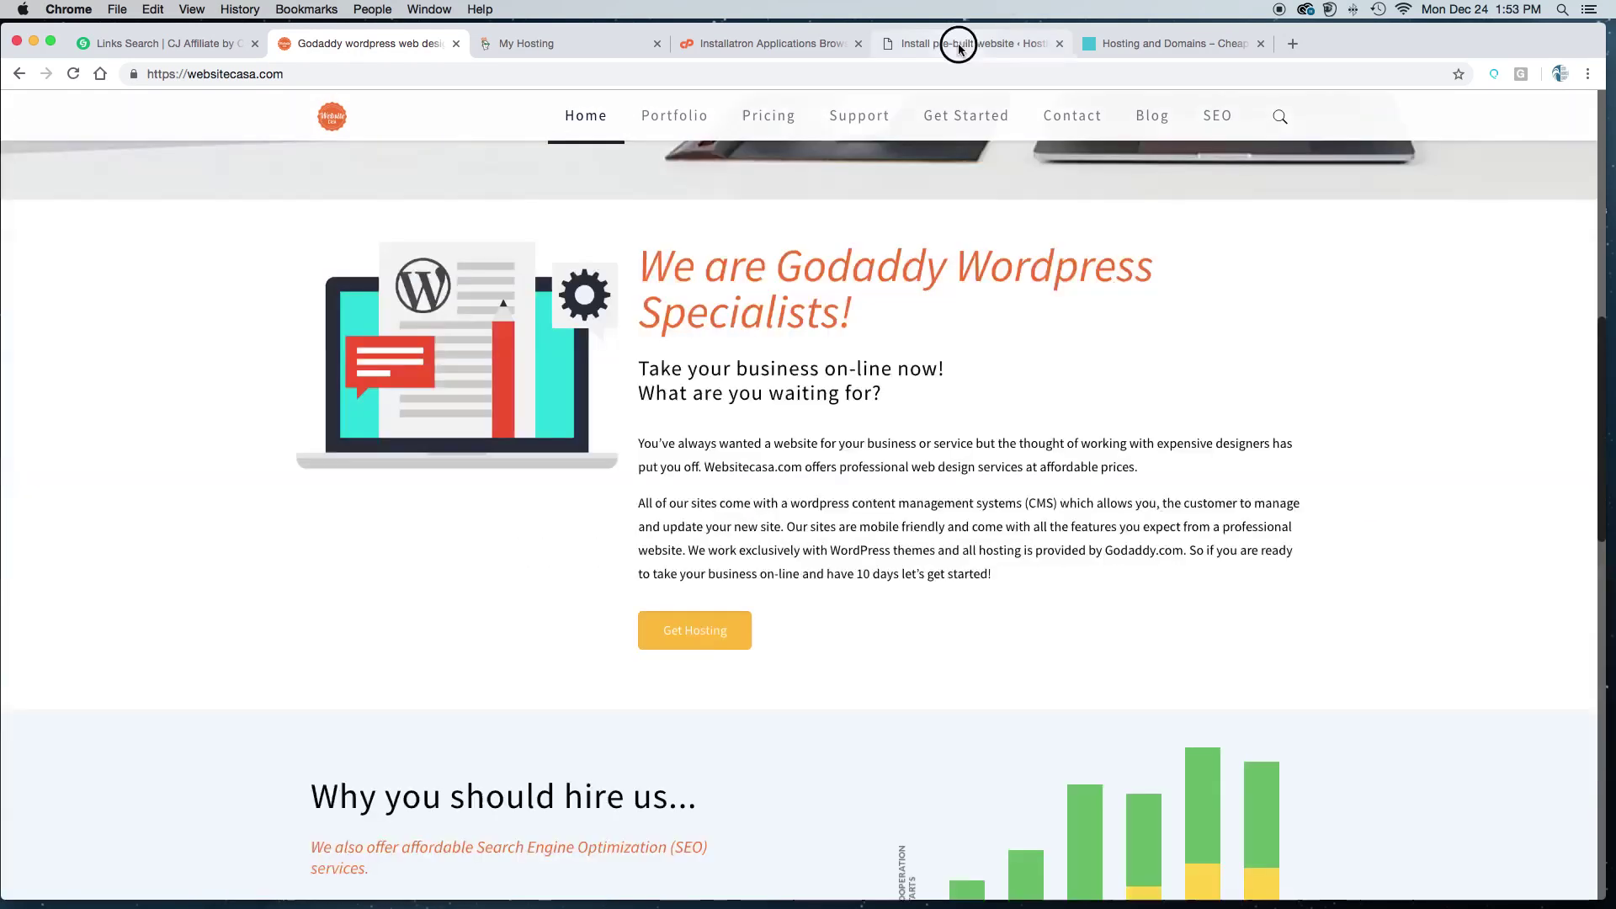
# Step: Show the installed Themes list in the admin, then return to the websitecasa.com homepage
pyautogui.click(960, 44)
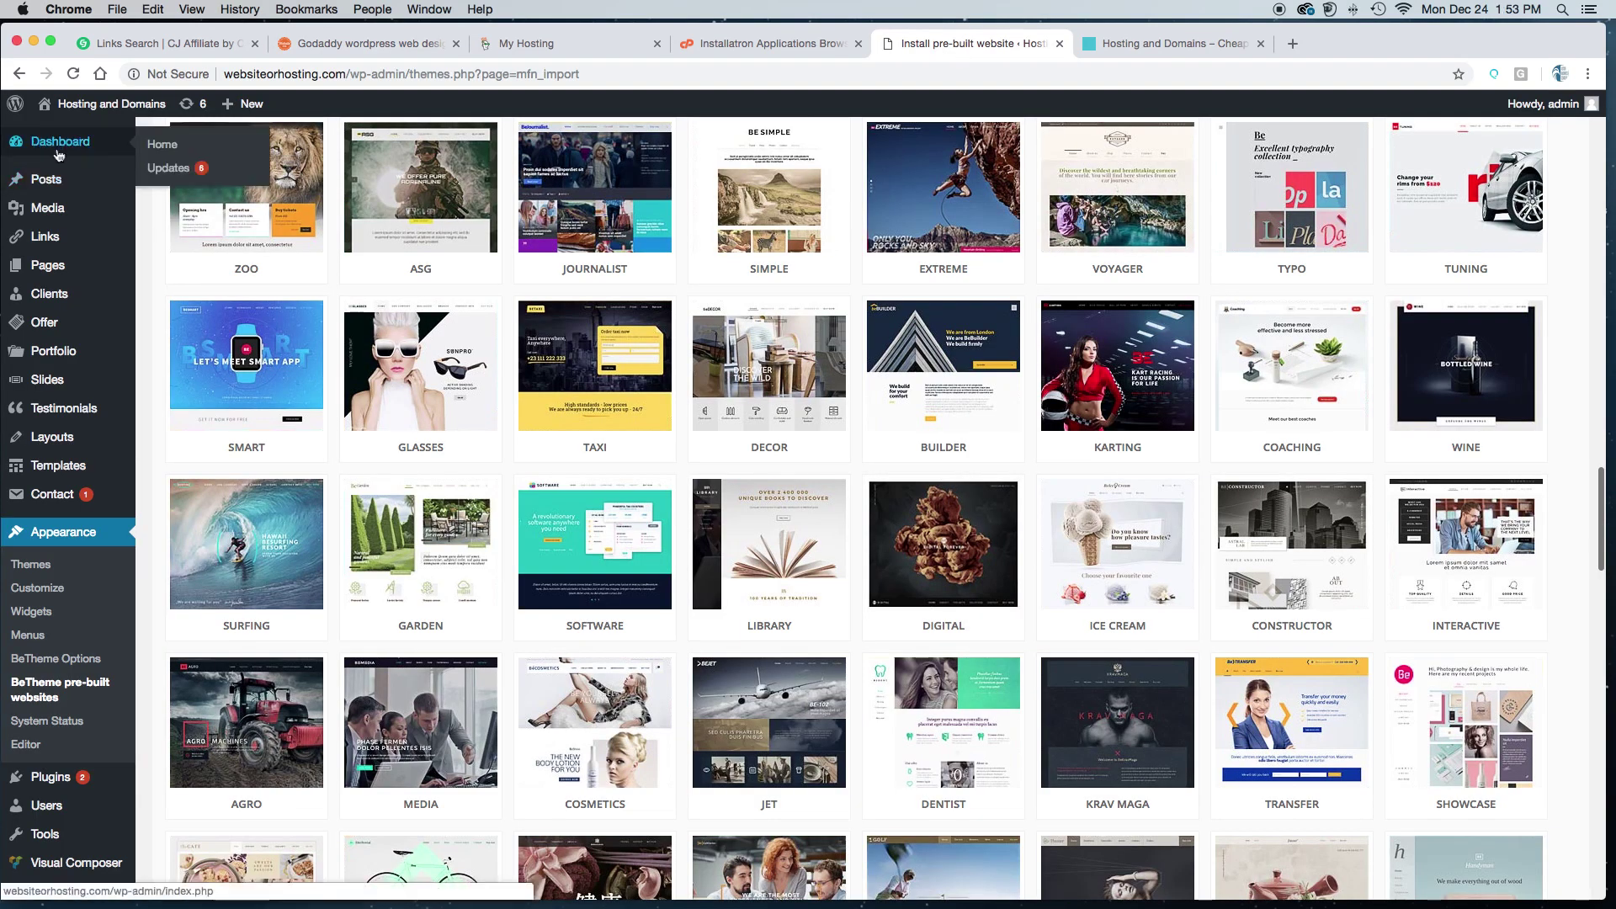
pyautogui.click(61, 536)
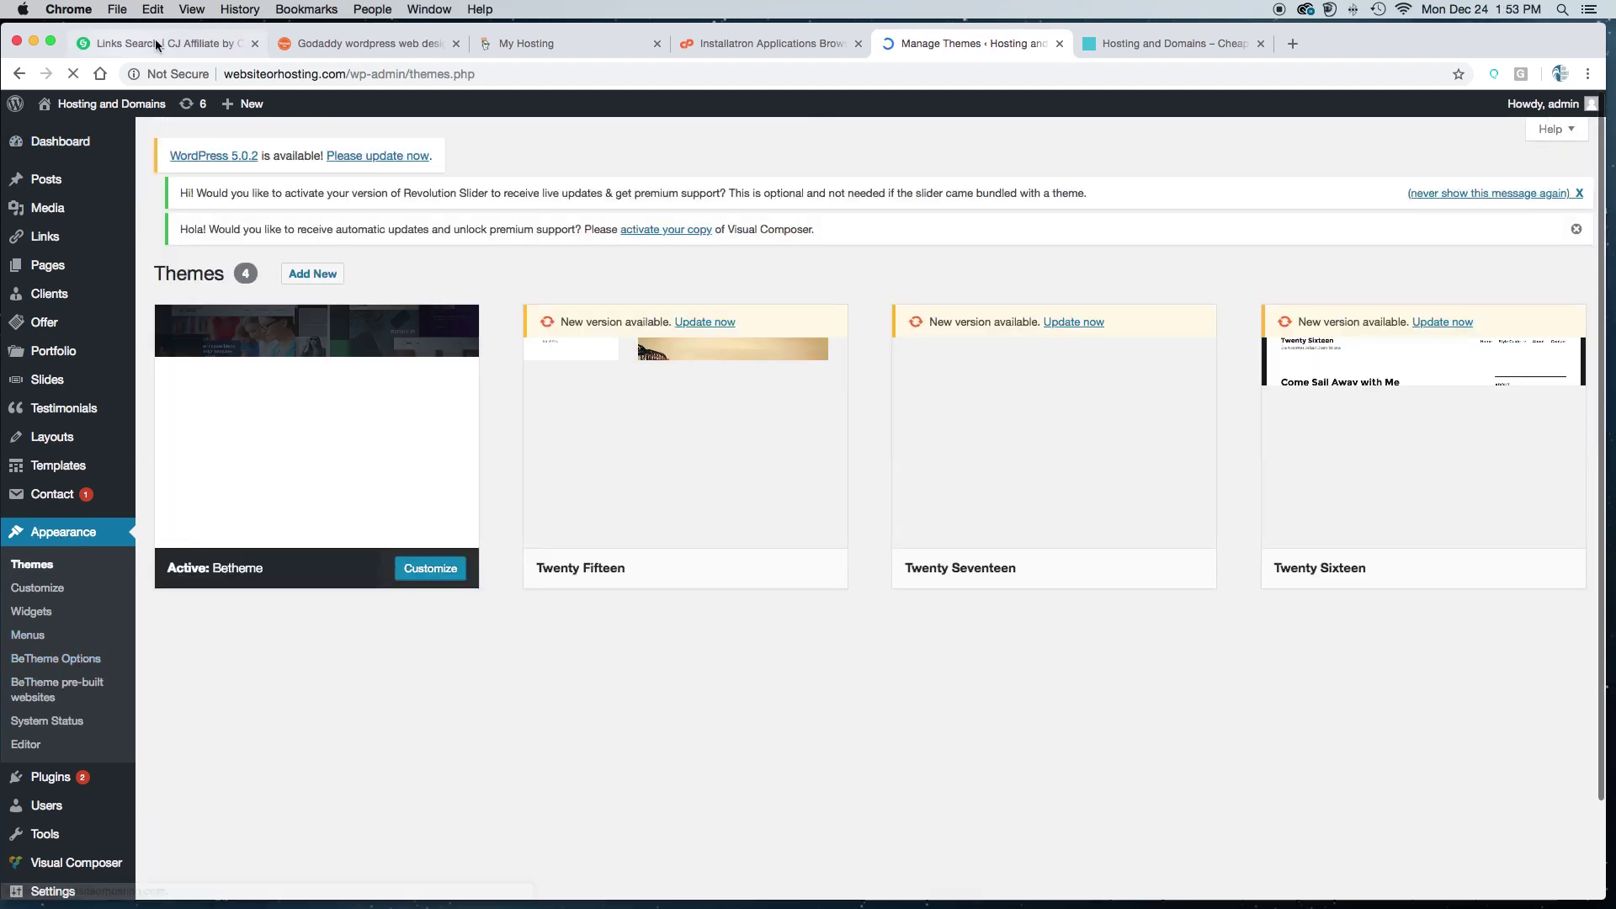
pyautogui.click(352, 45)
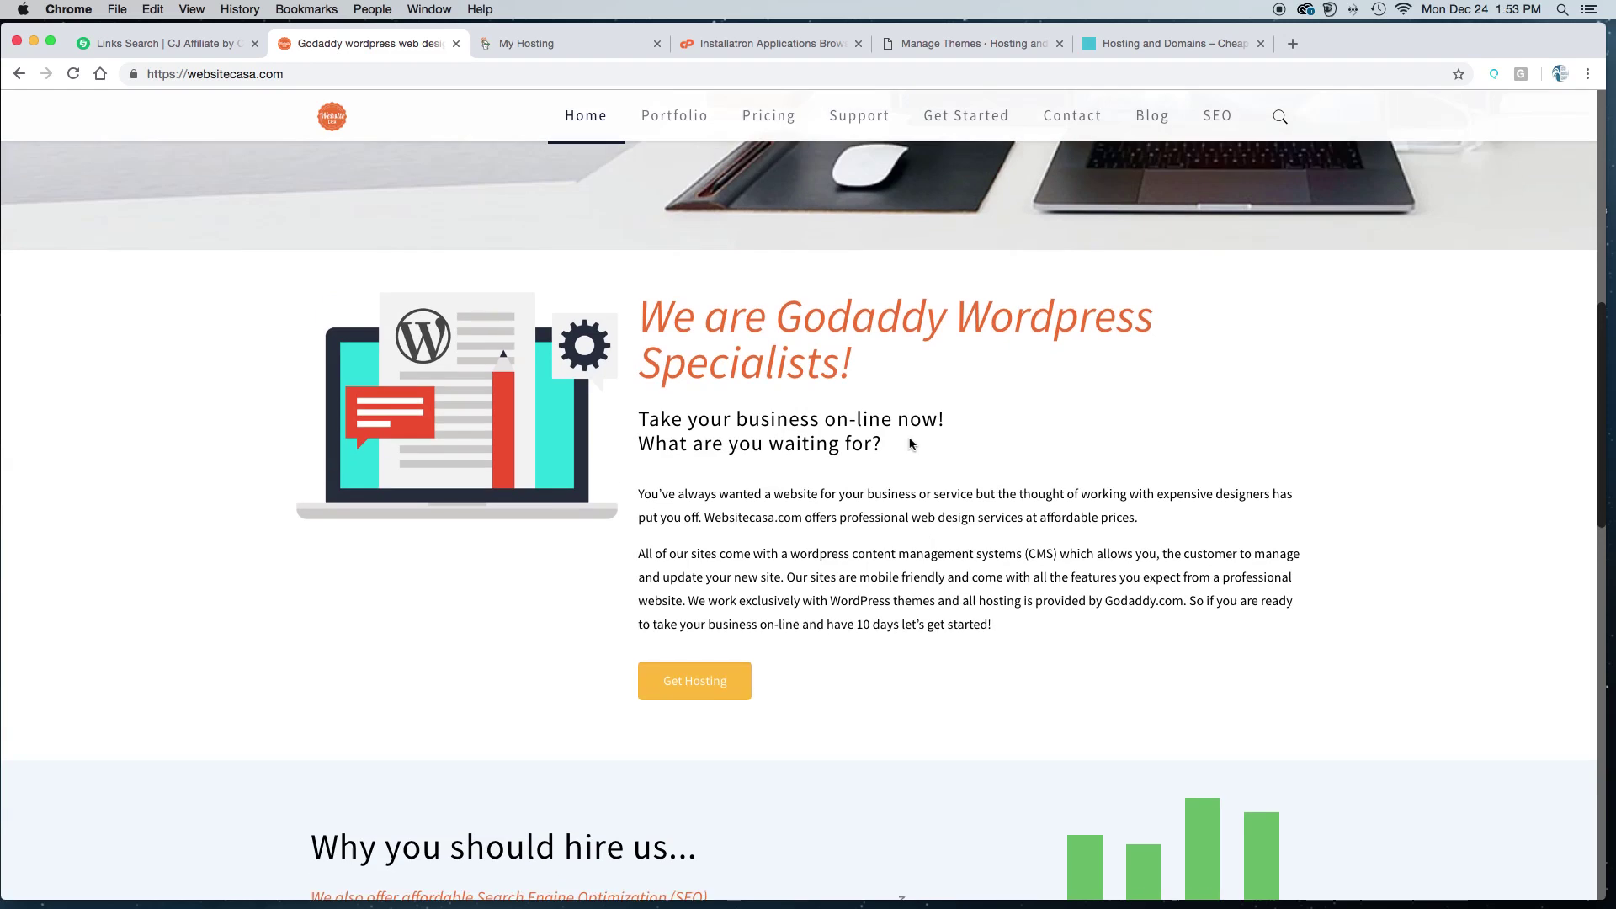
pyautogui.scroll(1, 909, 444)
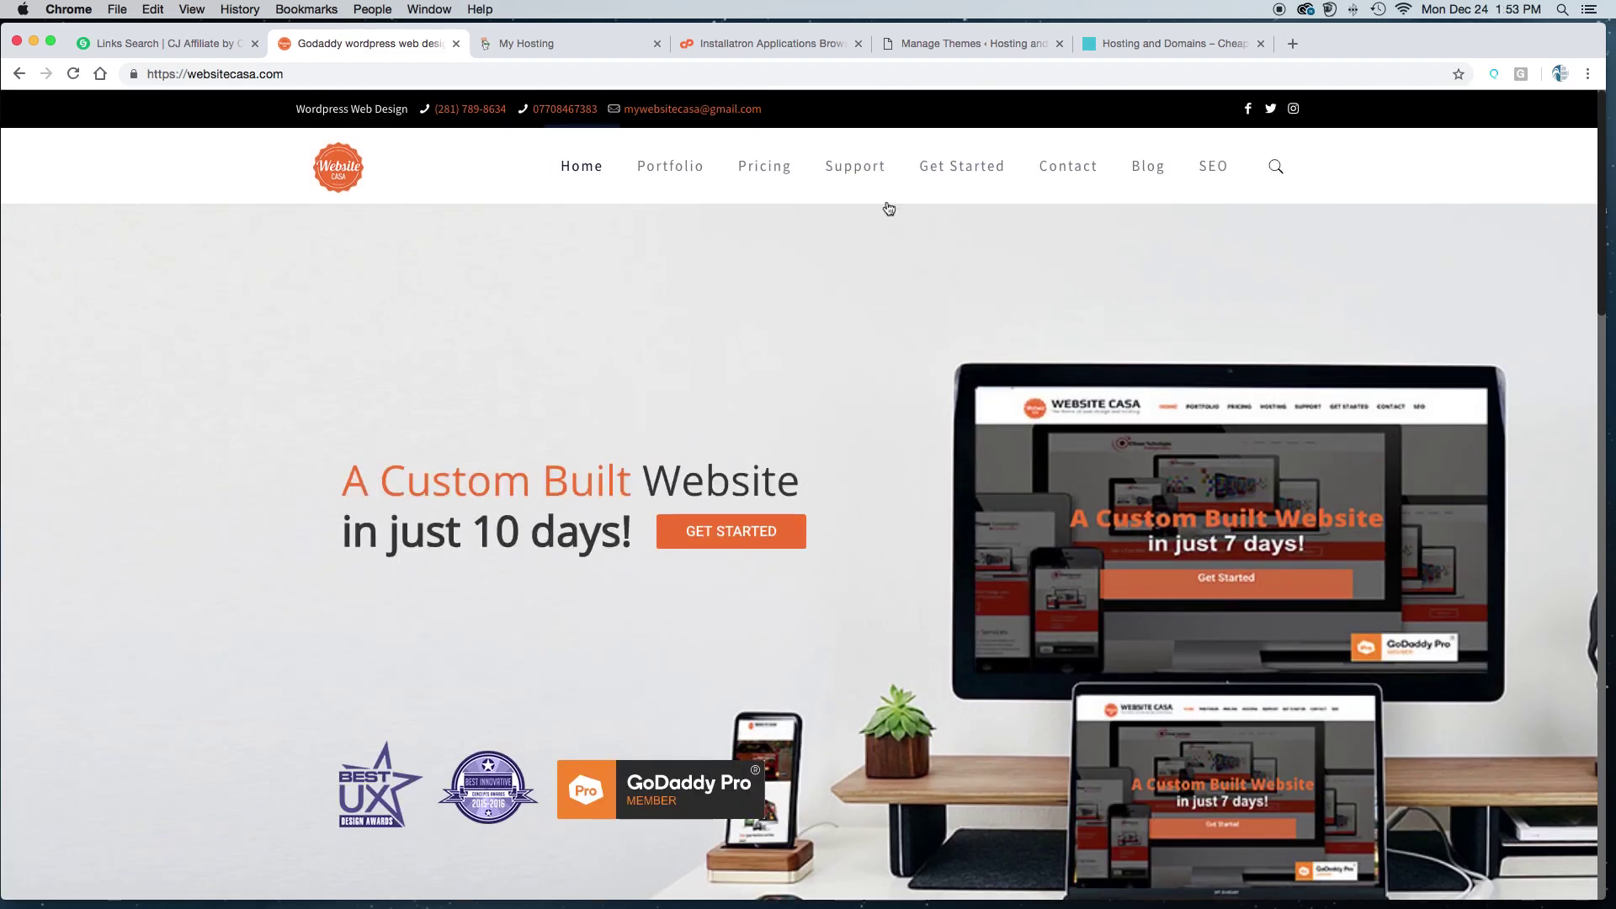
pyautogui.moveTo(884, 171)
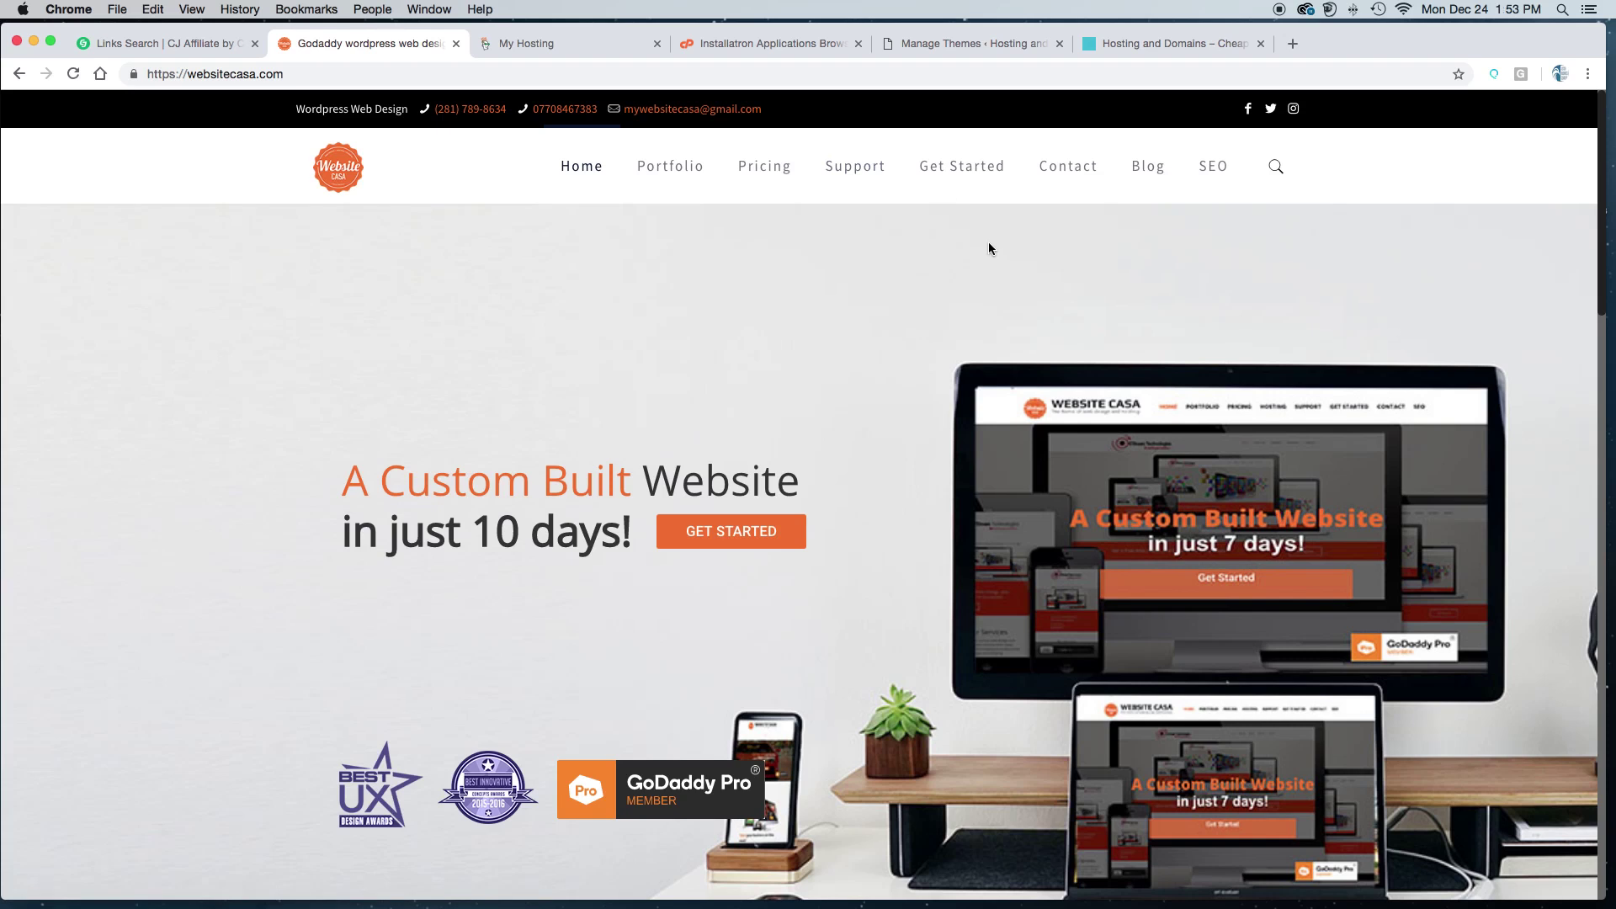